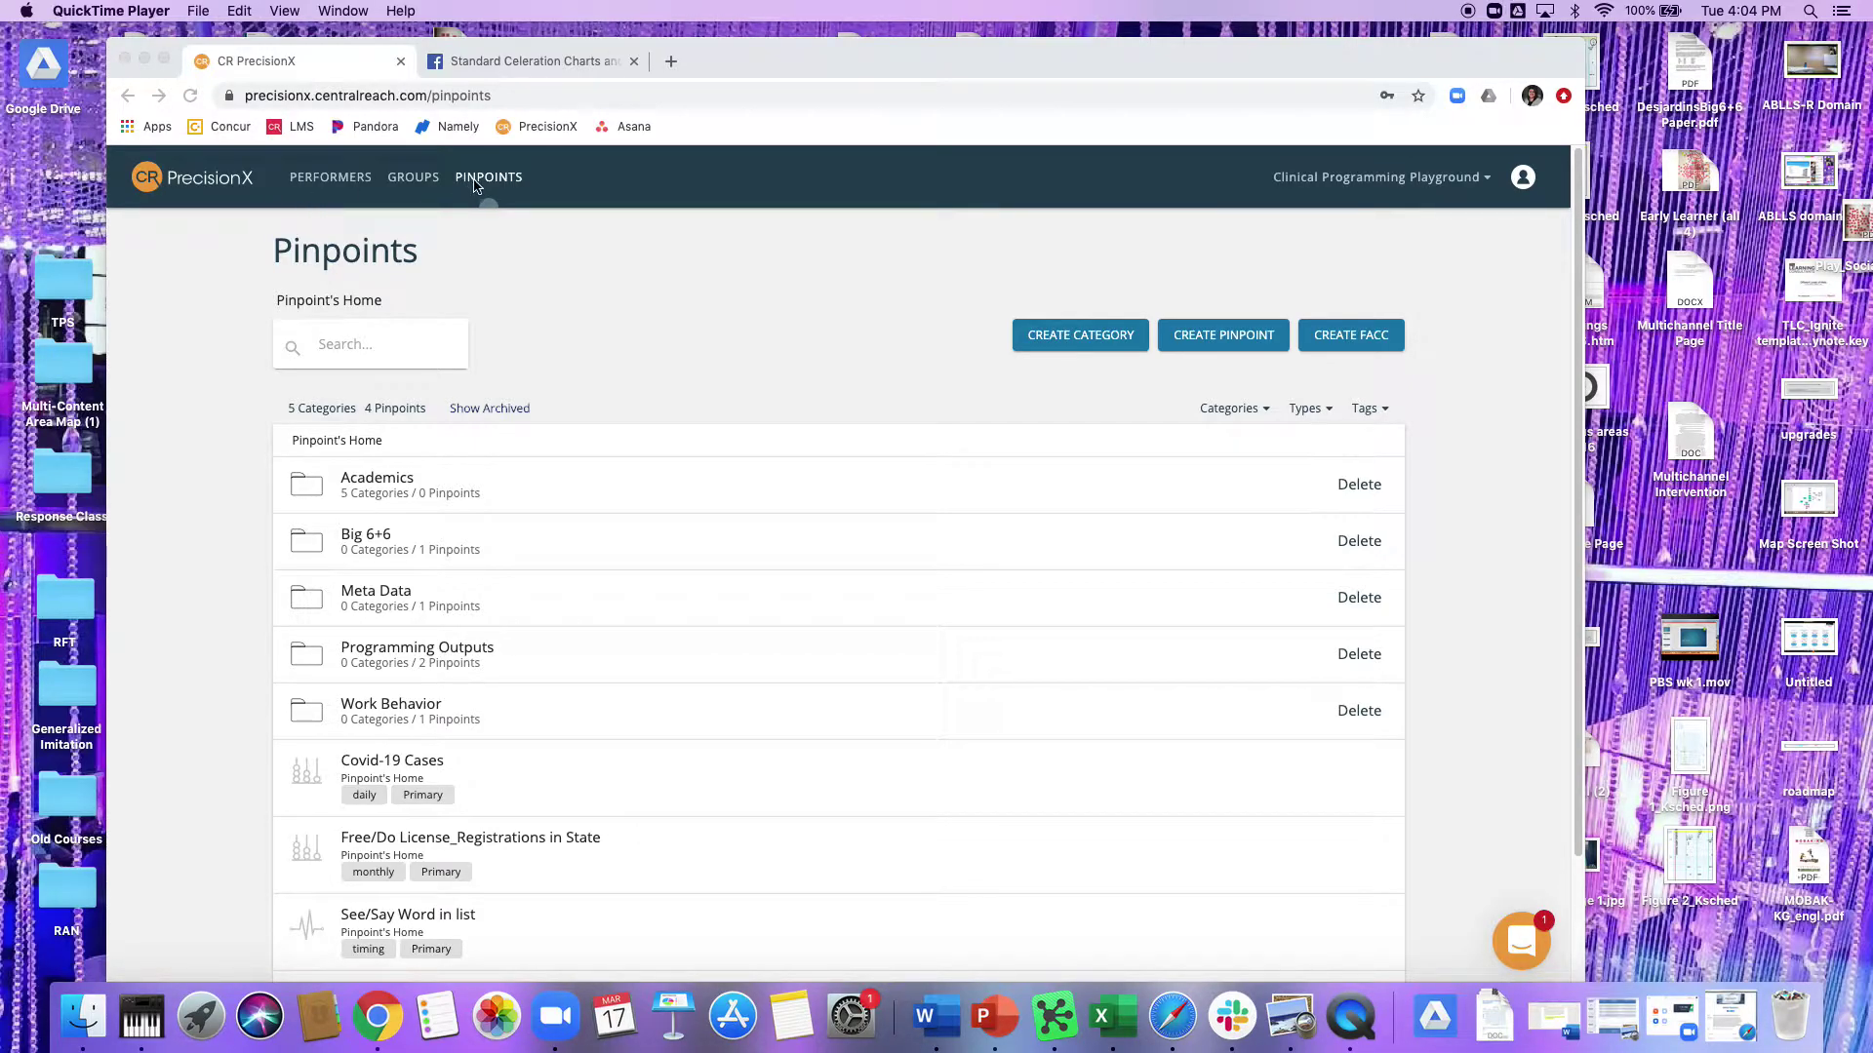
click(336, 176)
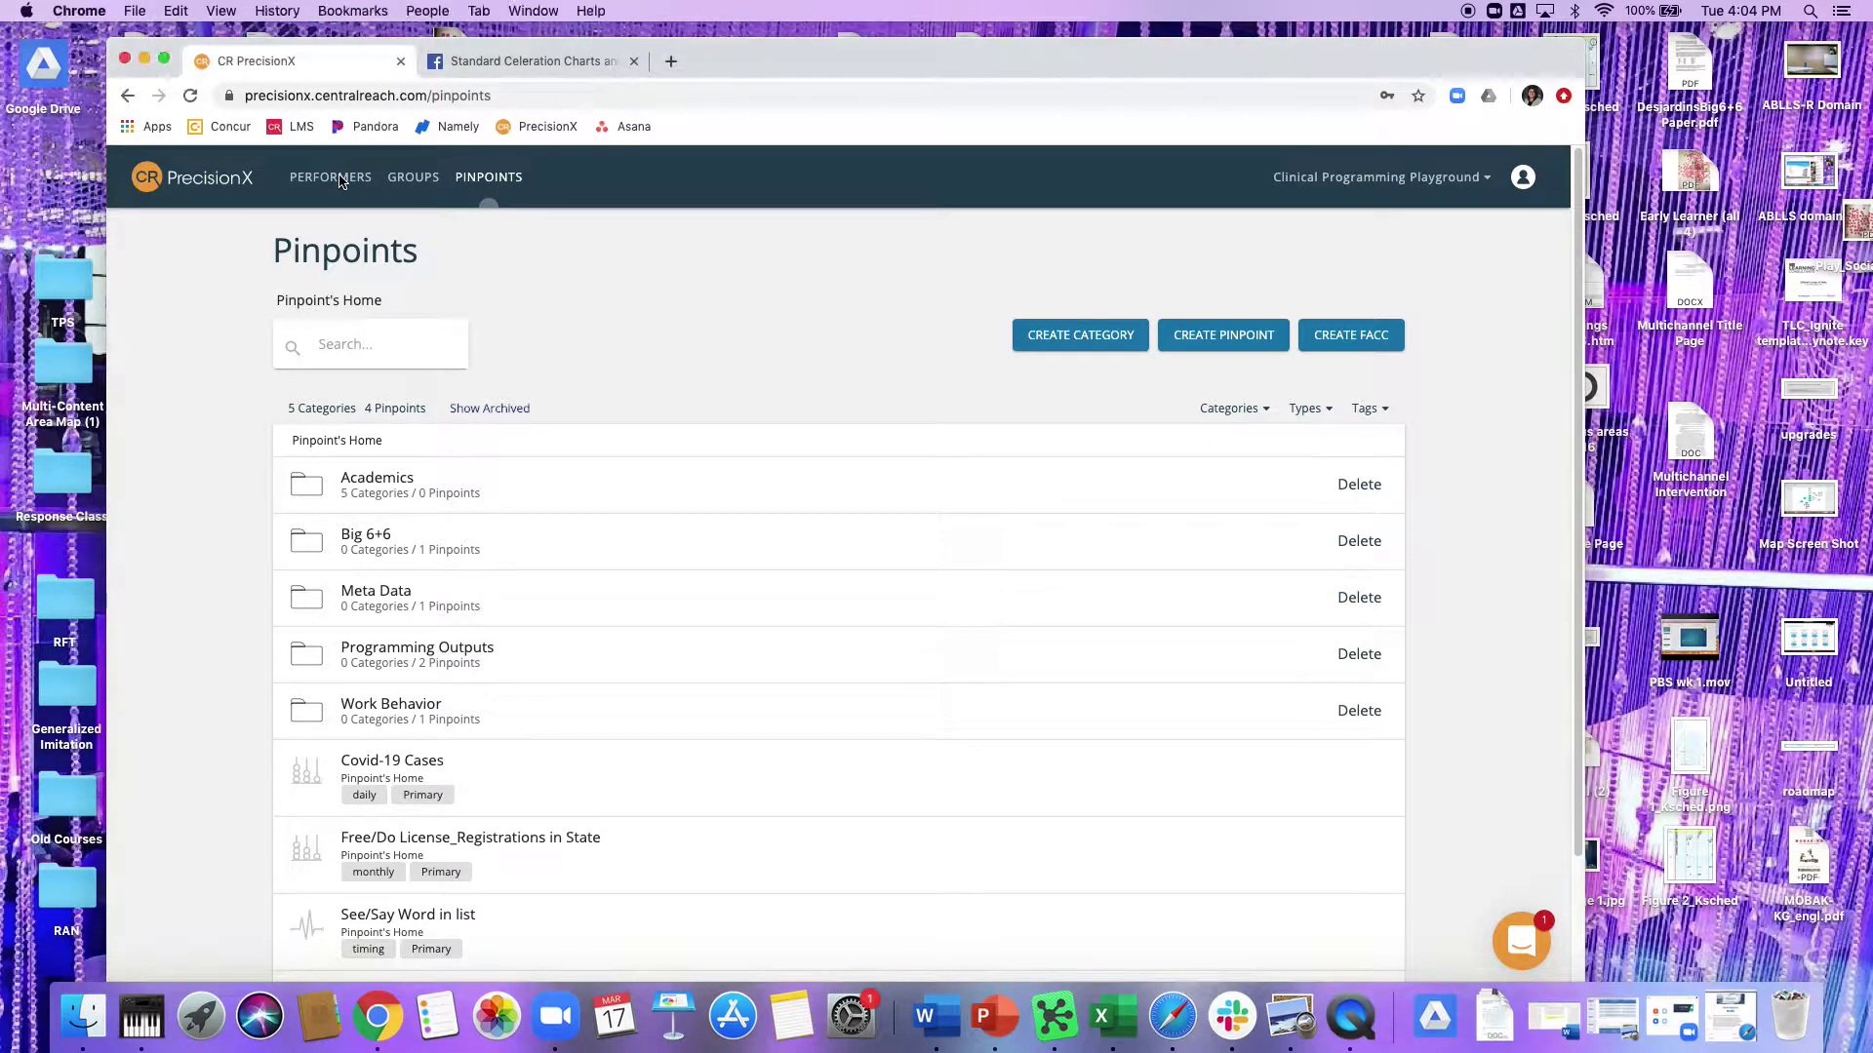
click(488, 176)
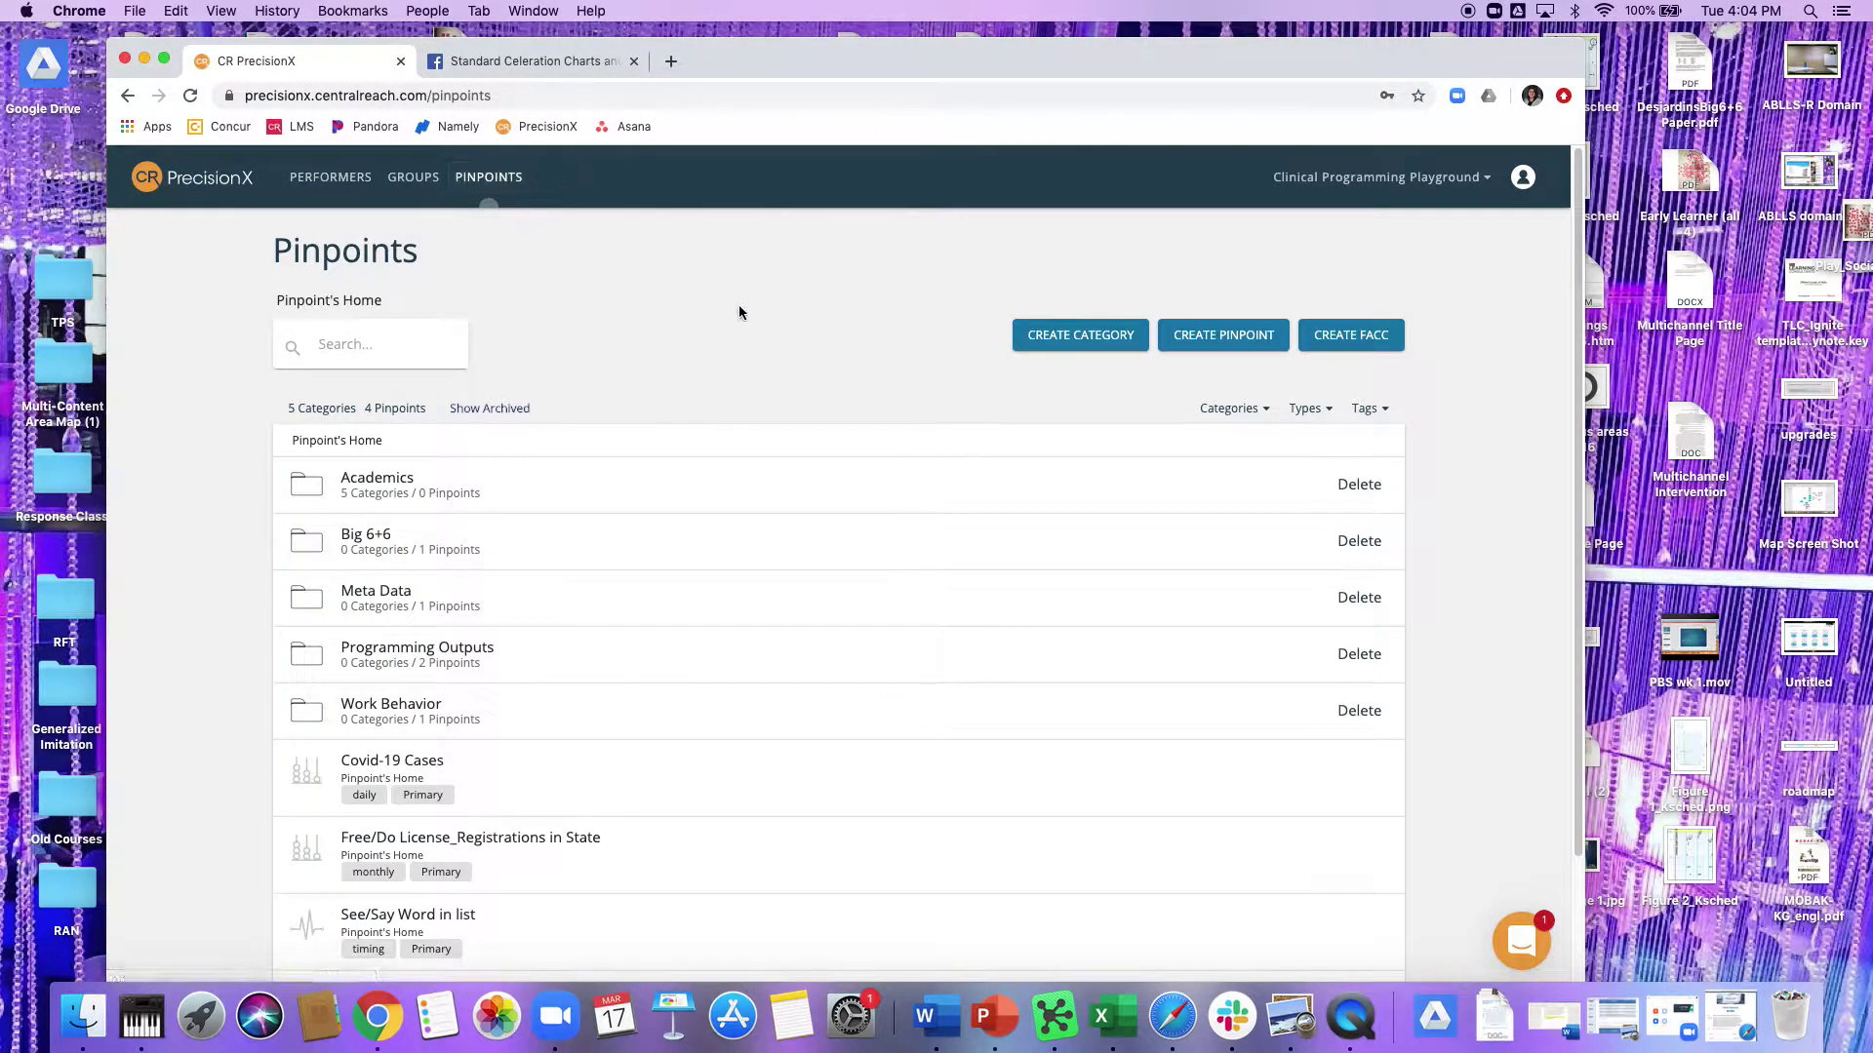
click(1225, 336)
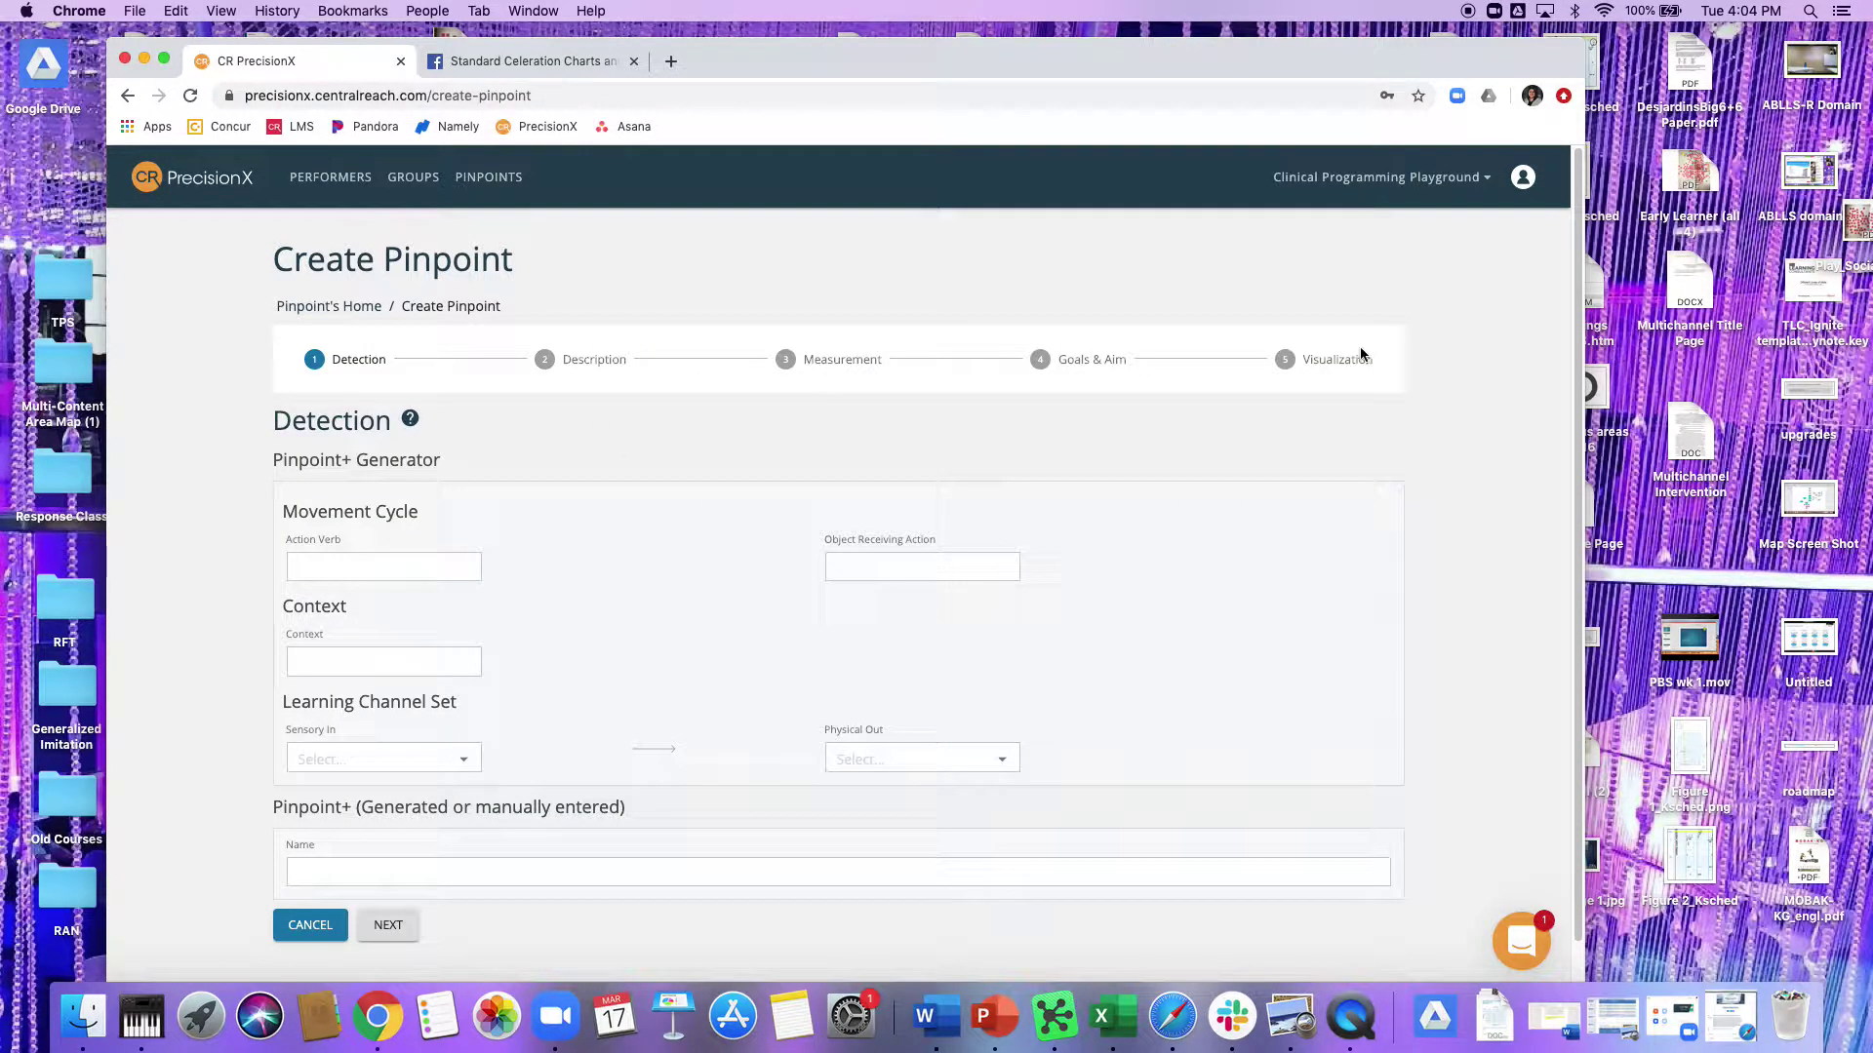
click(310, 925)
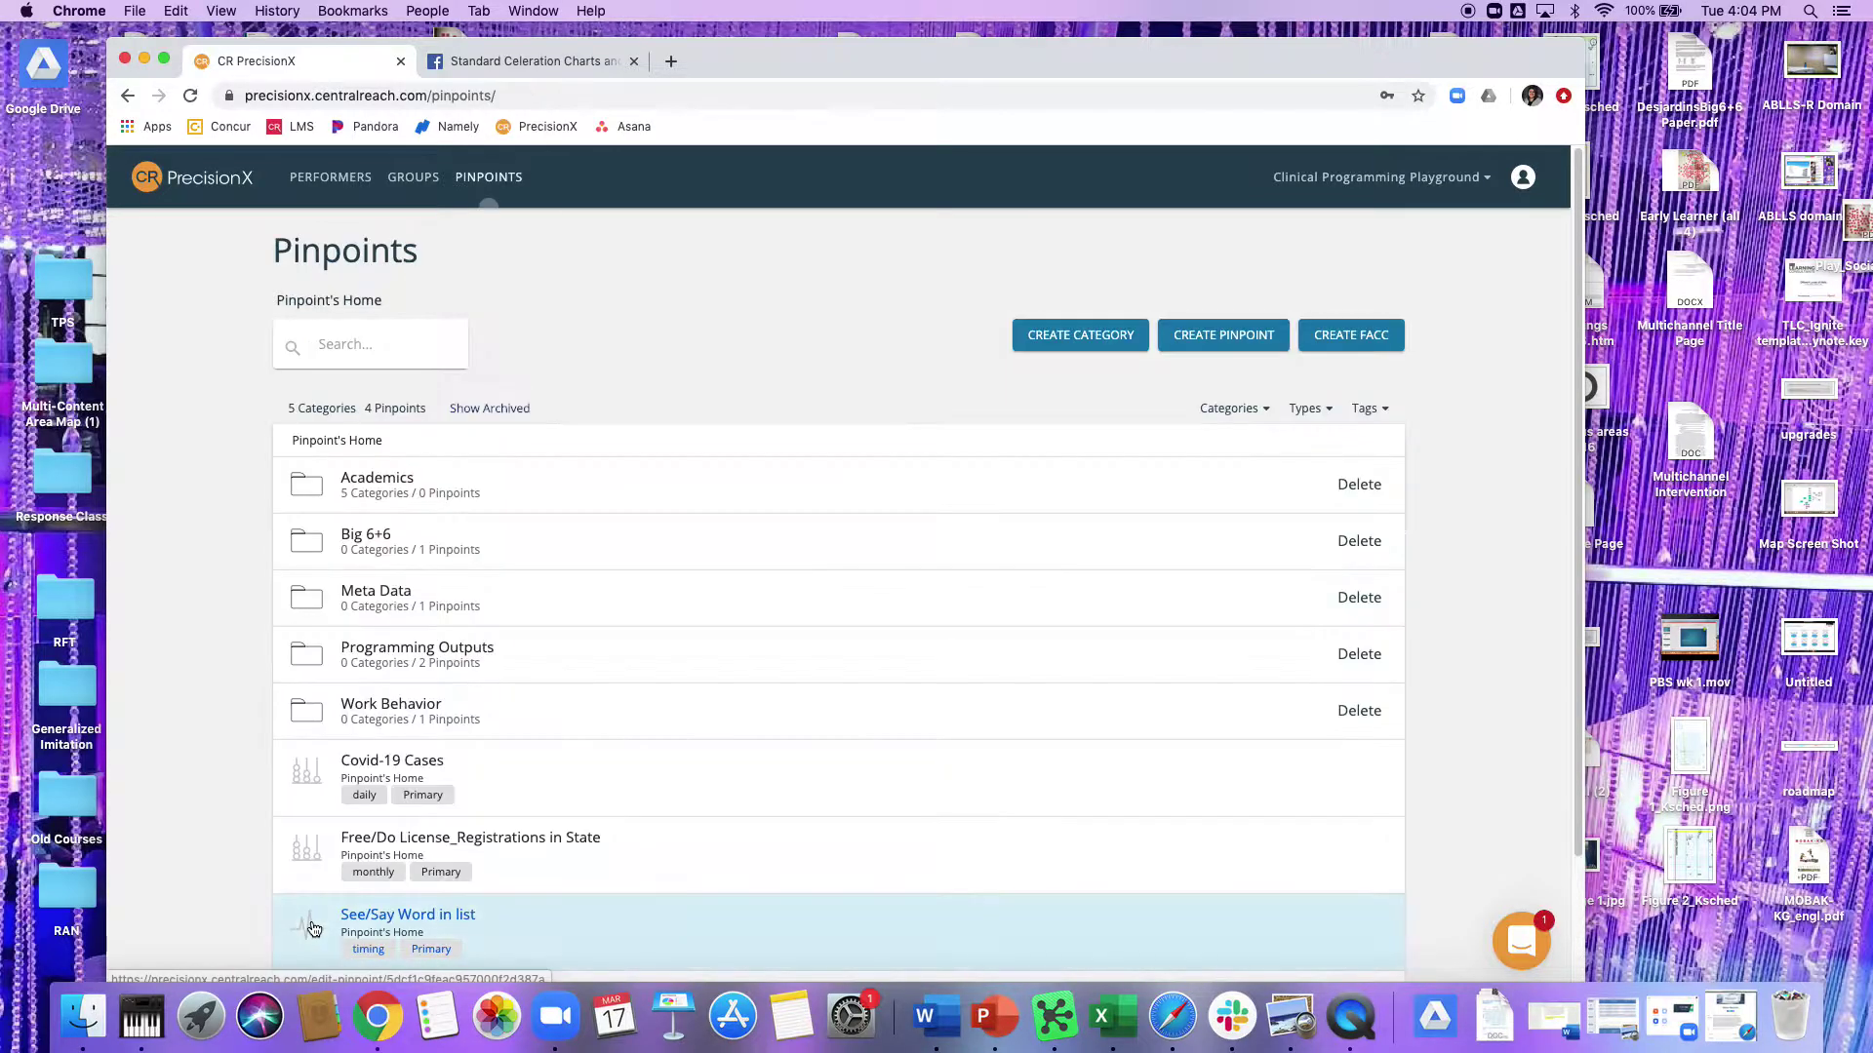
Open the Covid-19 Cases pinpoint for editing and go through its Detection name and Description sections.
click(513, 770)
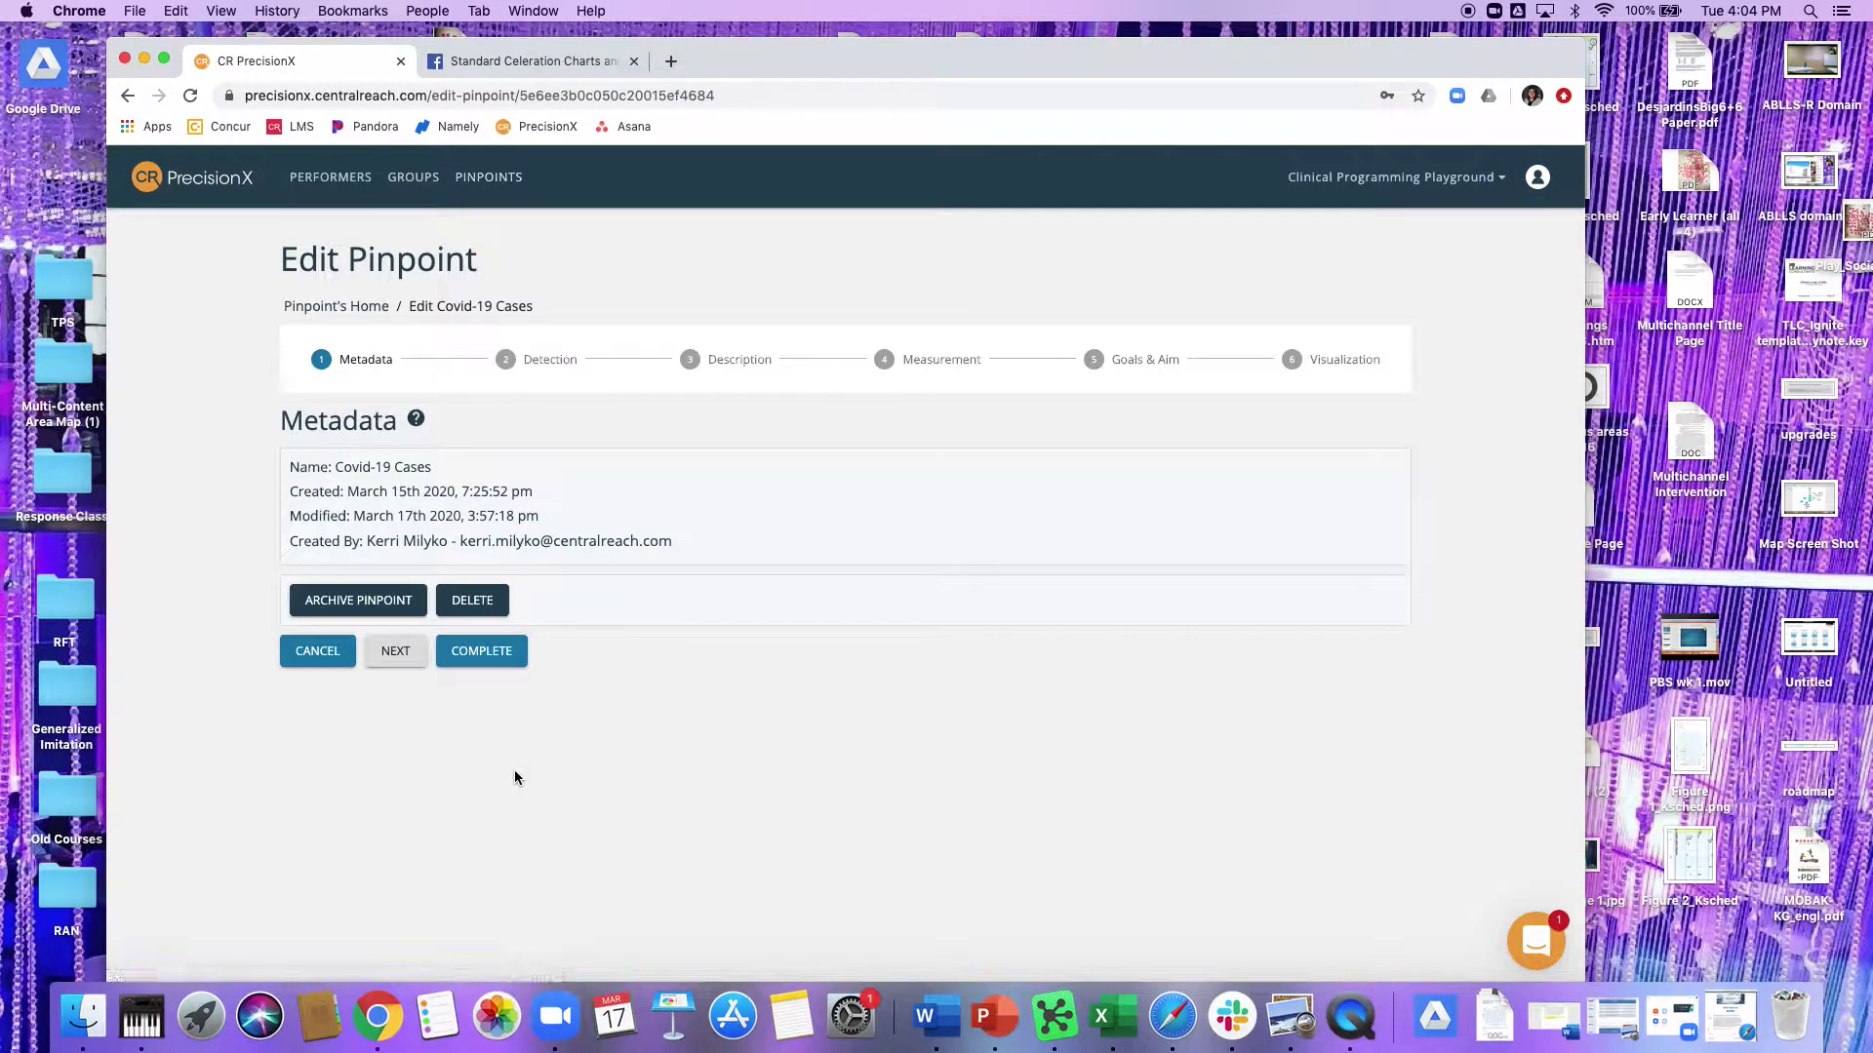
click(527, 363)
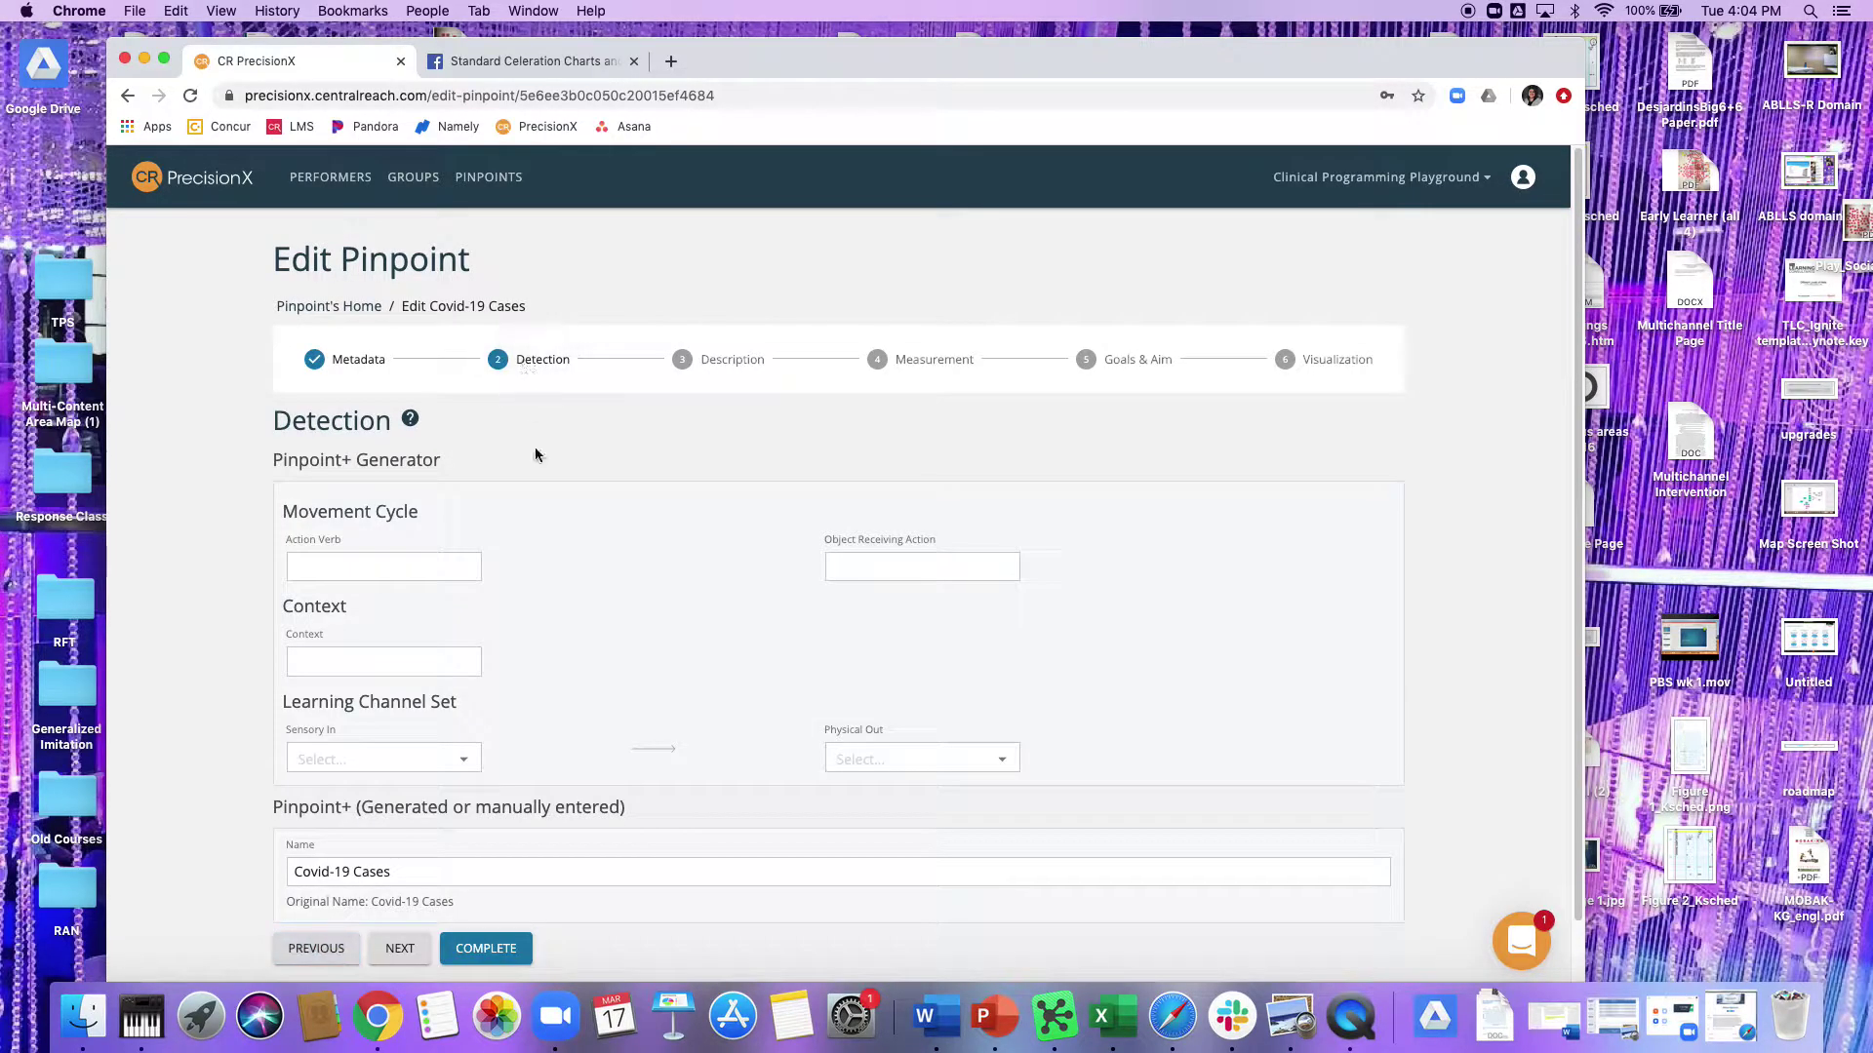
scroll(571, 534, down, 2)
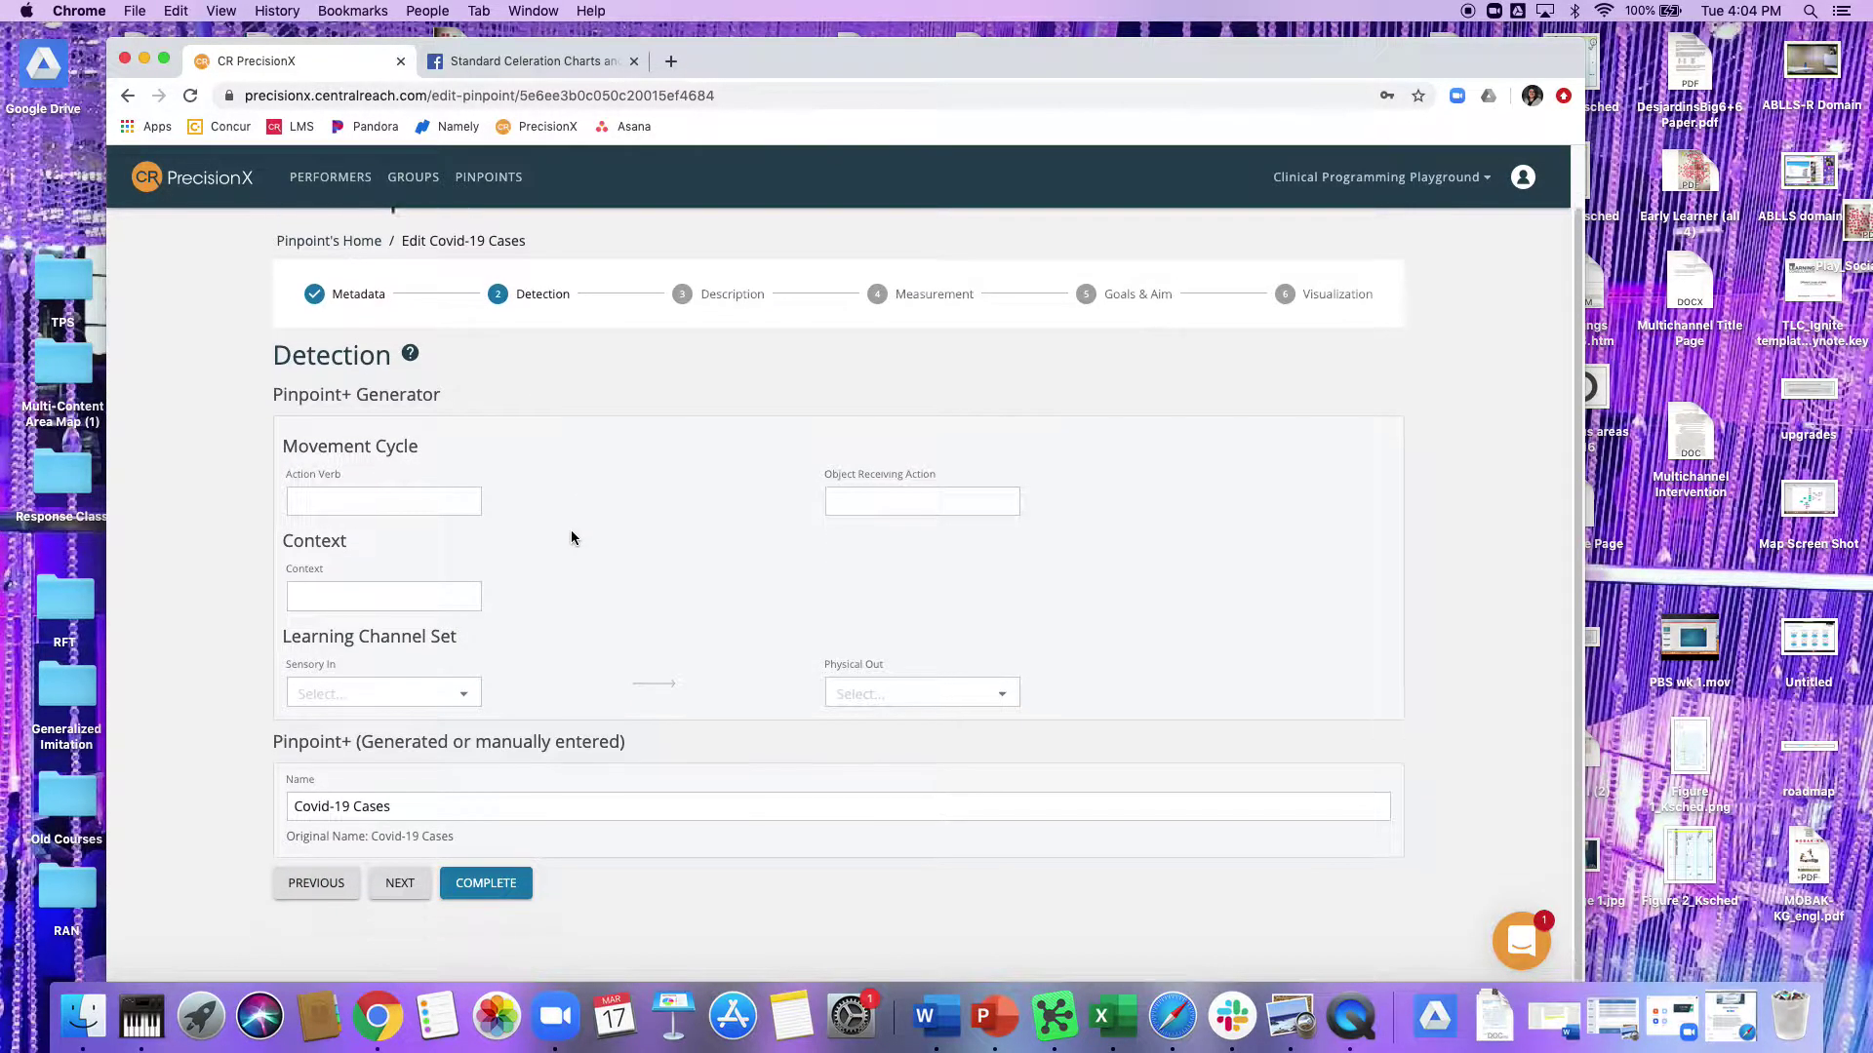
triple_click(434, 797)
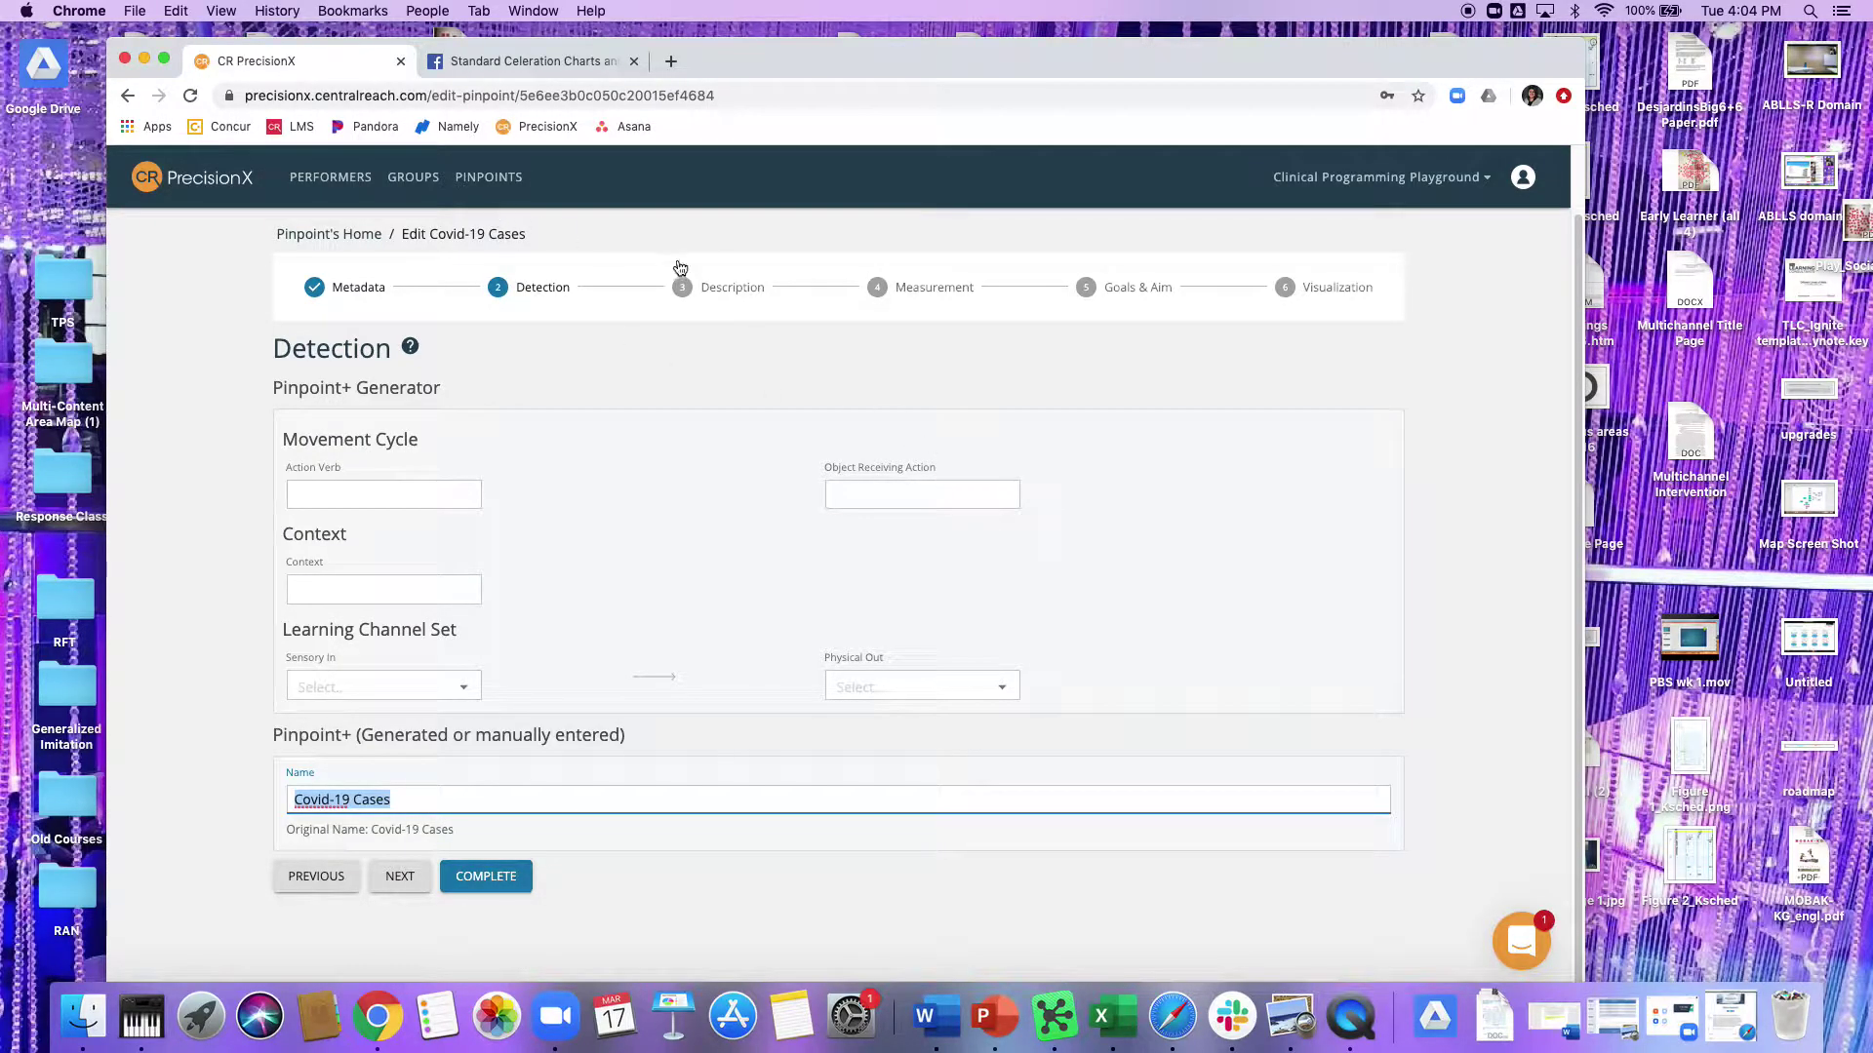
click(698, 294)
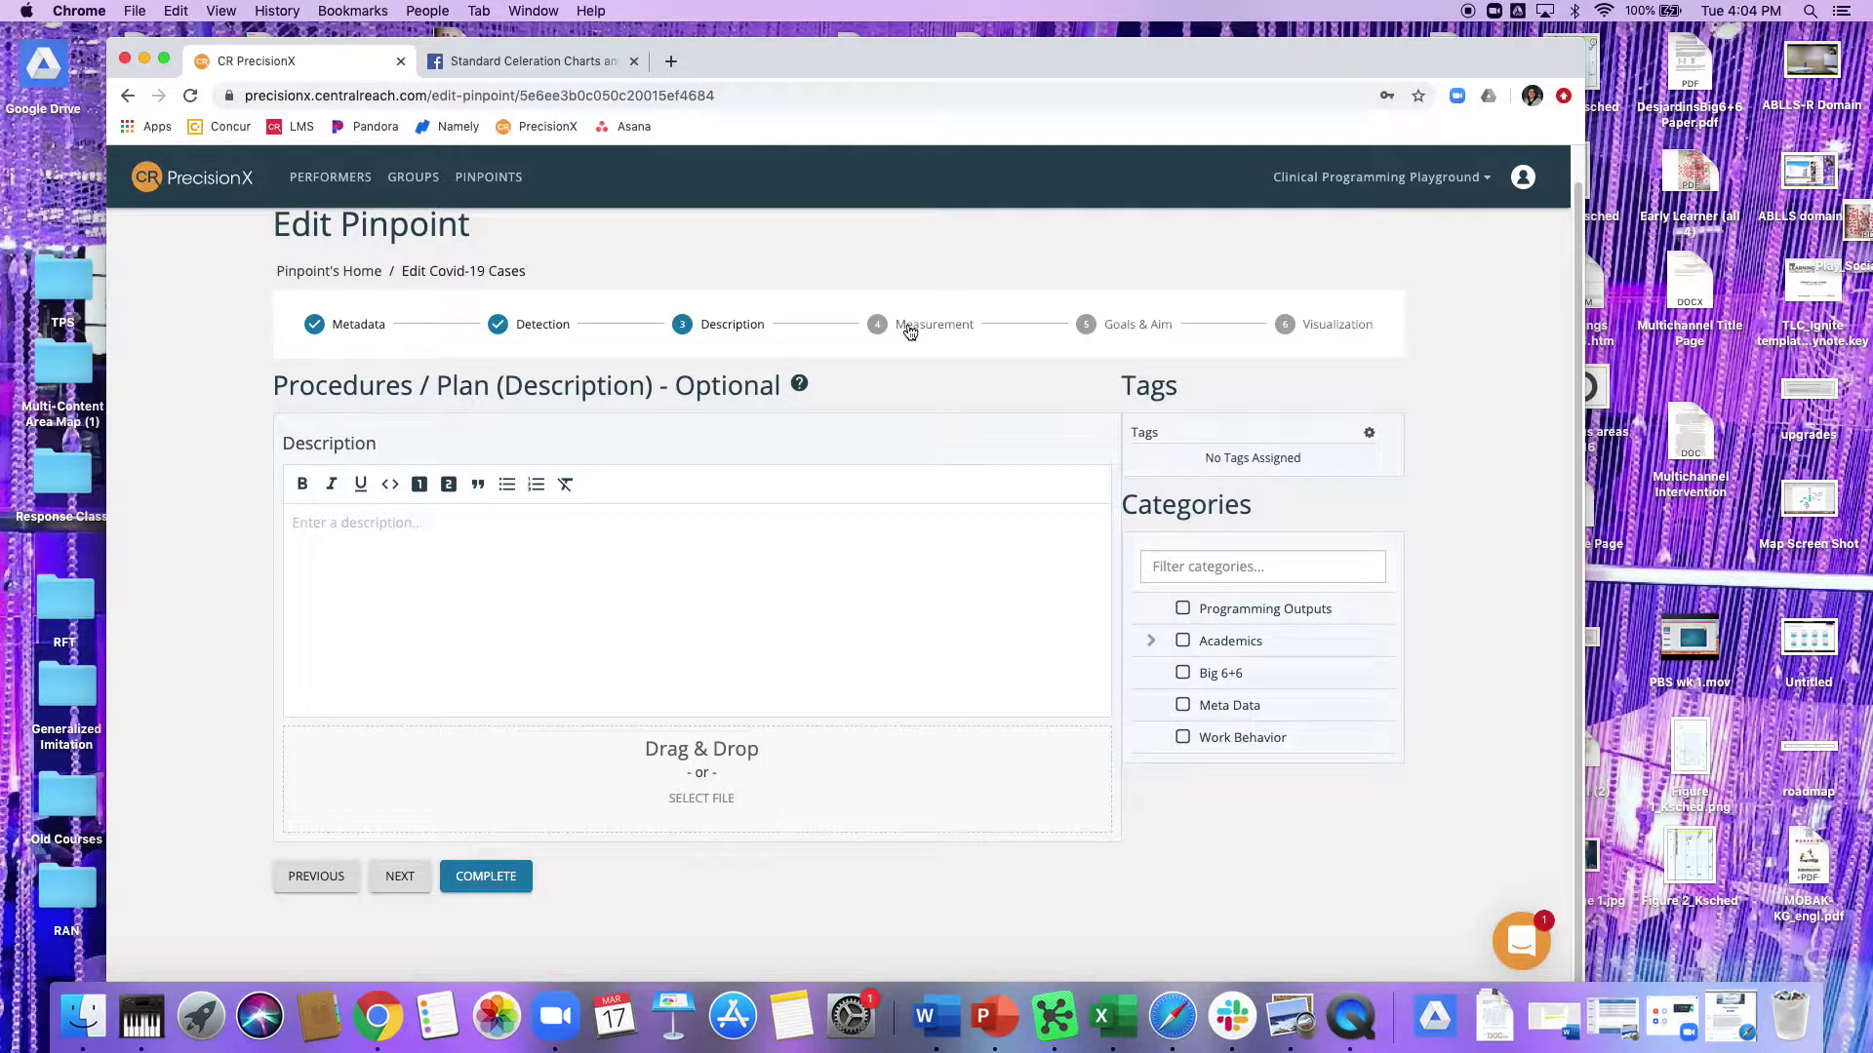
Try including a record ceiling in the pinpoint's Measurement settings, and leave the option switched off.
click(908, 326)
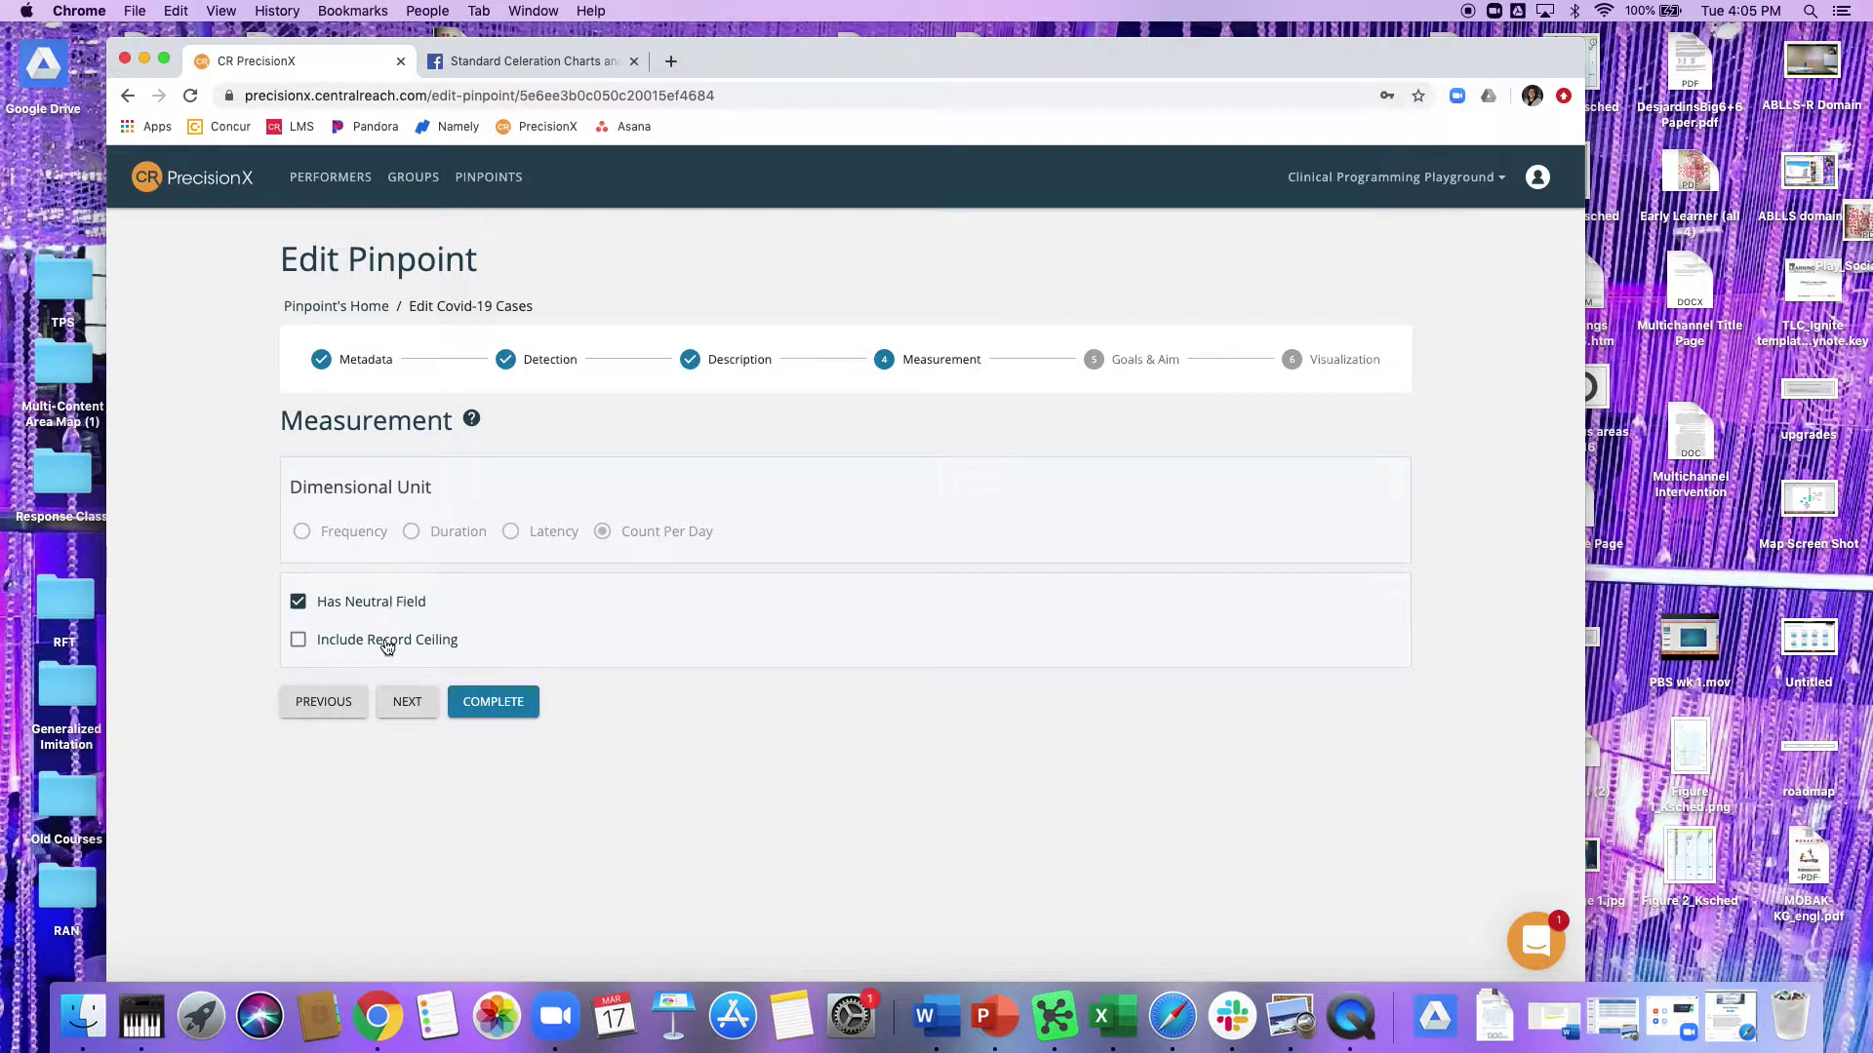
click(386, 646)
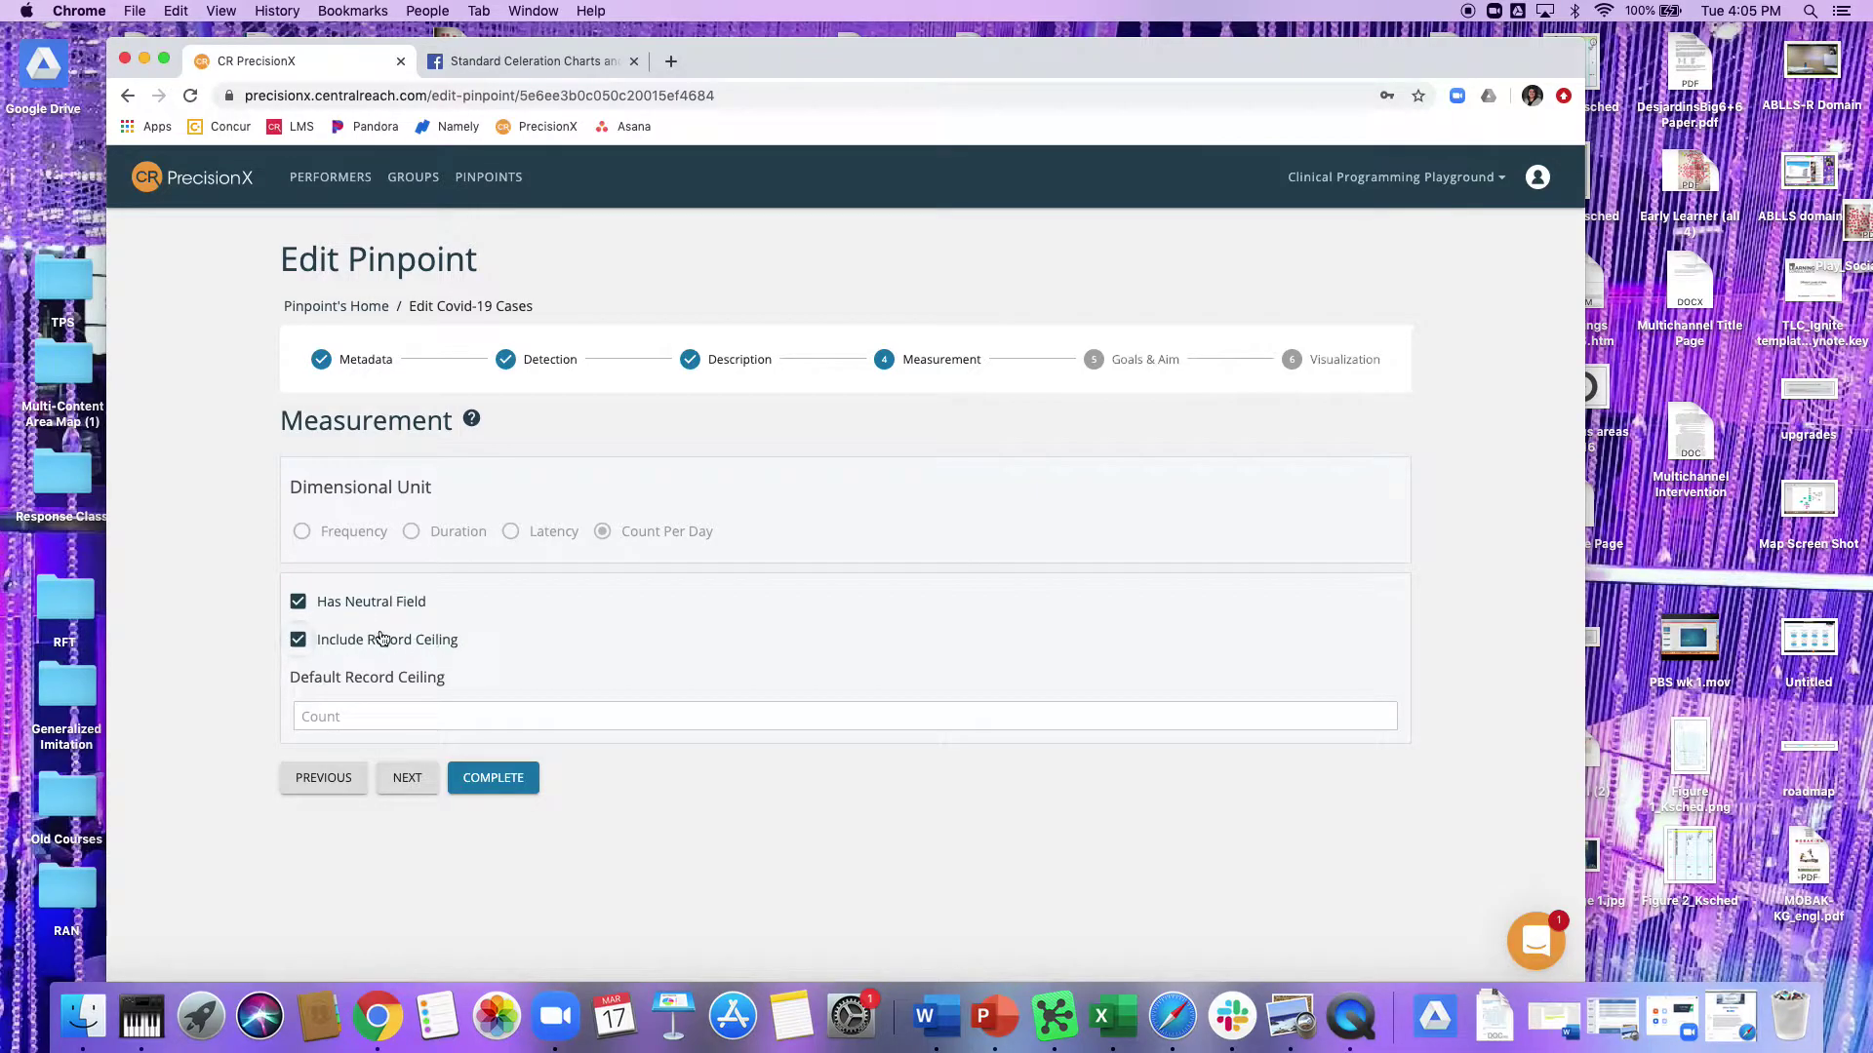
click(297, 641)
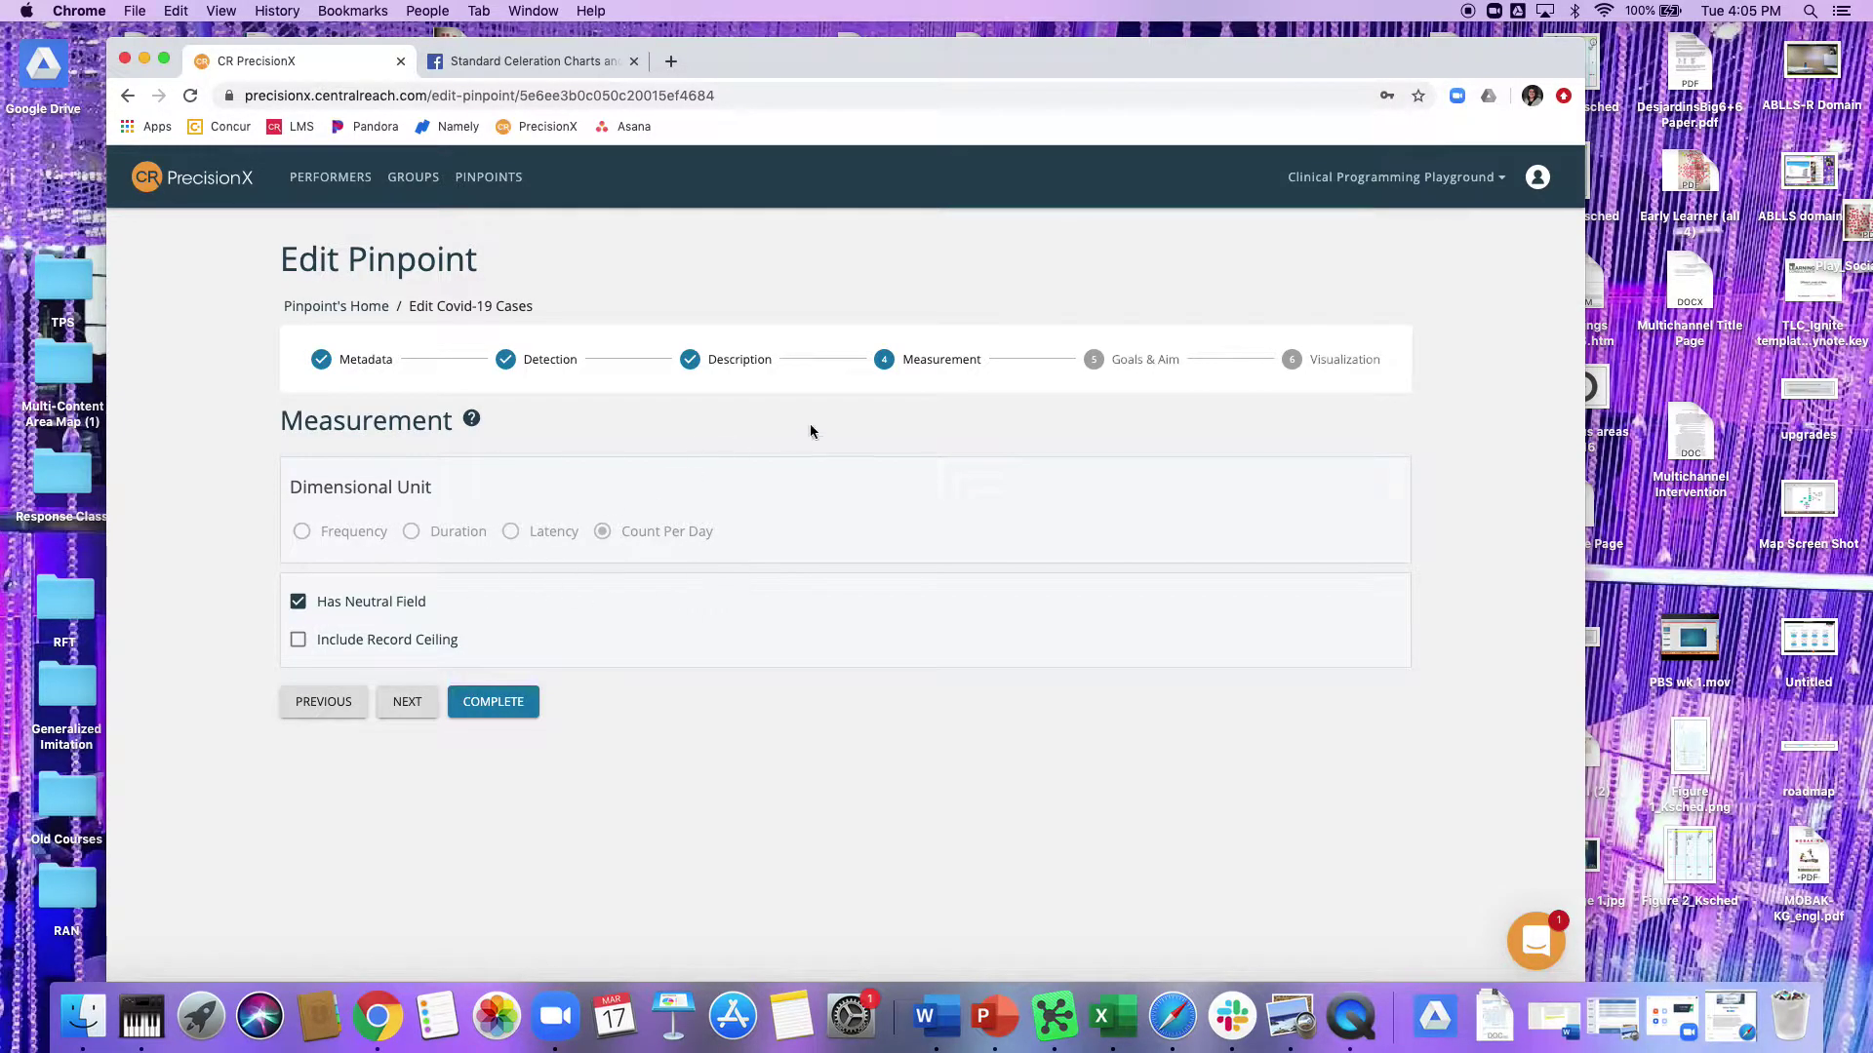
Look up the proposed shared calendar sync date in the Facebook group post and return to the pinpoint's Goals & Aim settings.
click(1146, 367)
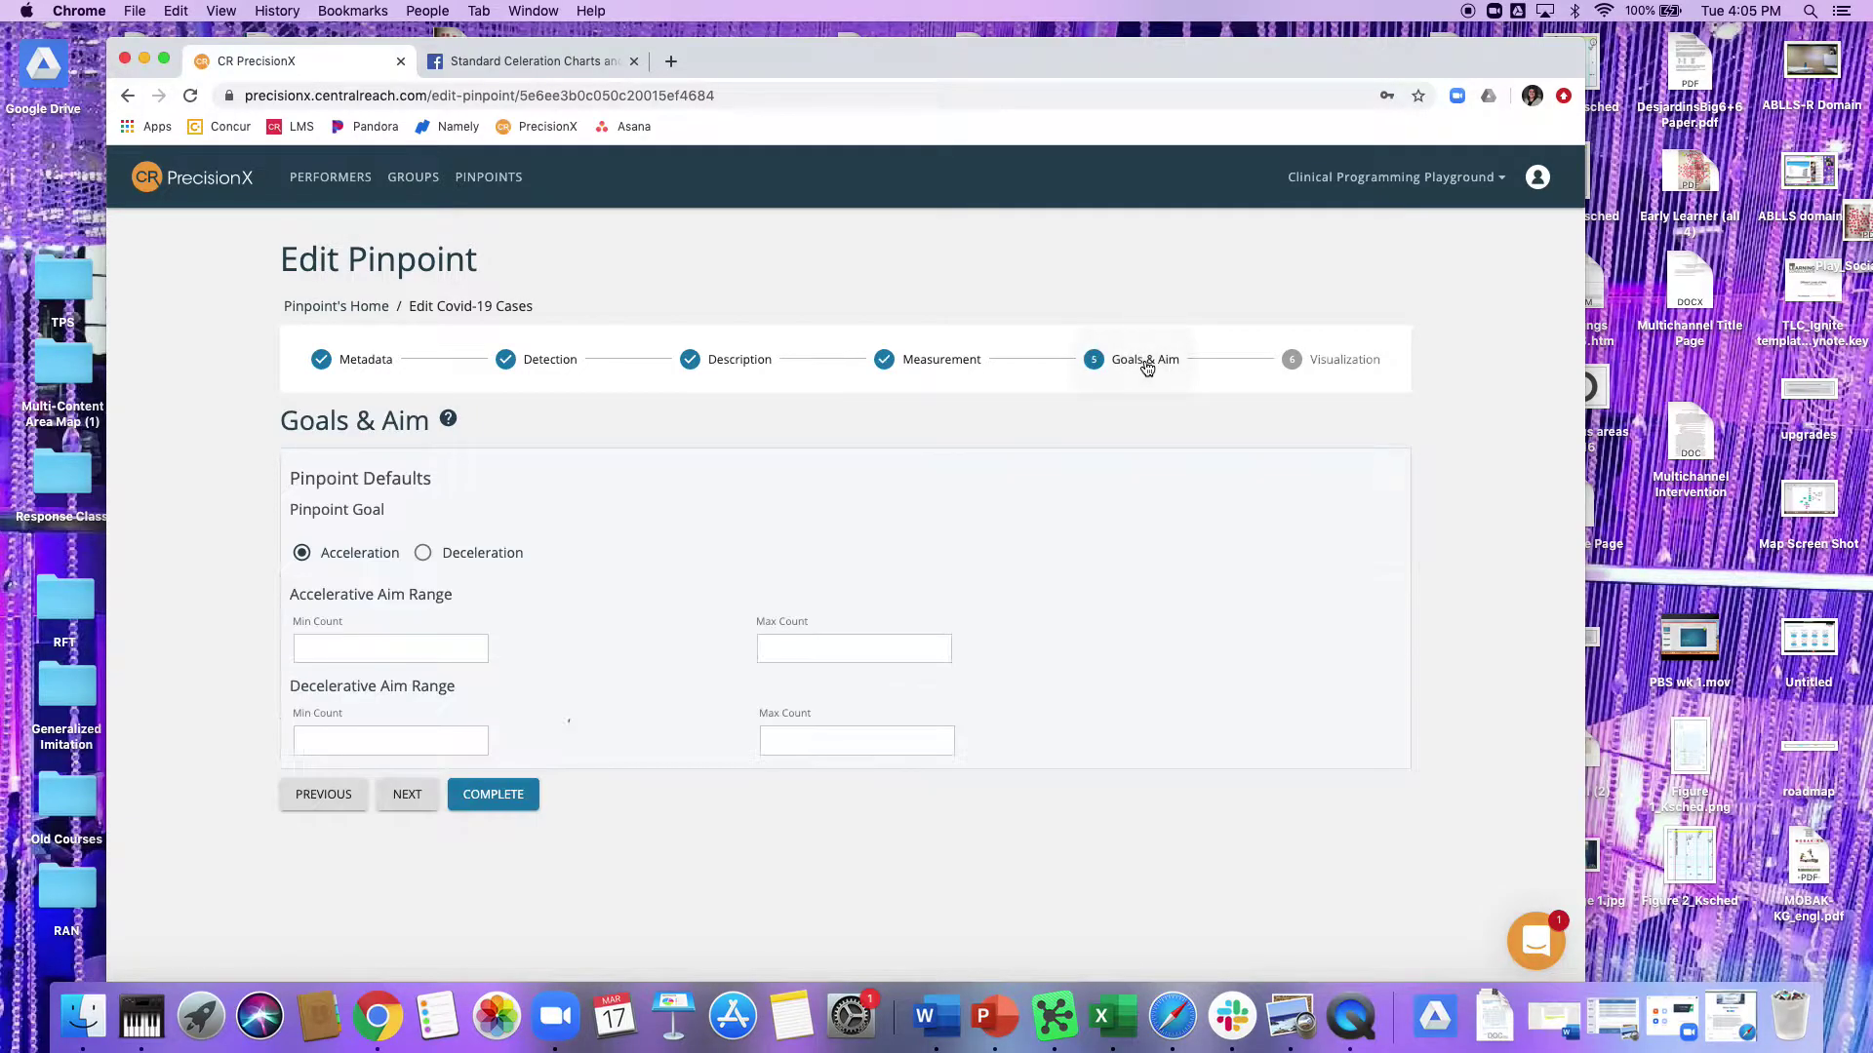
click(576, 64)
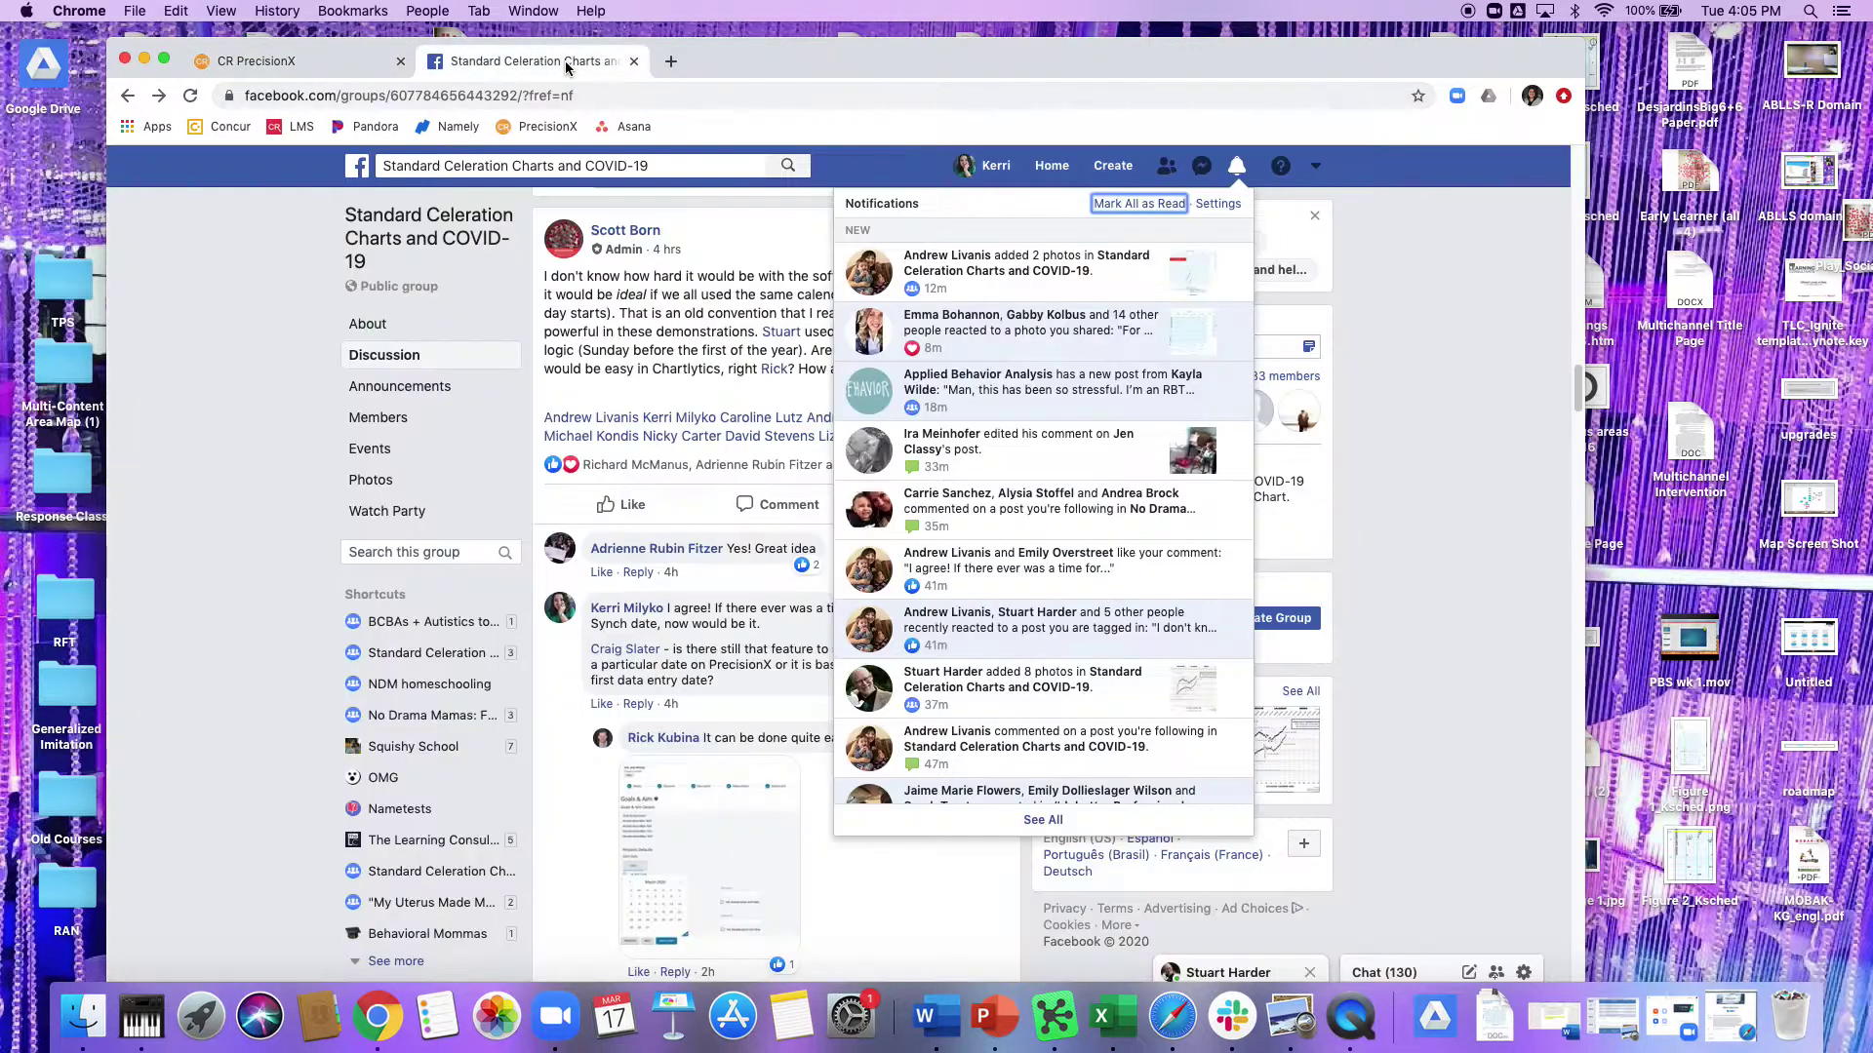
click(638, 337)
drag(839, 332, 885, 332)
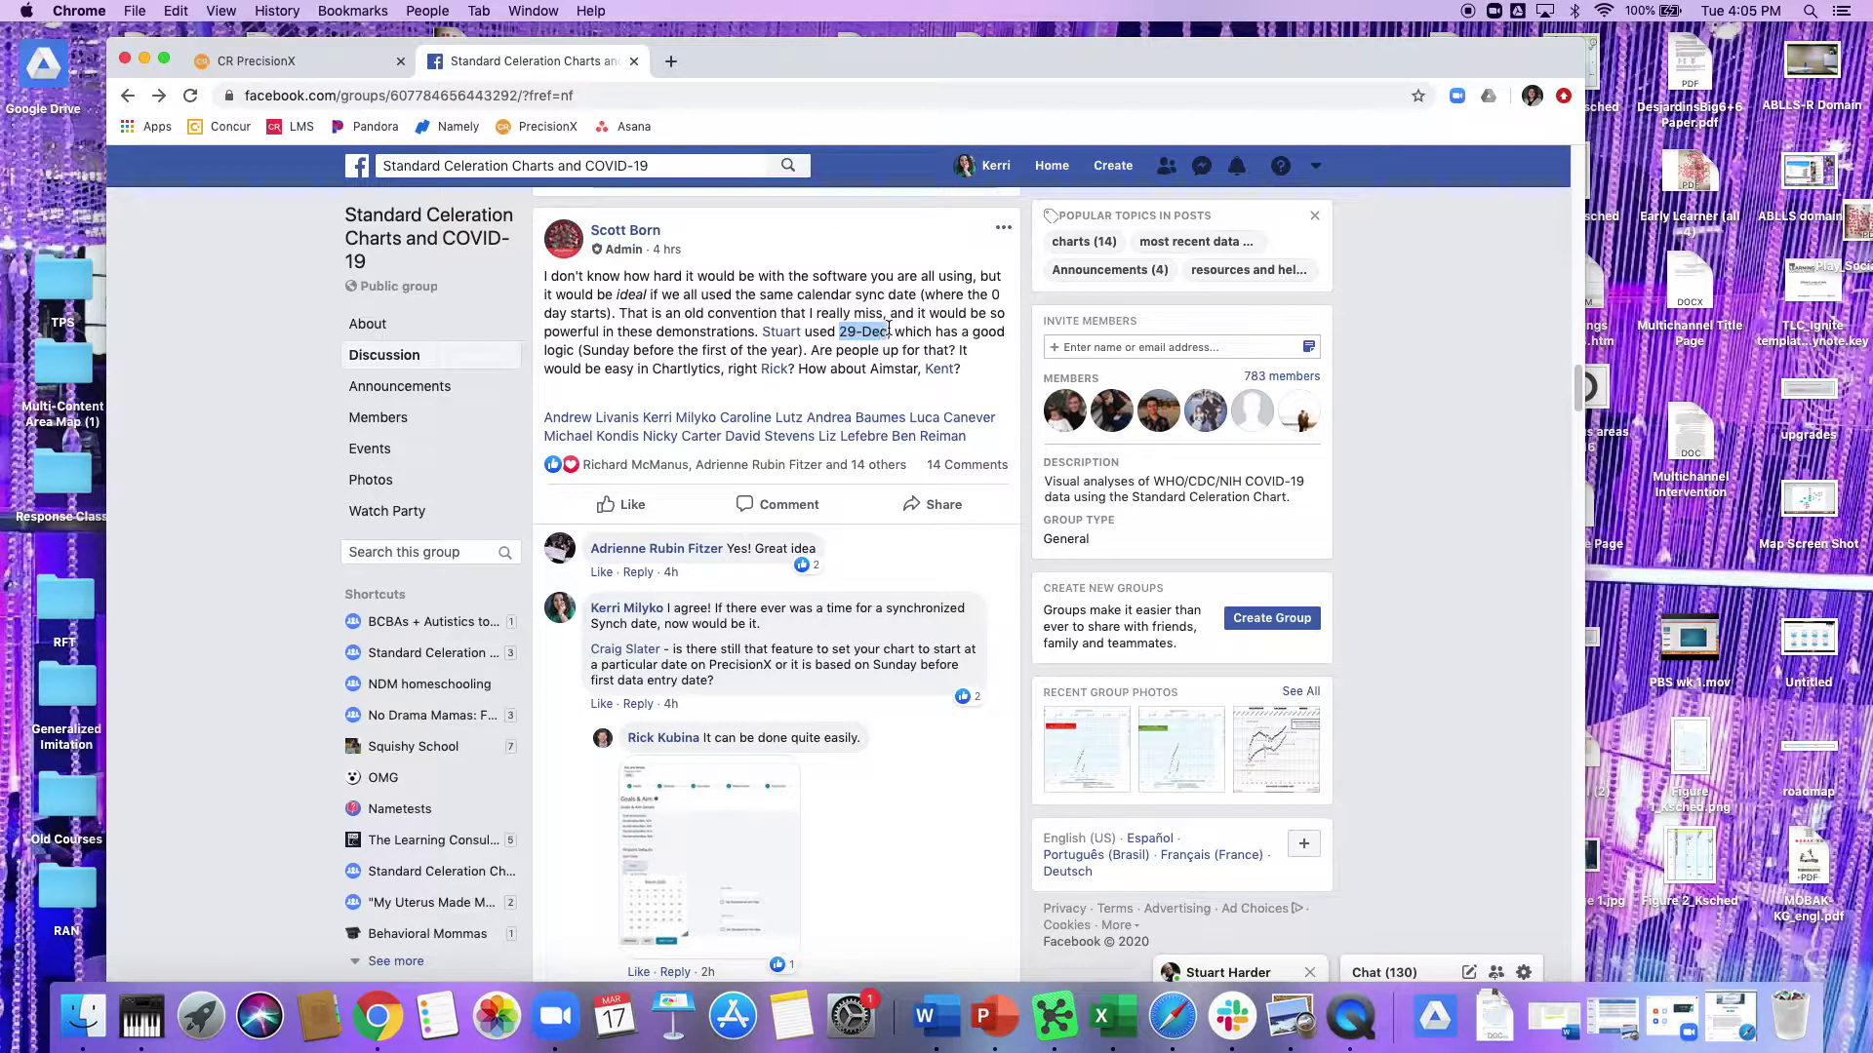
click(258, 62)
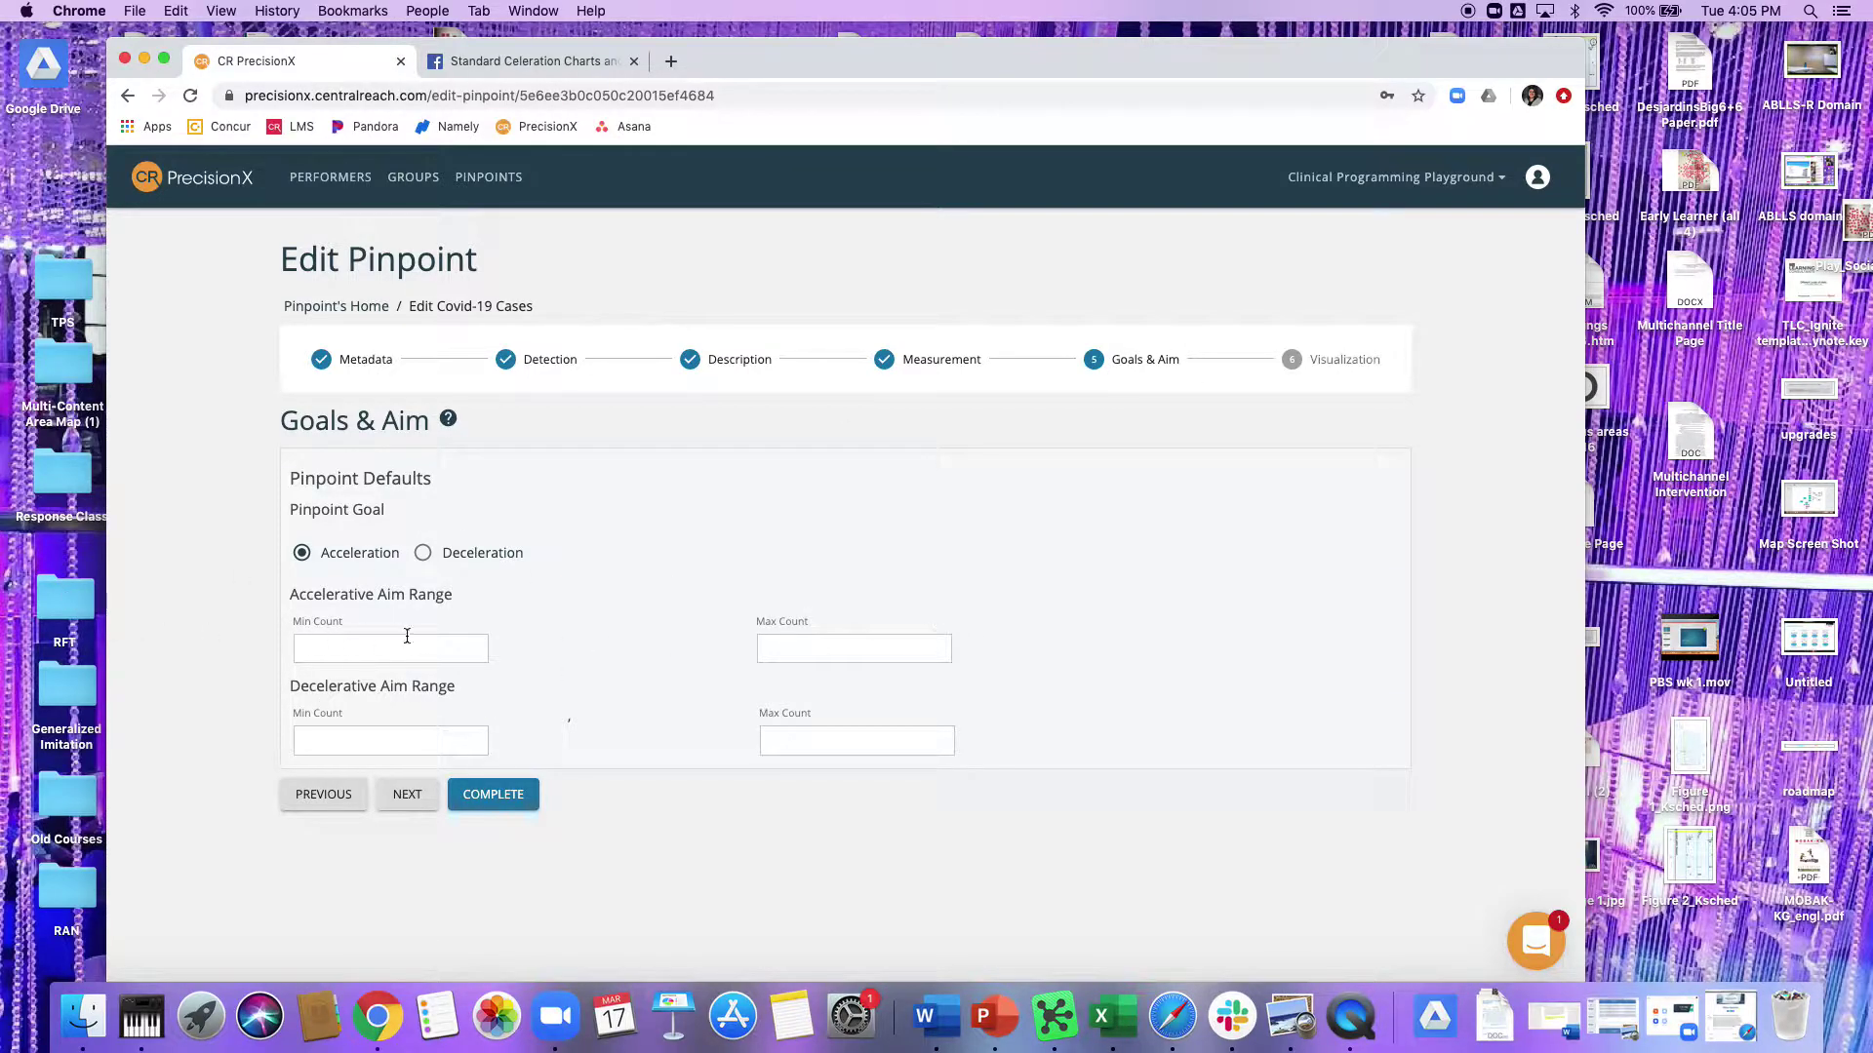
Set the Covid-19 Cases pinpoint goal to Deceleration without aim ranges, and save the edited pinpoint.
click(423, 554)
click(375, 742)
click(816, 746)
click(1363, 363)
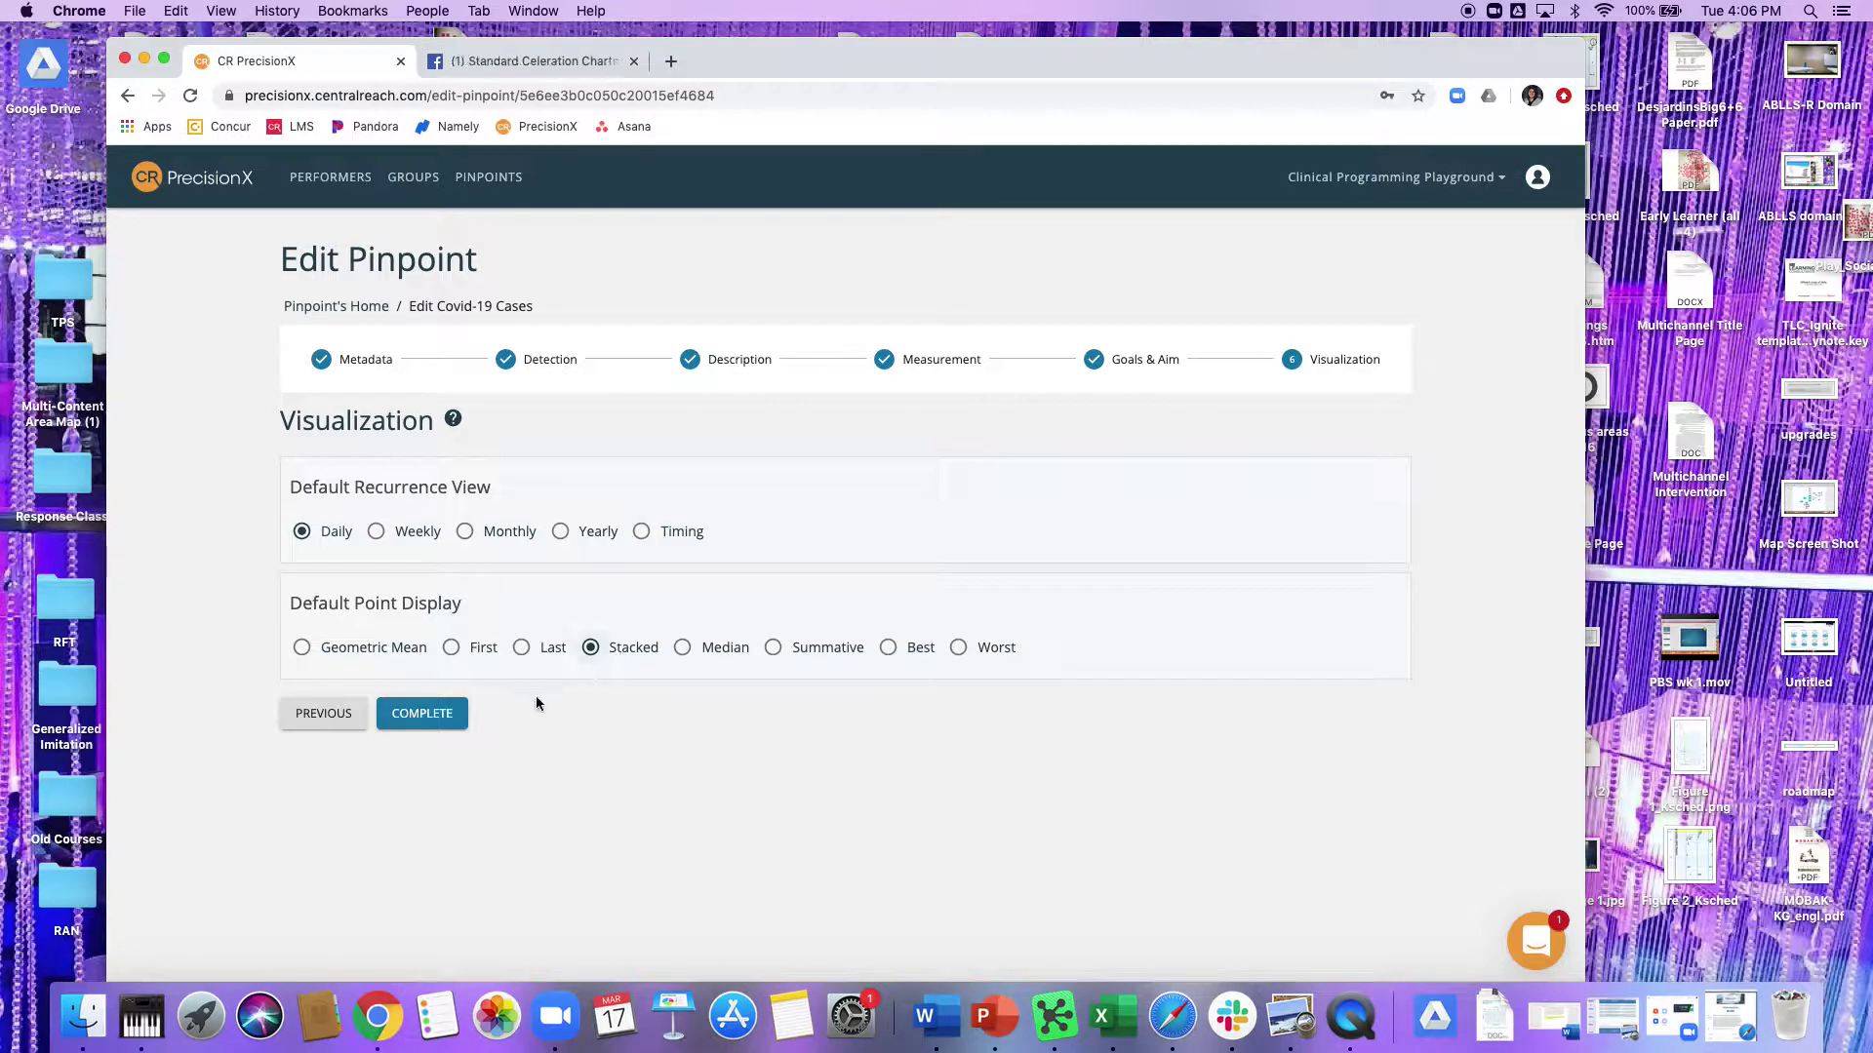
click(426, 722)
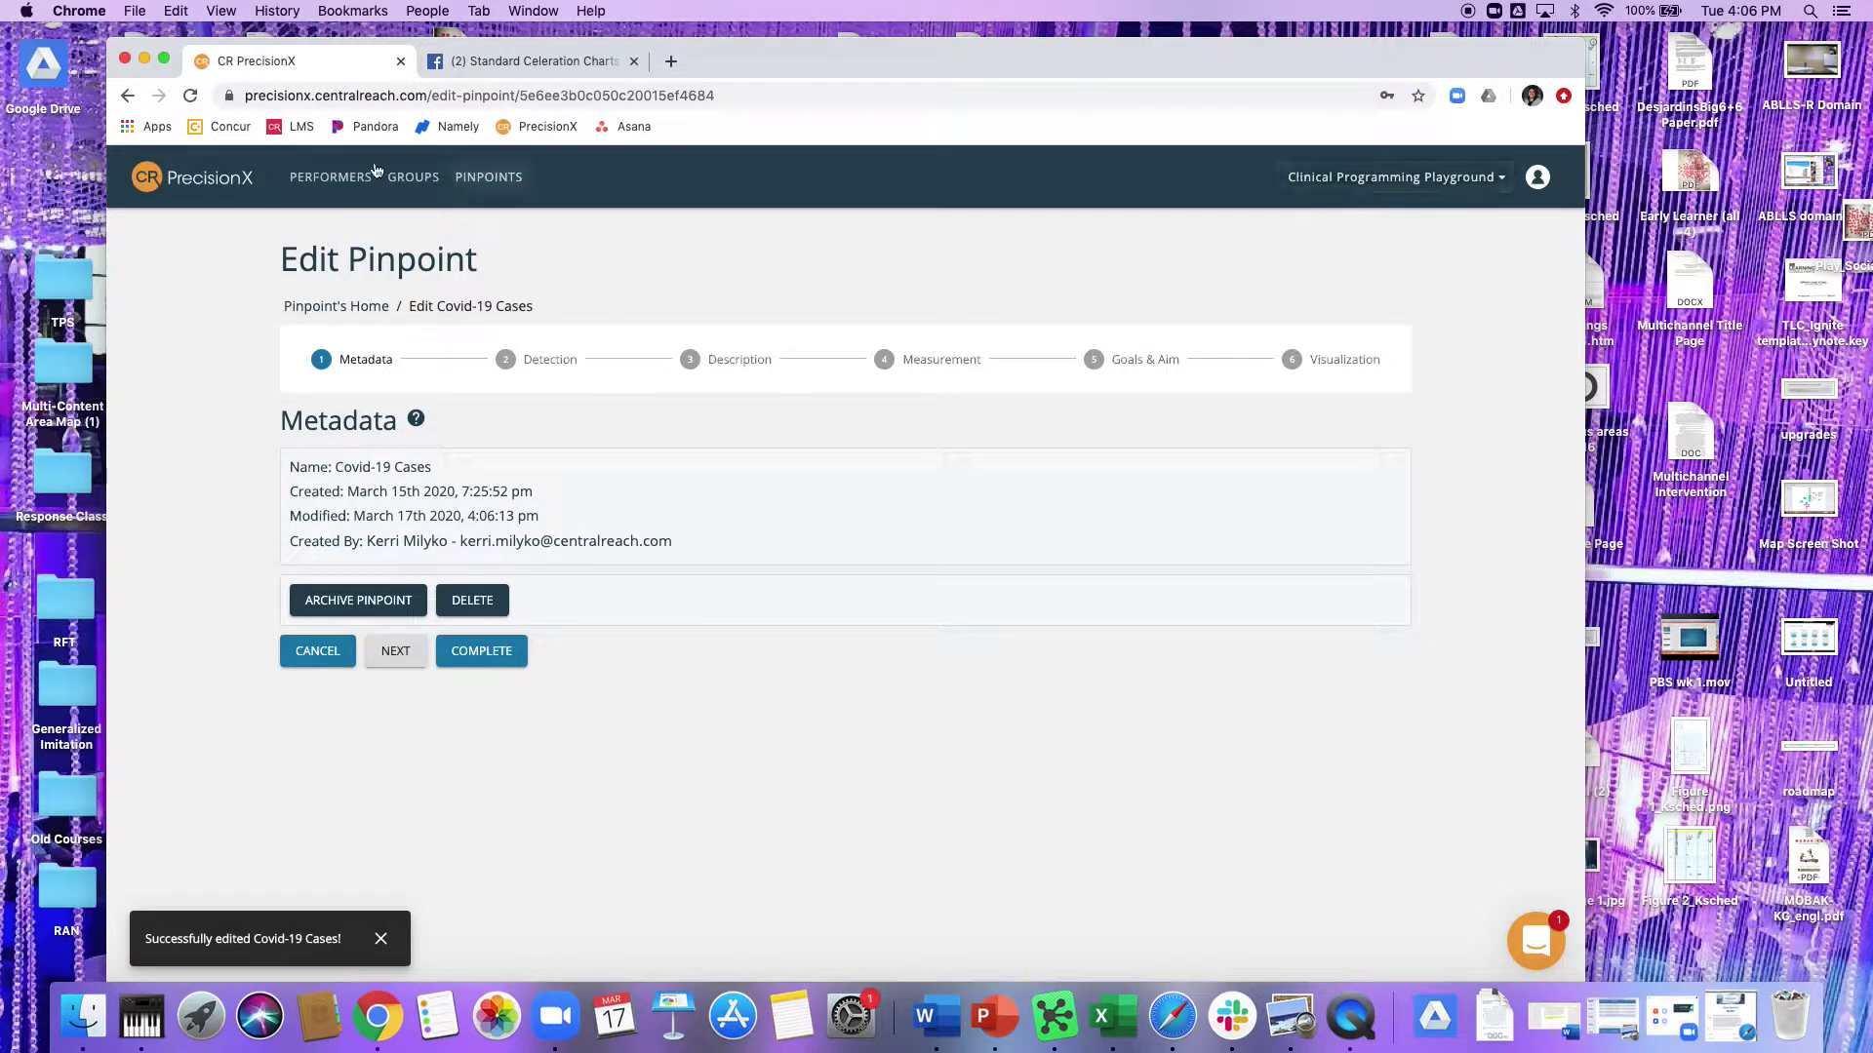
Open the last State of Nevada performer in the list, the one holding the Covid-19 Cases chart.
click(322, 178)
scroll(572, 418, down, 3)
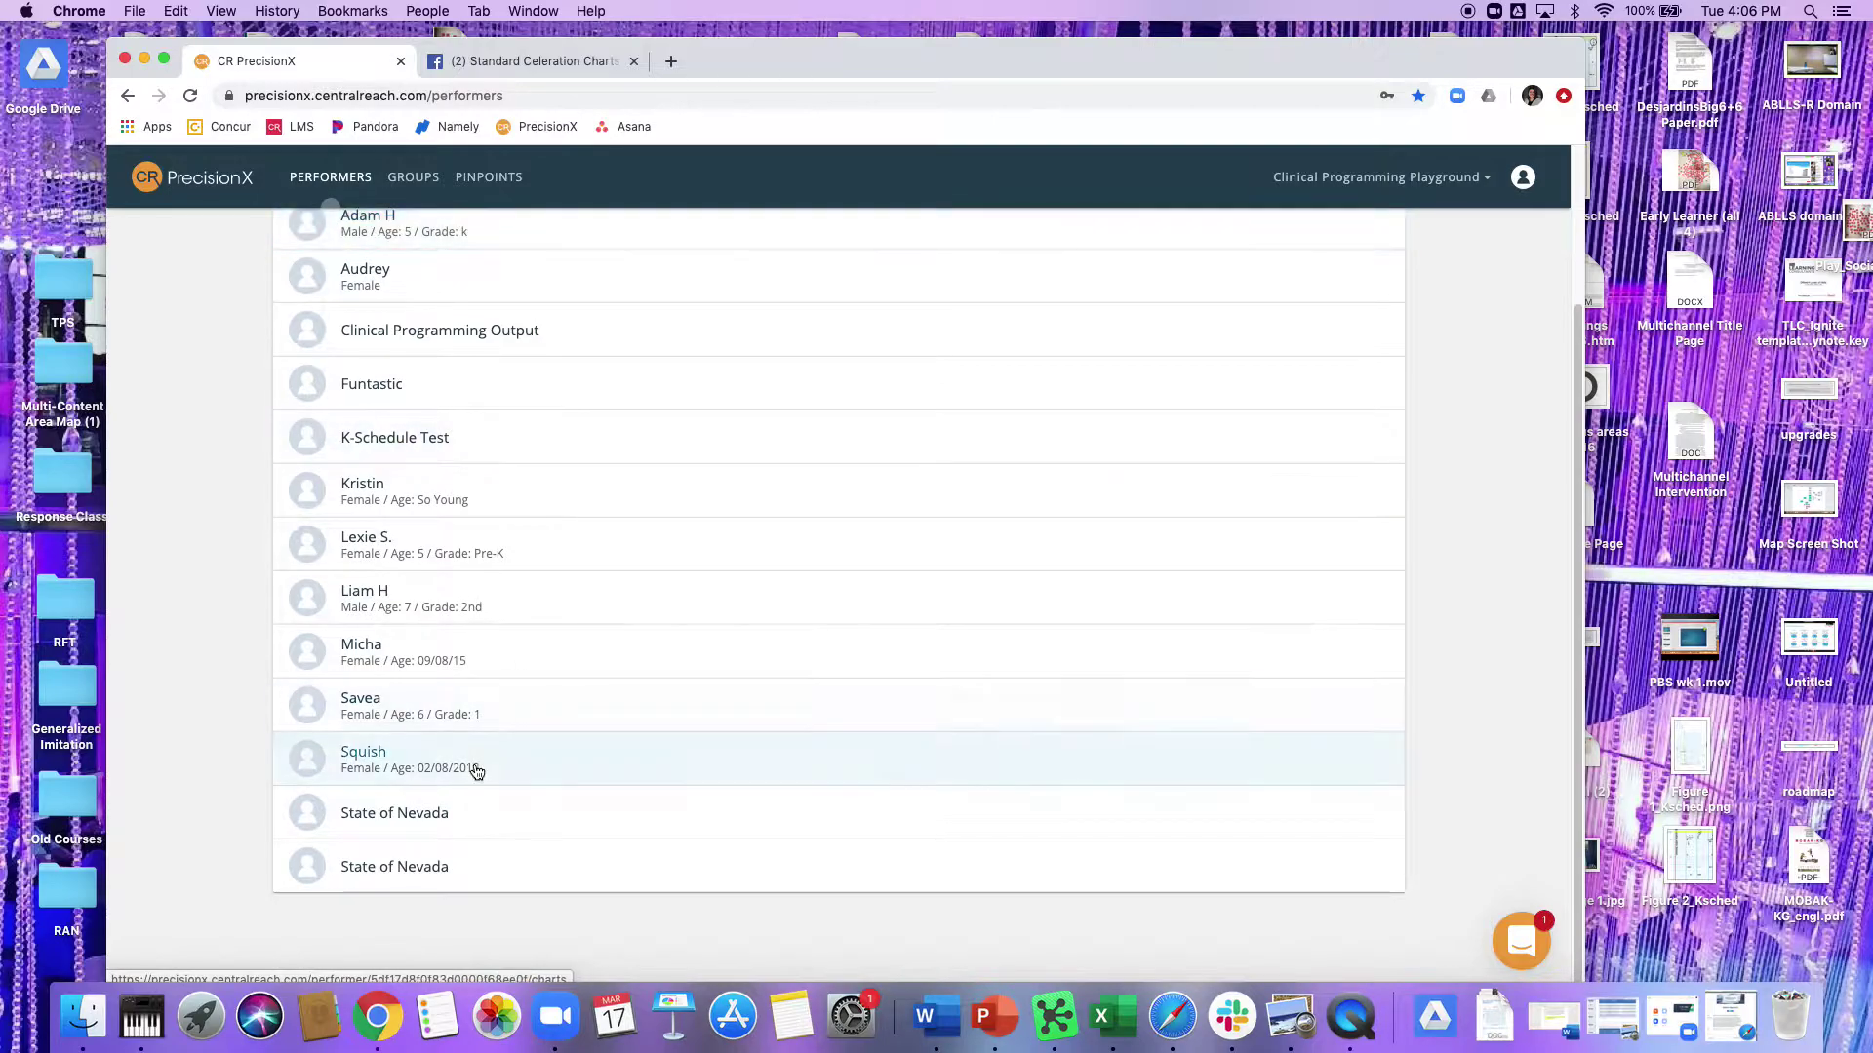
click(398, 825)
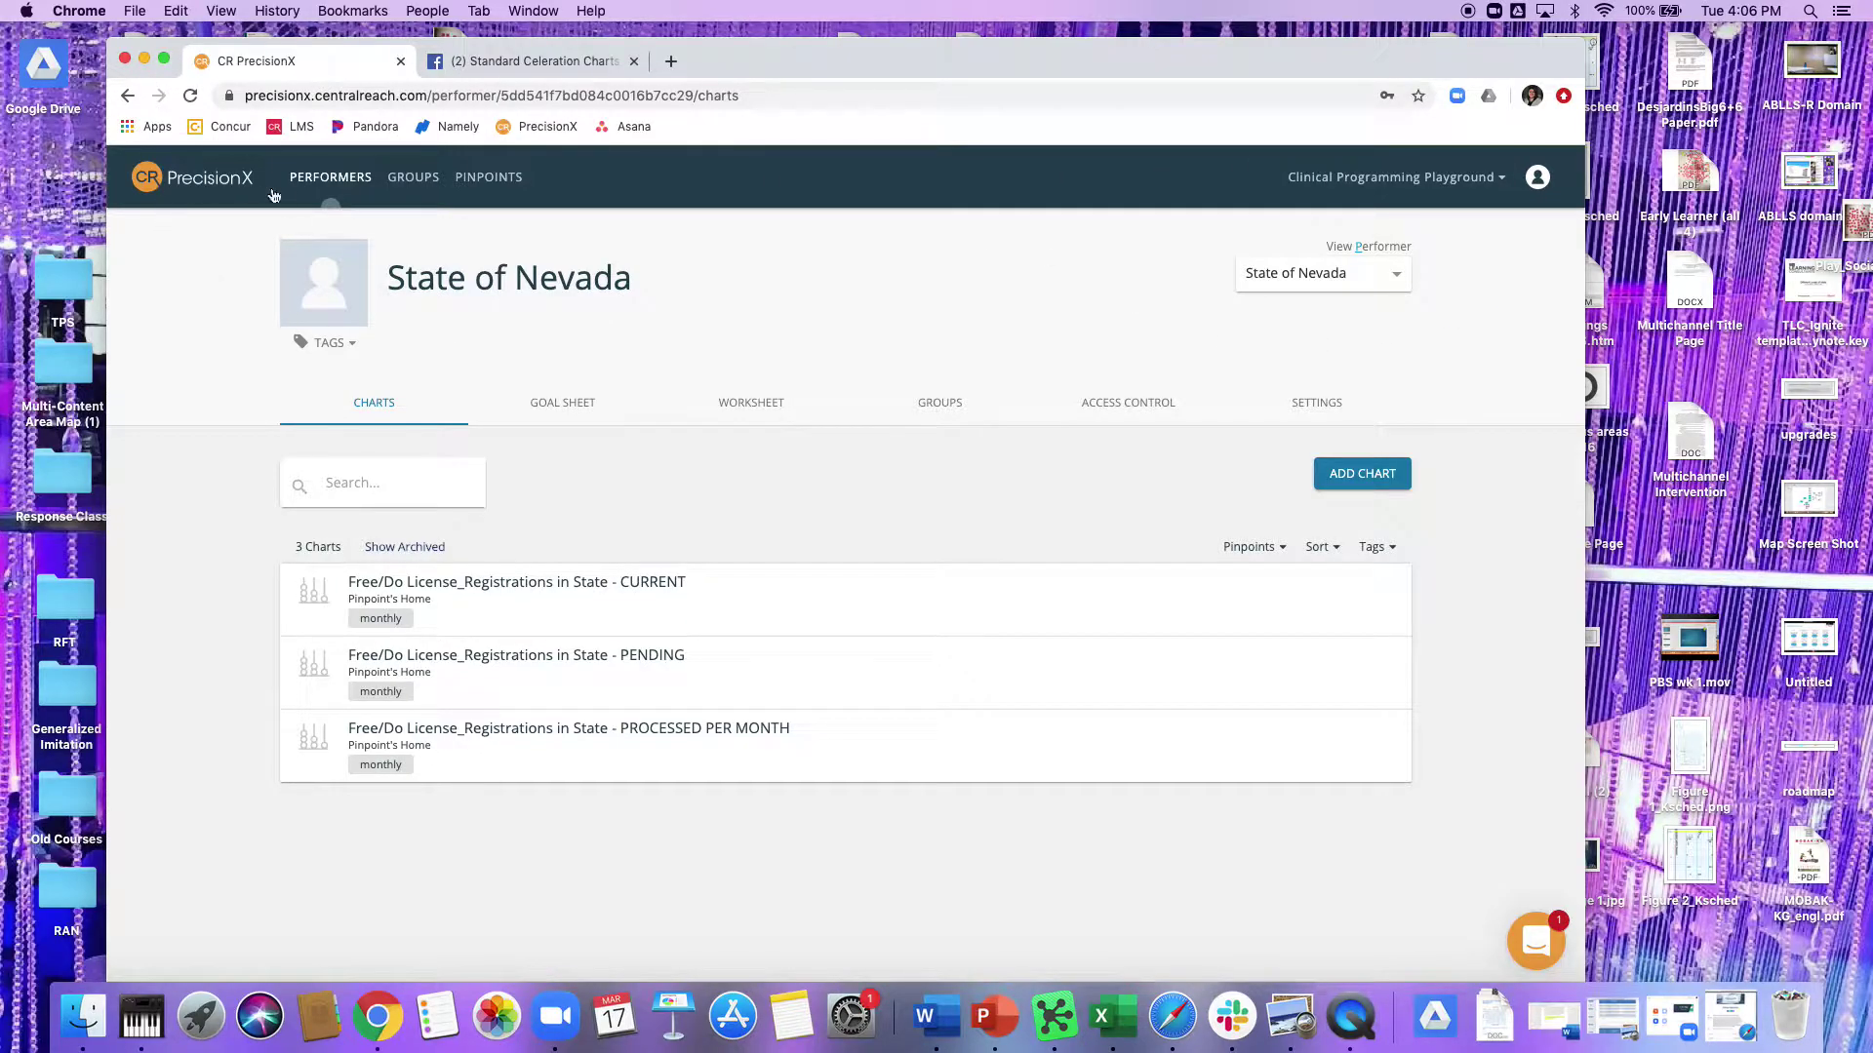
click(319, 179)
click(410, 856)
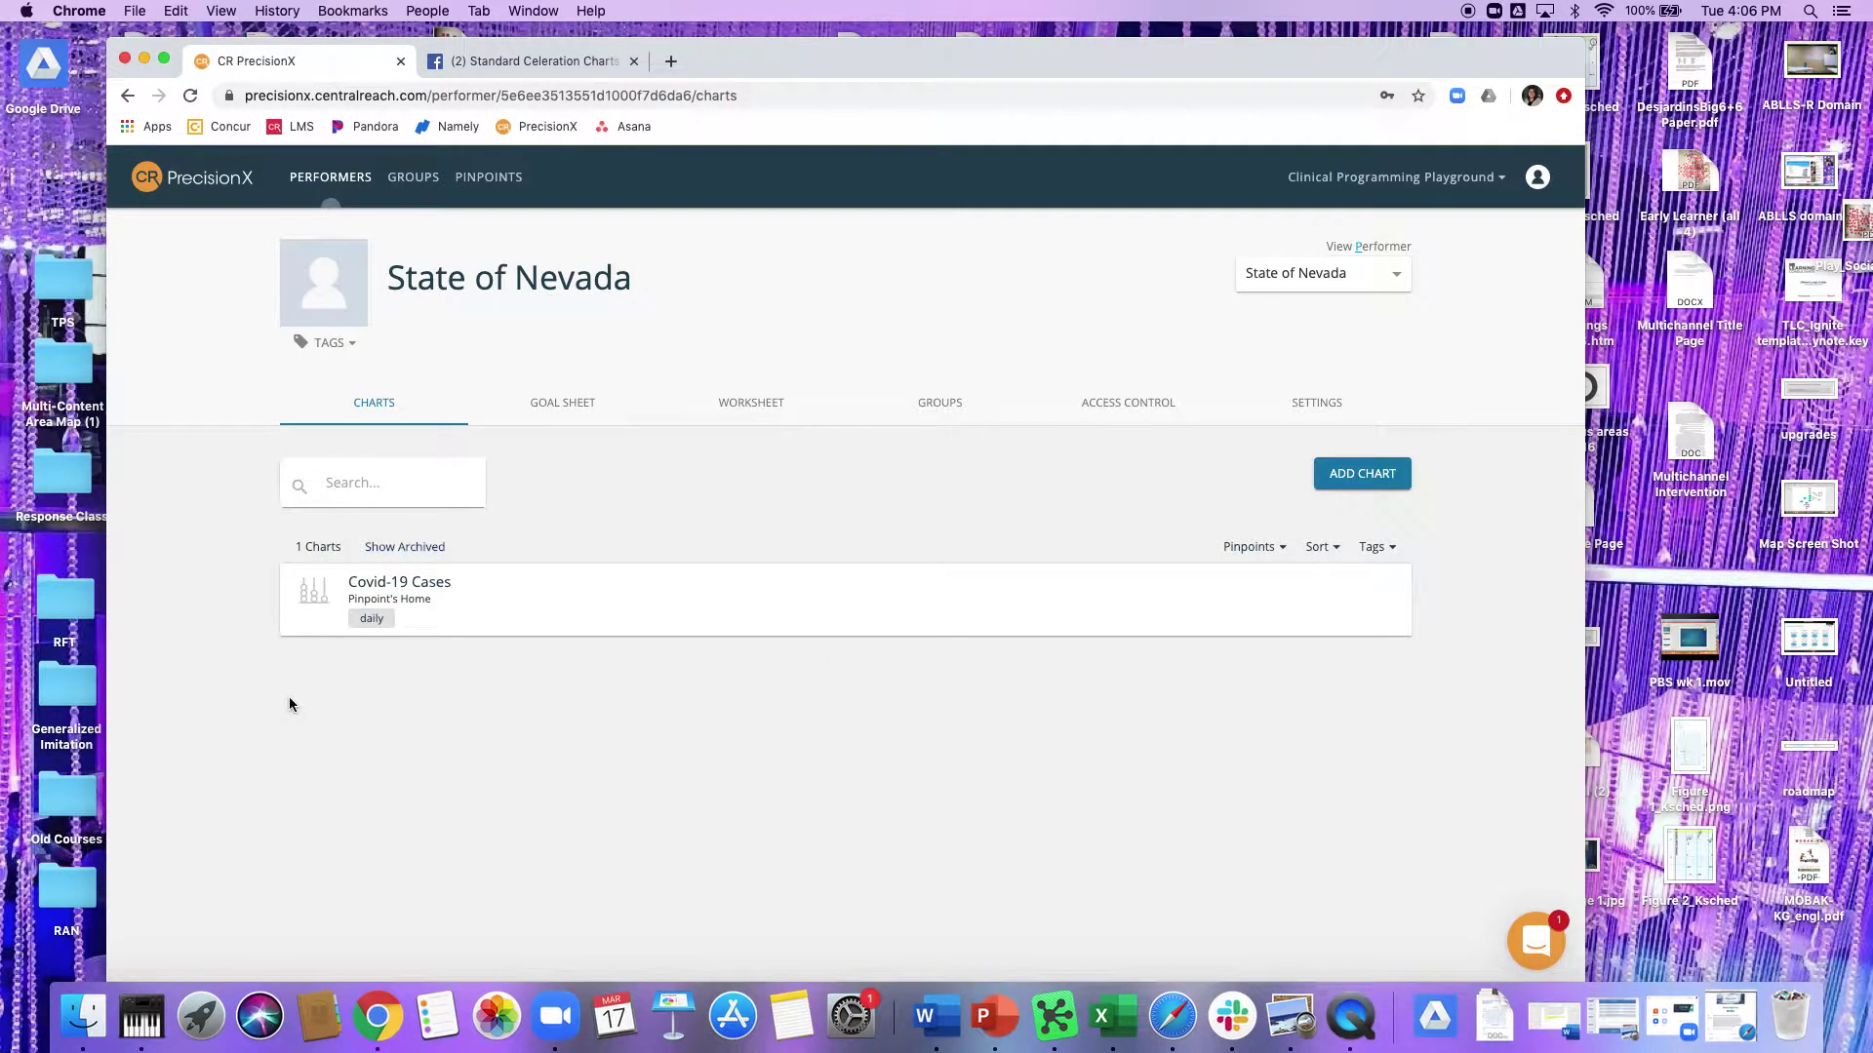
Start a new State of Nevada chart by assigning the Covid-19 Cases pinpoint, and review the pinpoint details.
click(1383, 476)
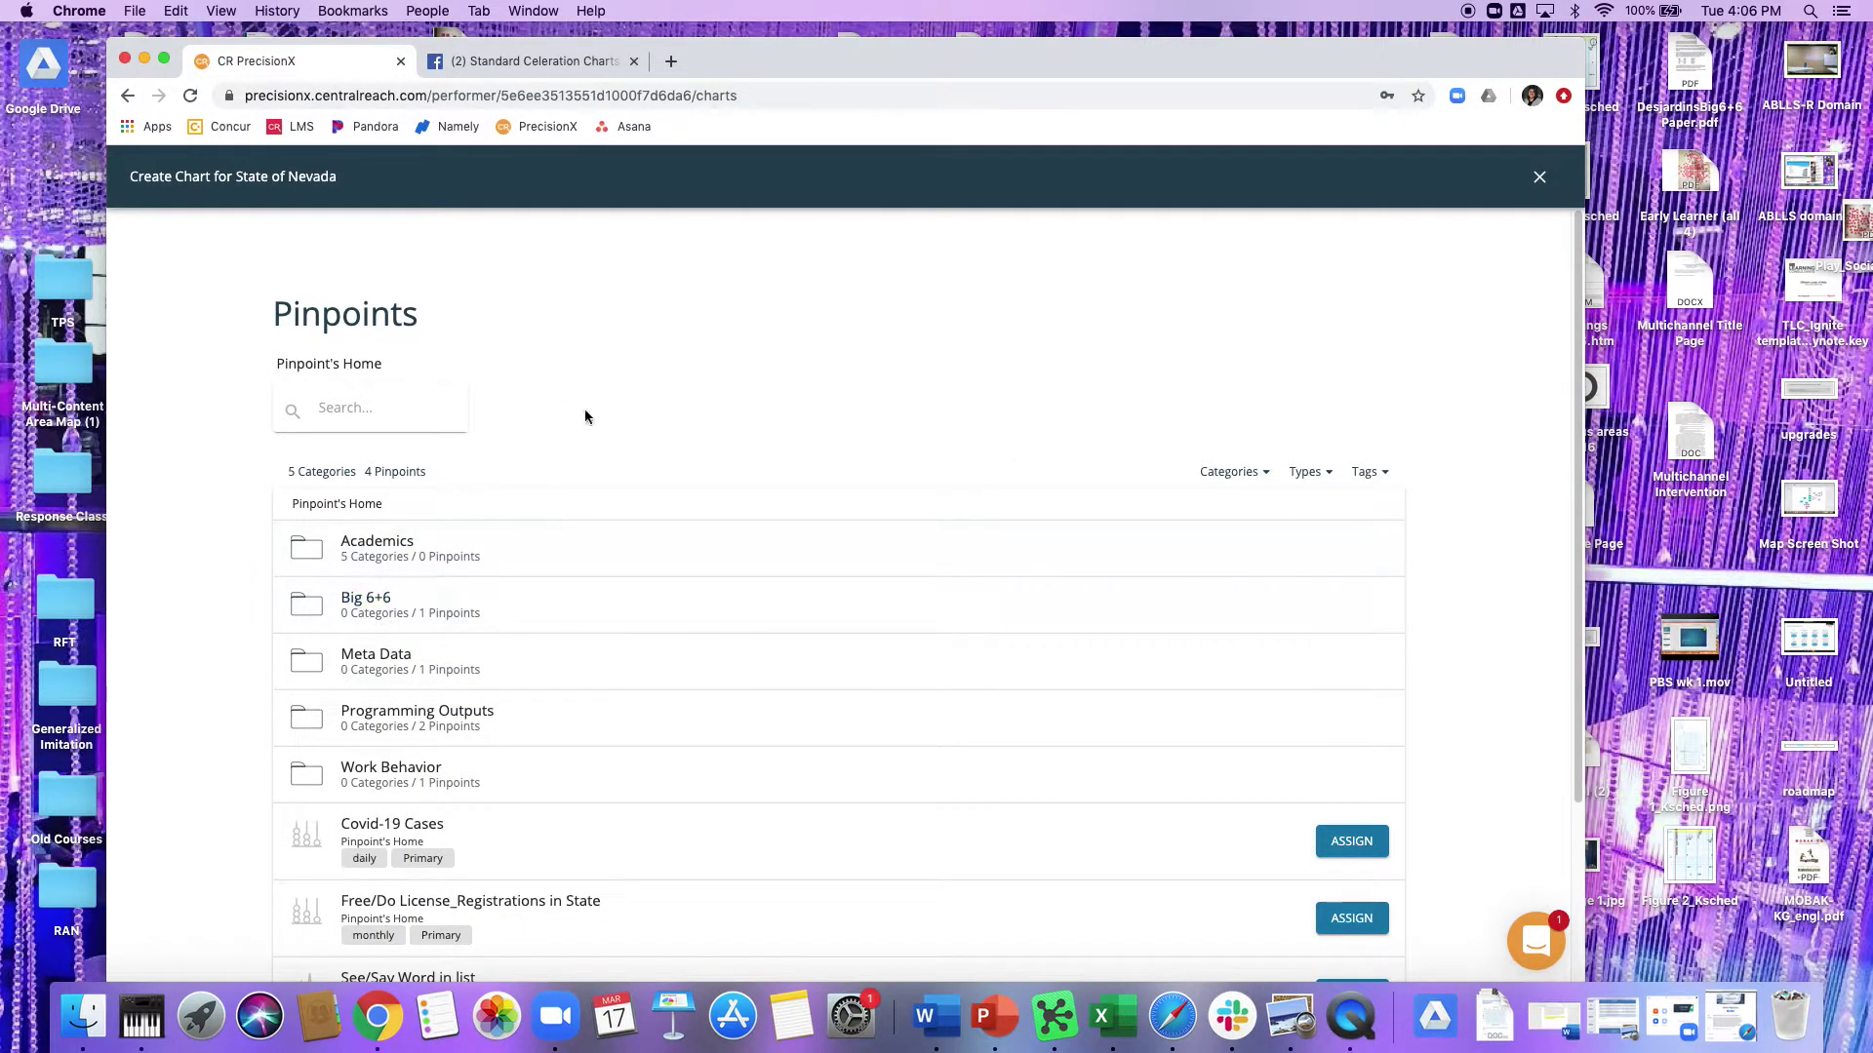
scroll(586, 416, down, 3)
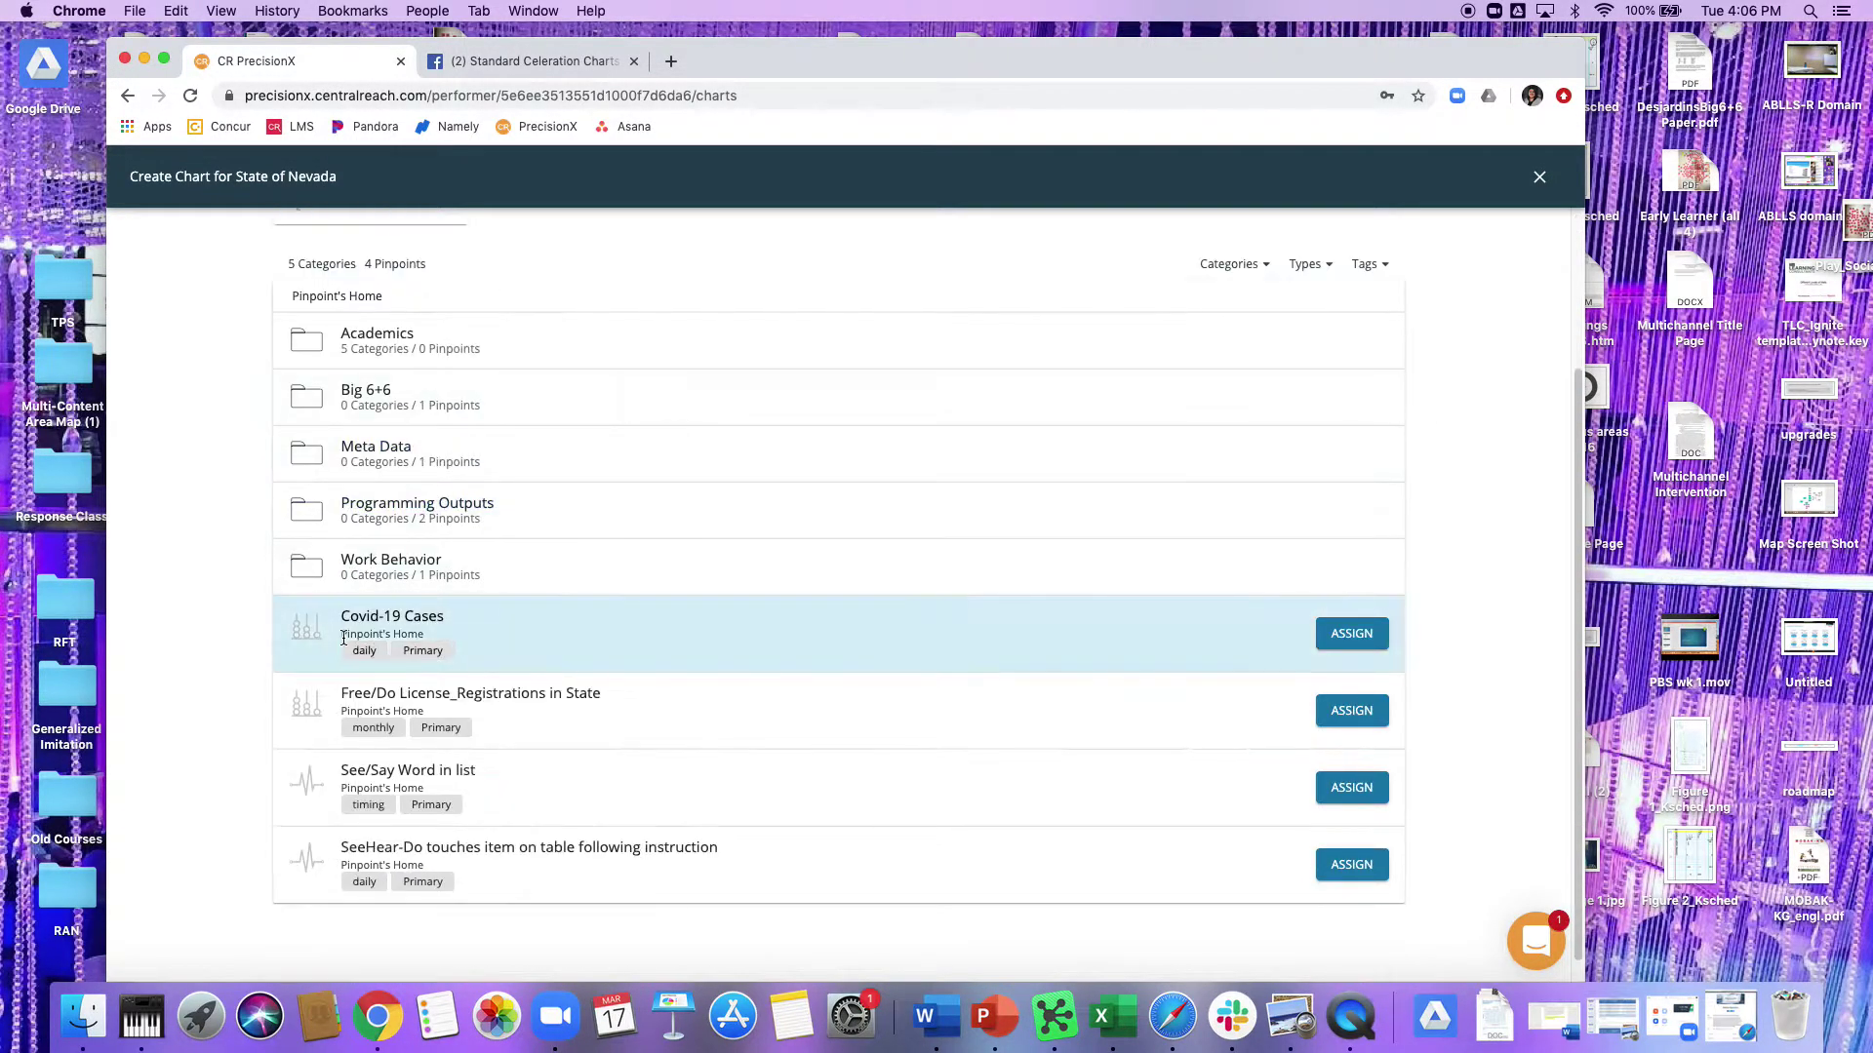
click(1351, 634)
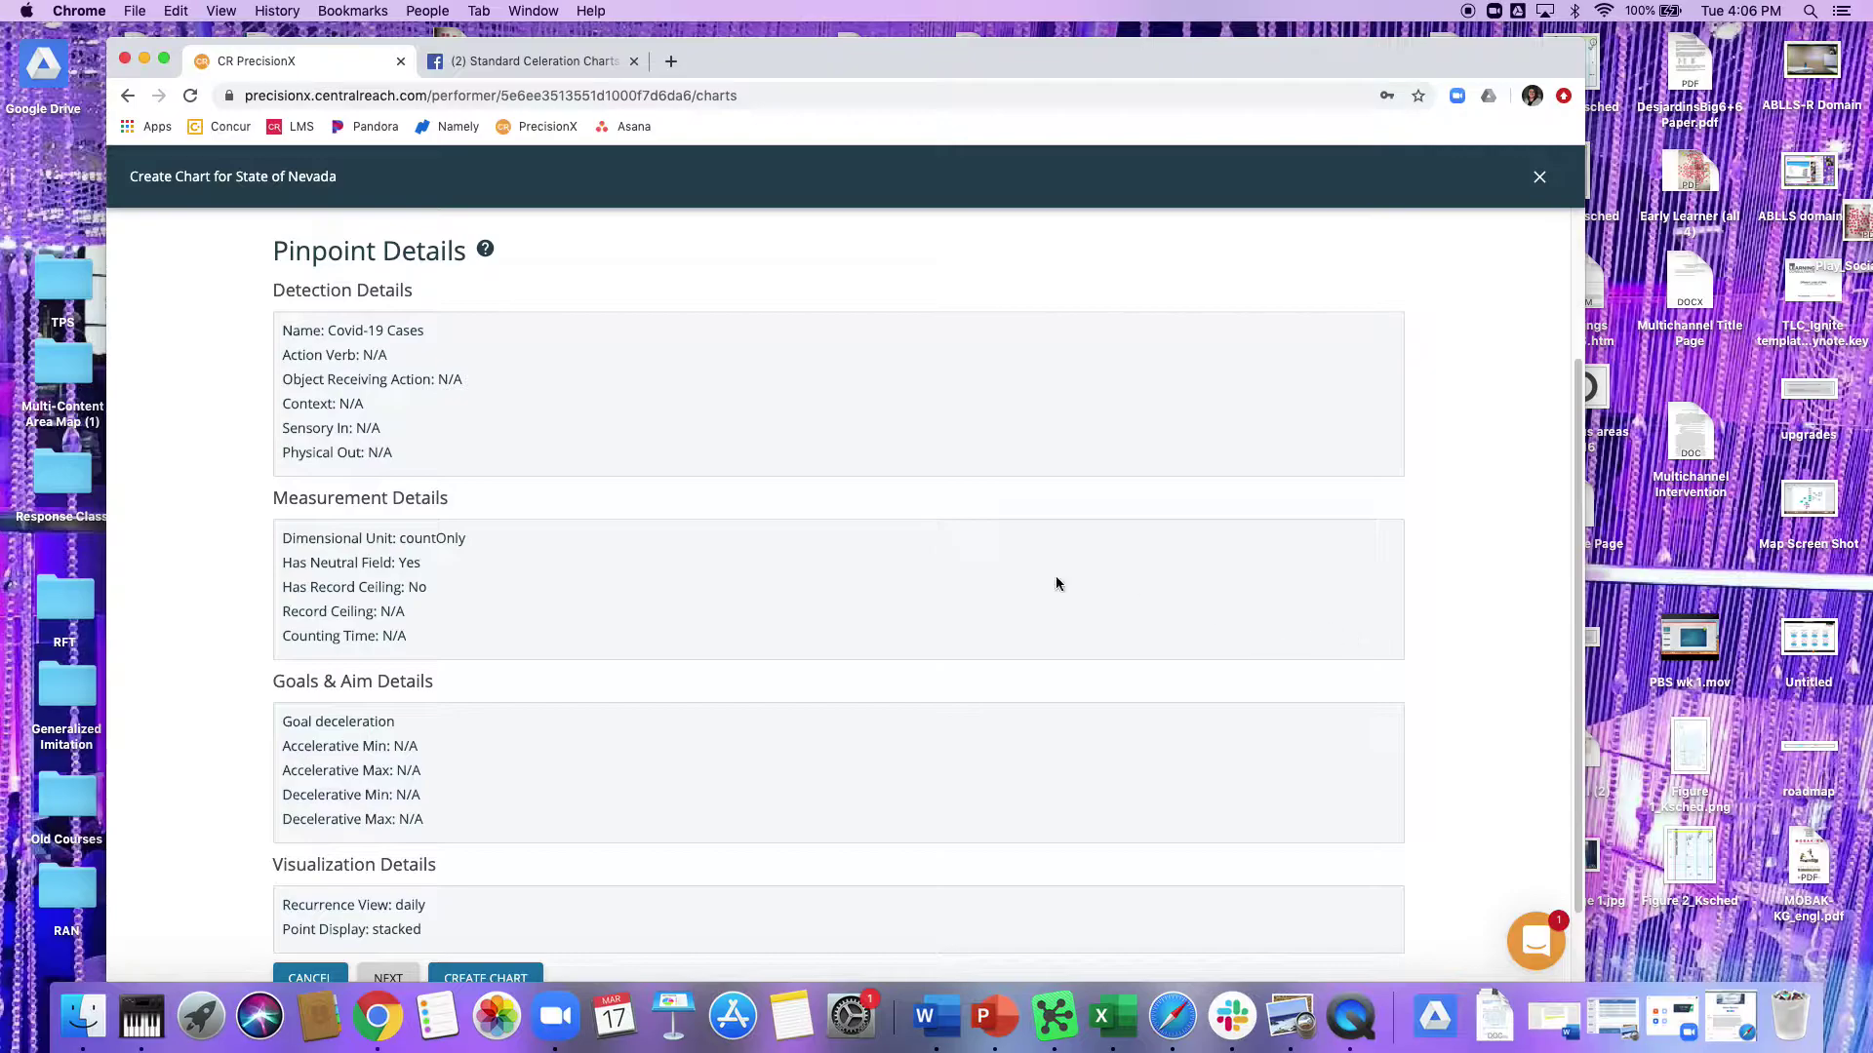
scroll(477, 324, down, 1)
scroll(477, 324, down, 1)
scroll(477, 324, up, 5)
scroll(465, 523, down, 3)
scroll(465, 522, up, 5)
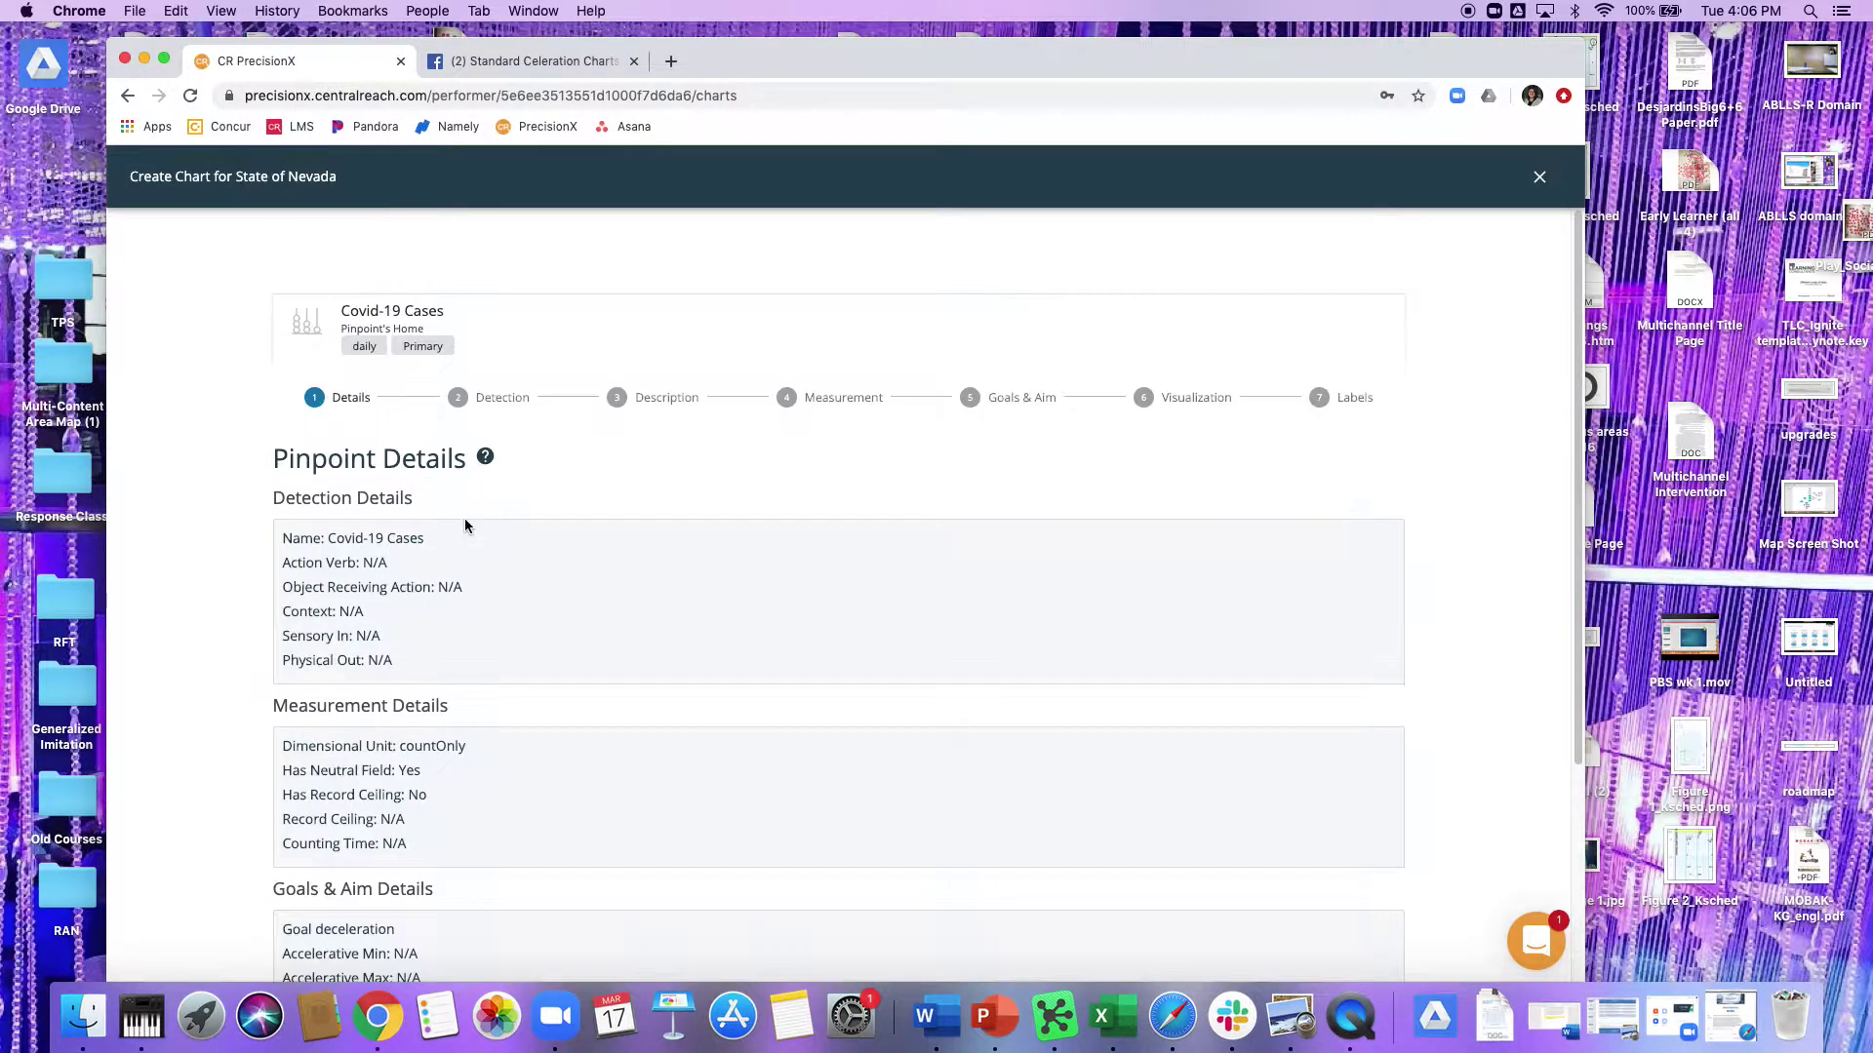
Go through the chart setup to Goals & Aim and set the start date to 12/29/2019.
click(497, 388)
click(652, 399)
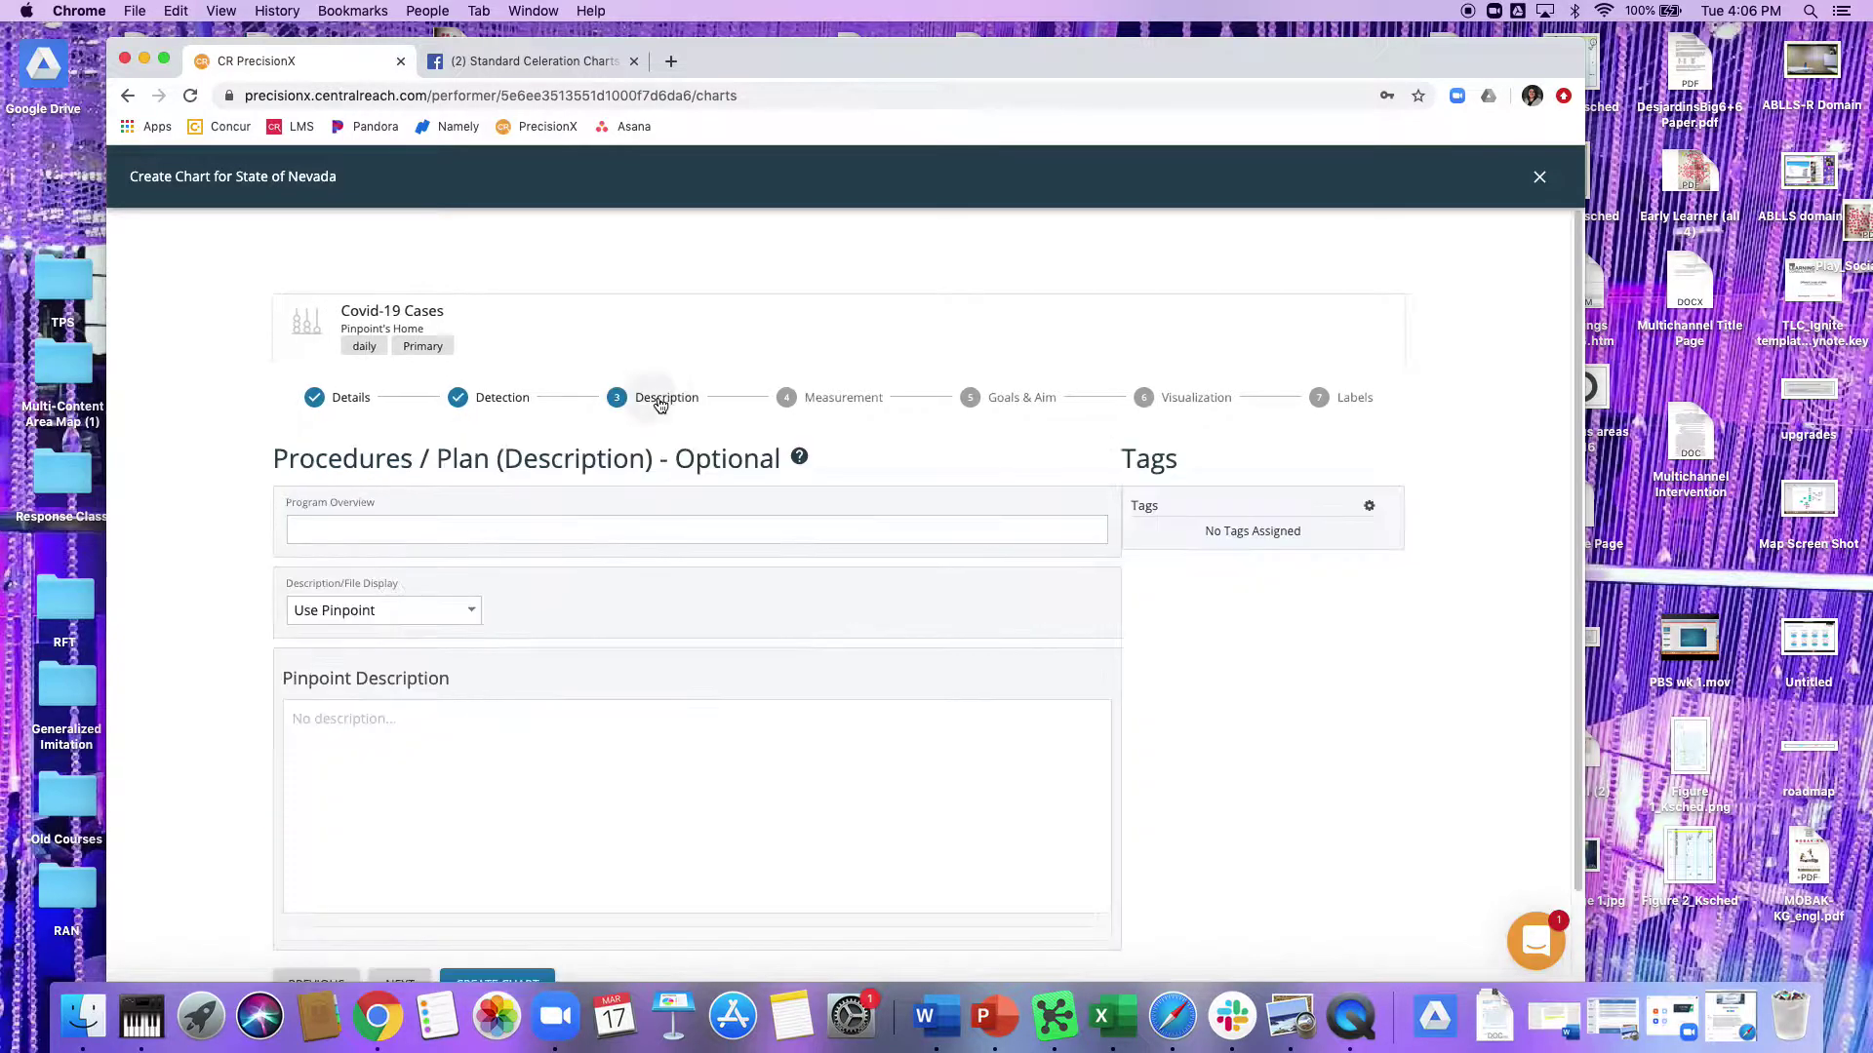
click(795, 401)
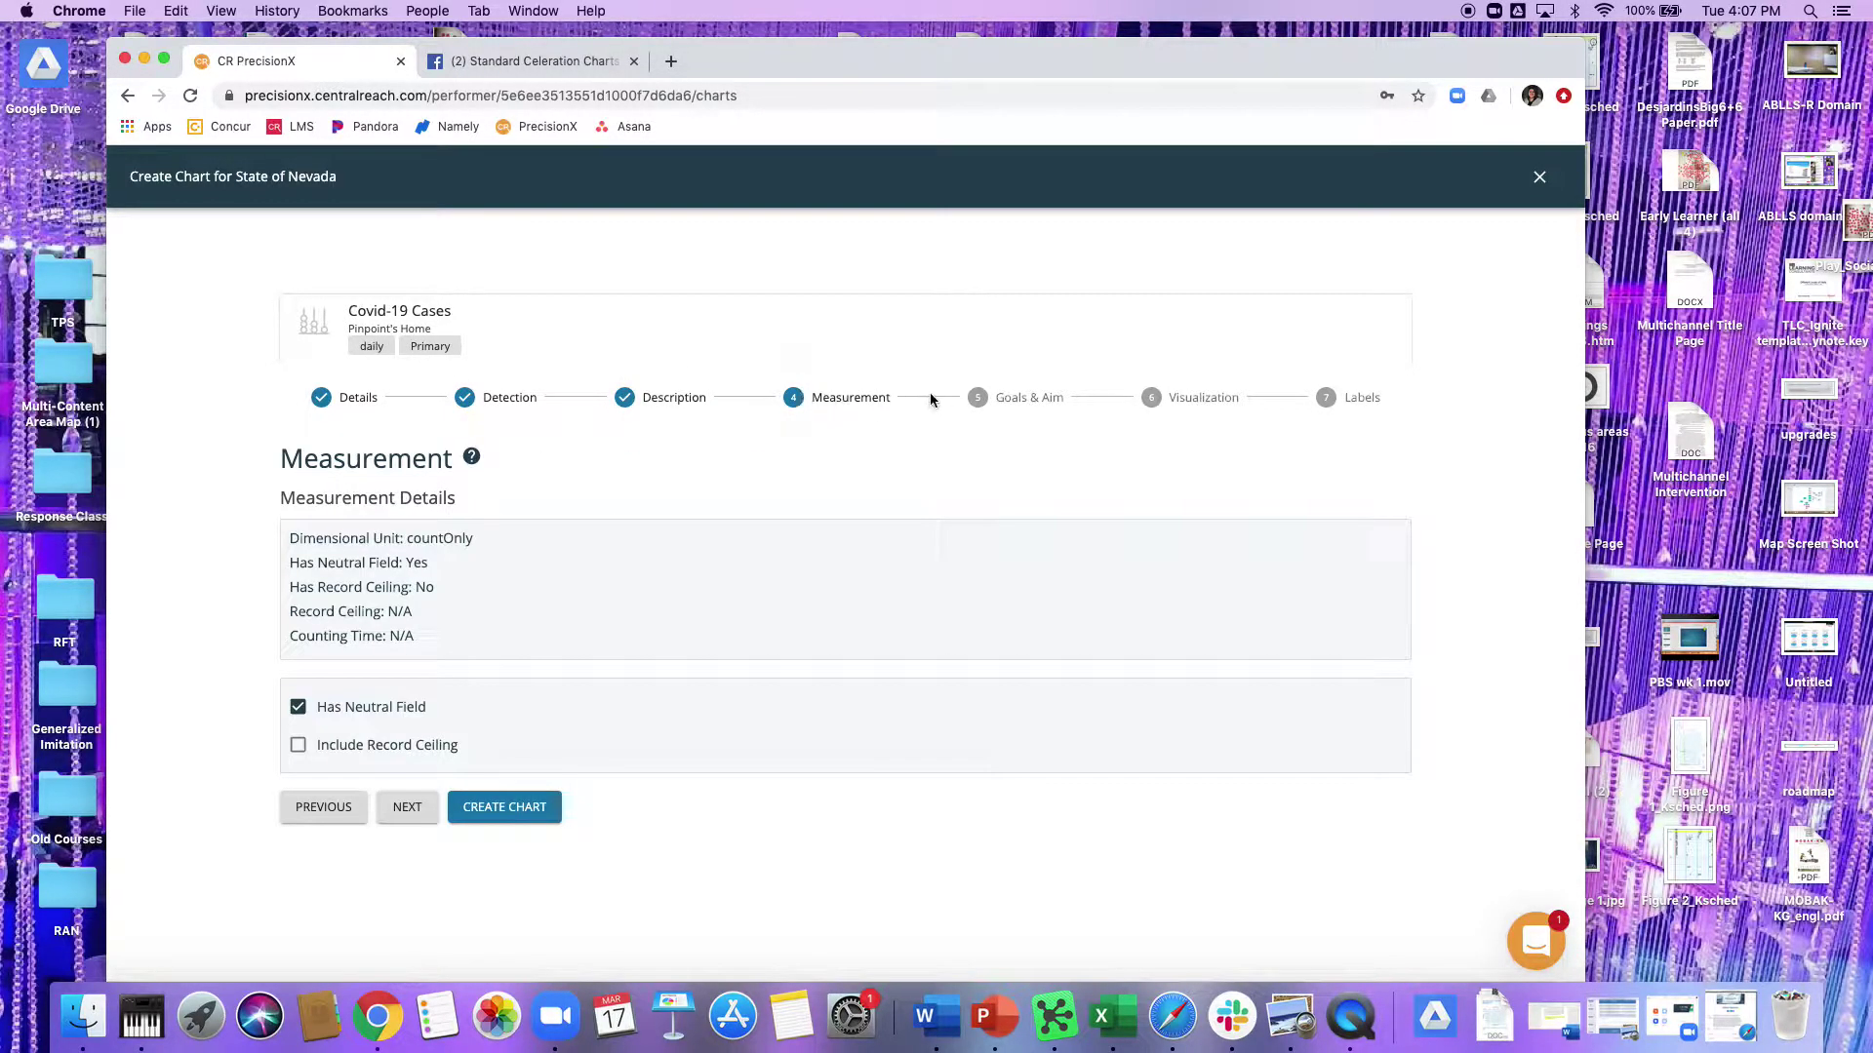
click(997, 403)
click(363, 772)
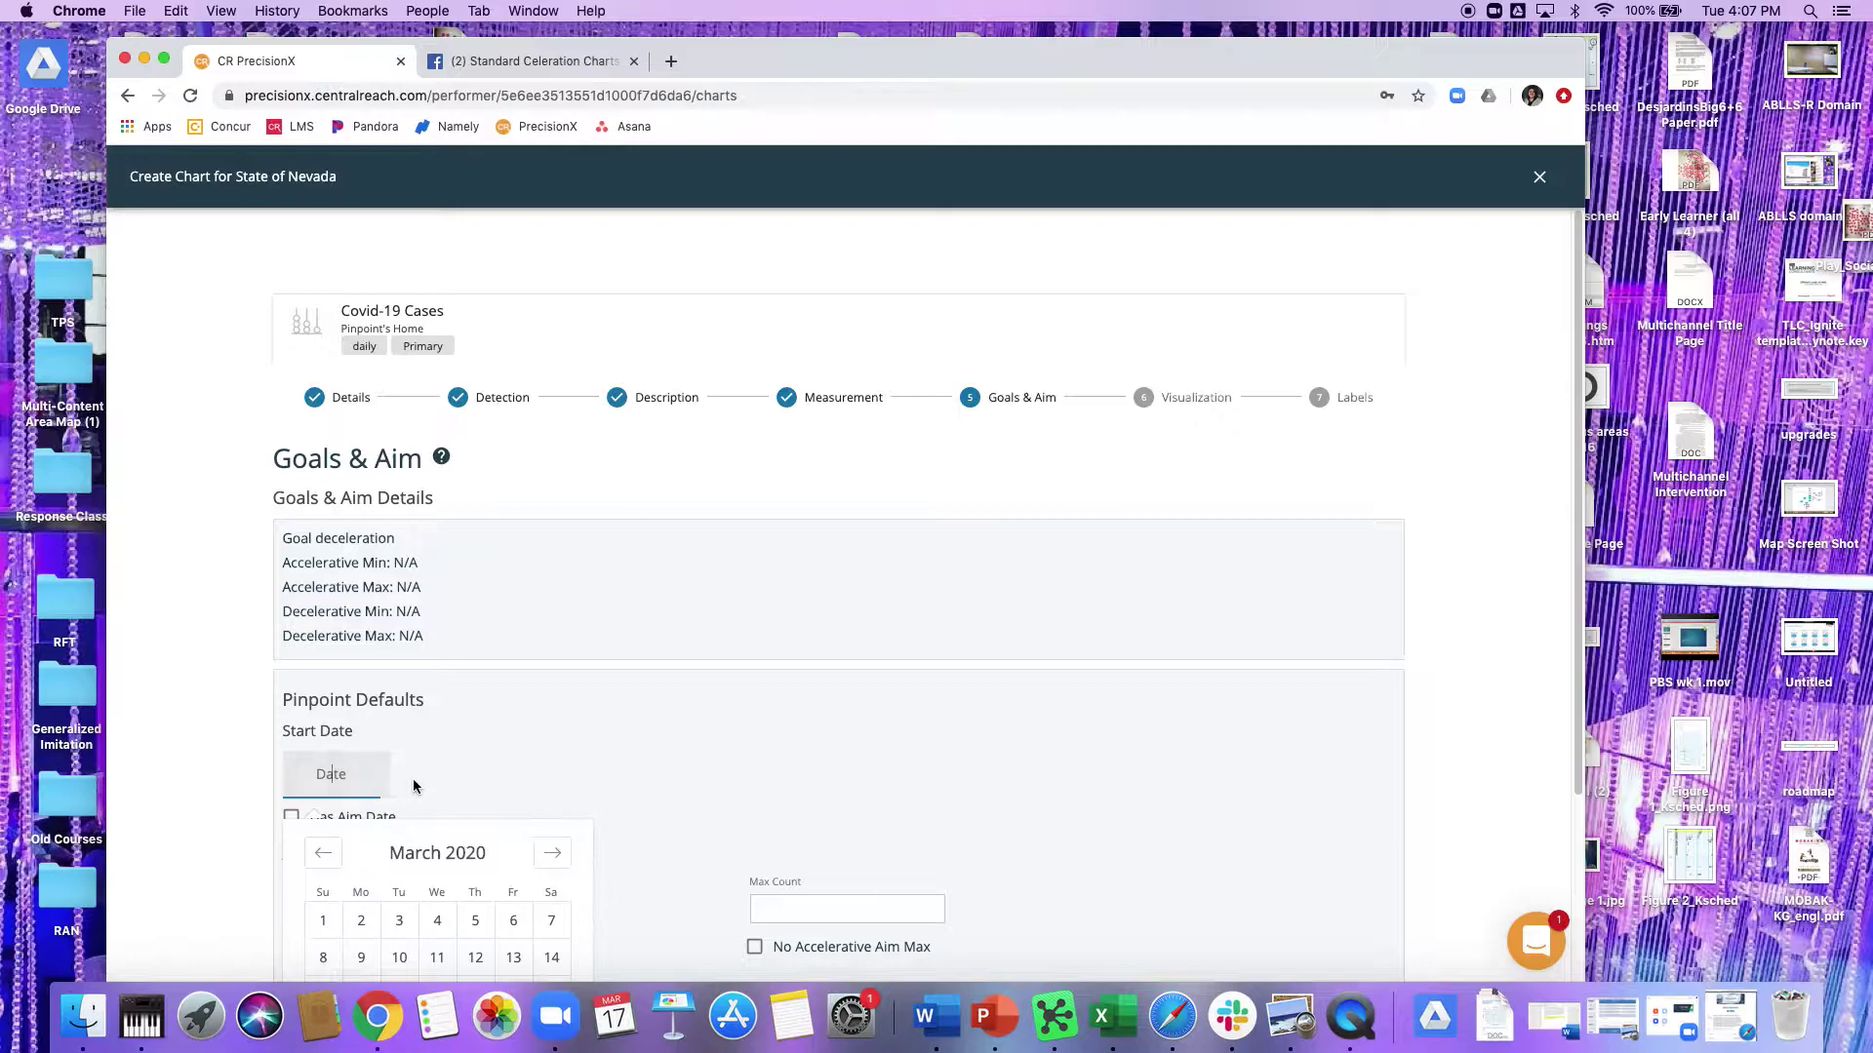
scroll(753, 630, down, 5)
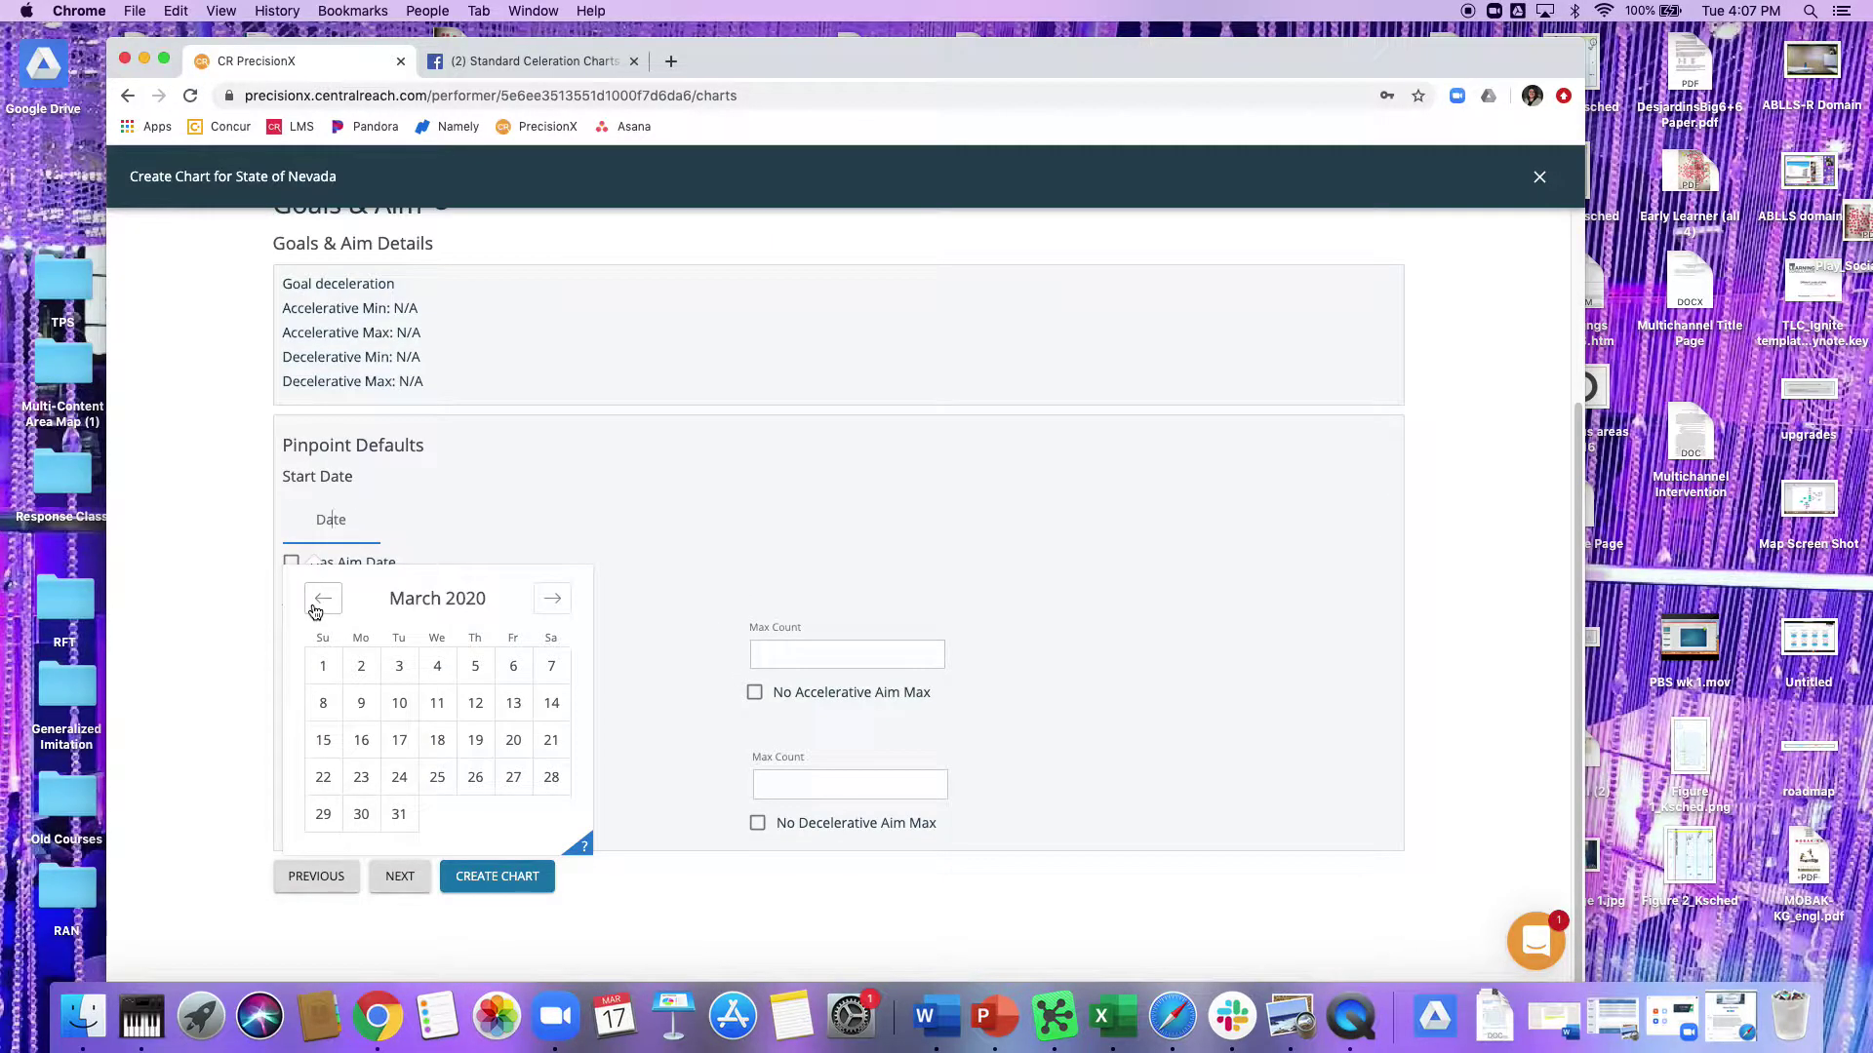
click(315, 610)
click(315, 611)
click(316, 613)
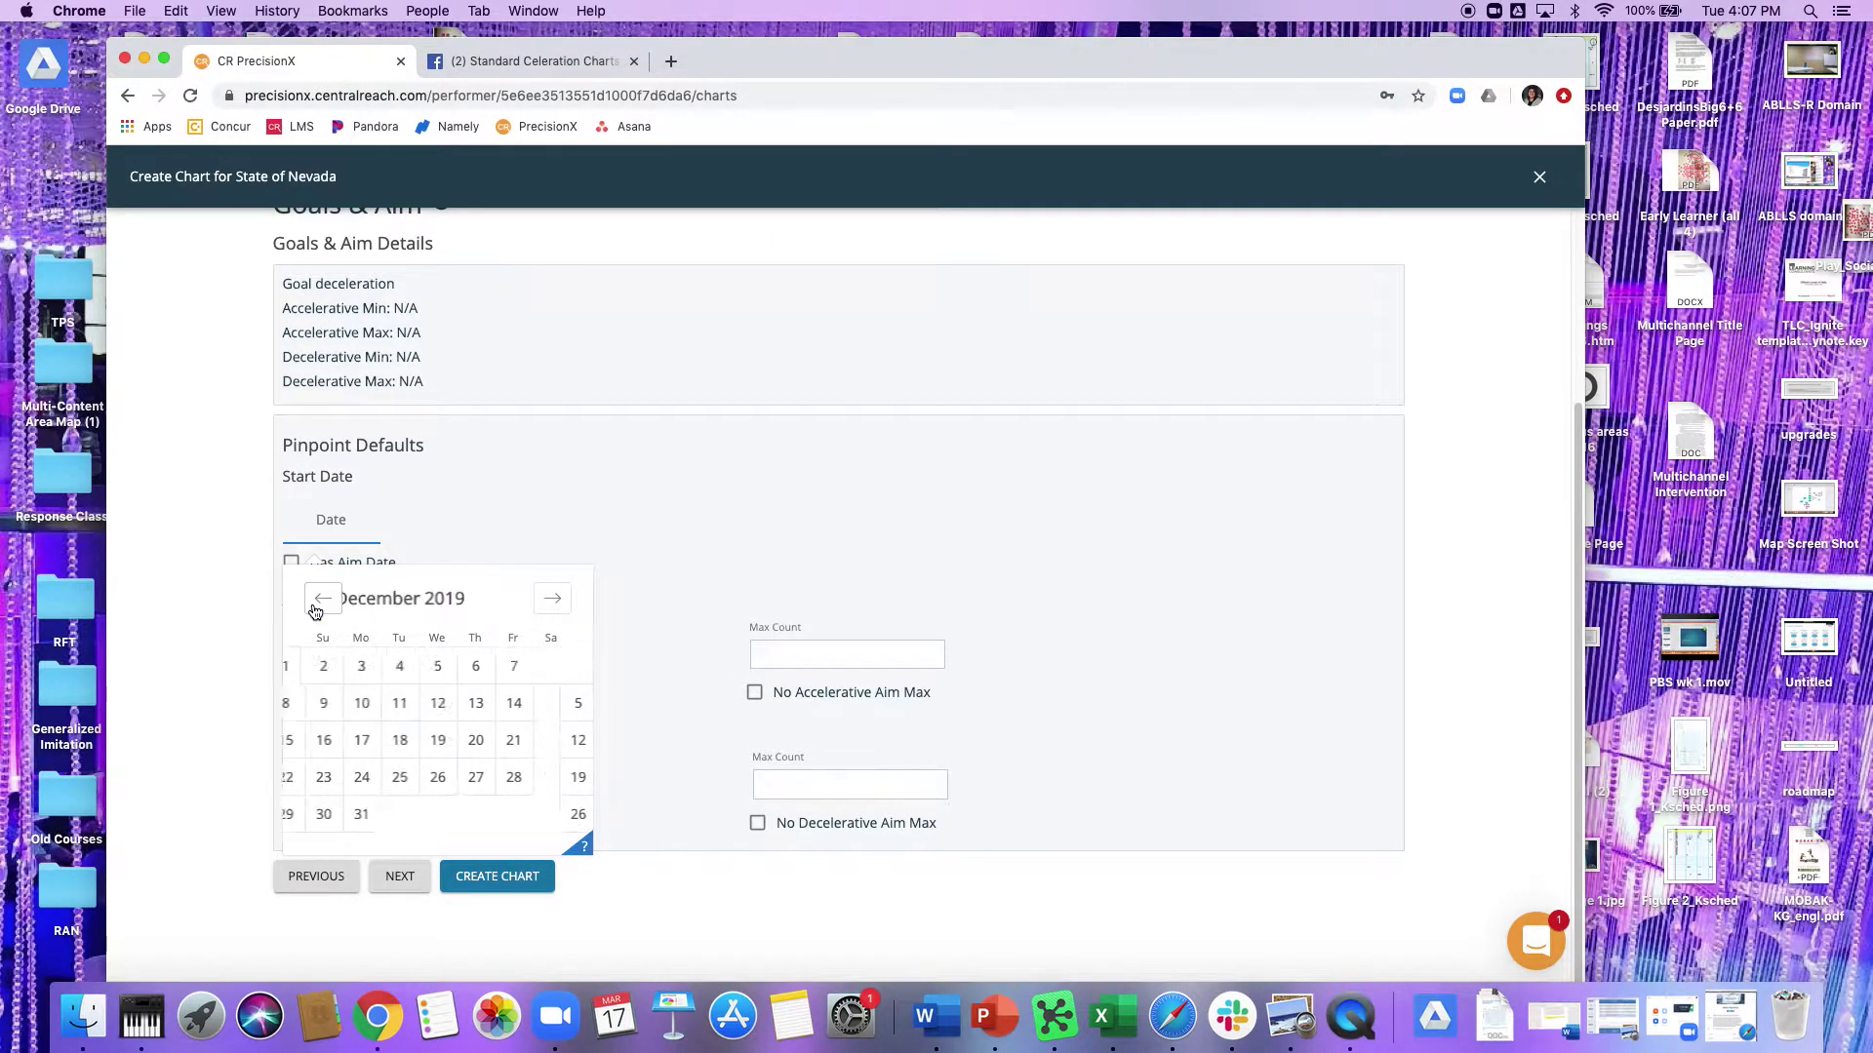
click(326, 814)
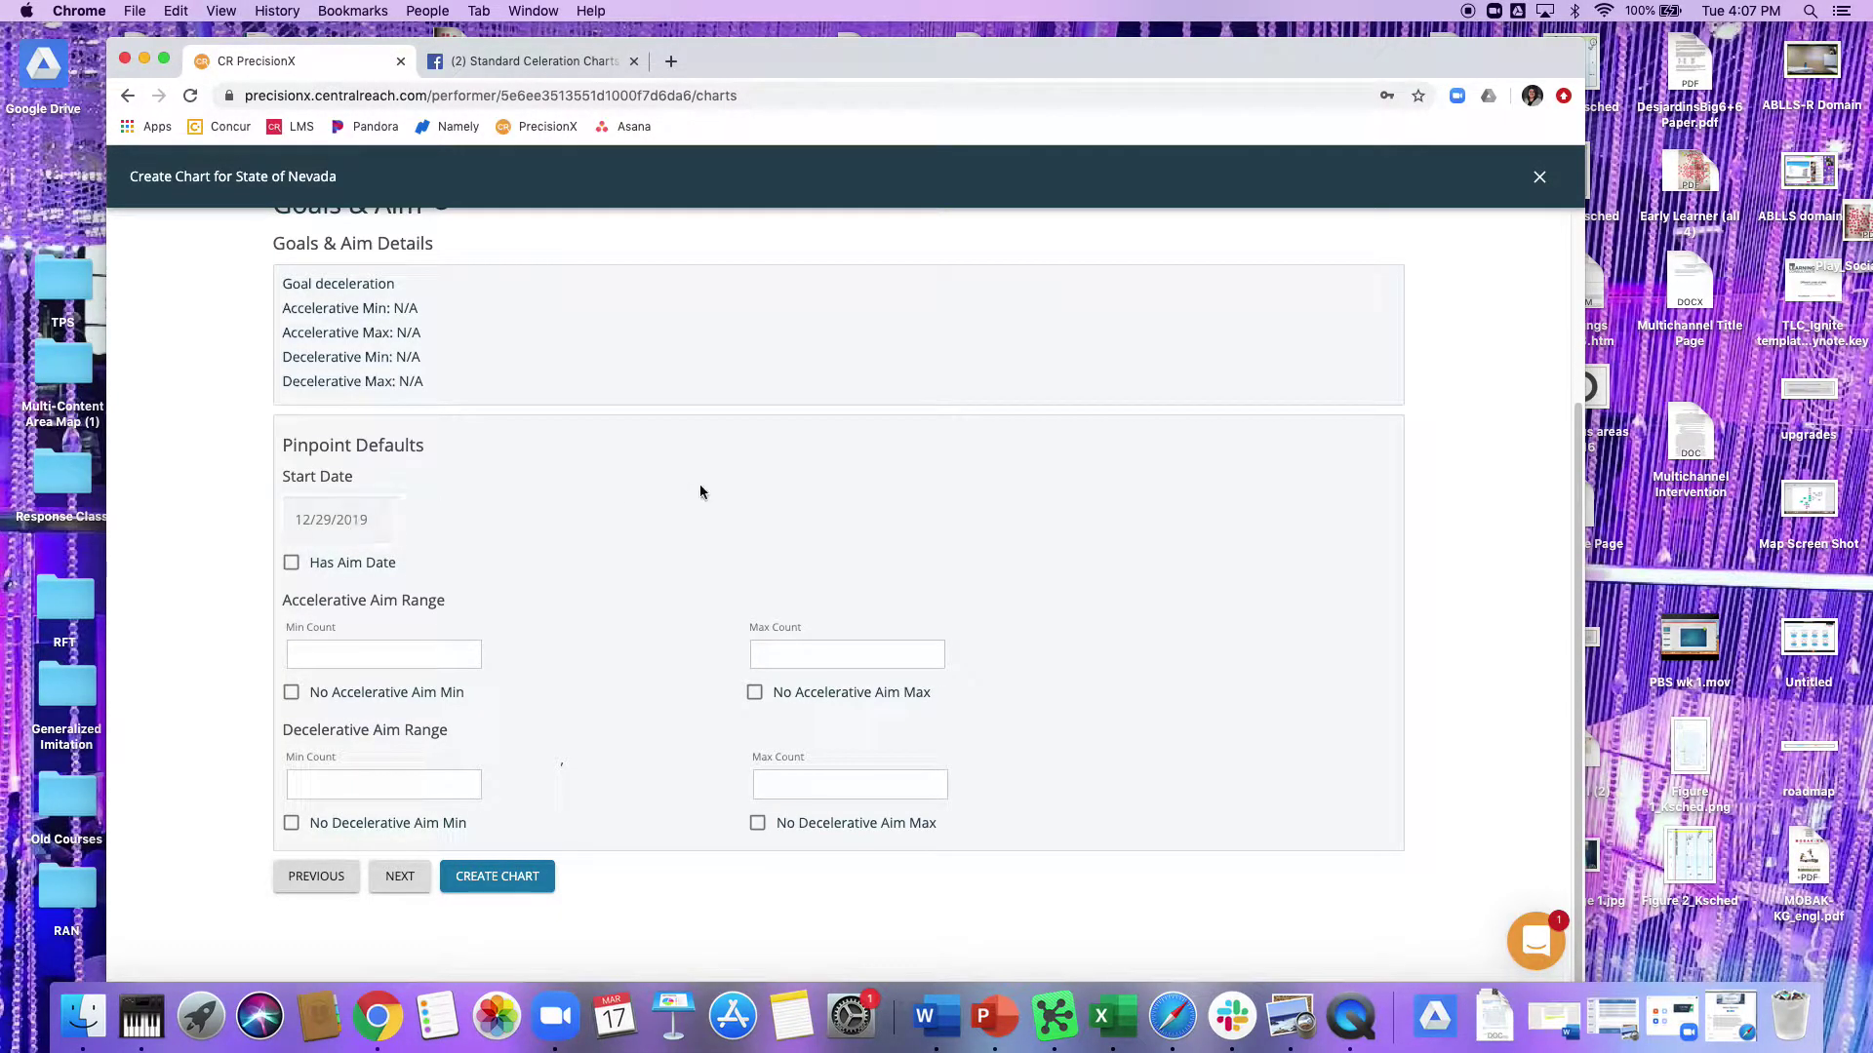
Go to the chart's Labels section and set the Acceleration legend to "confirmed cases".
scroll(699, 484, up, 3)
click(1360, 378)
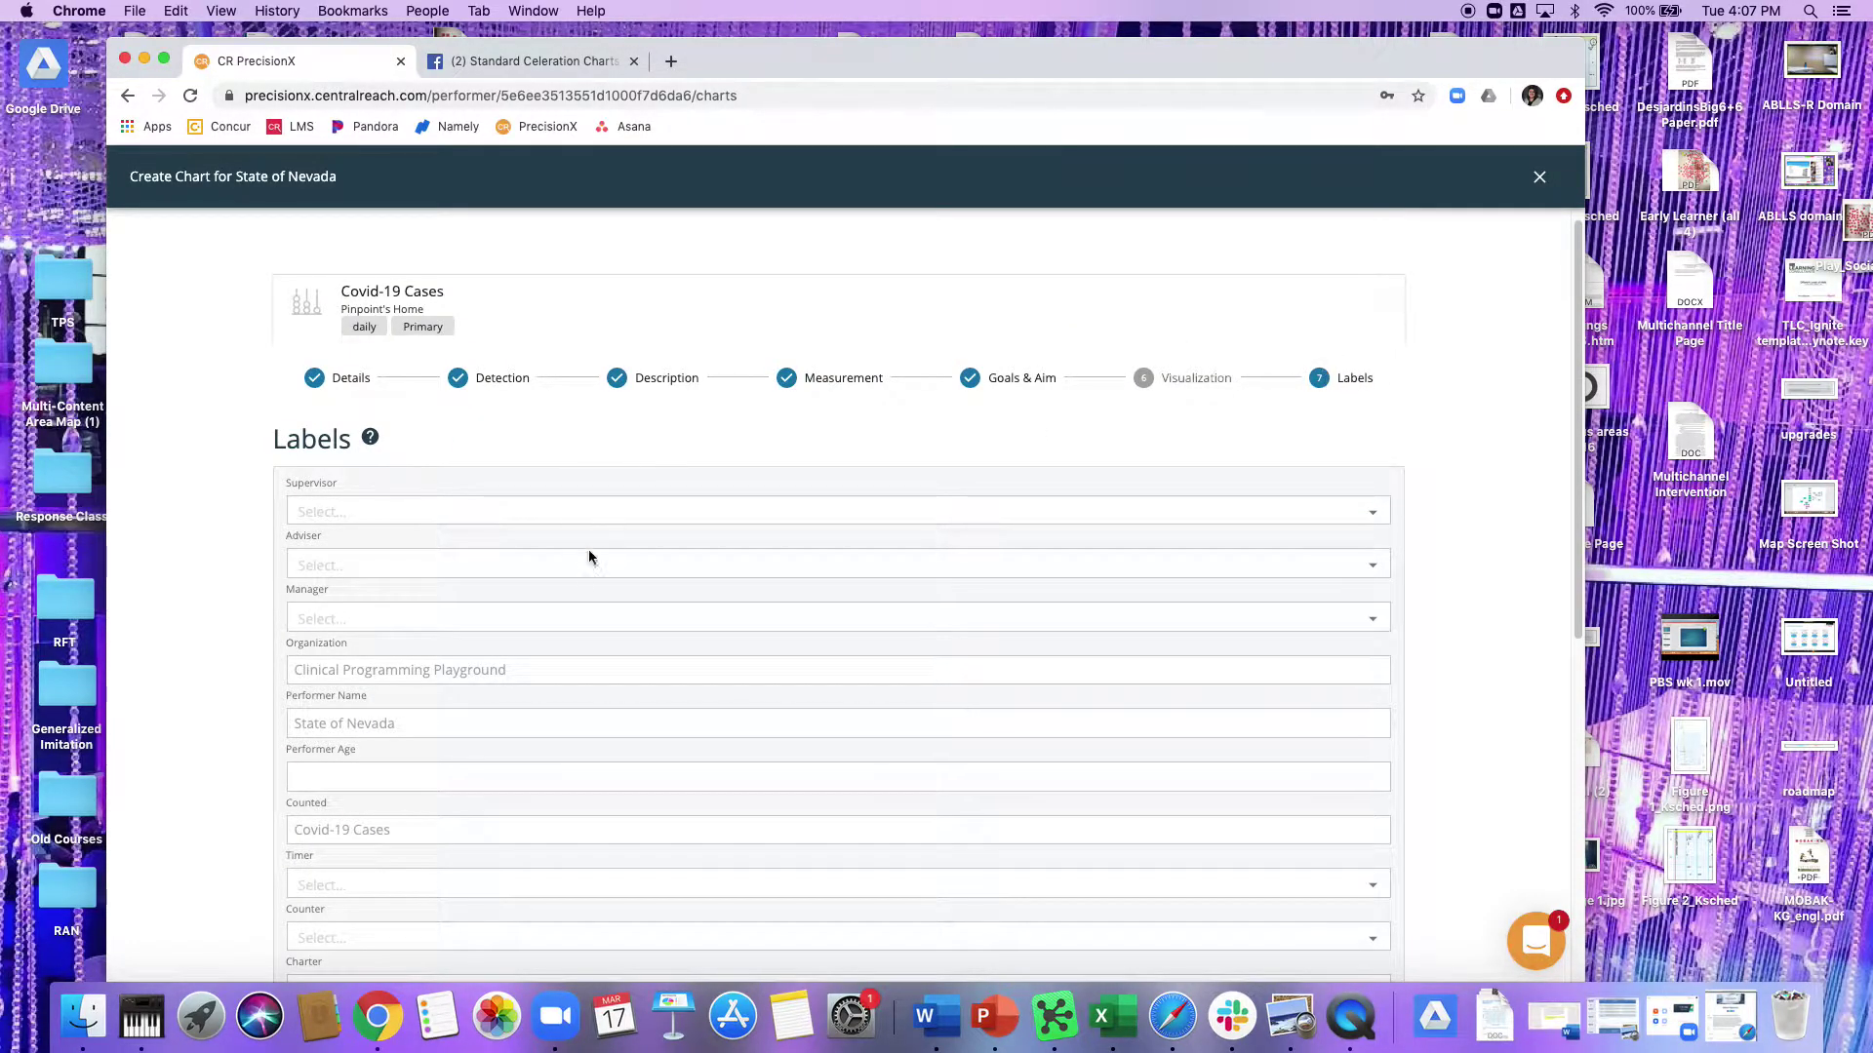
scroll(382, 472, down, 1)
scroll(492, 623, down, 3)
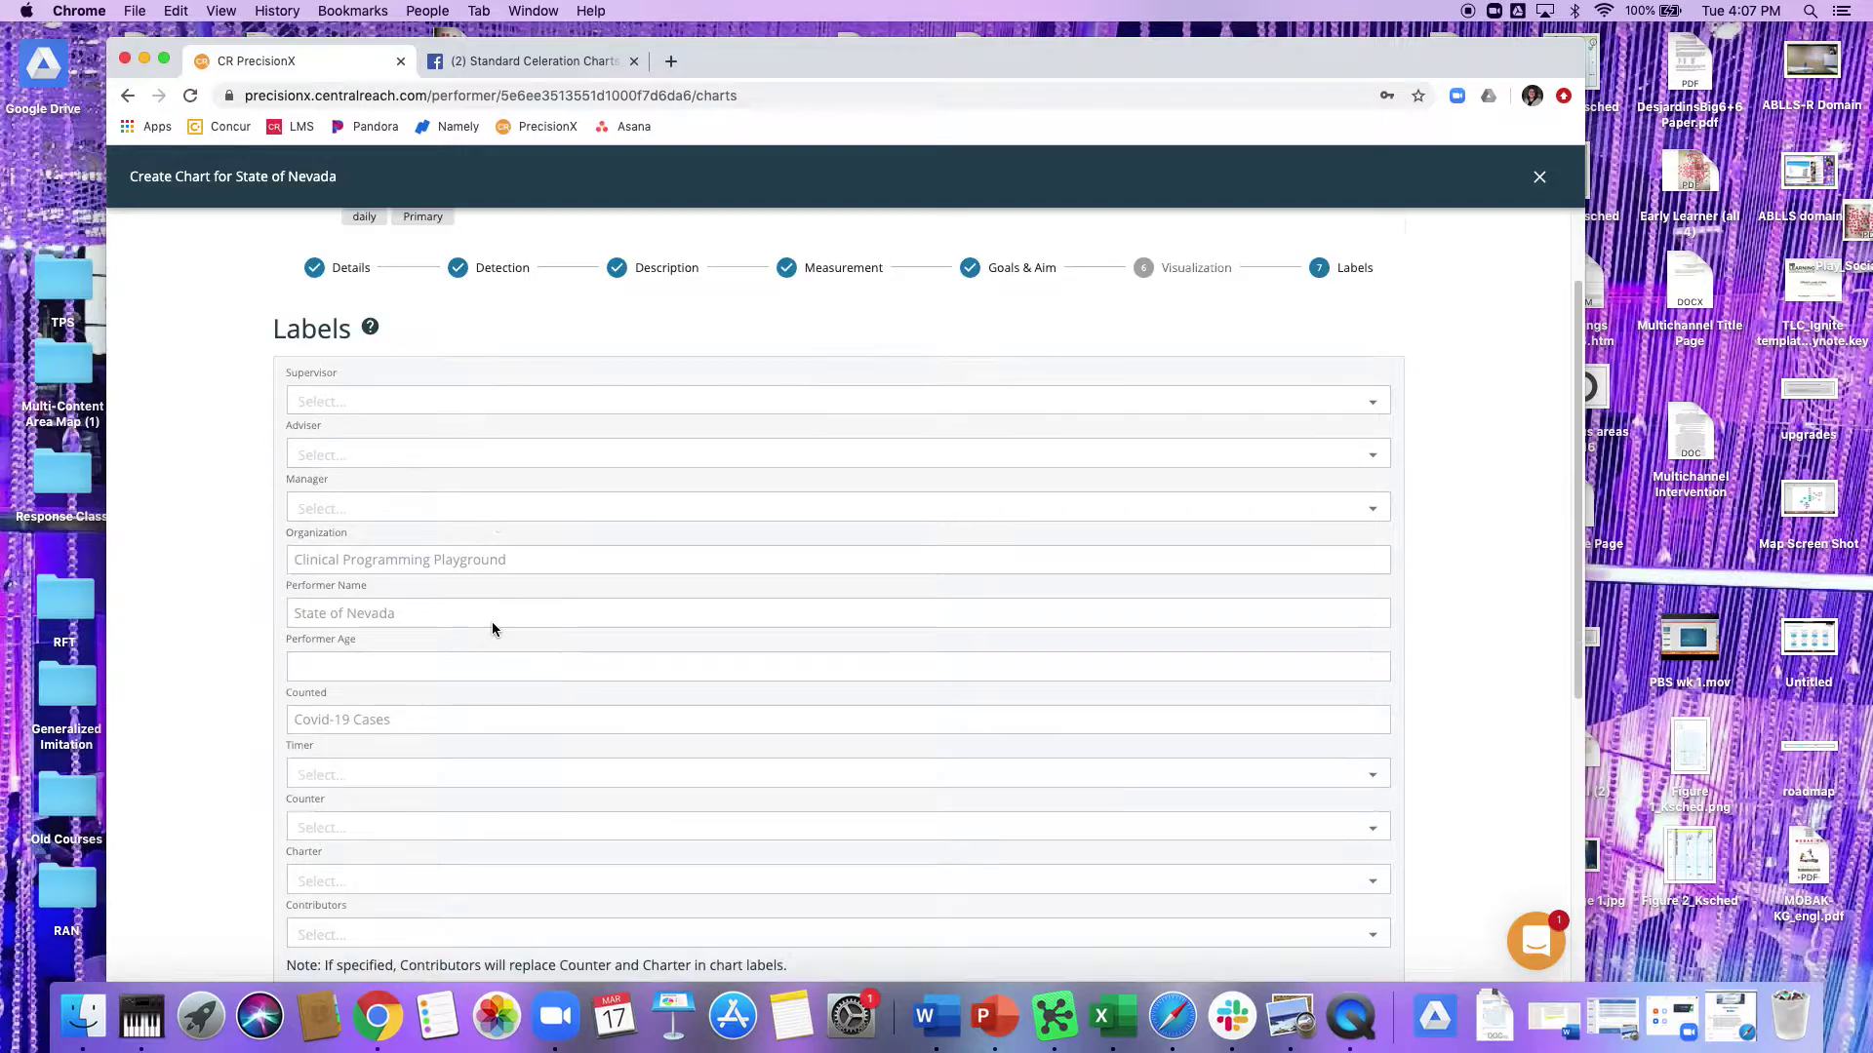
scroll(487, 585, down, 2)
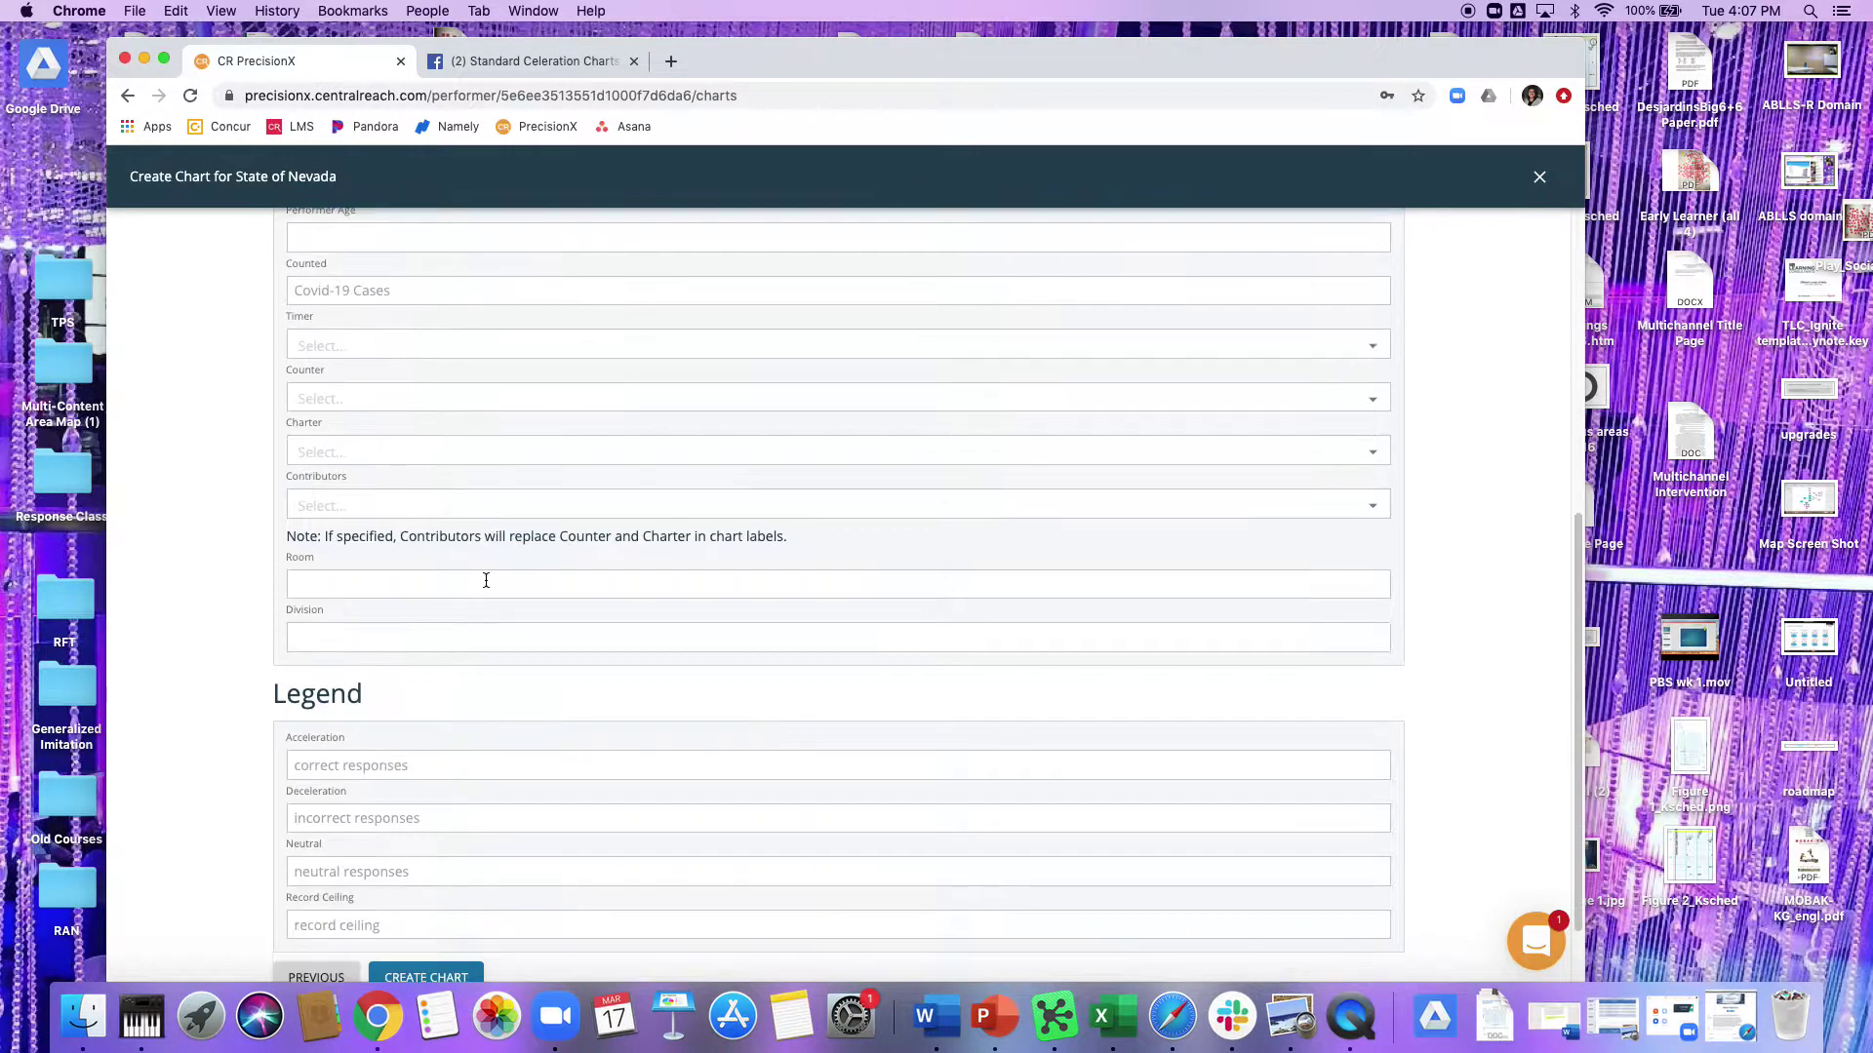
click(401, 761)
scroll(670, 539, down, 2)
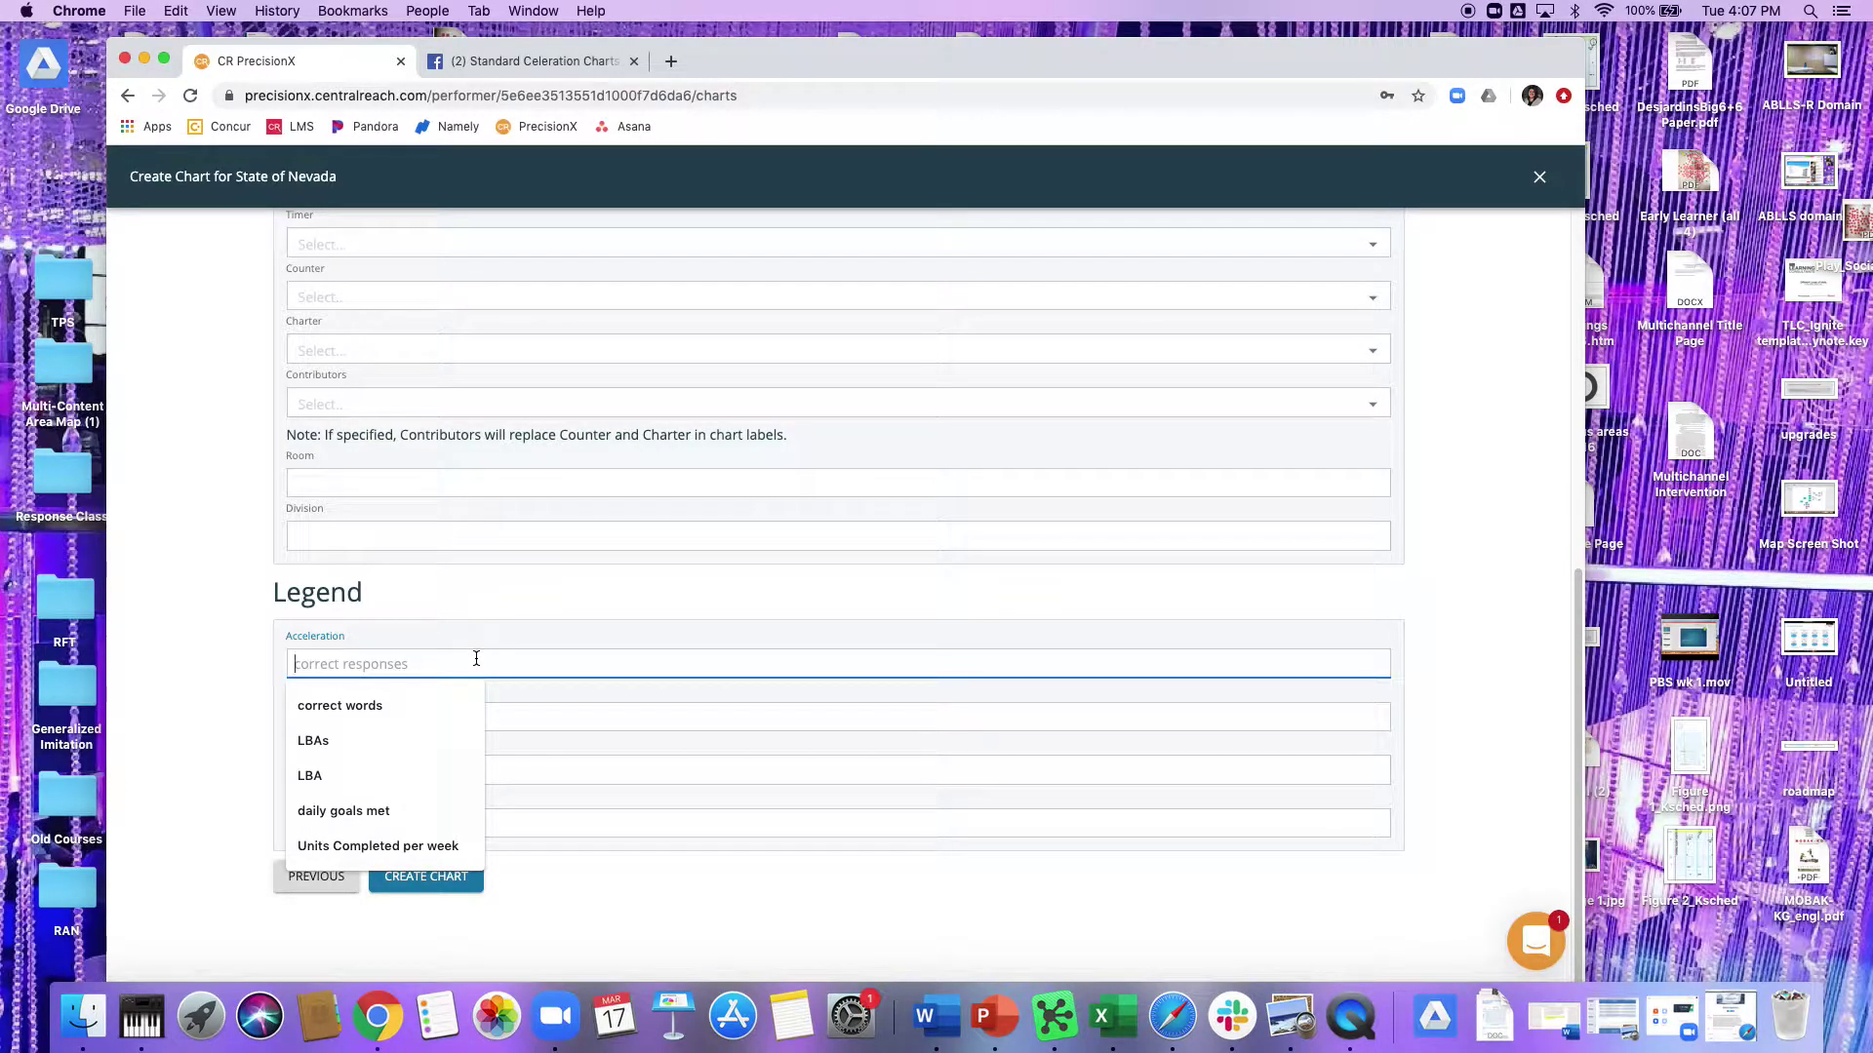
text(confirmed cases)
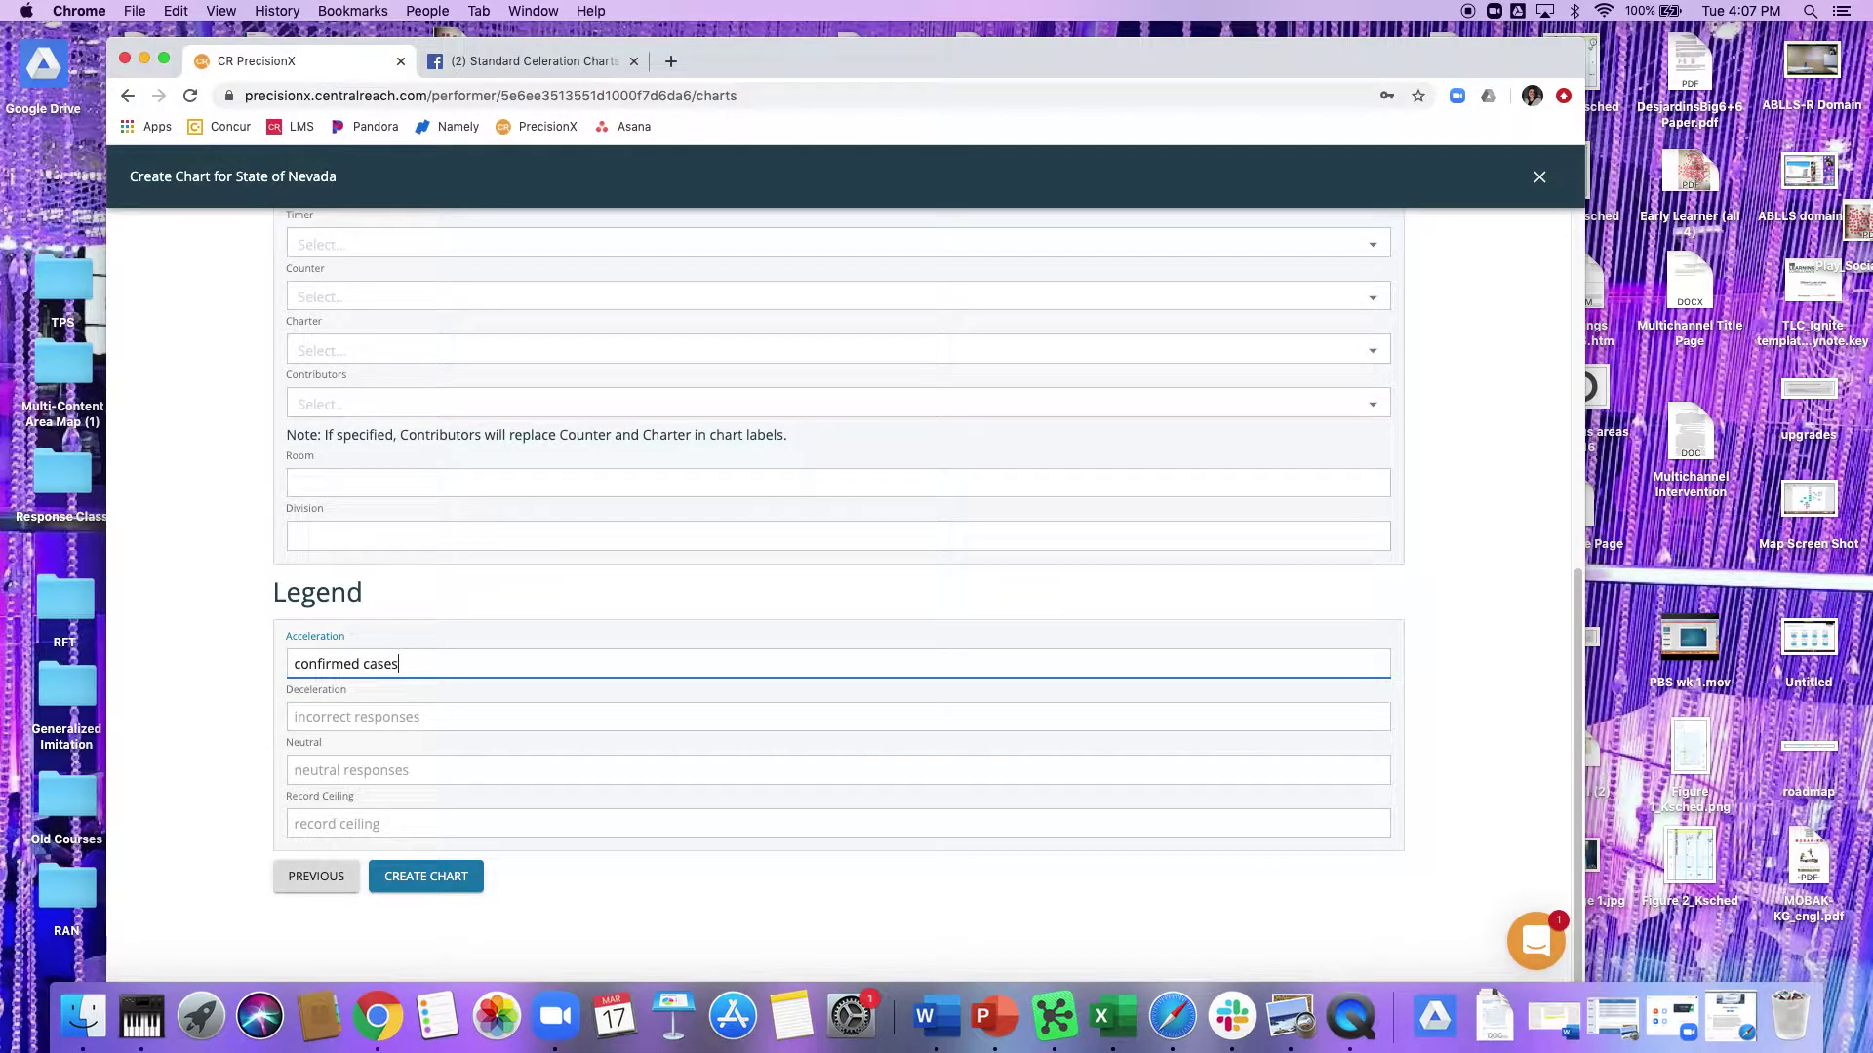
Set the Deceleration legend to "deaths" and the Neutral legend to "total daily tests".
click(351, 717)
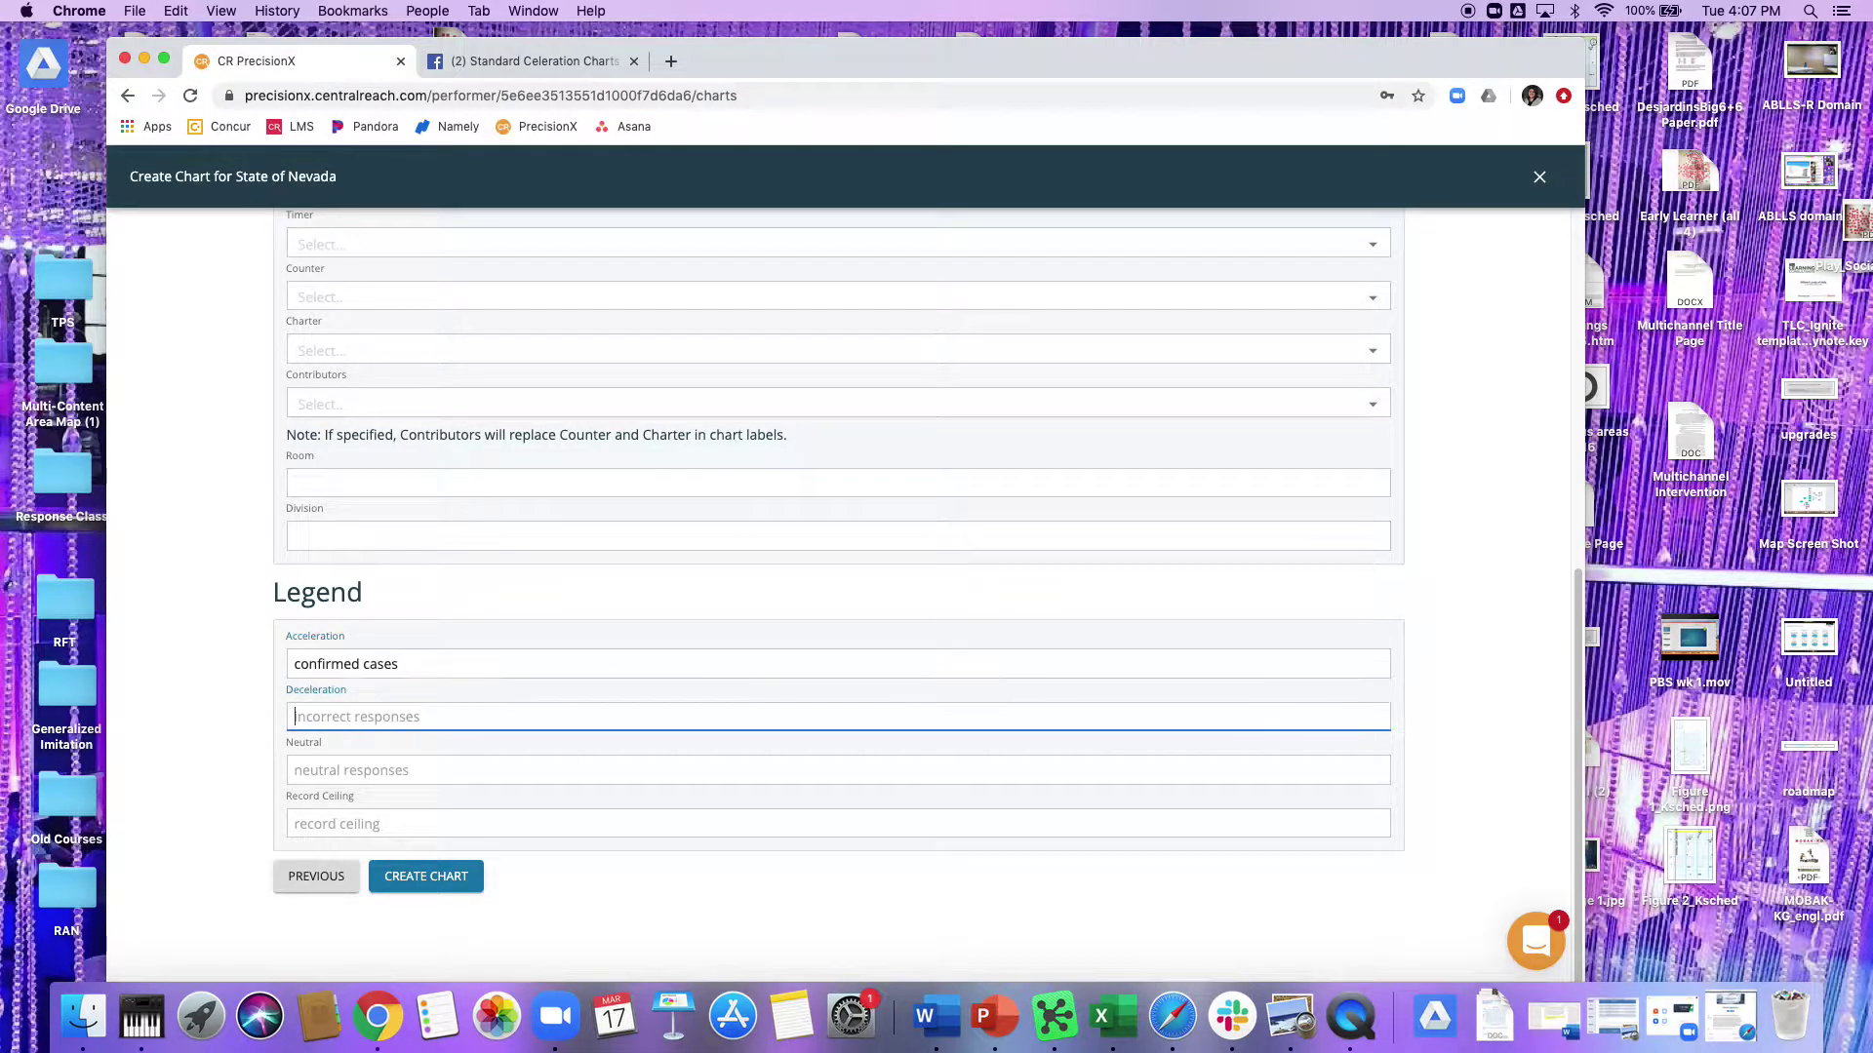
text(deaths)
key(Tab)
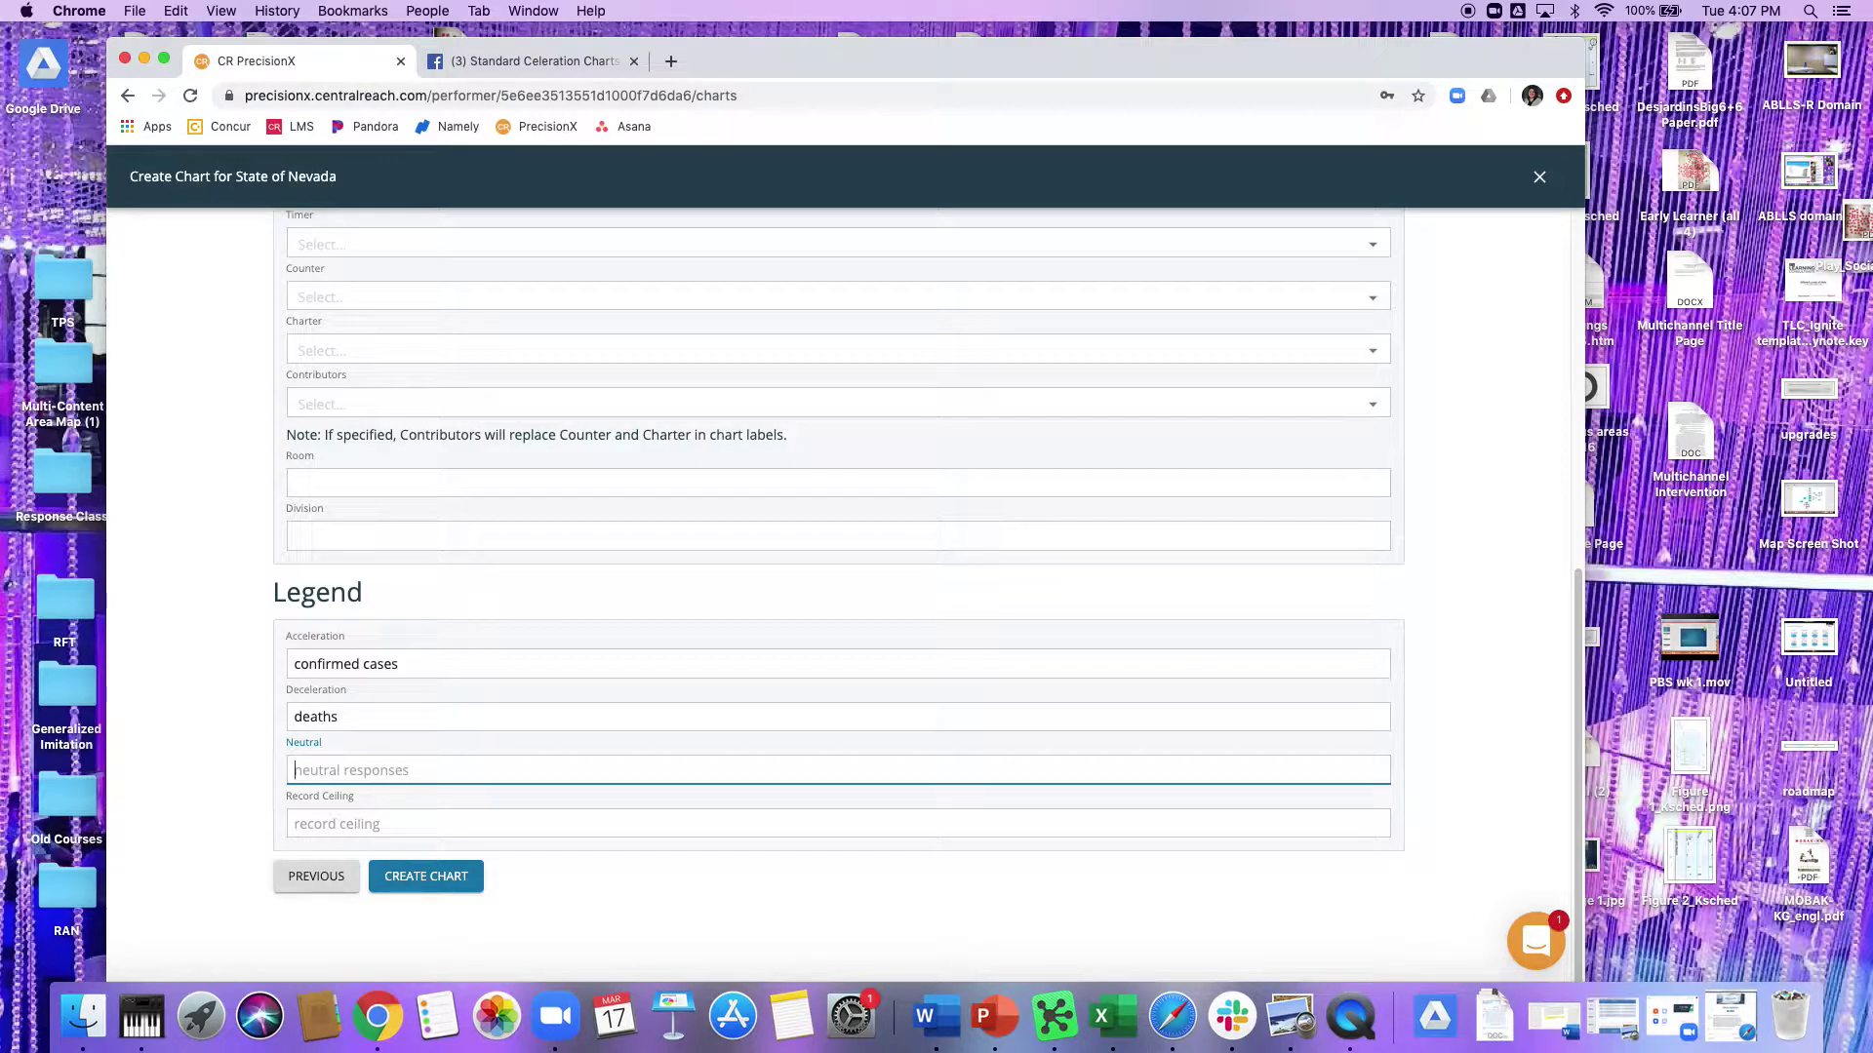
text(tests)
key(Tab)
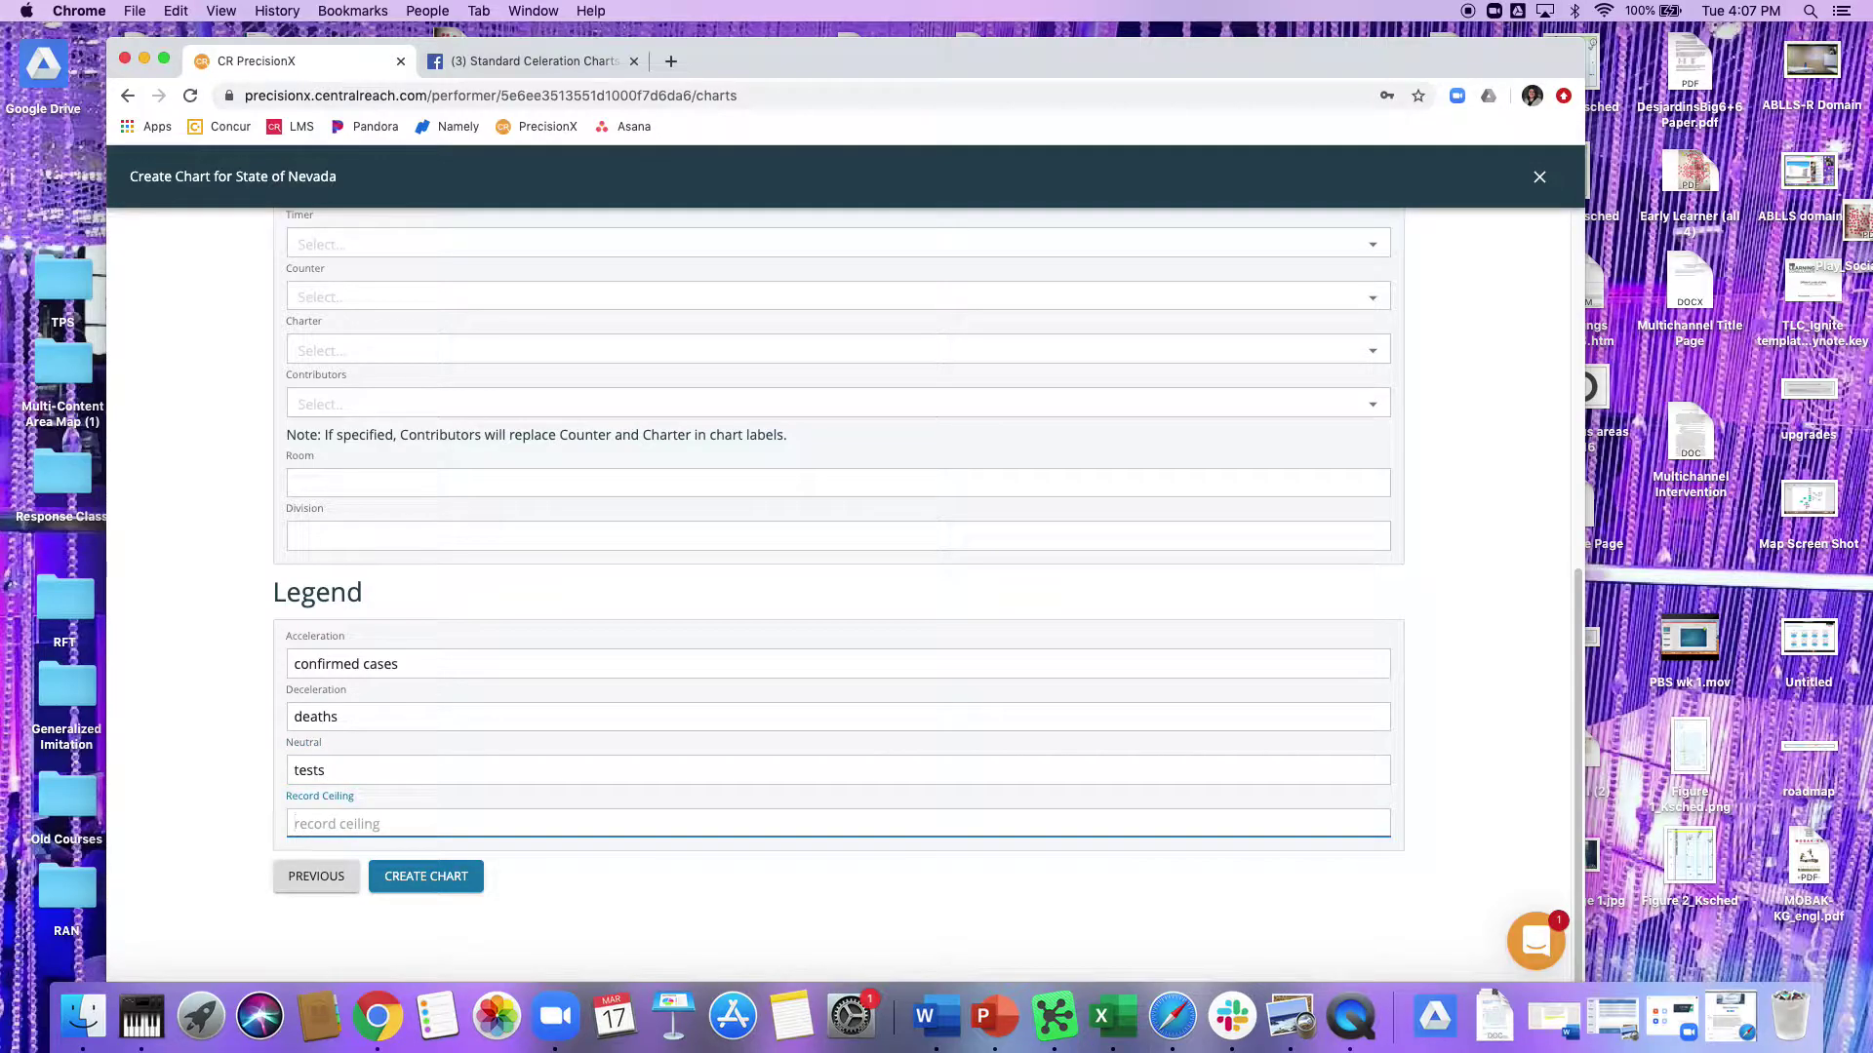
click(352, 769)
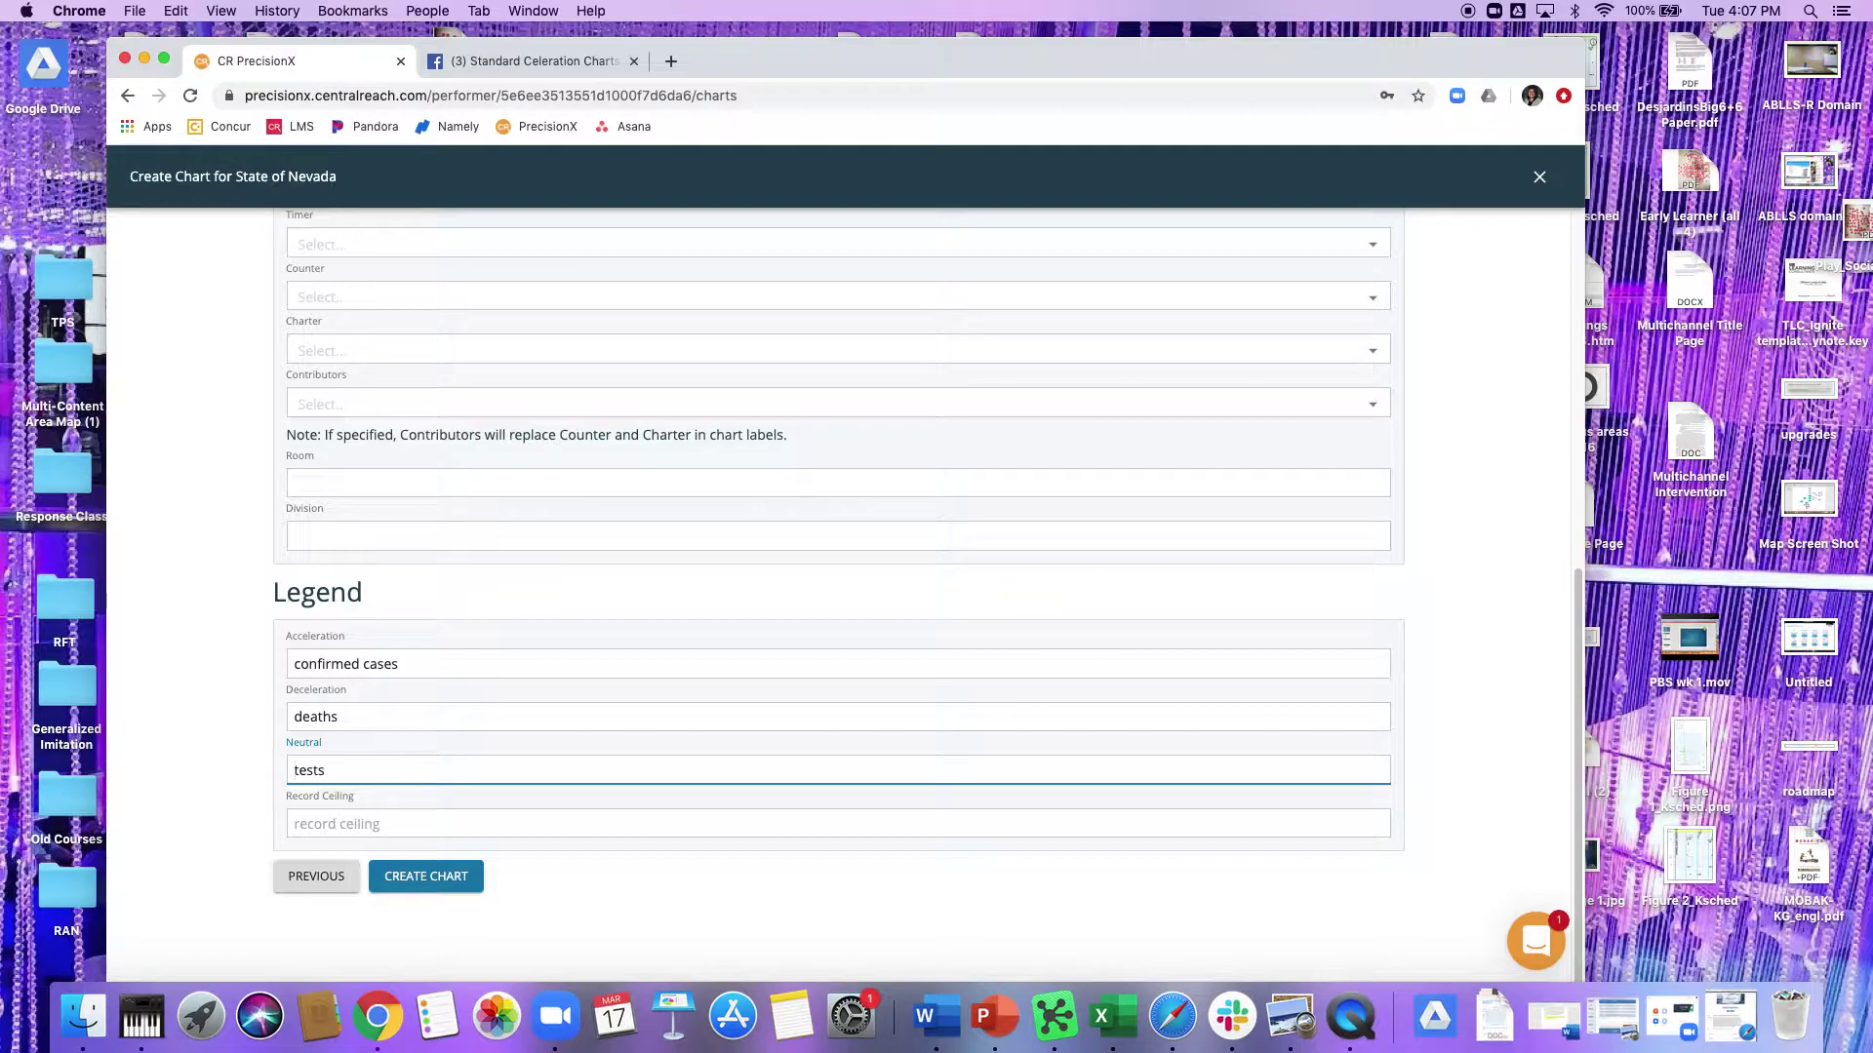
text(tal dai)
triple_click(400, 664)
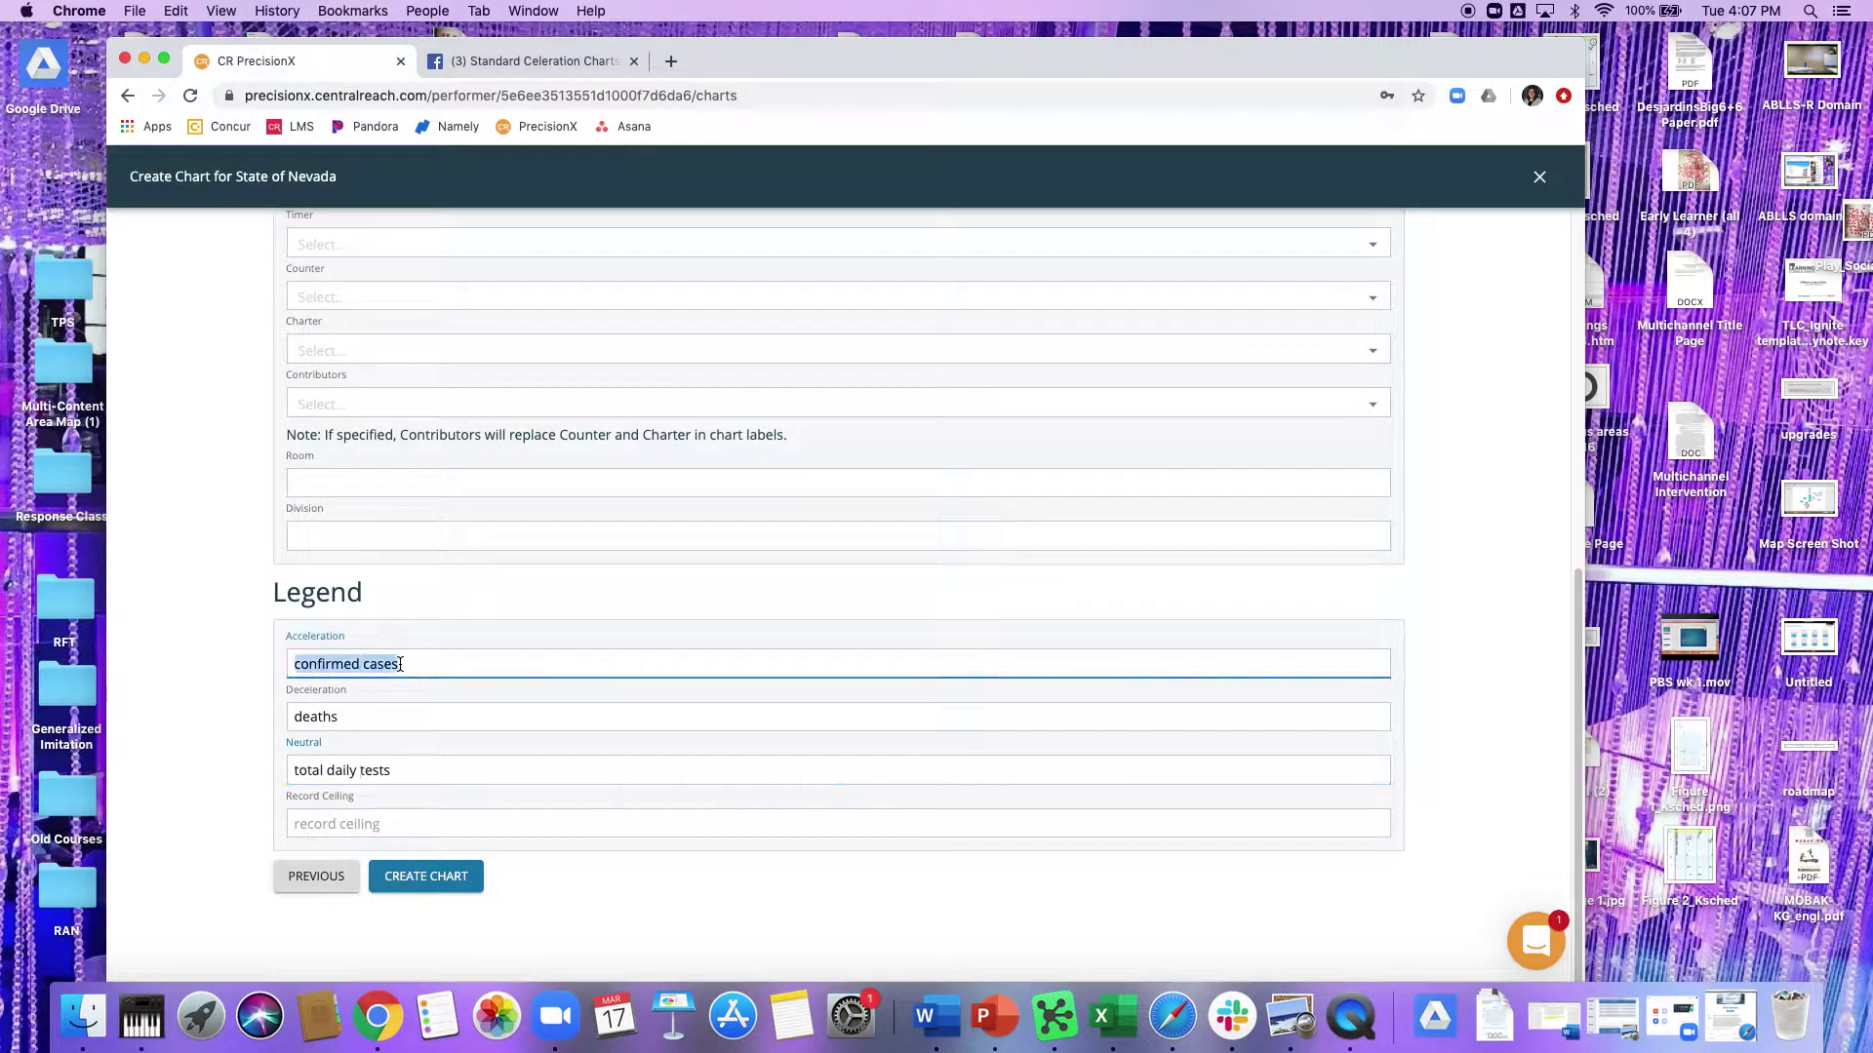
triple_click(376, 769)
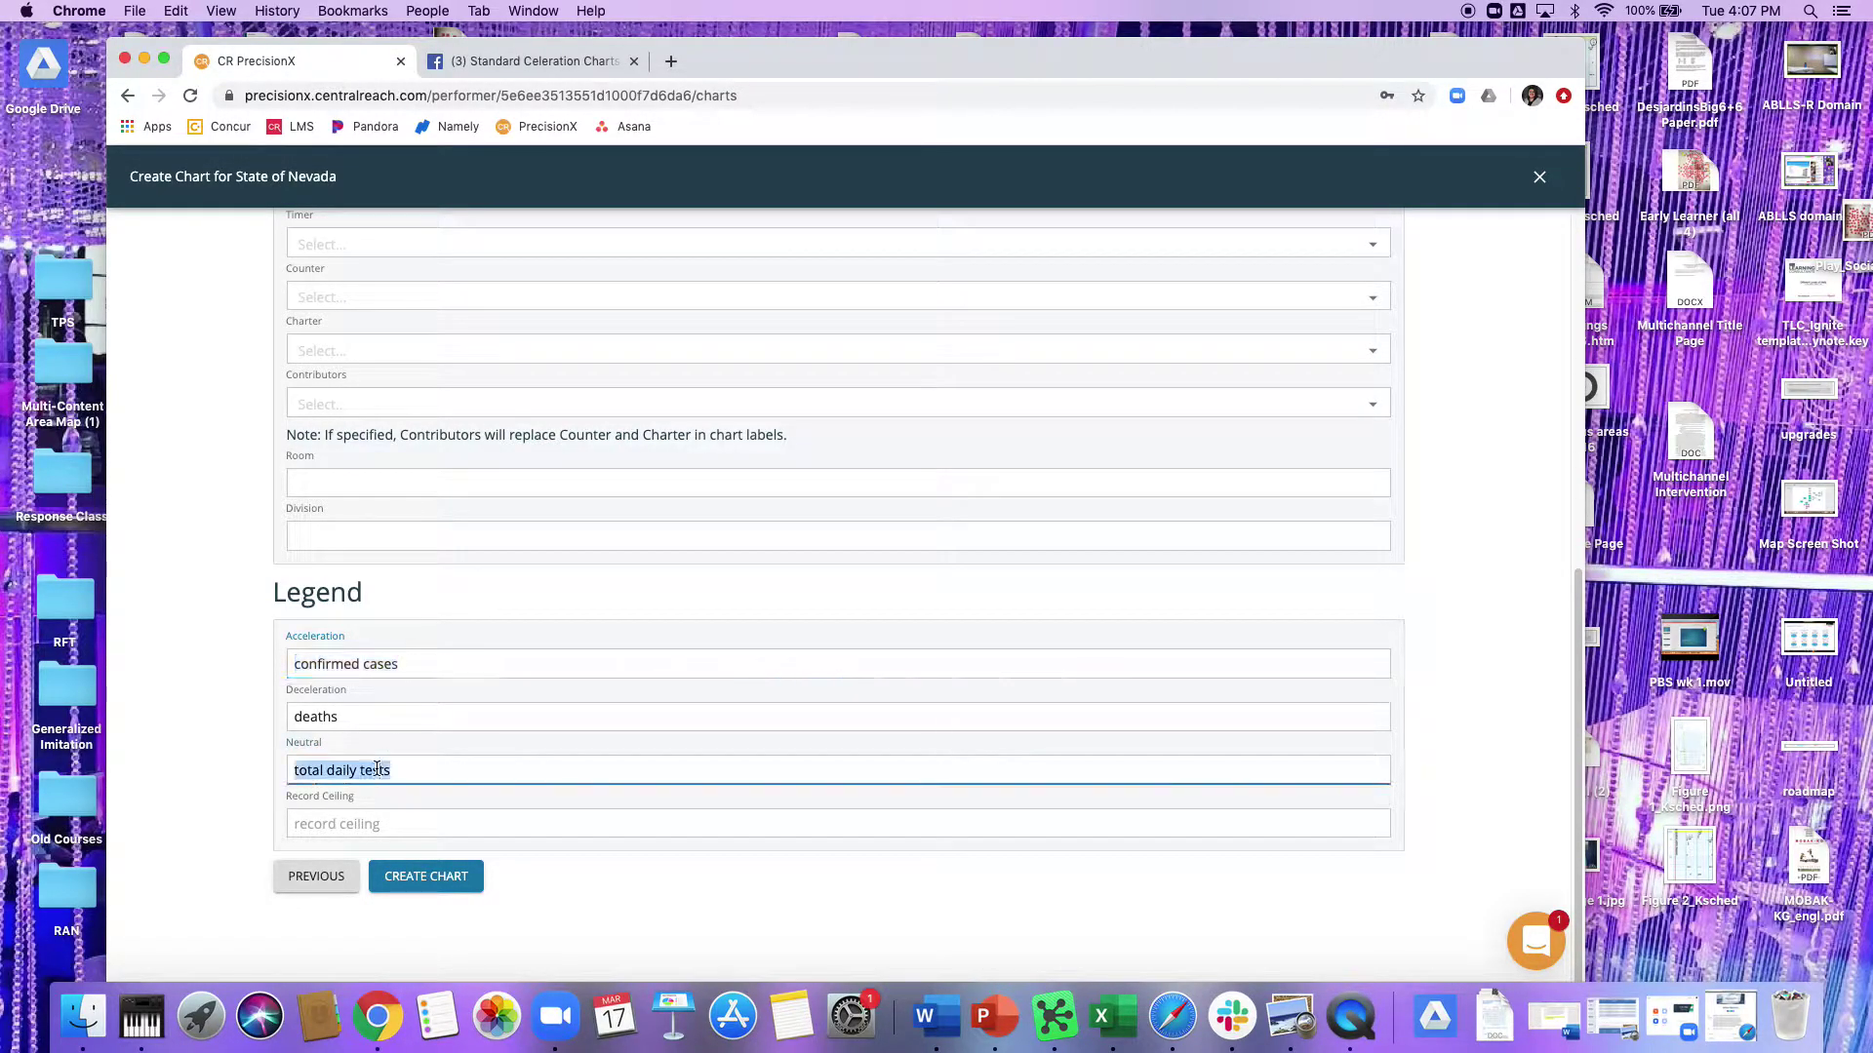
Set the Record Ceiling legend to "cumulative confirmed cases", create the chart and return to the State of Nevada chart list.
click(347, 826)
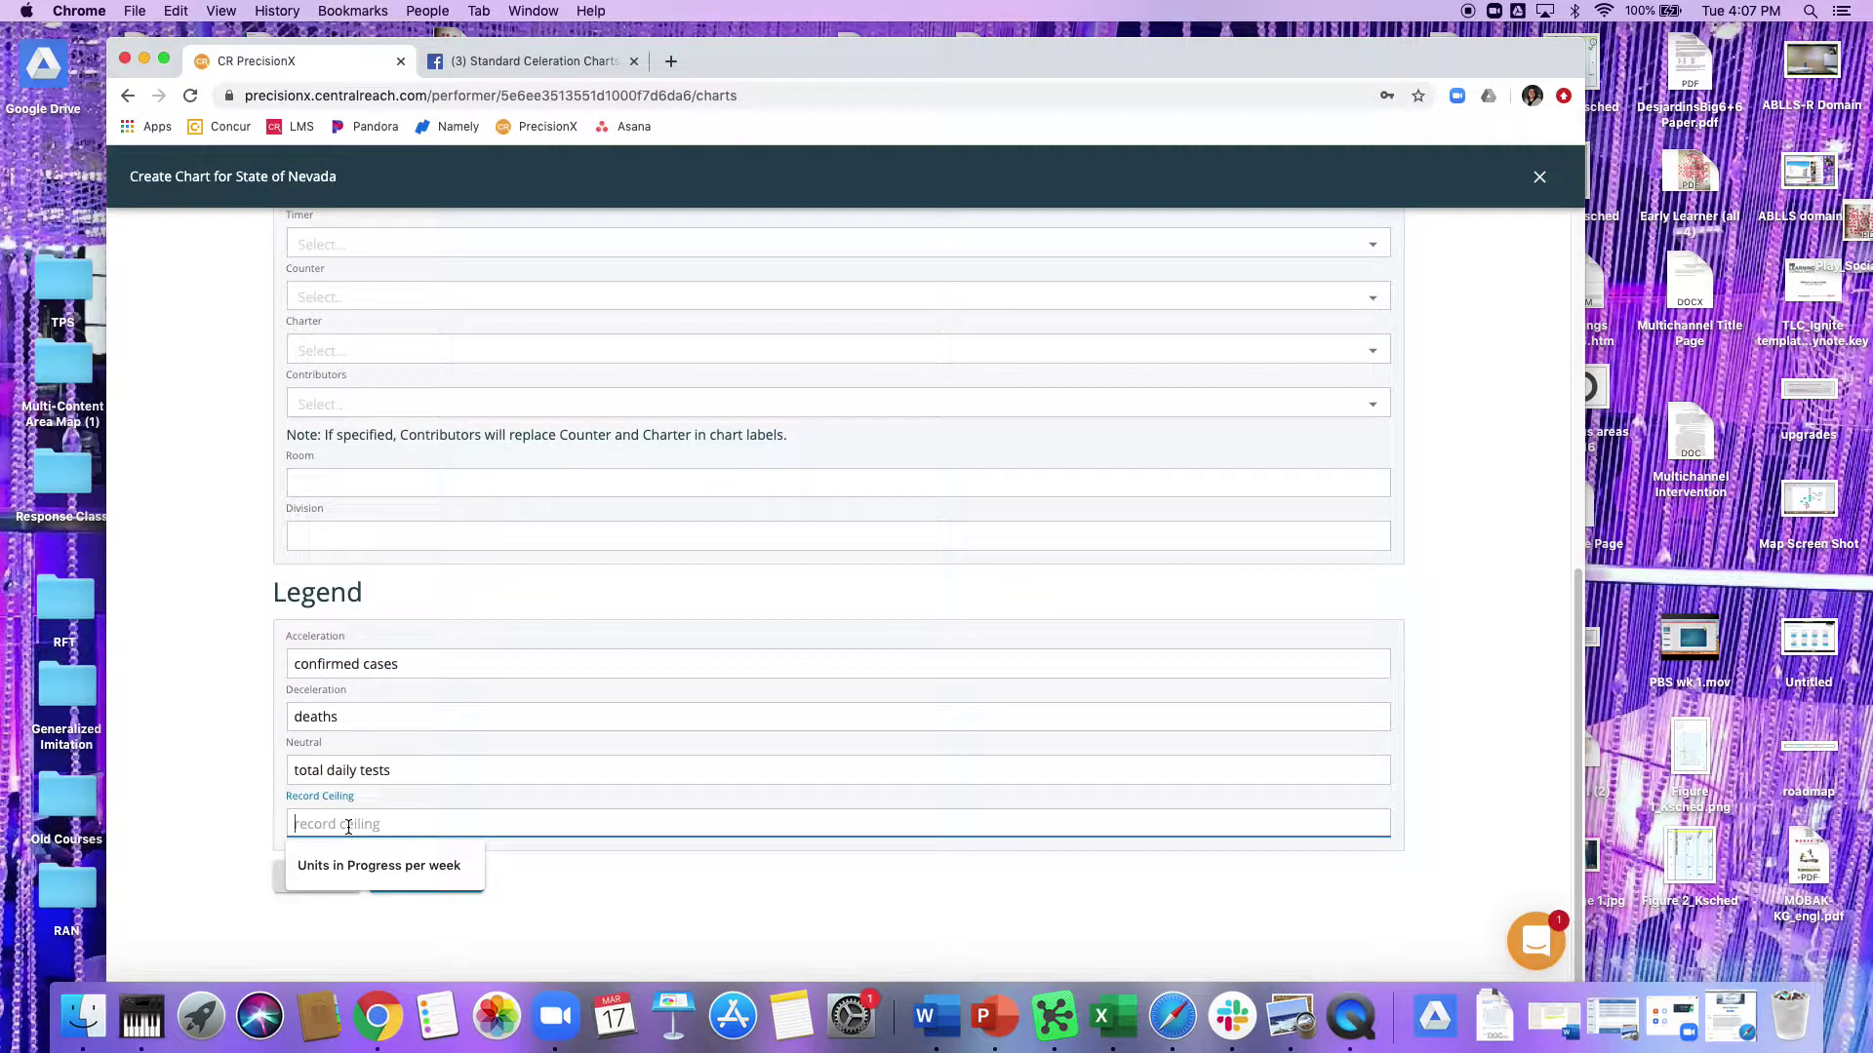
text(cumulative confirmed cases)
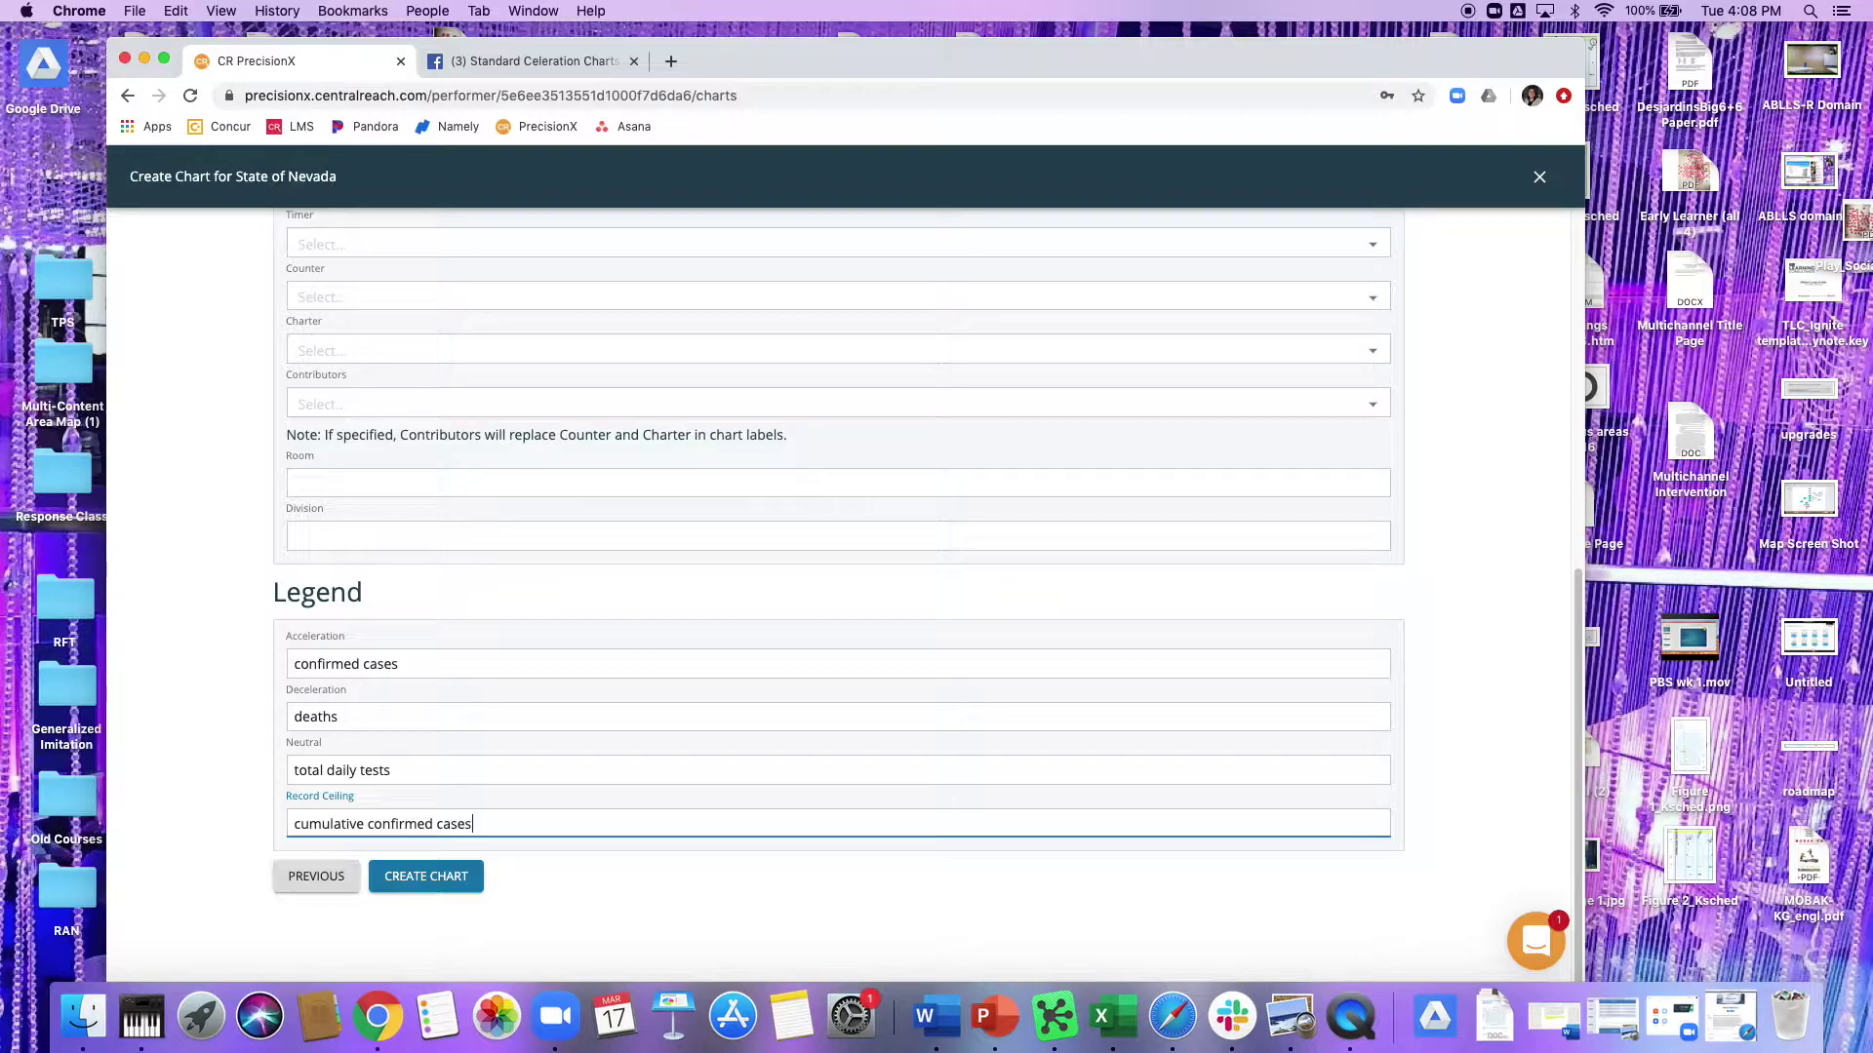
click(547, 804)
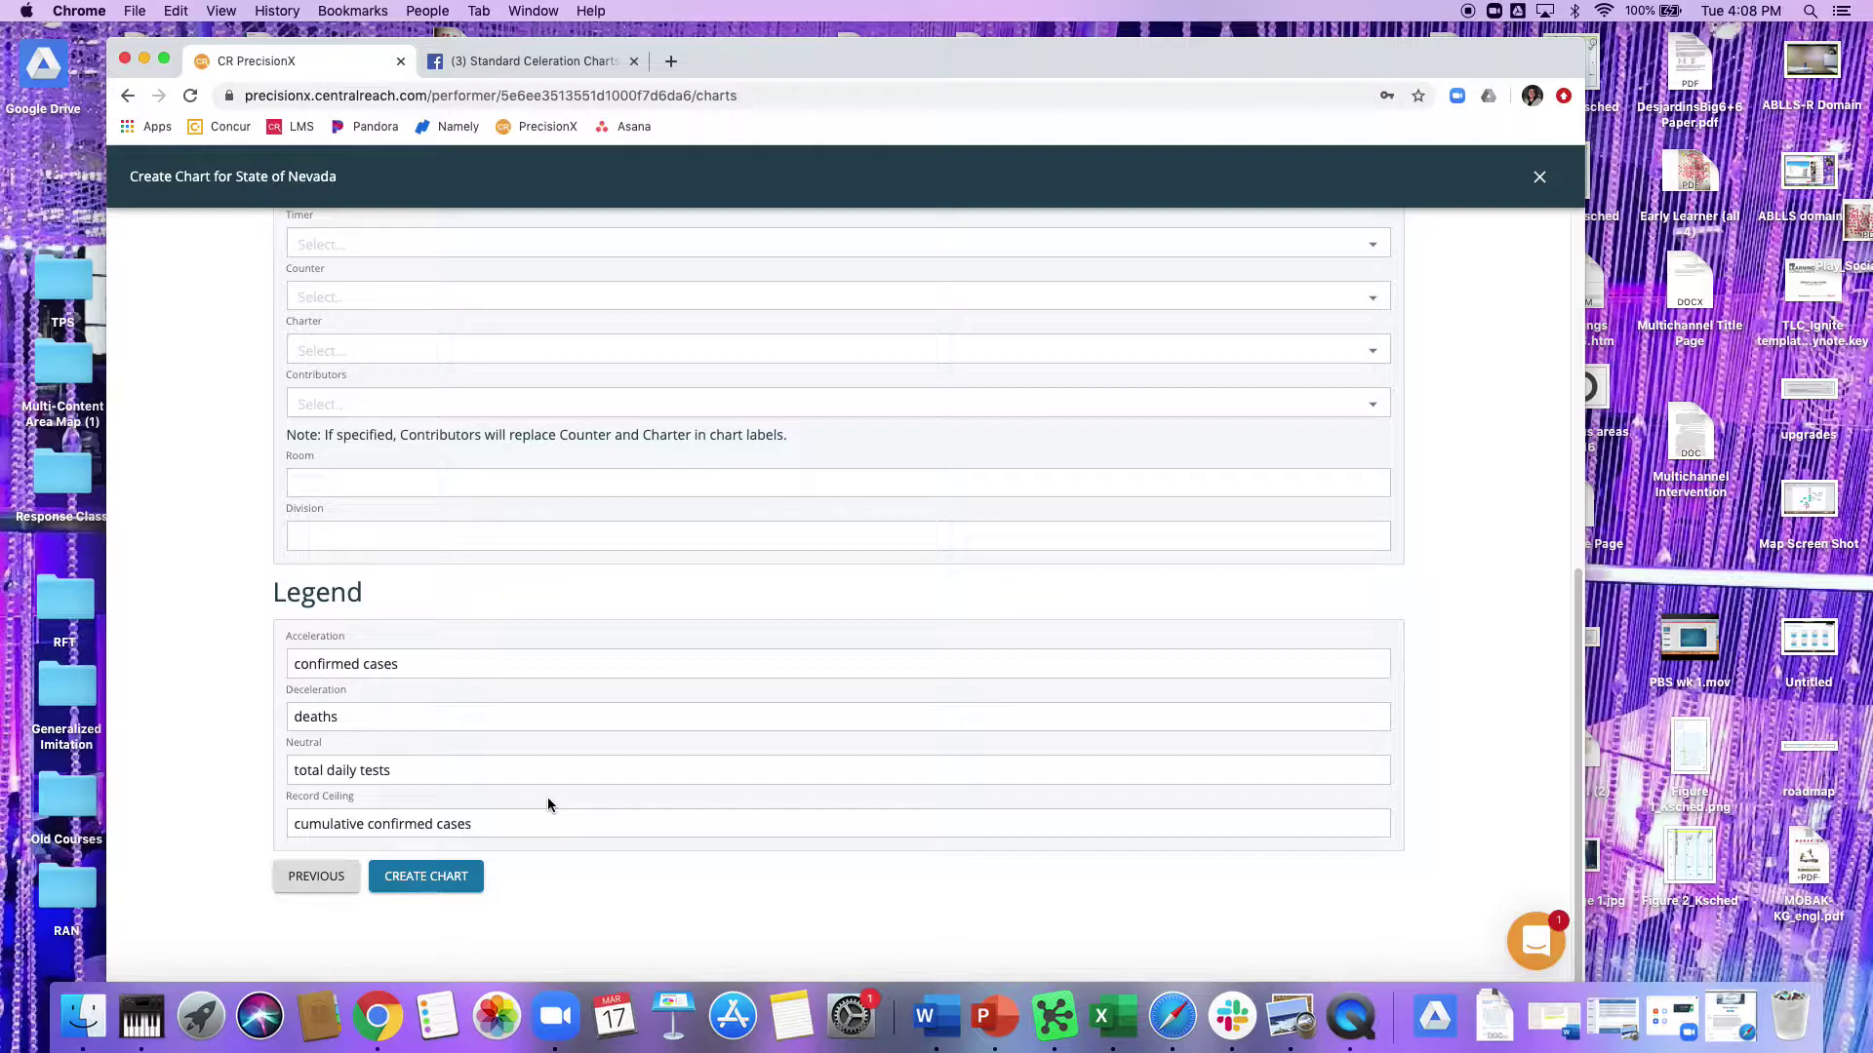
click(435, 878)
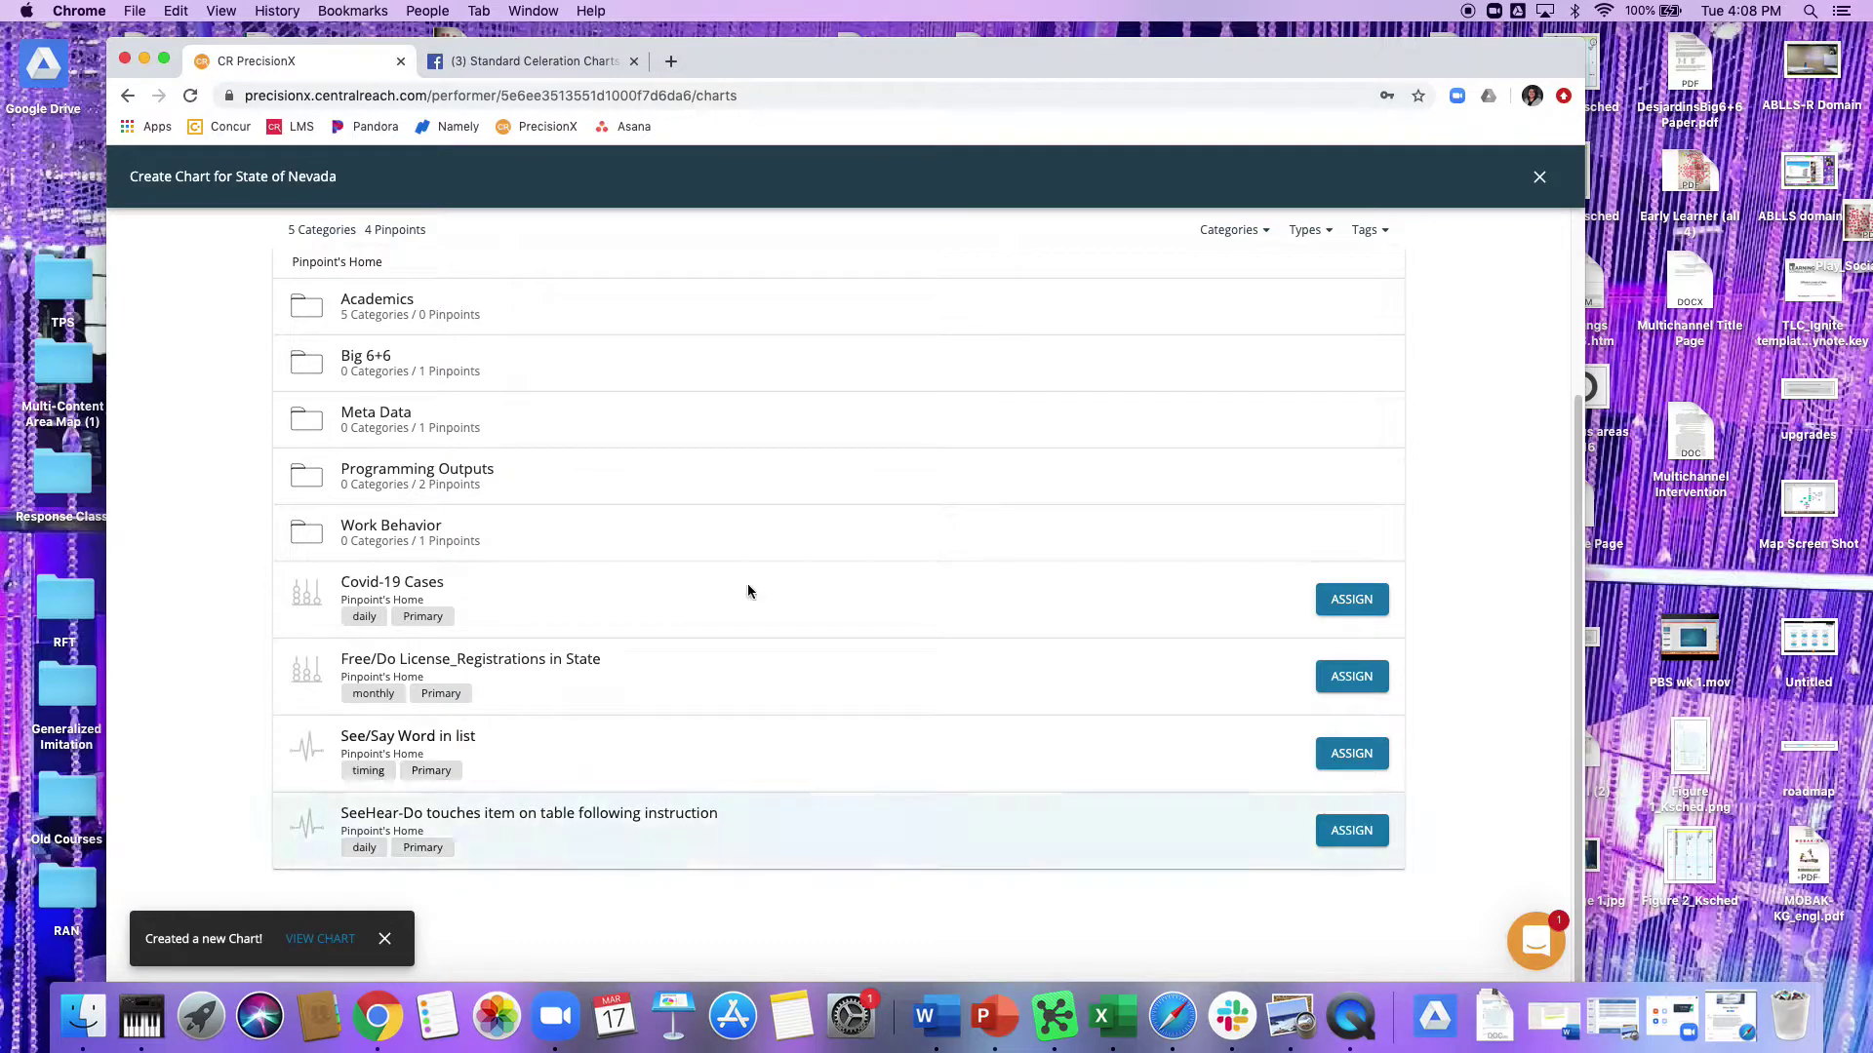
click(1539, 177)
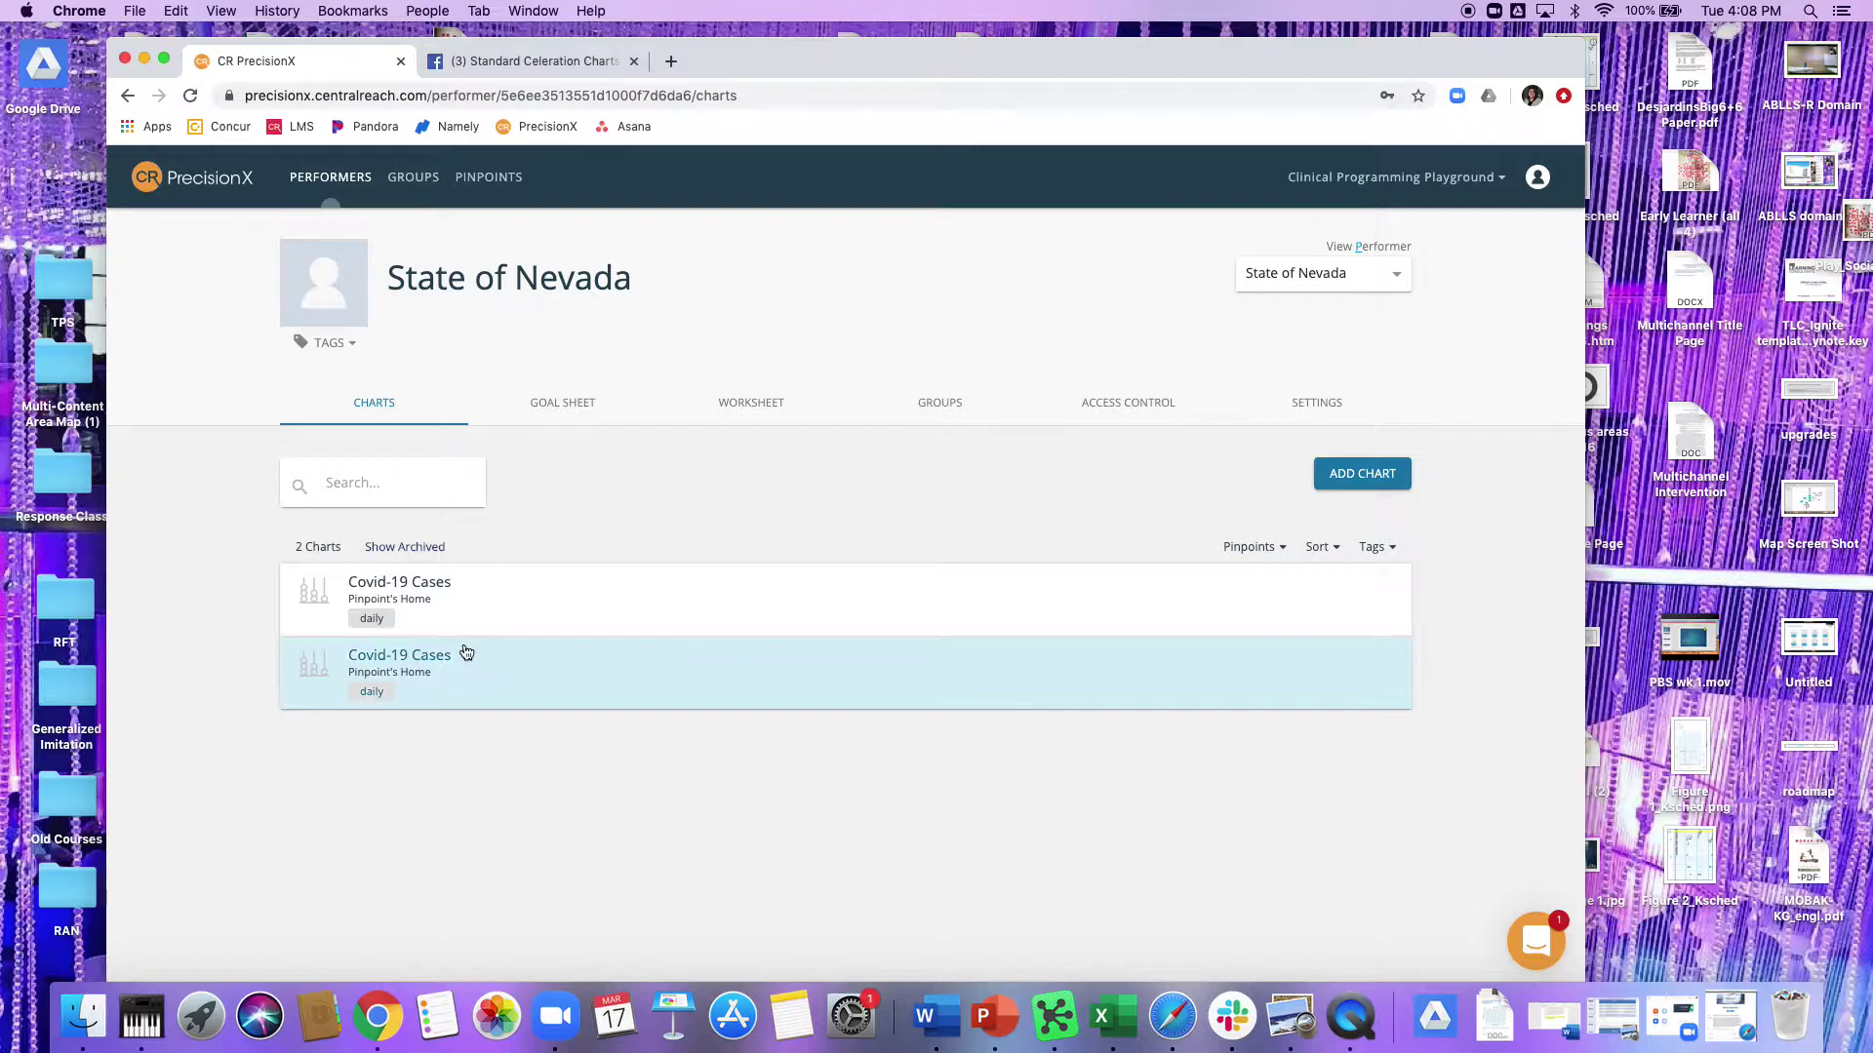
View the newly created Covid-19 Cases chart and its measurement entry form, then return to the chart list.
click(461, 675)
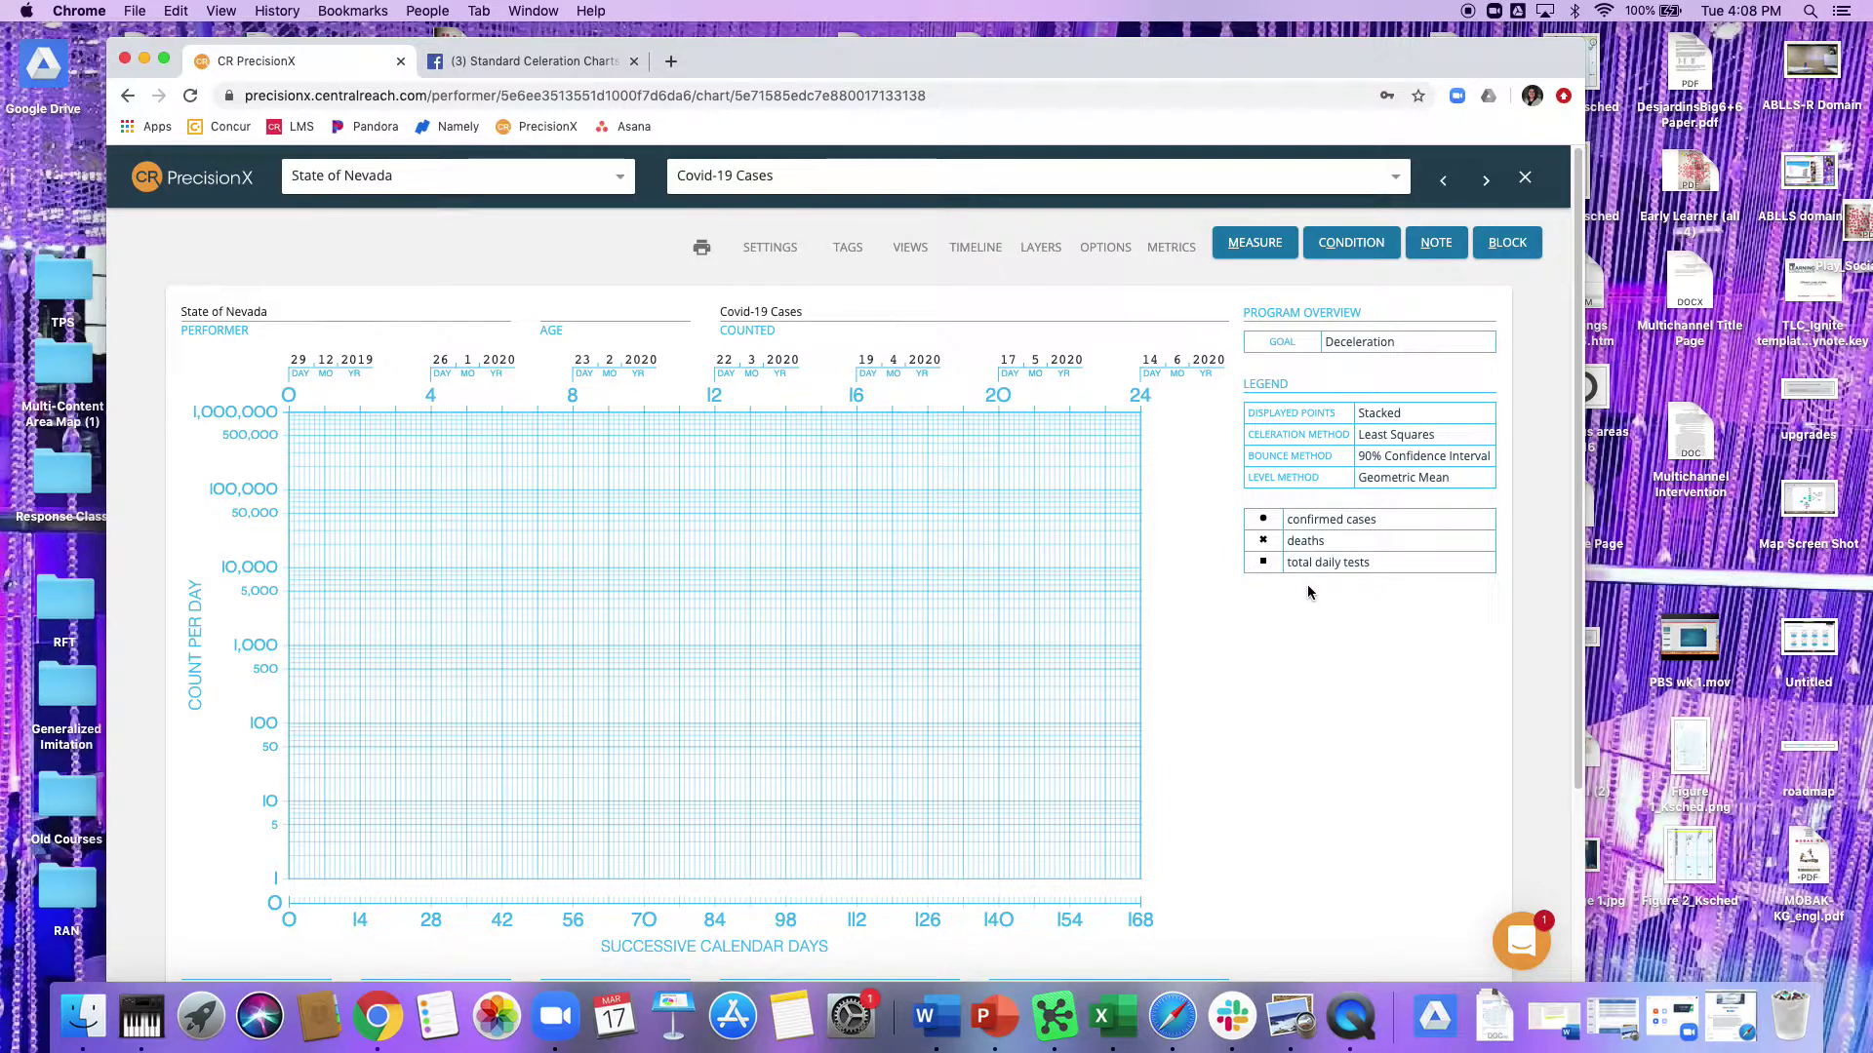
click(1253, 243)
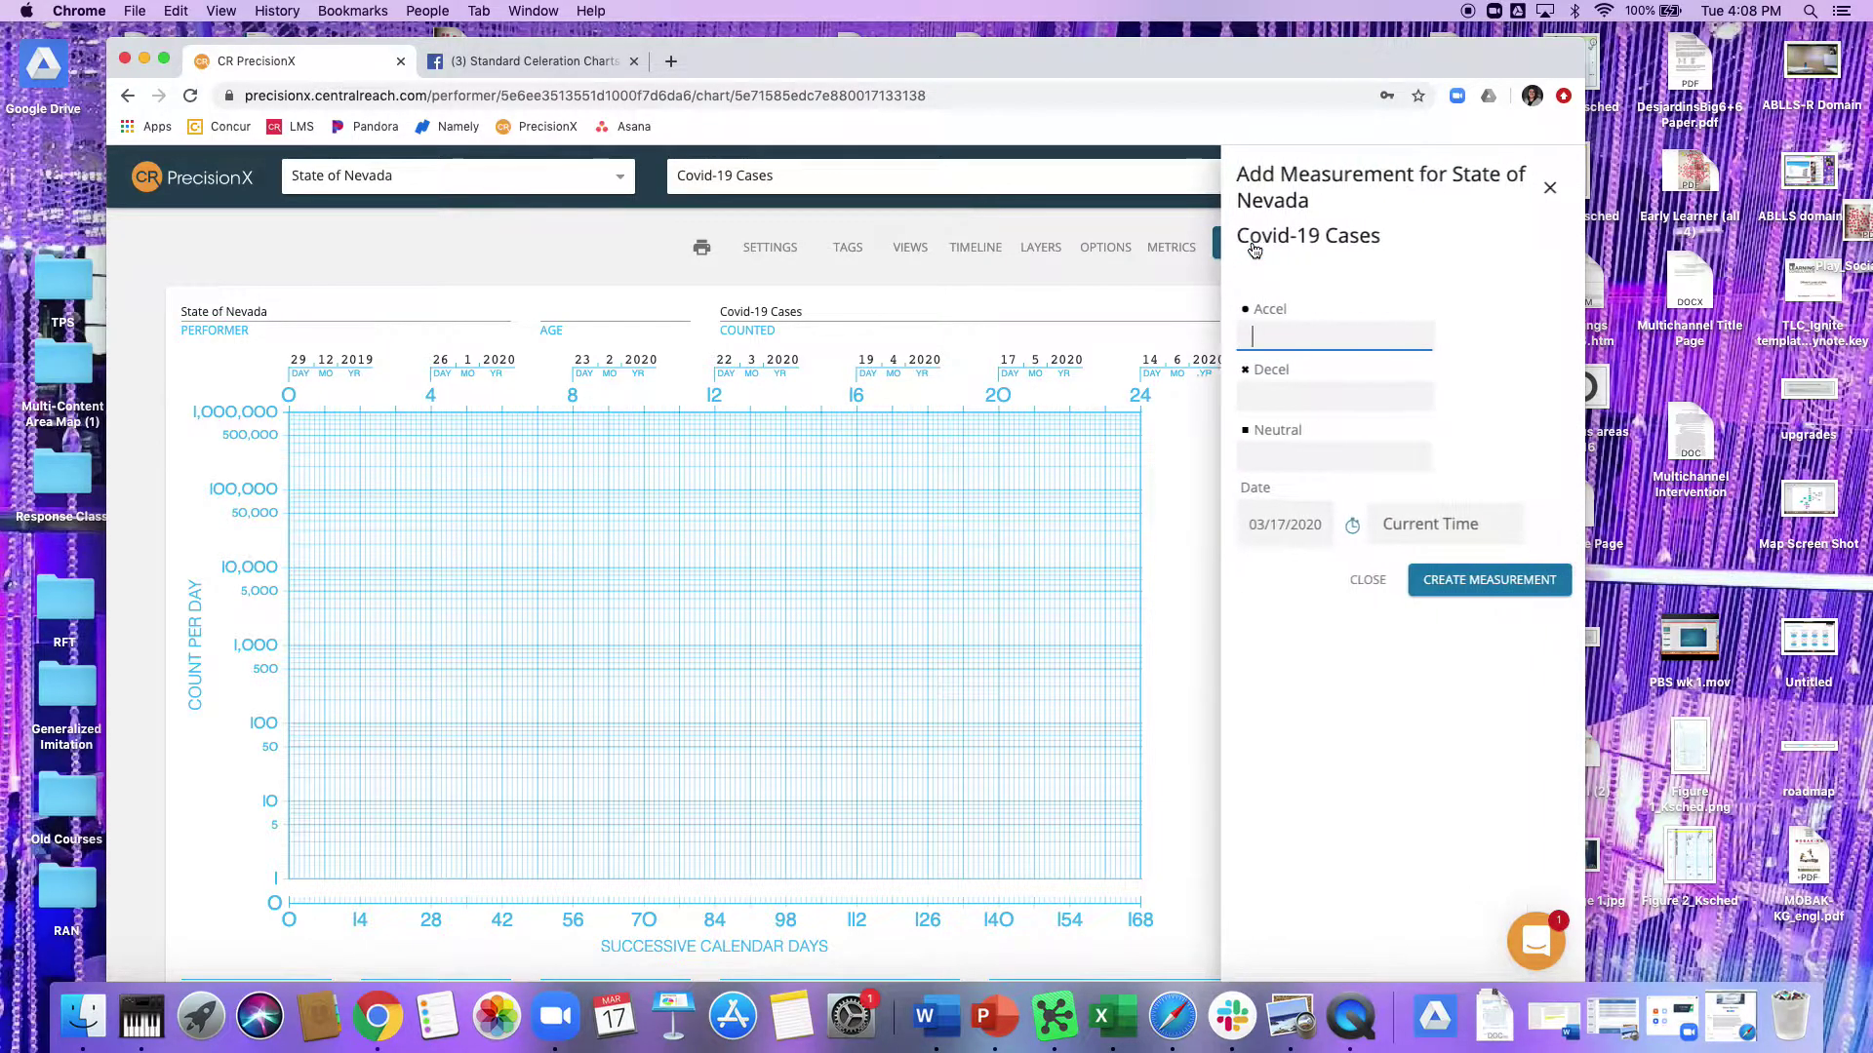
click(1547, 187)
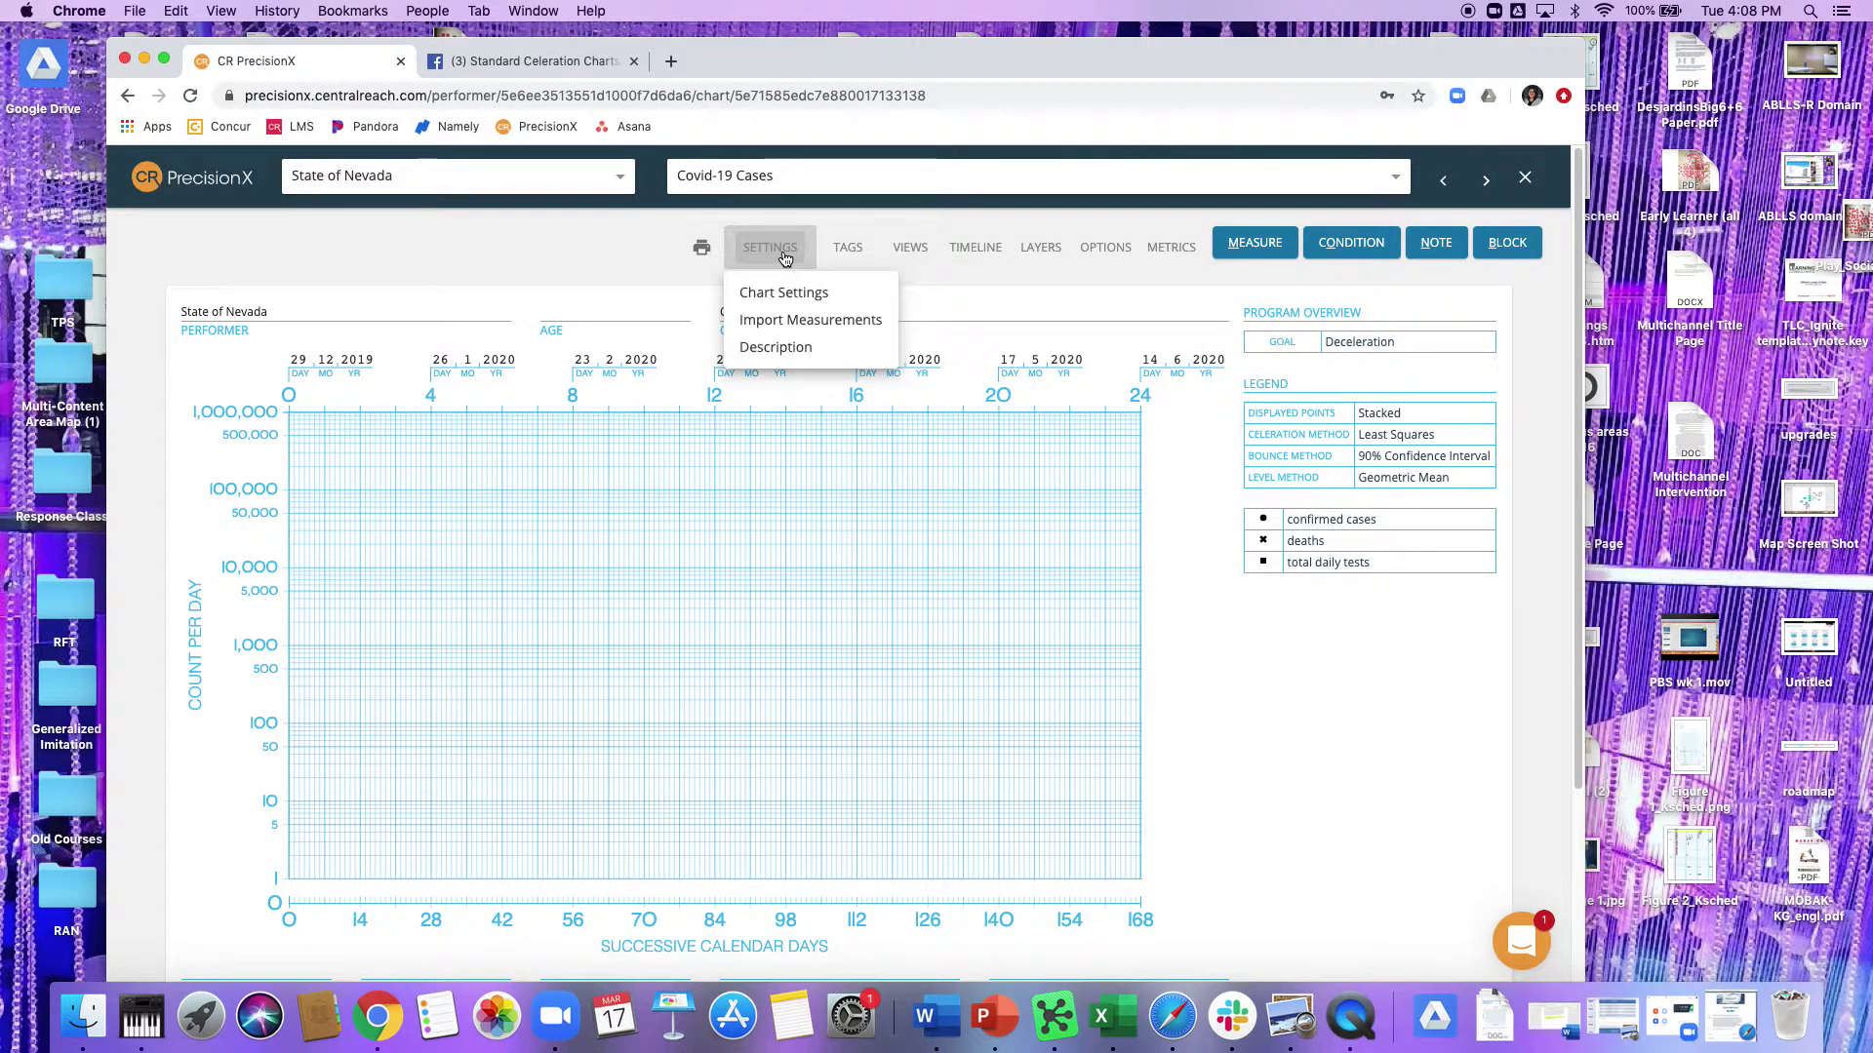
click(1524, 176)
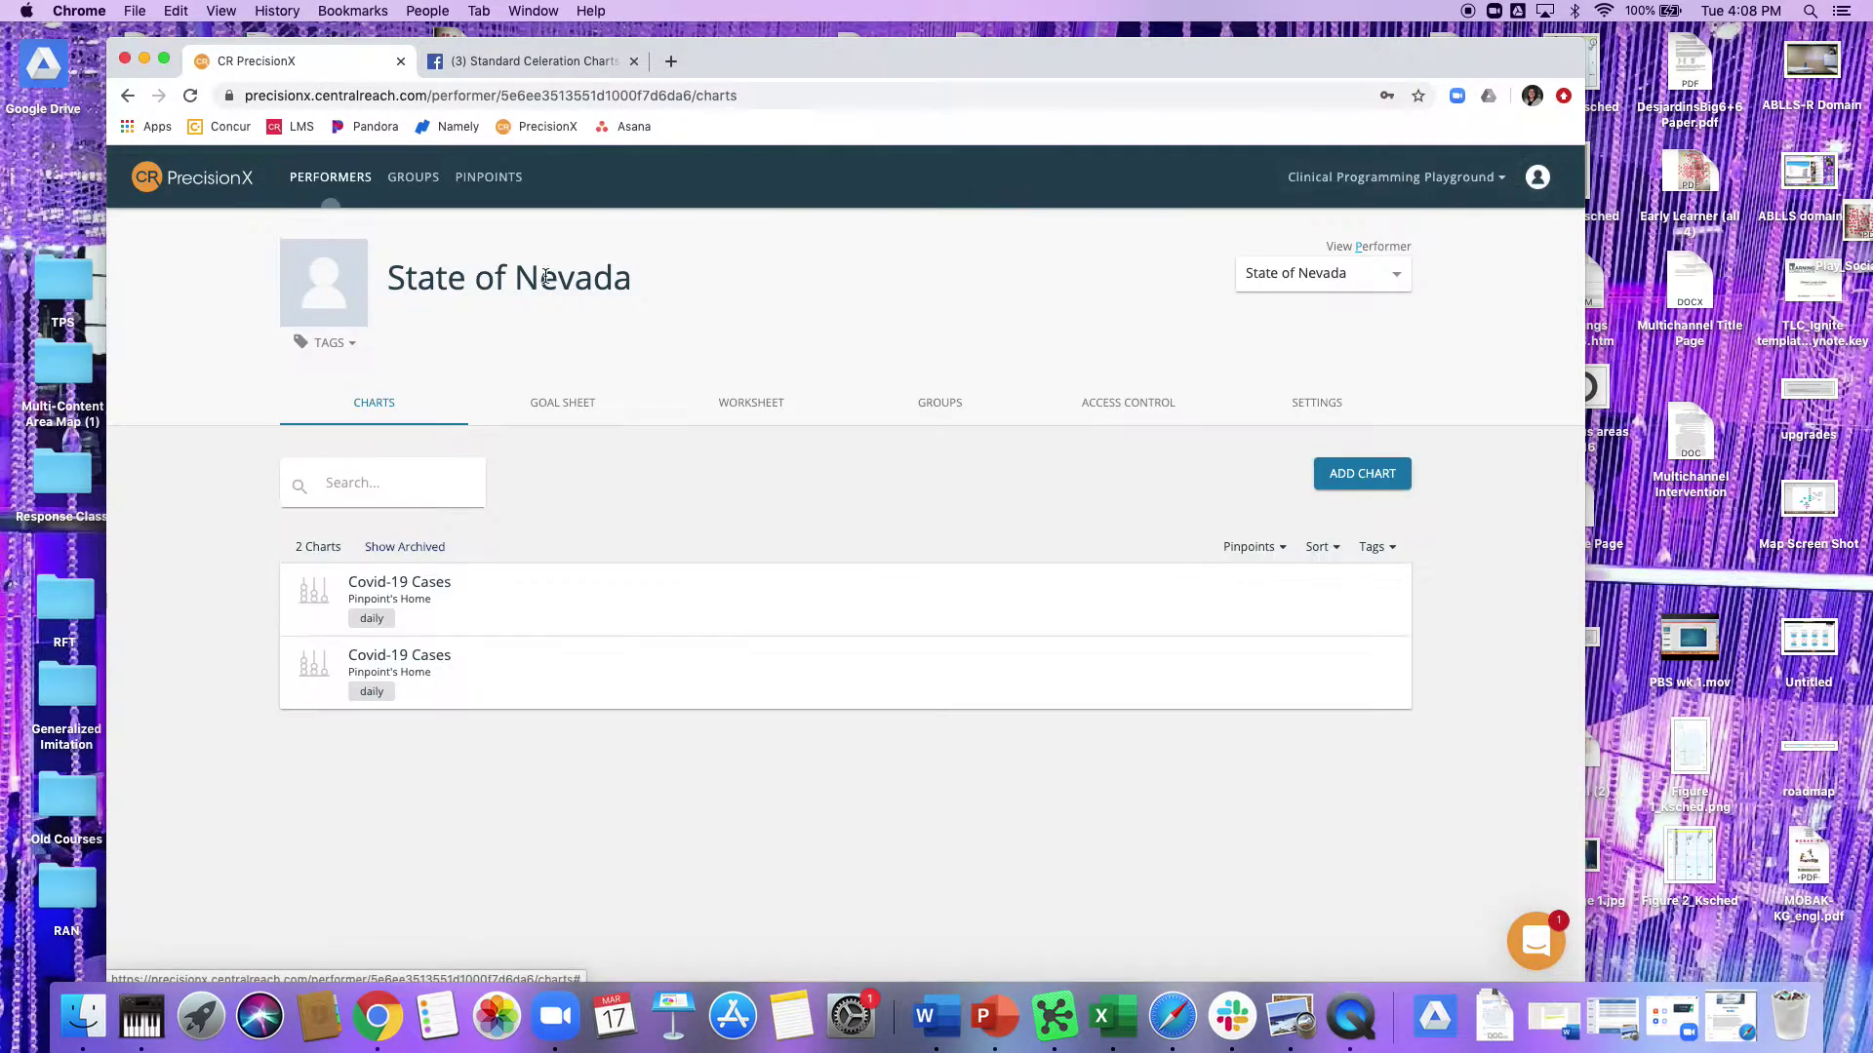
Open the first Covid-19 Cases chart in the list and bring up the Goals & Aim section of its chart settings.
click(416, 580)
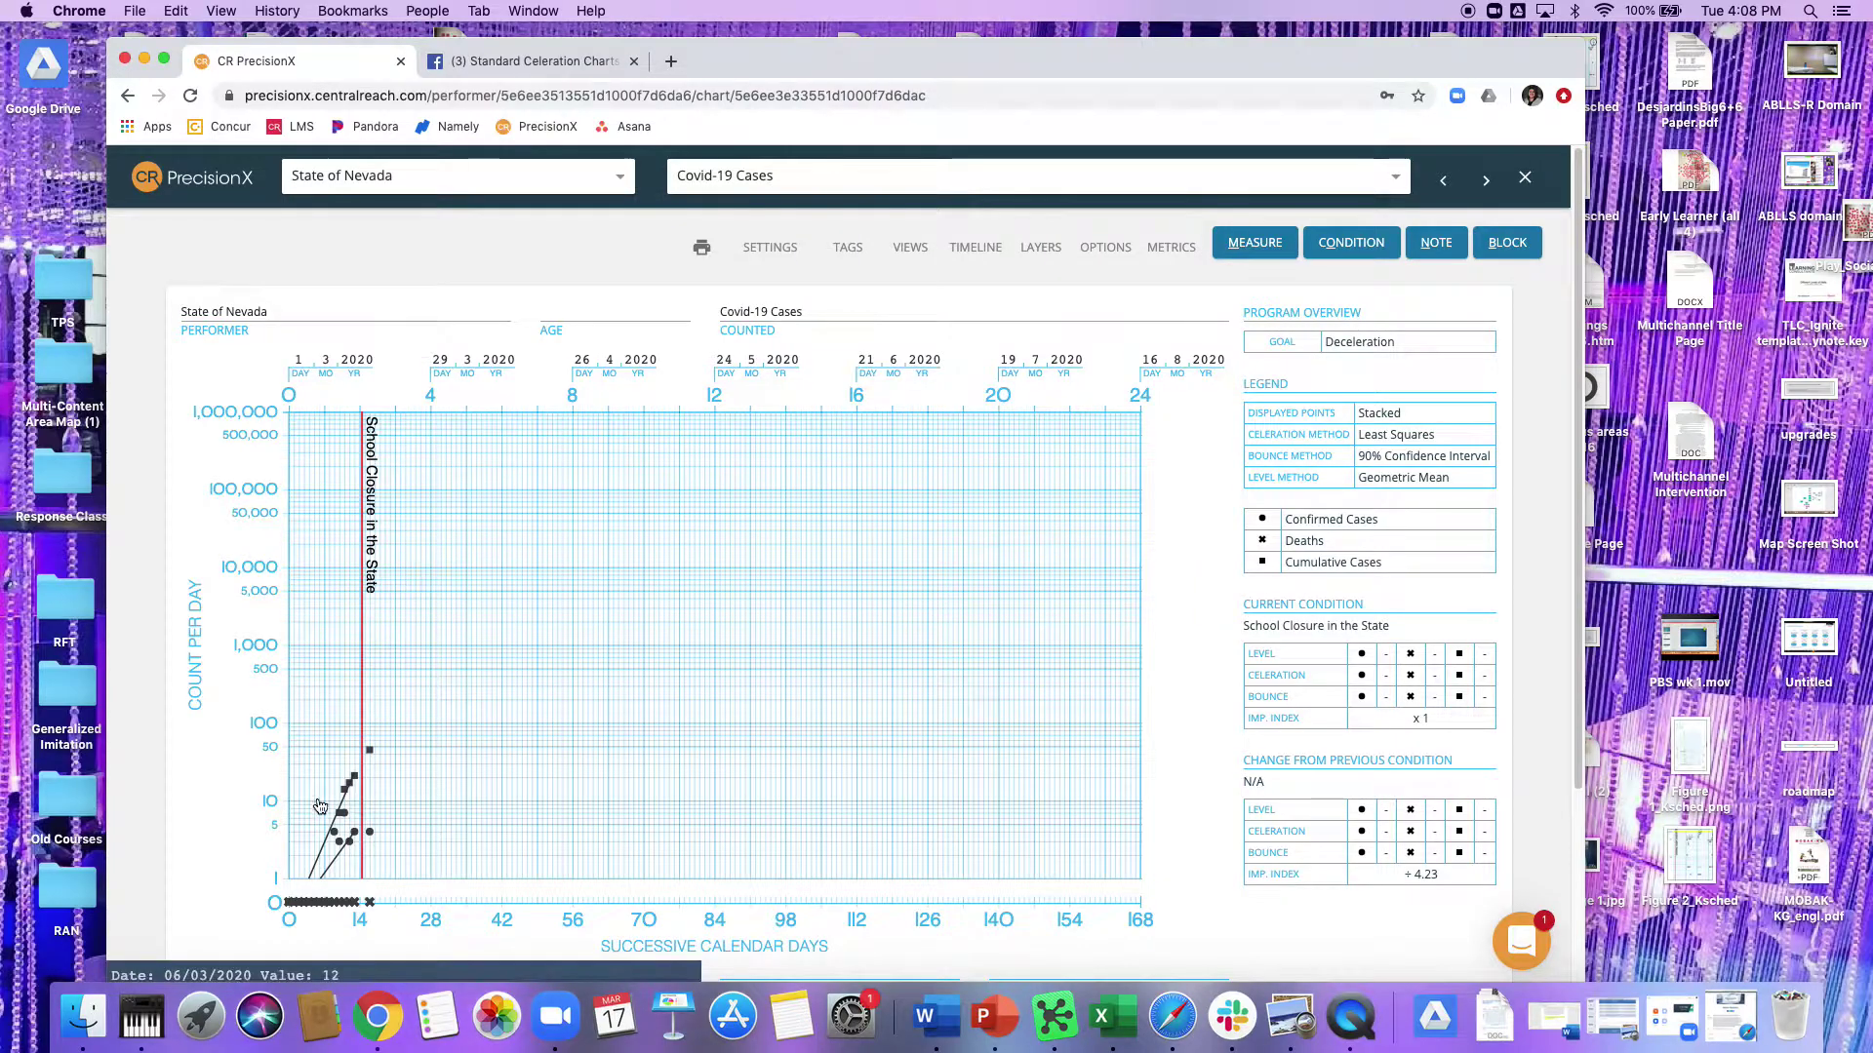
mouse_move(775, 253)
click(773, 290)
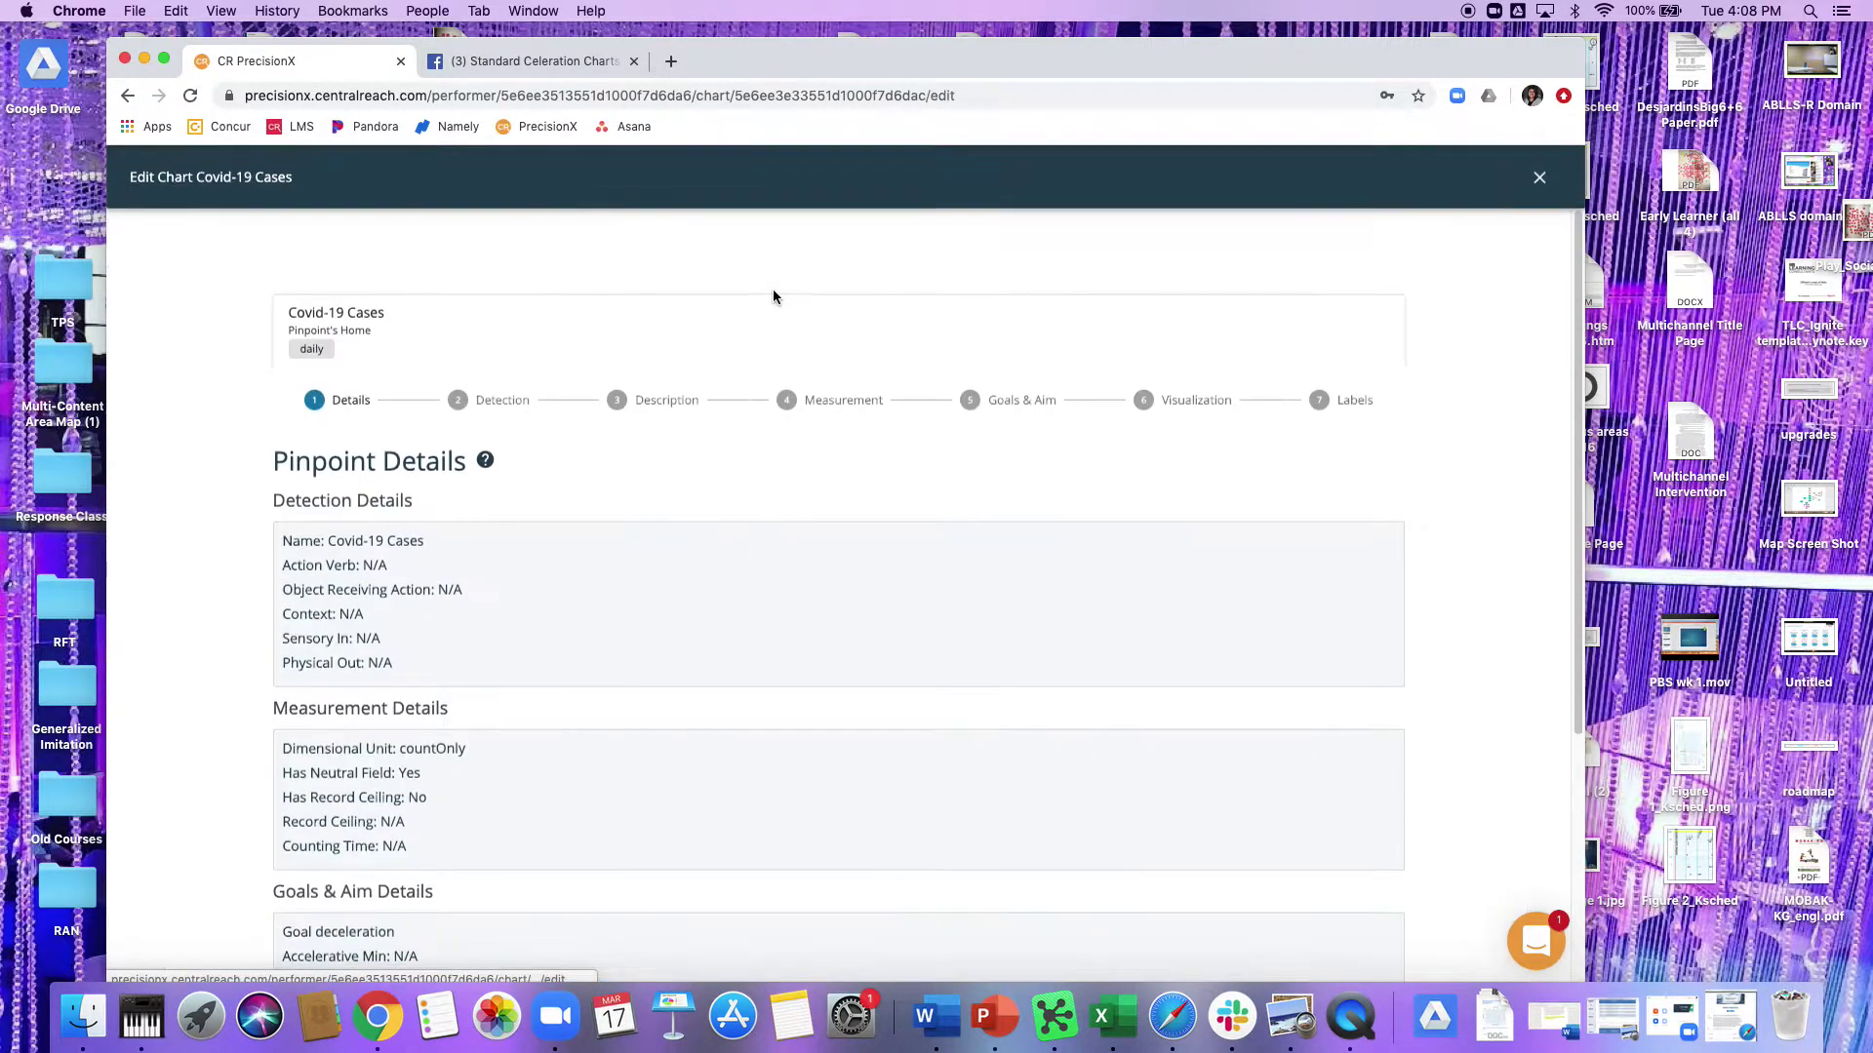
click(1019, 402)
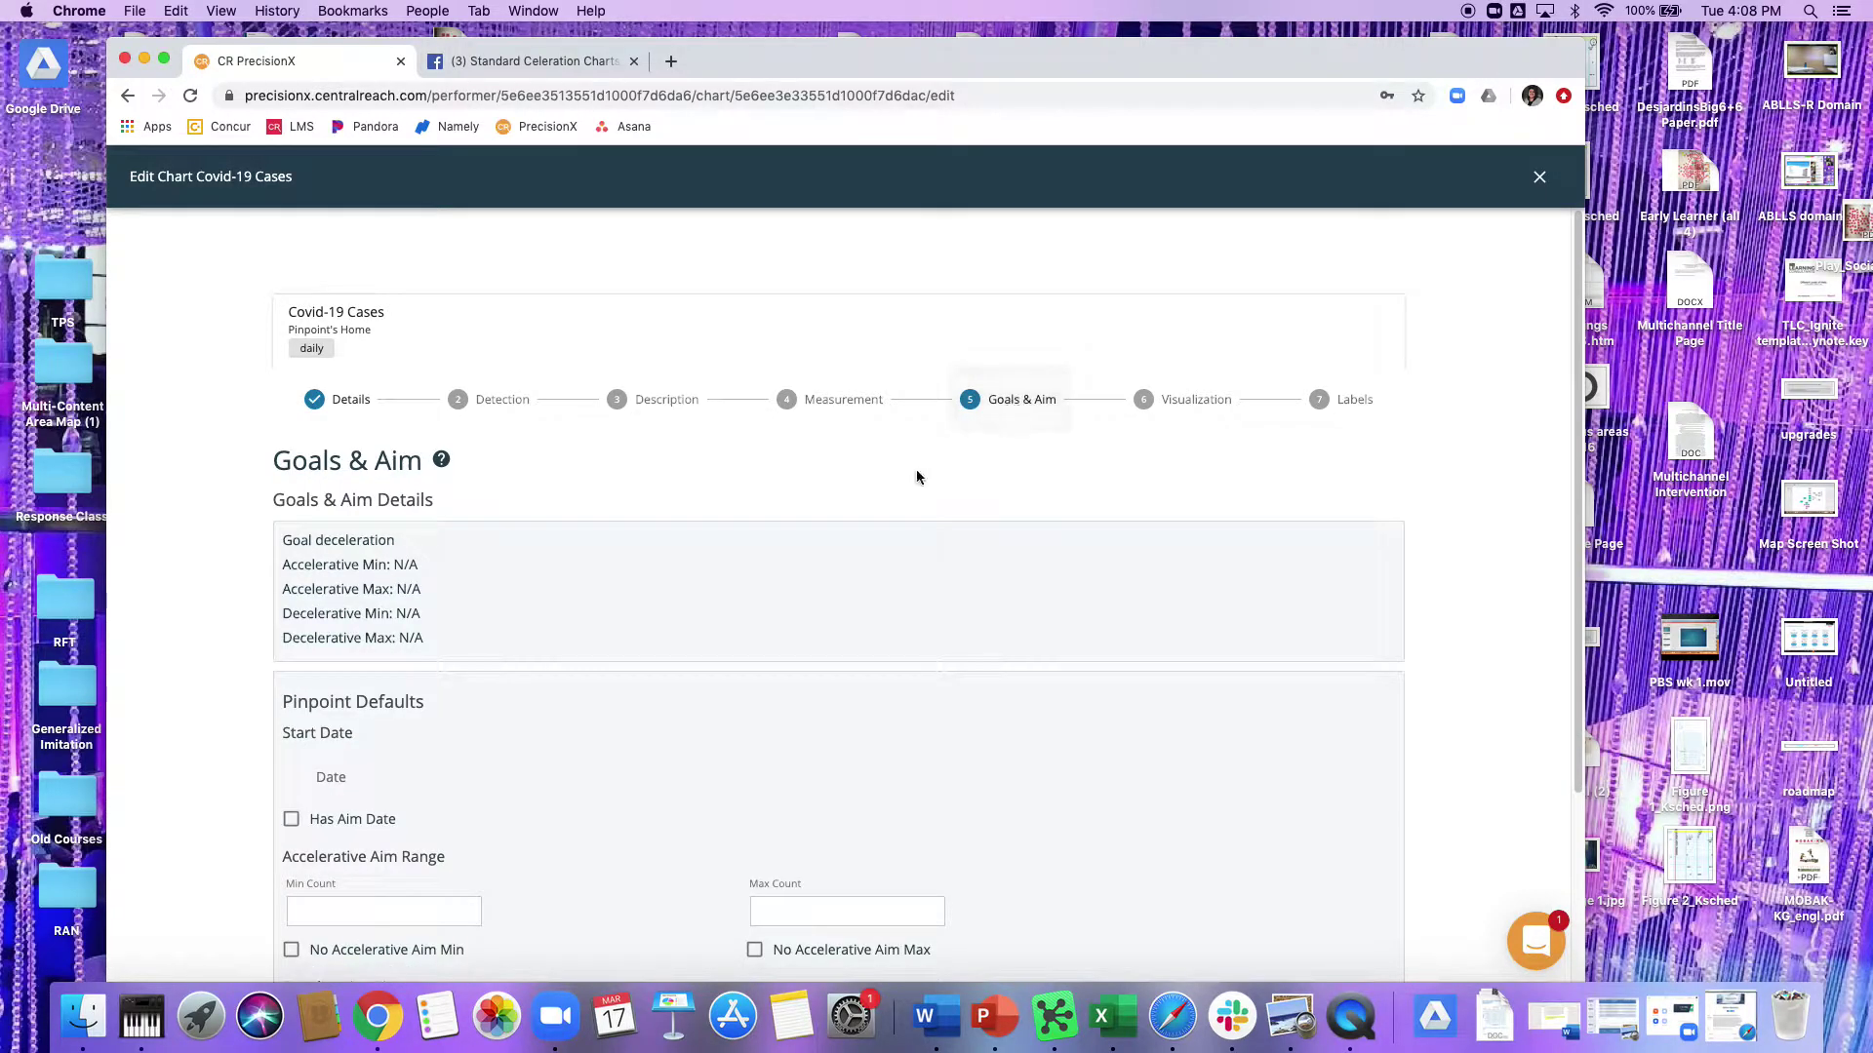
Set the existing chart's start date to 12/29/2019, save the chart and return to the chart view.
click(330, 776)
scroll(795, 509, down, 5)
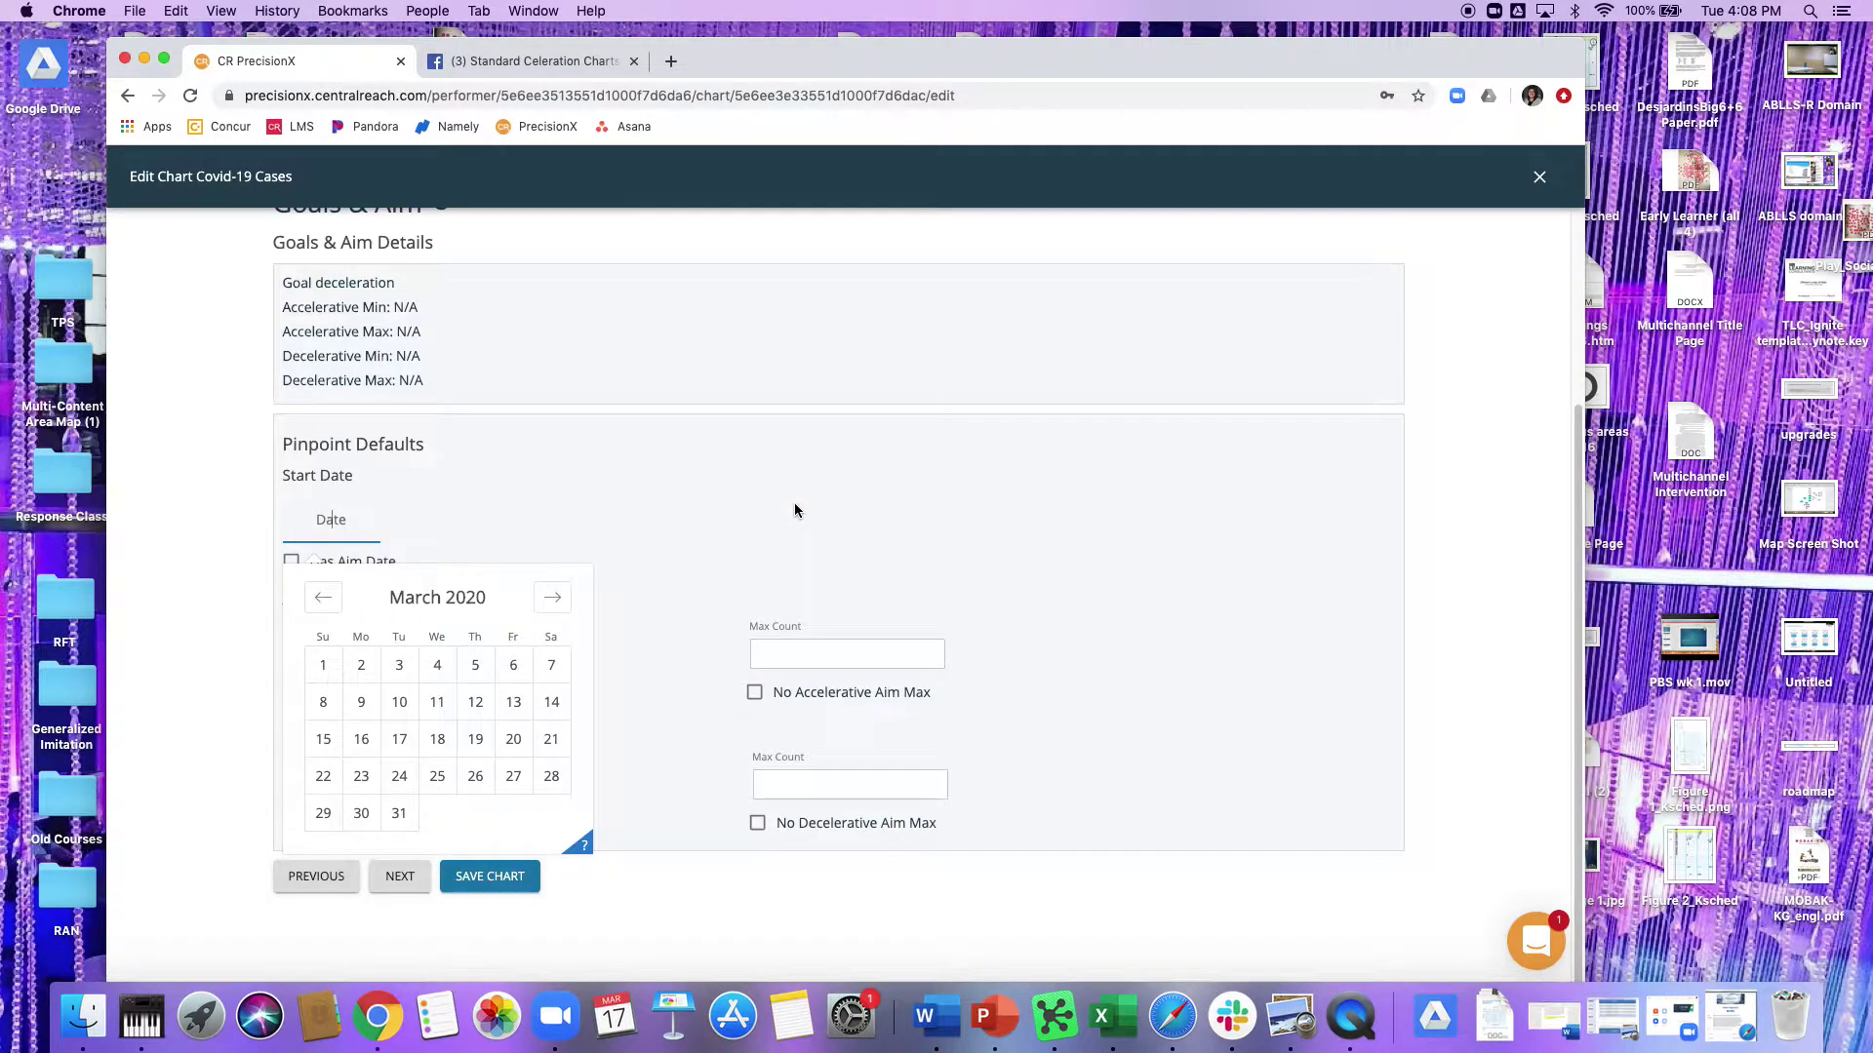
click(324, 598)
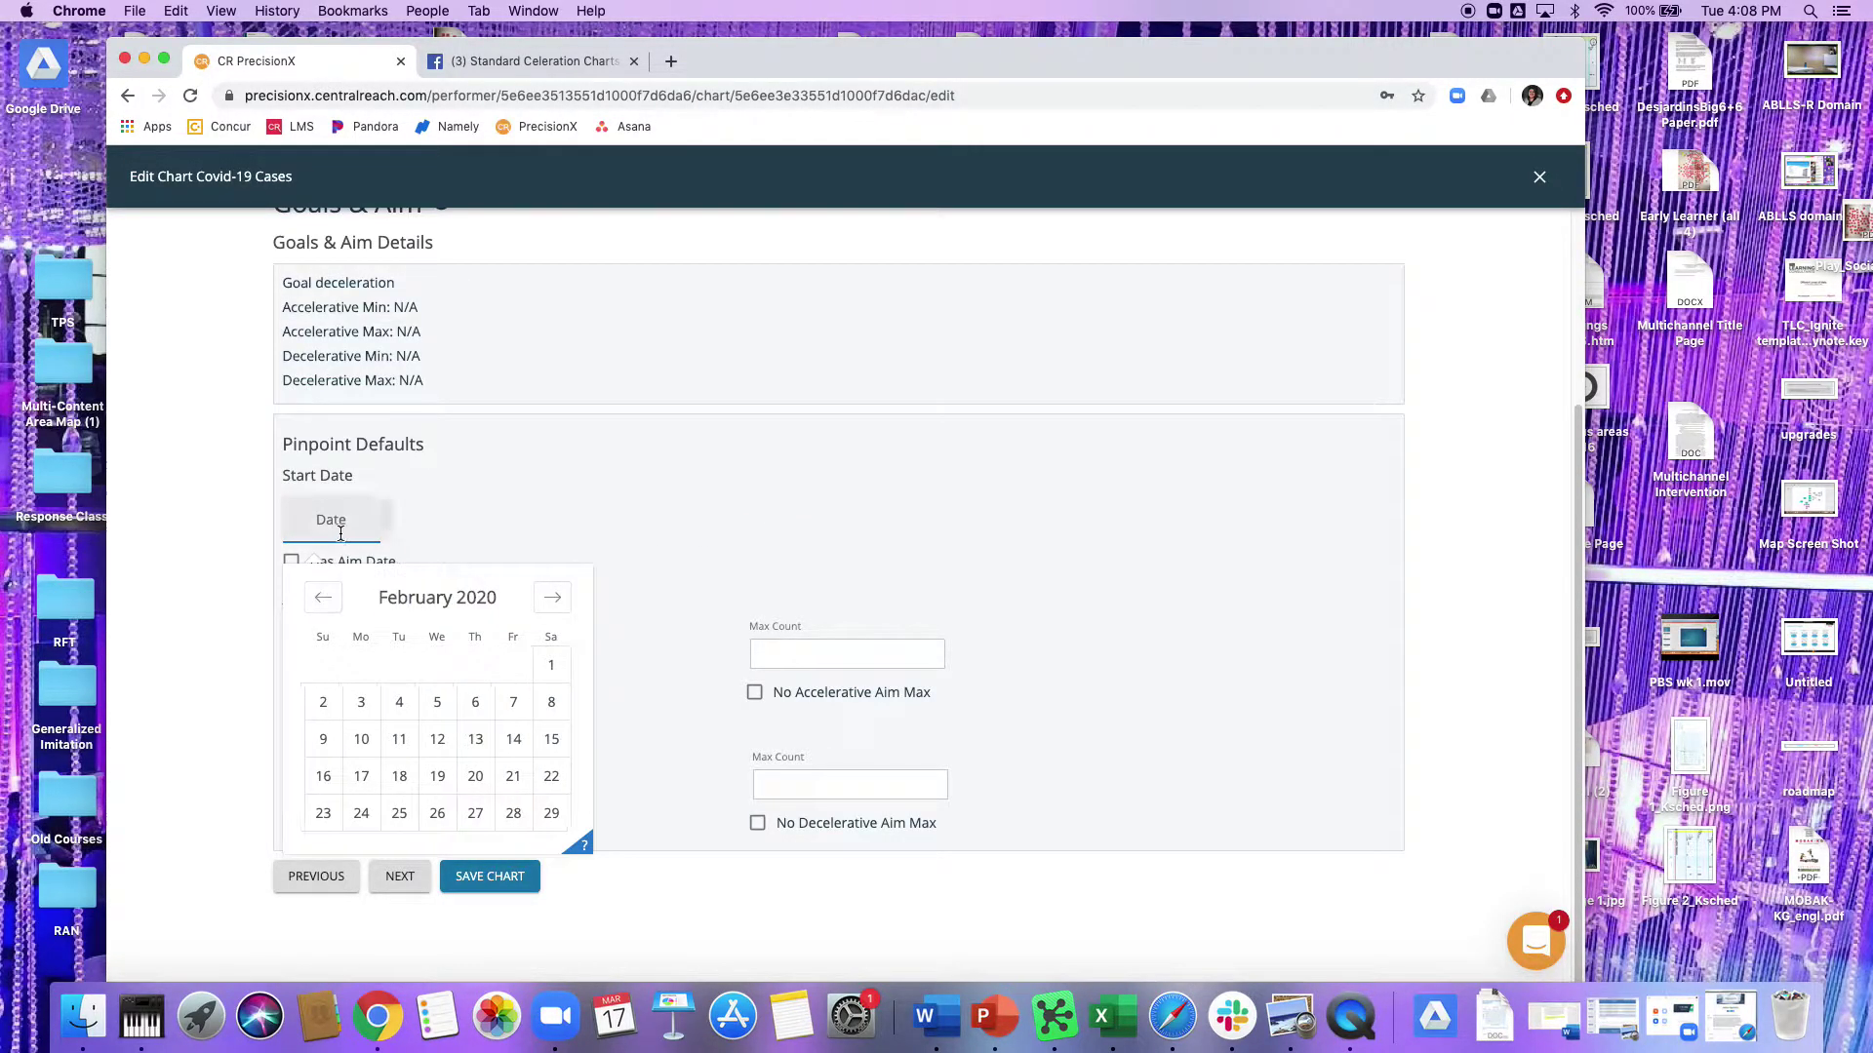
click(319, 594)
click(318, 594)
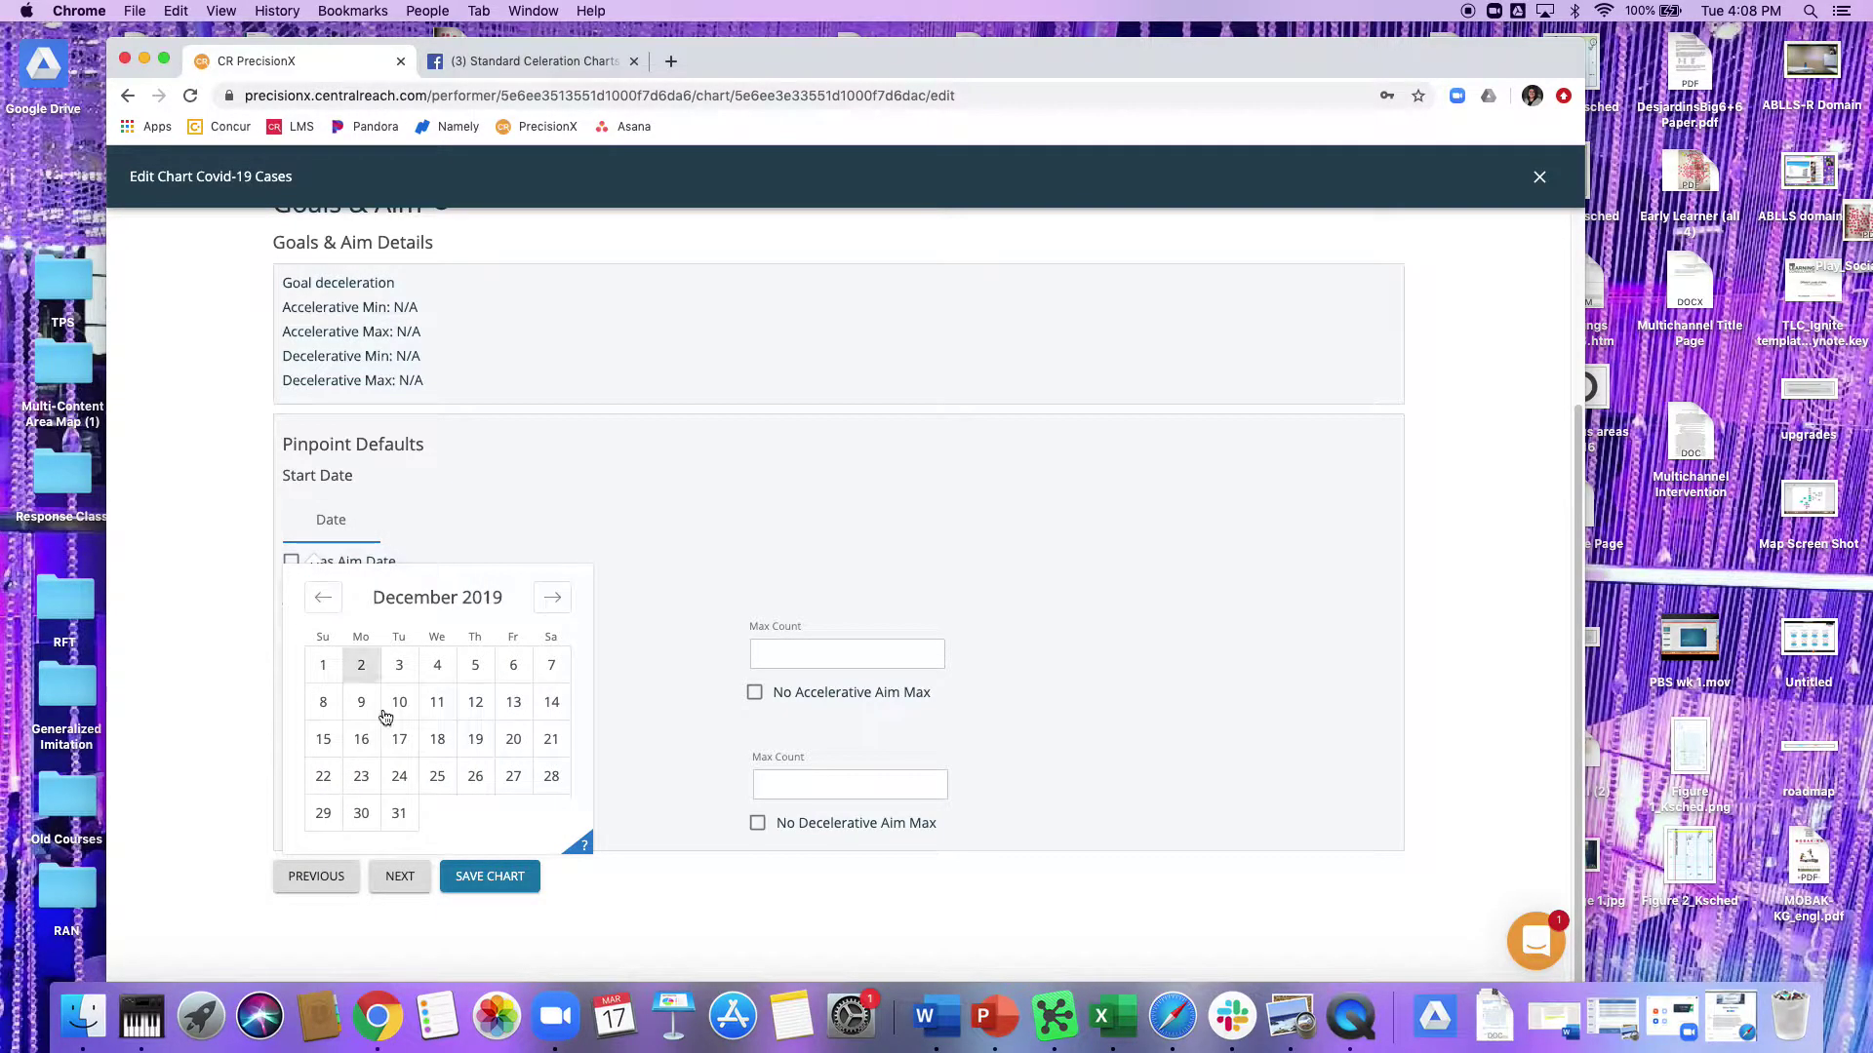
click(325, 813)
click(485, 881)
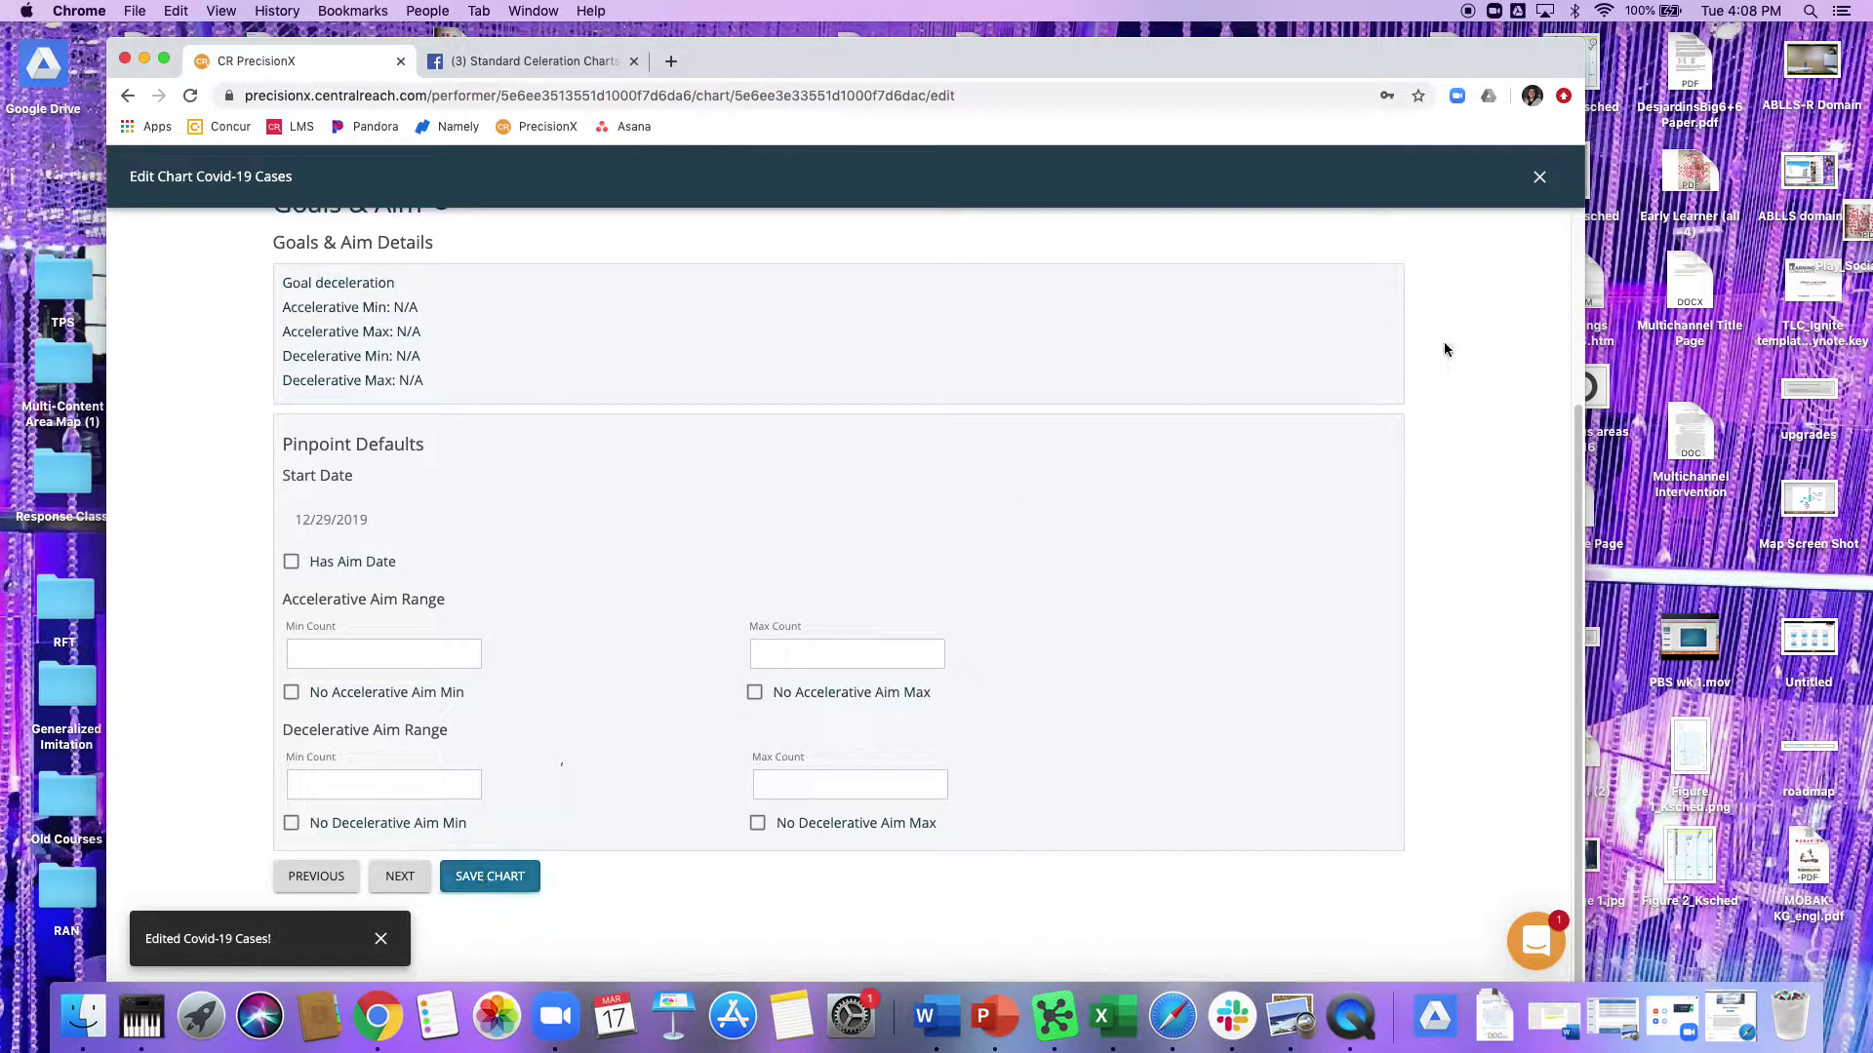
click(1539, 180)
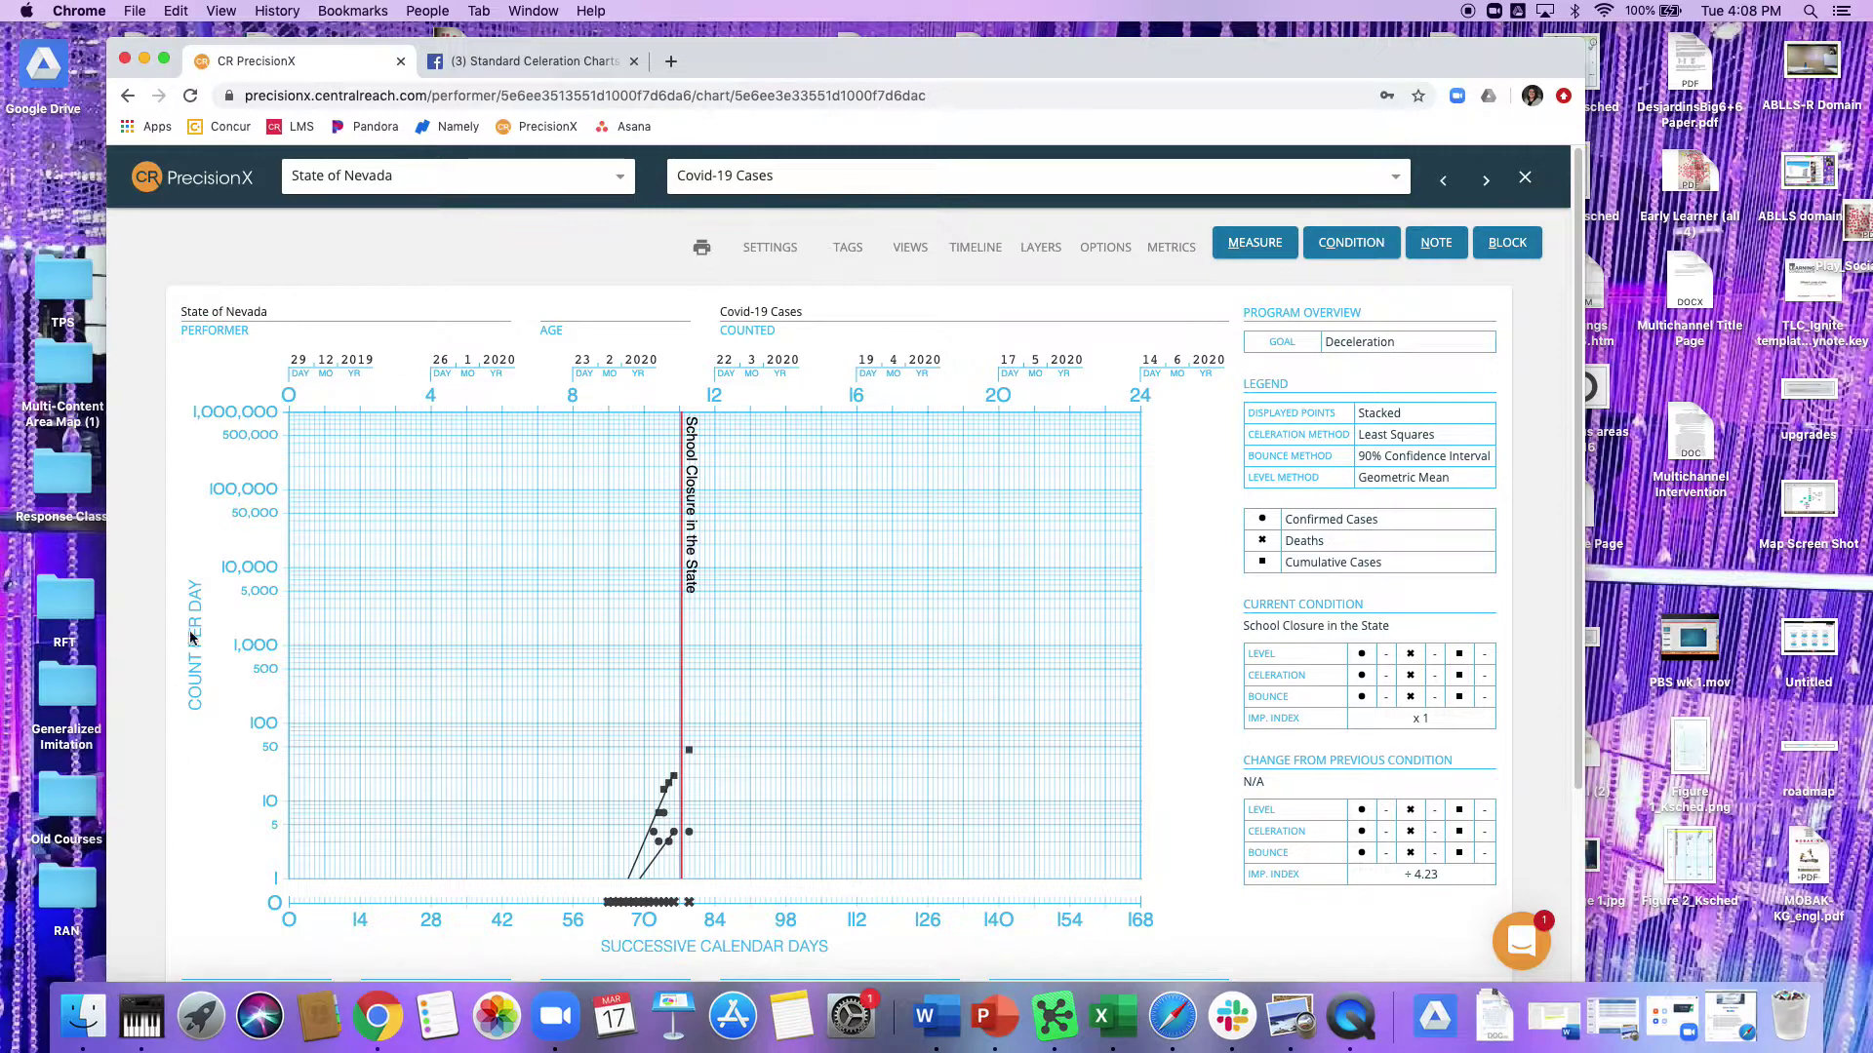
Examine the chart's date range before and after its 12/29/2019 start line.
mouse_move(399, 786)
mouse_down()
mouse_move(986, 782)
mouse_move(282, 815)
mouse_move(1108, 739)
mouse_move(806, 774)
mouse_move(367, 782)
mouse_up()
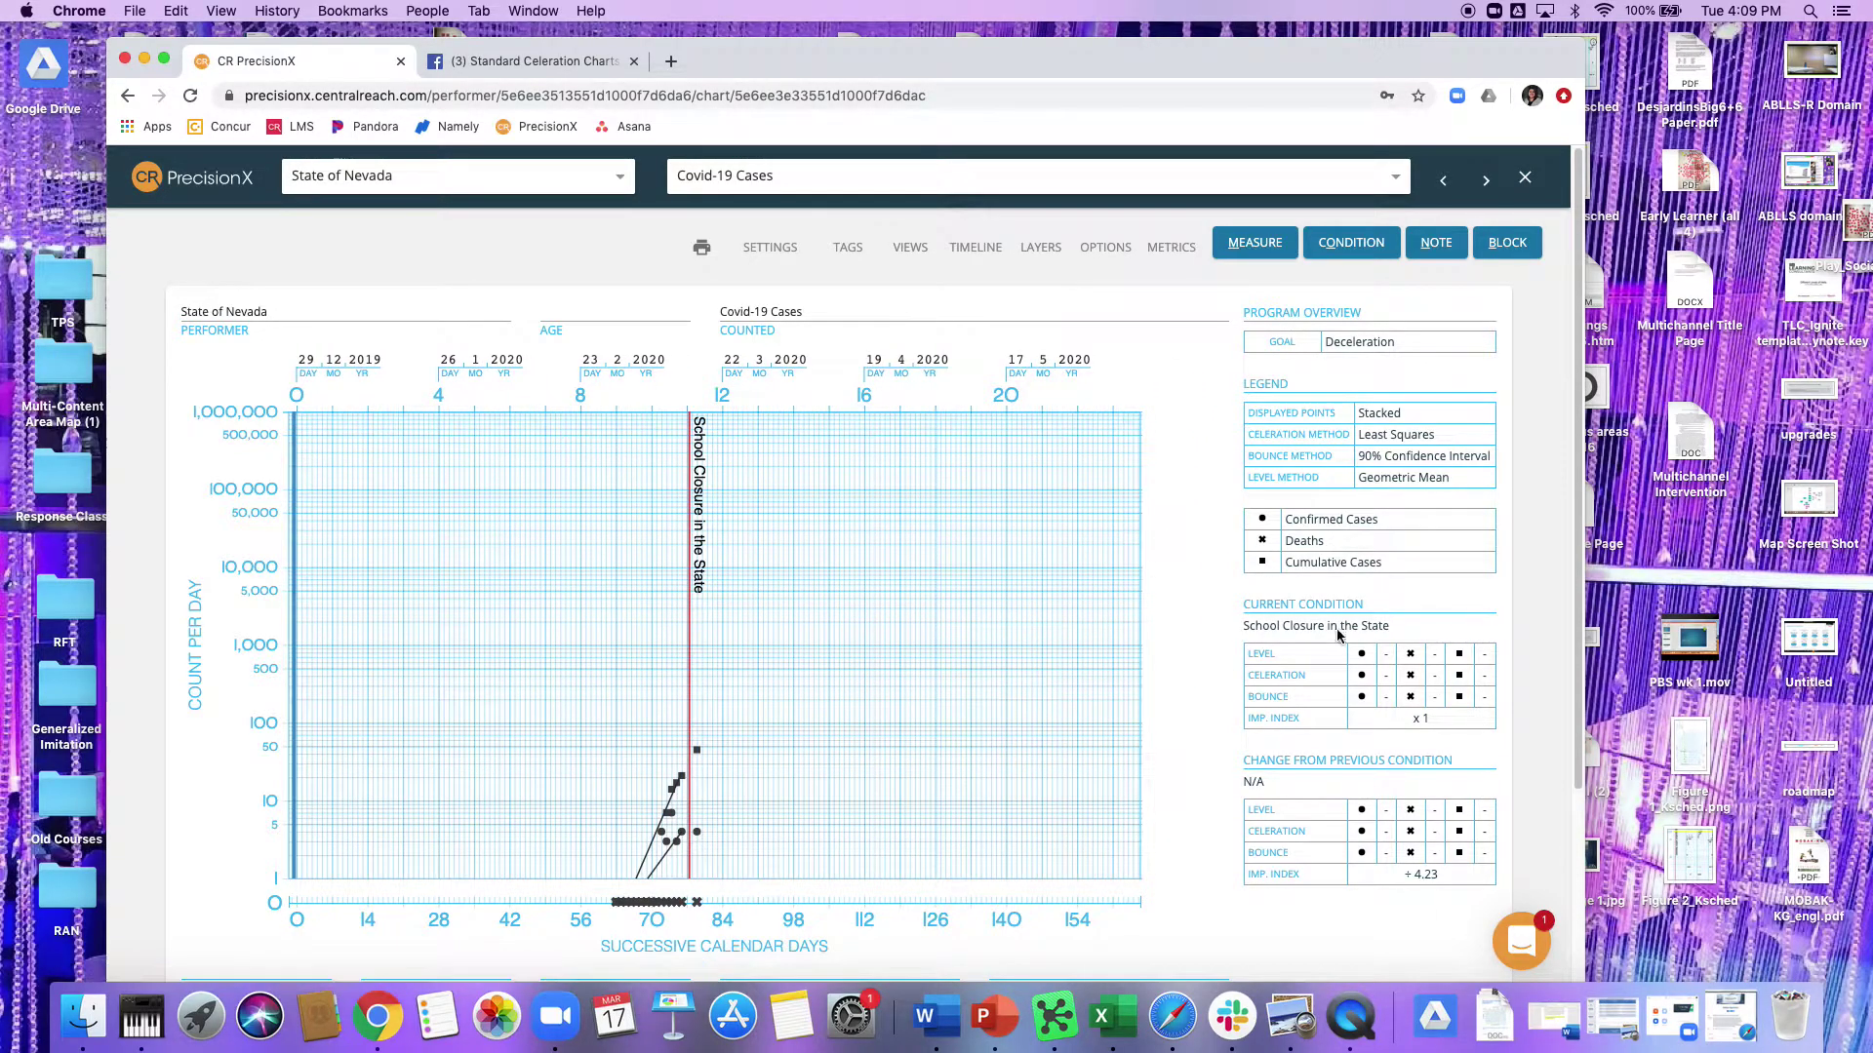
drag(1078, 752, 386, 780)
drag(568, 777, 1078, 770)
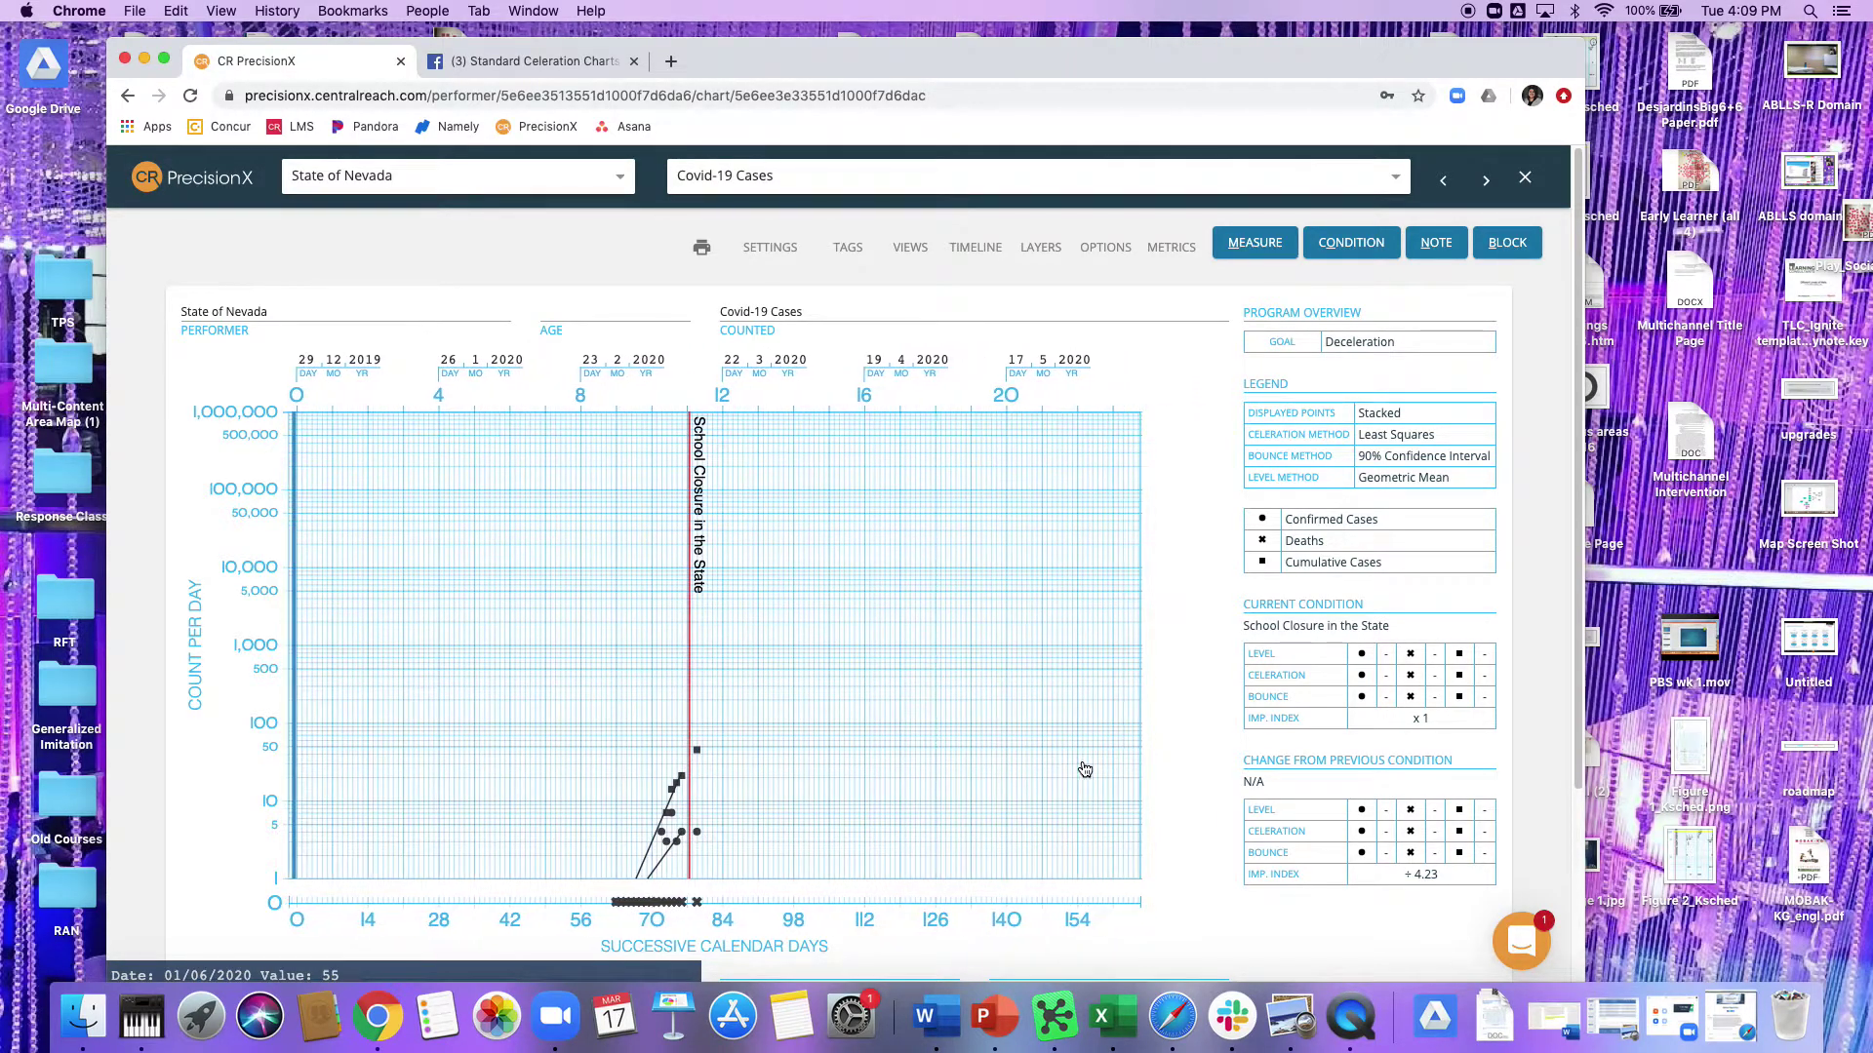
drag(527, 614, 651, 621)
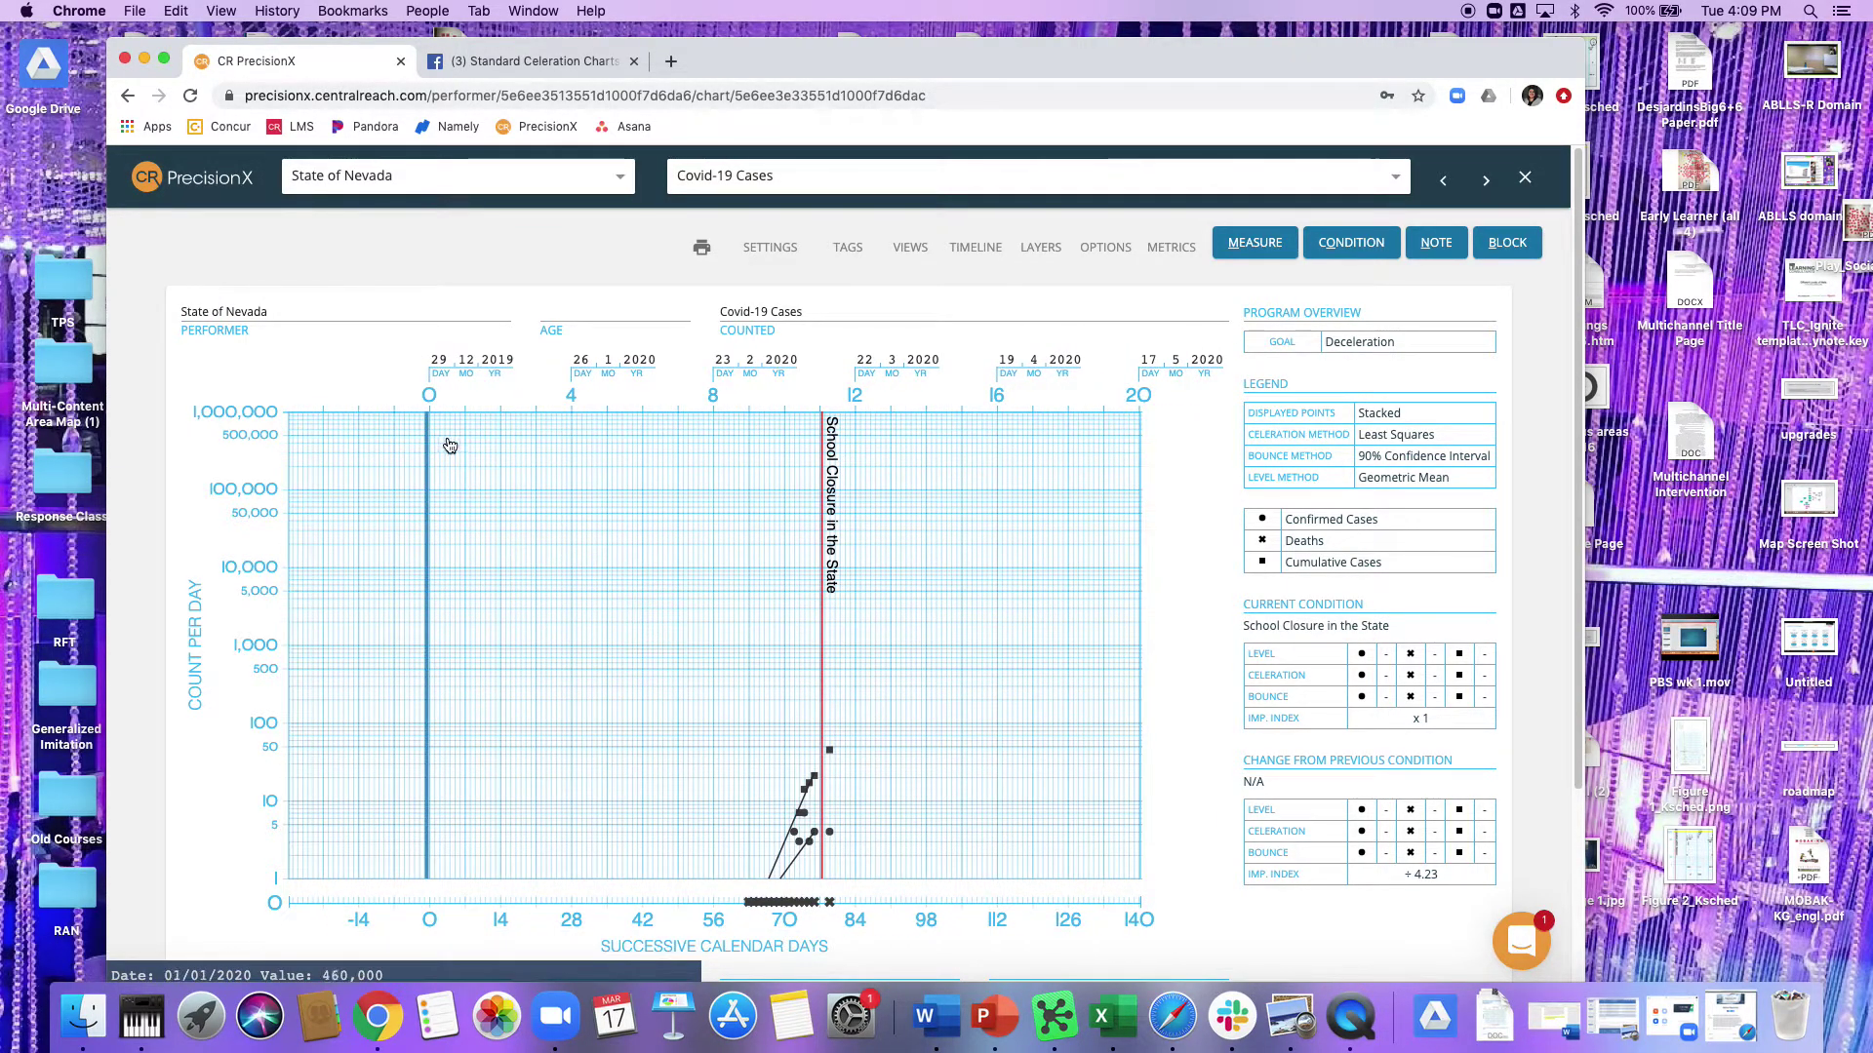
drag(1052, 687, 922, 688)
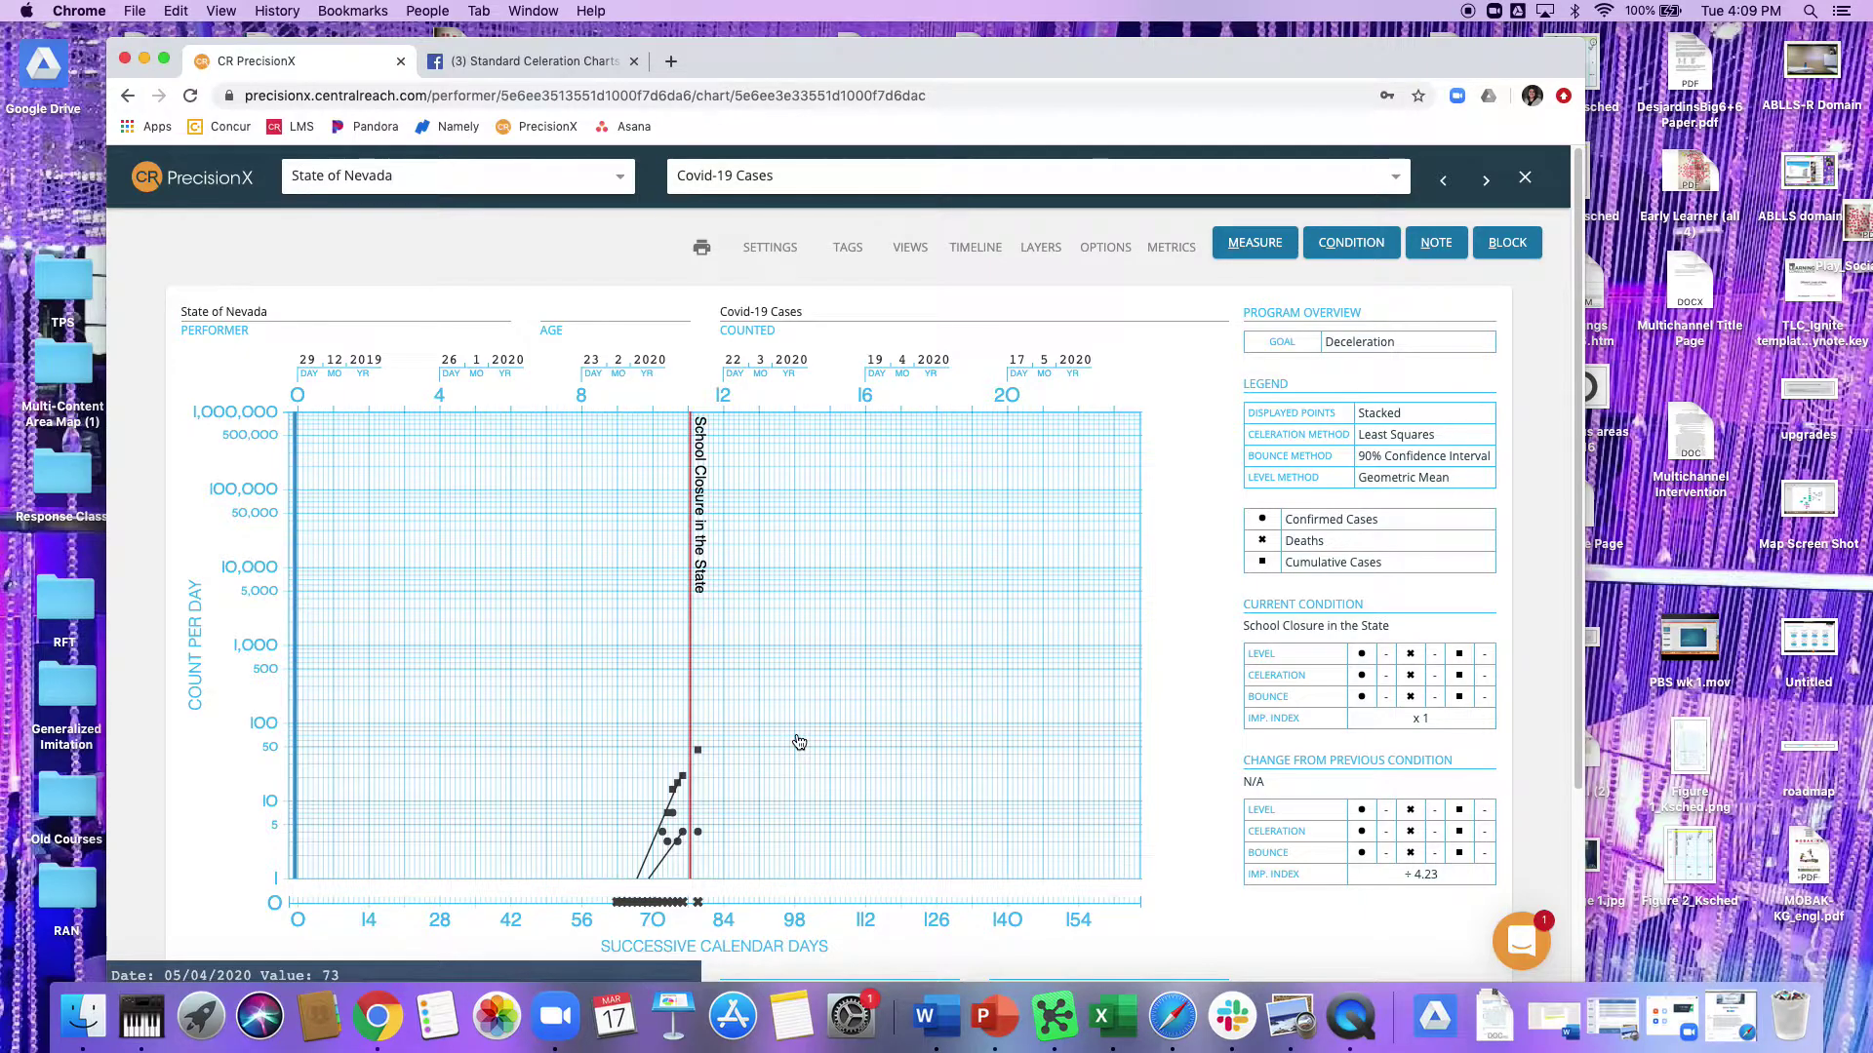
click(1256, 246)
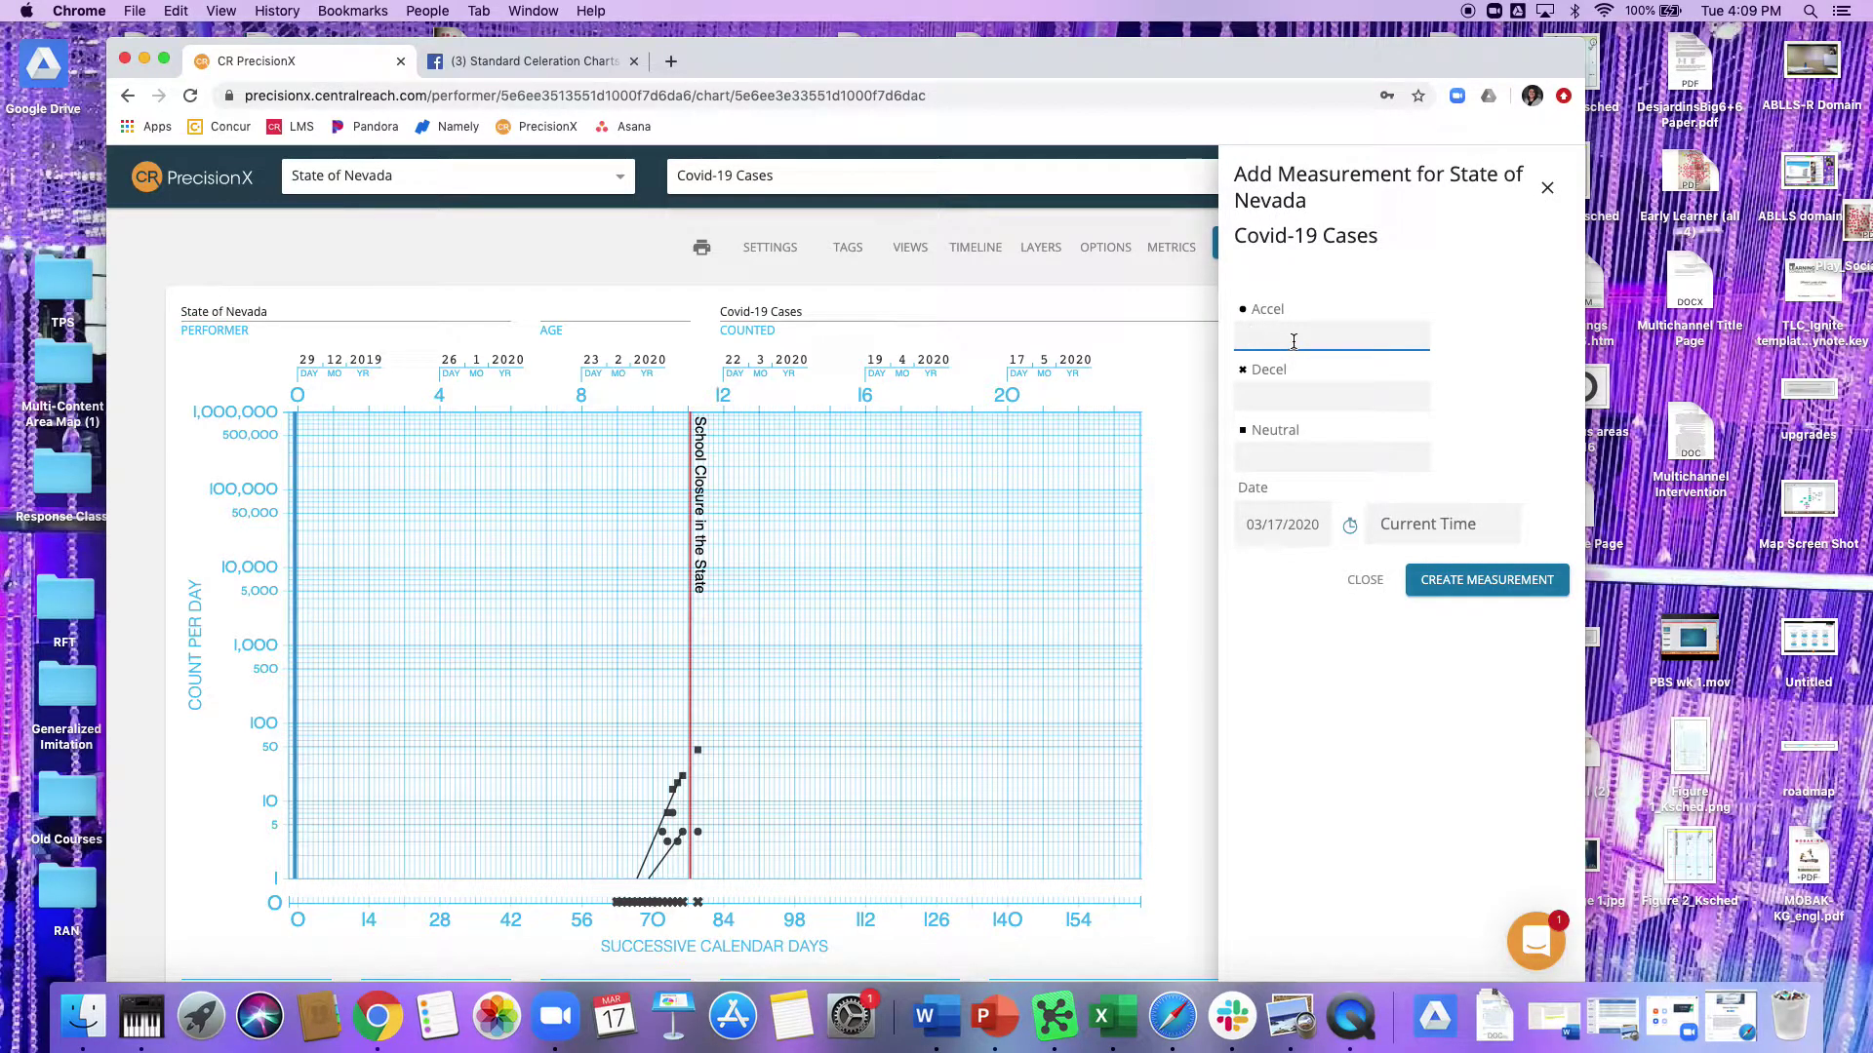
text(4)
click(1299, 401)
click(1546, 187)
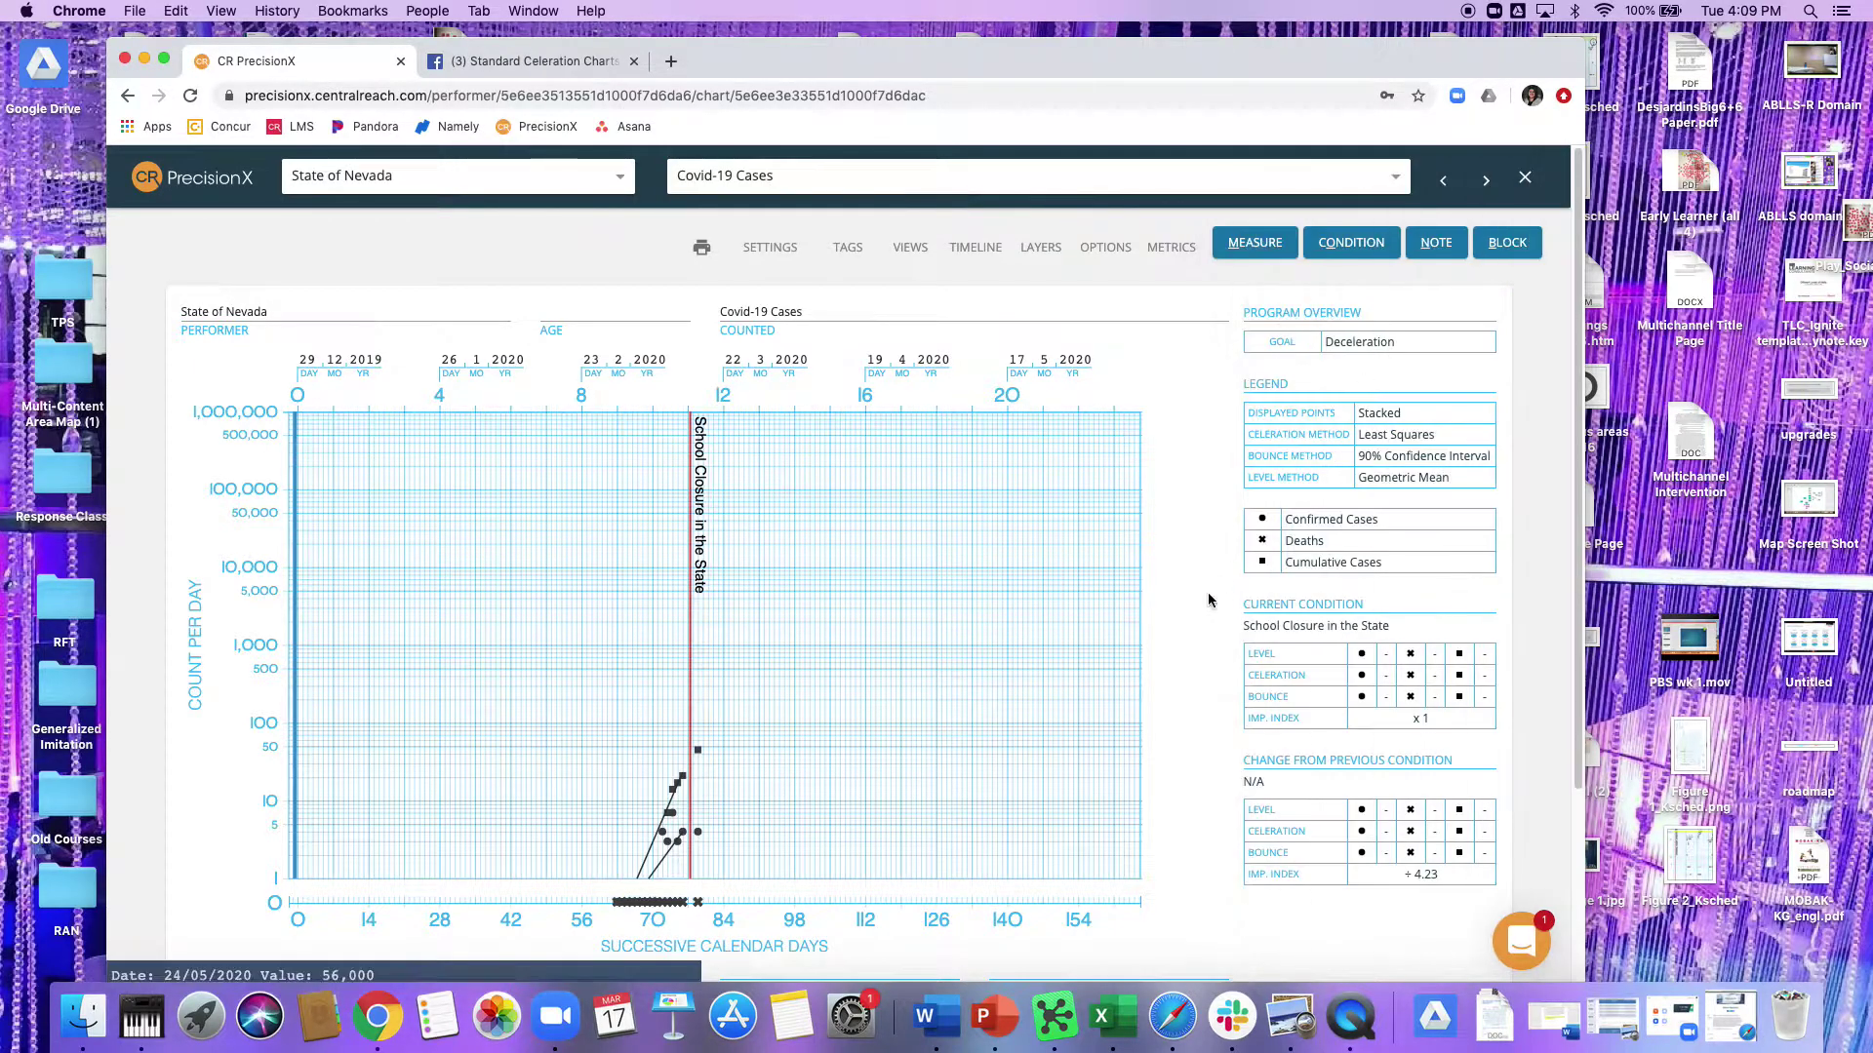
Show the timeline of entries below the Covid-19 Cases chart.
scroll(1208, 597, down, 3)
click(810, 827)
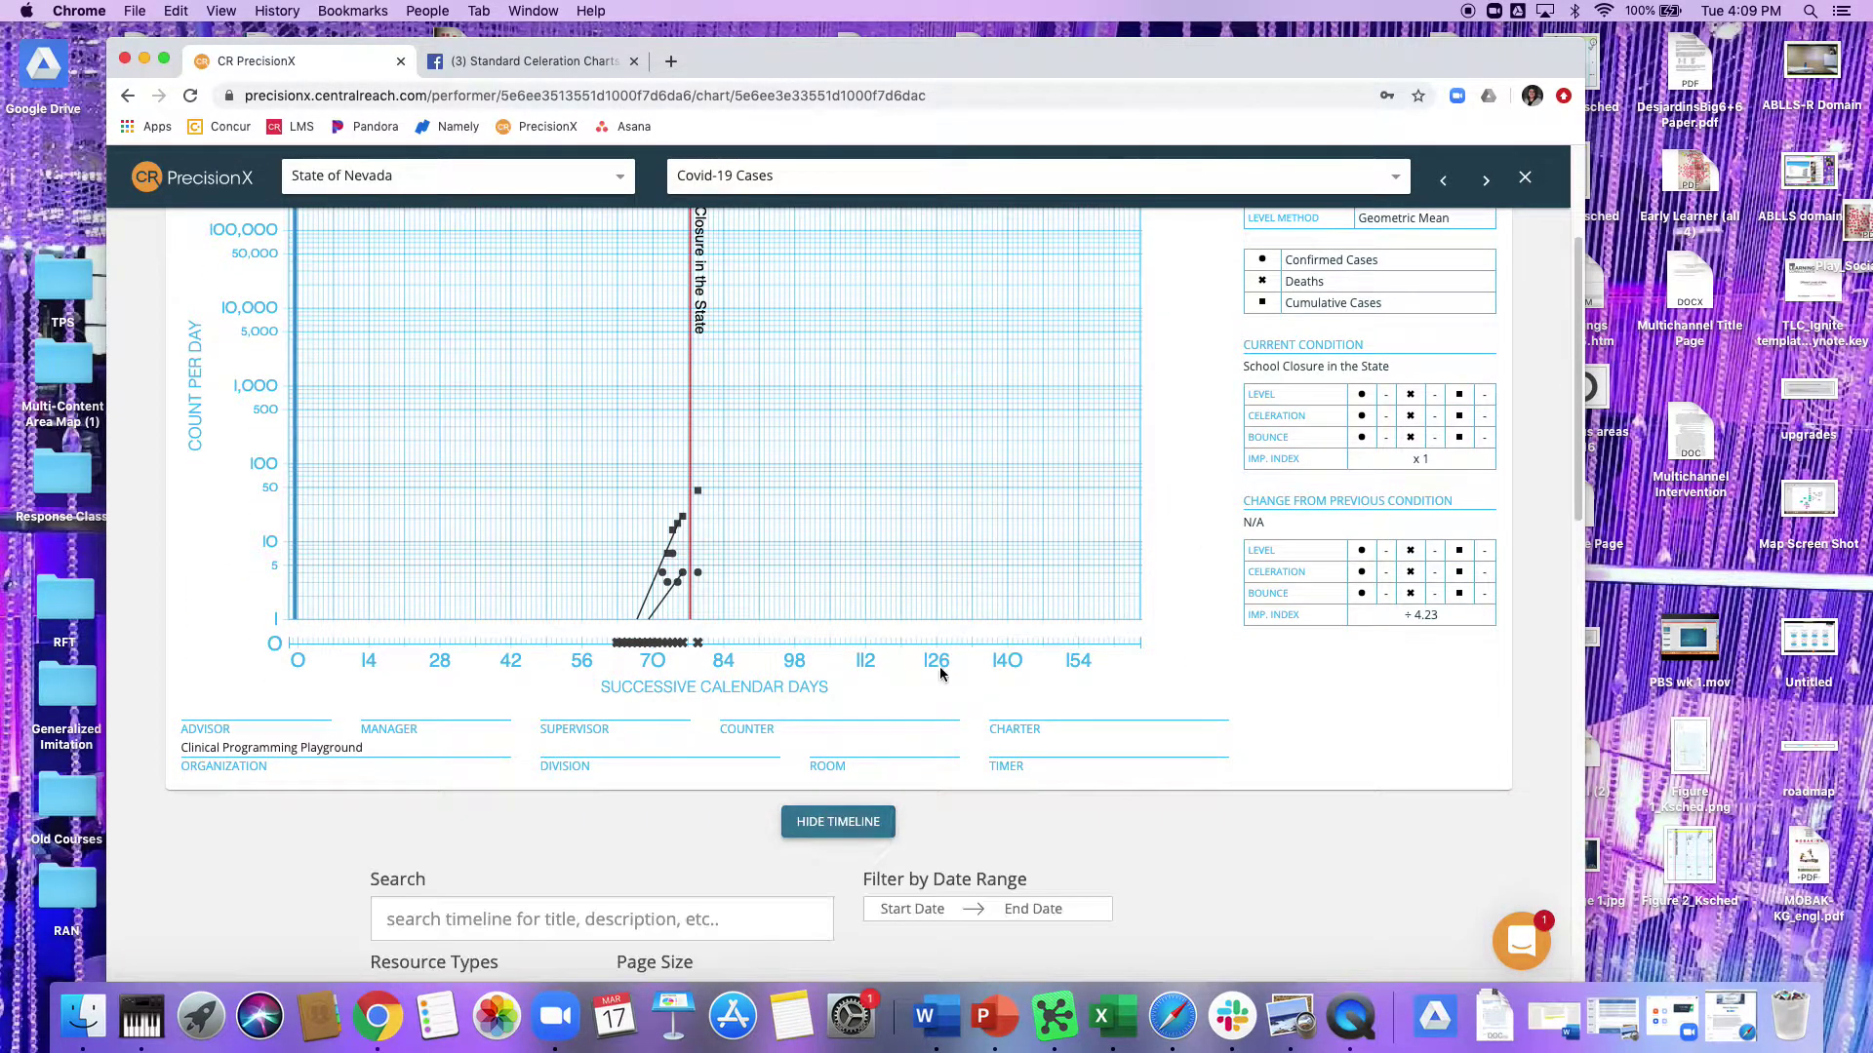
Delete the 03/17/20 measurement with Accel 4, Decel 0 and Neutral 45 from the chart's timeline.
scroll(1077, 585, down, 7)
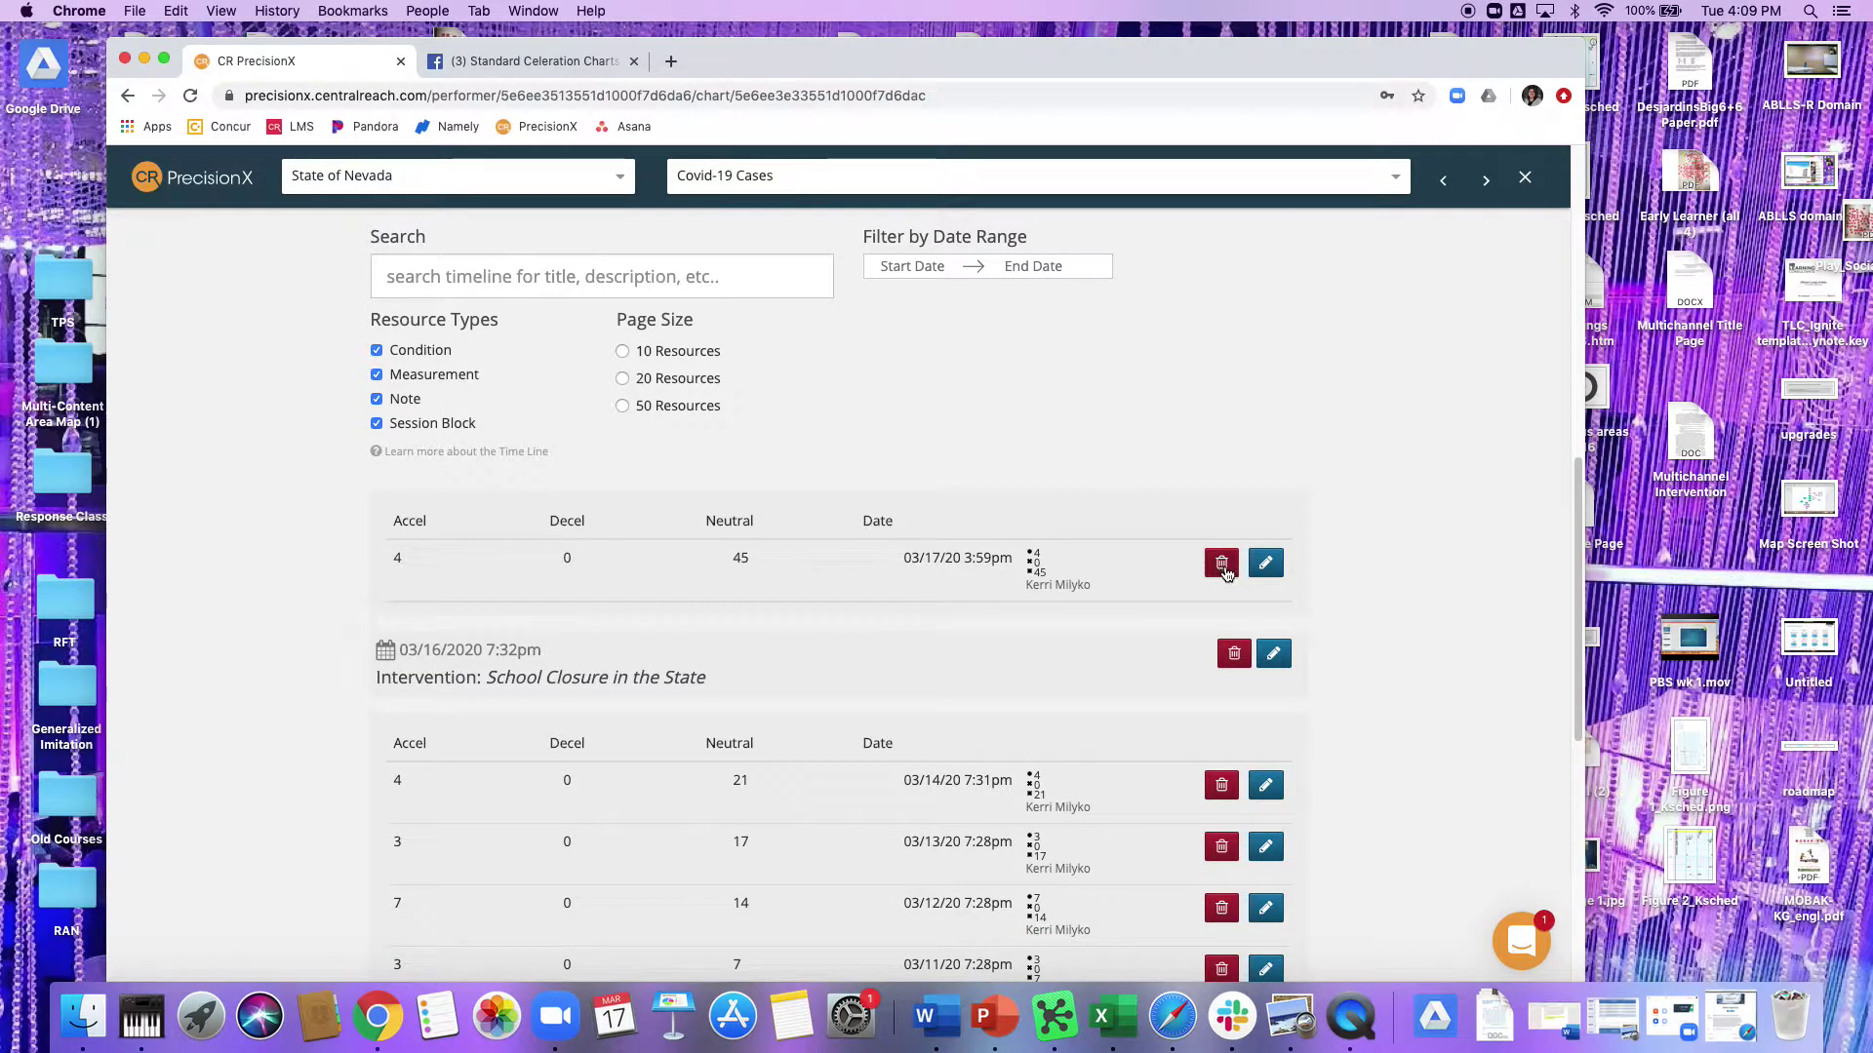
click(1222, 566)
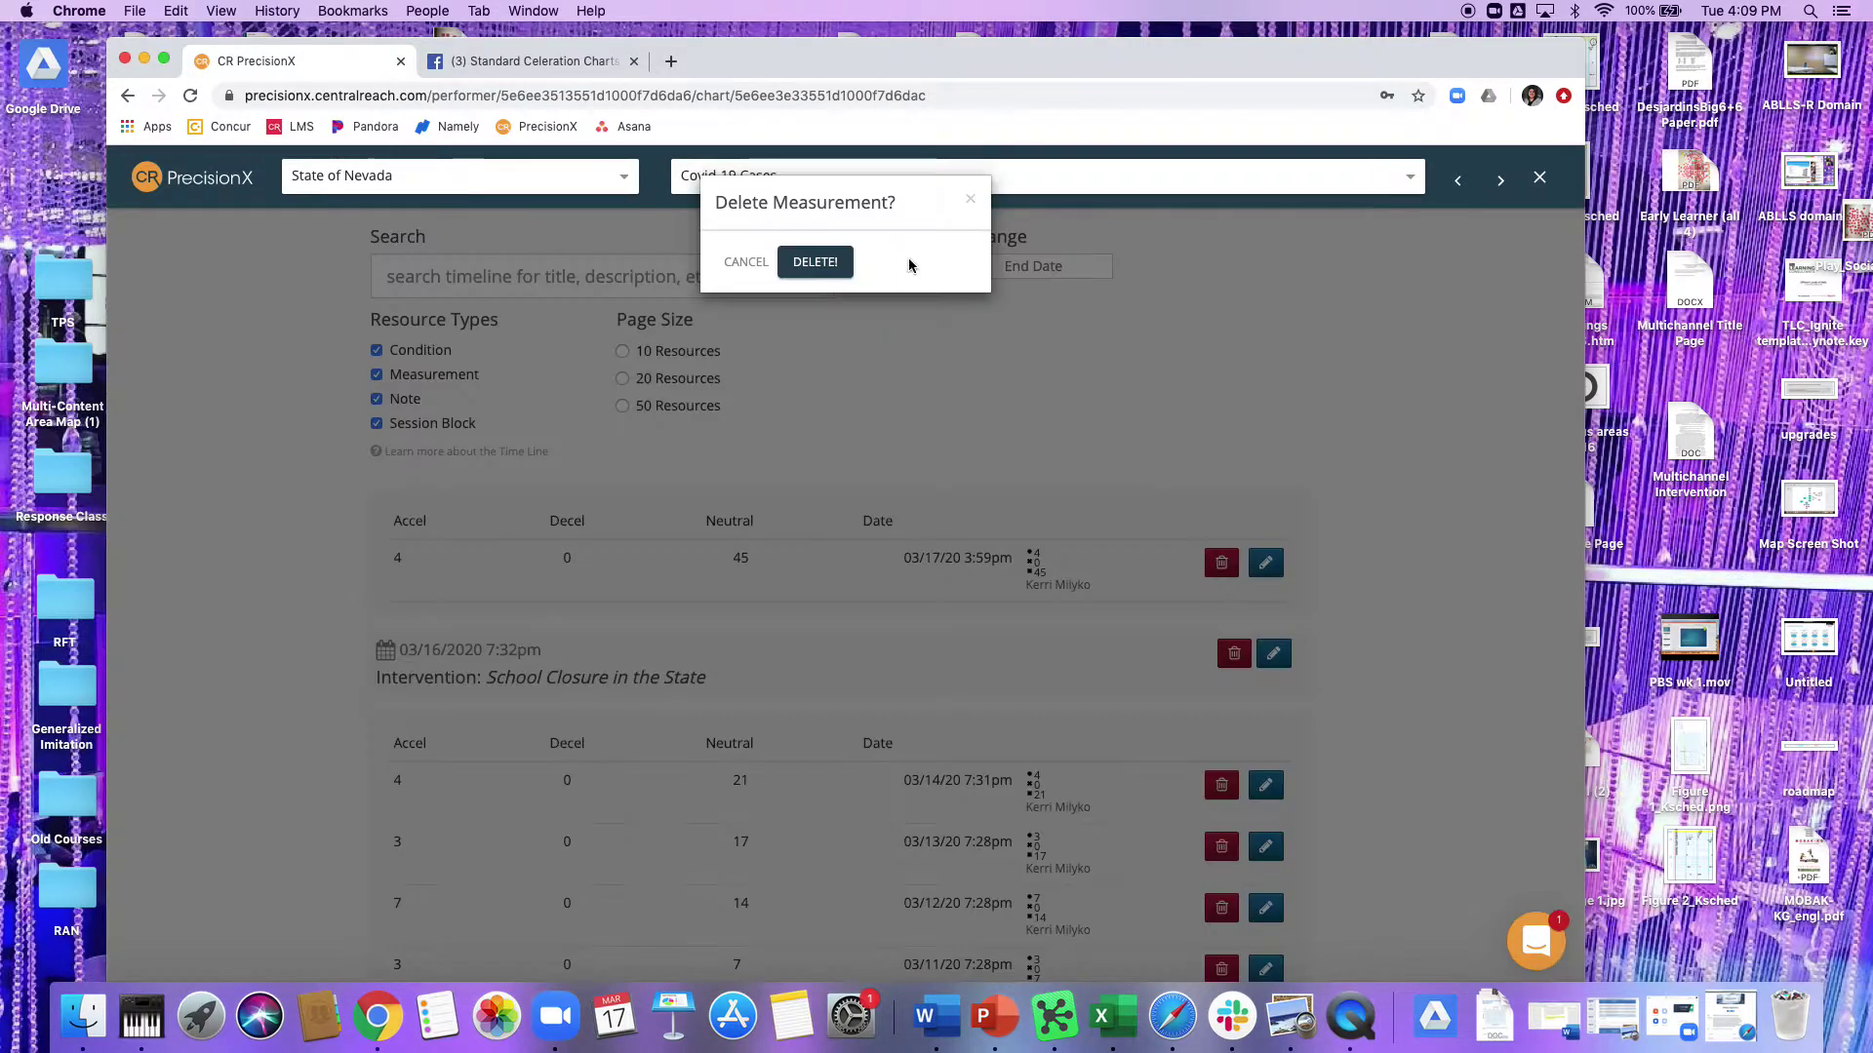
click(813, 261)
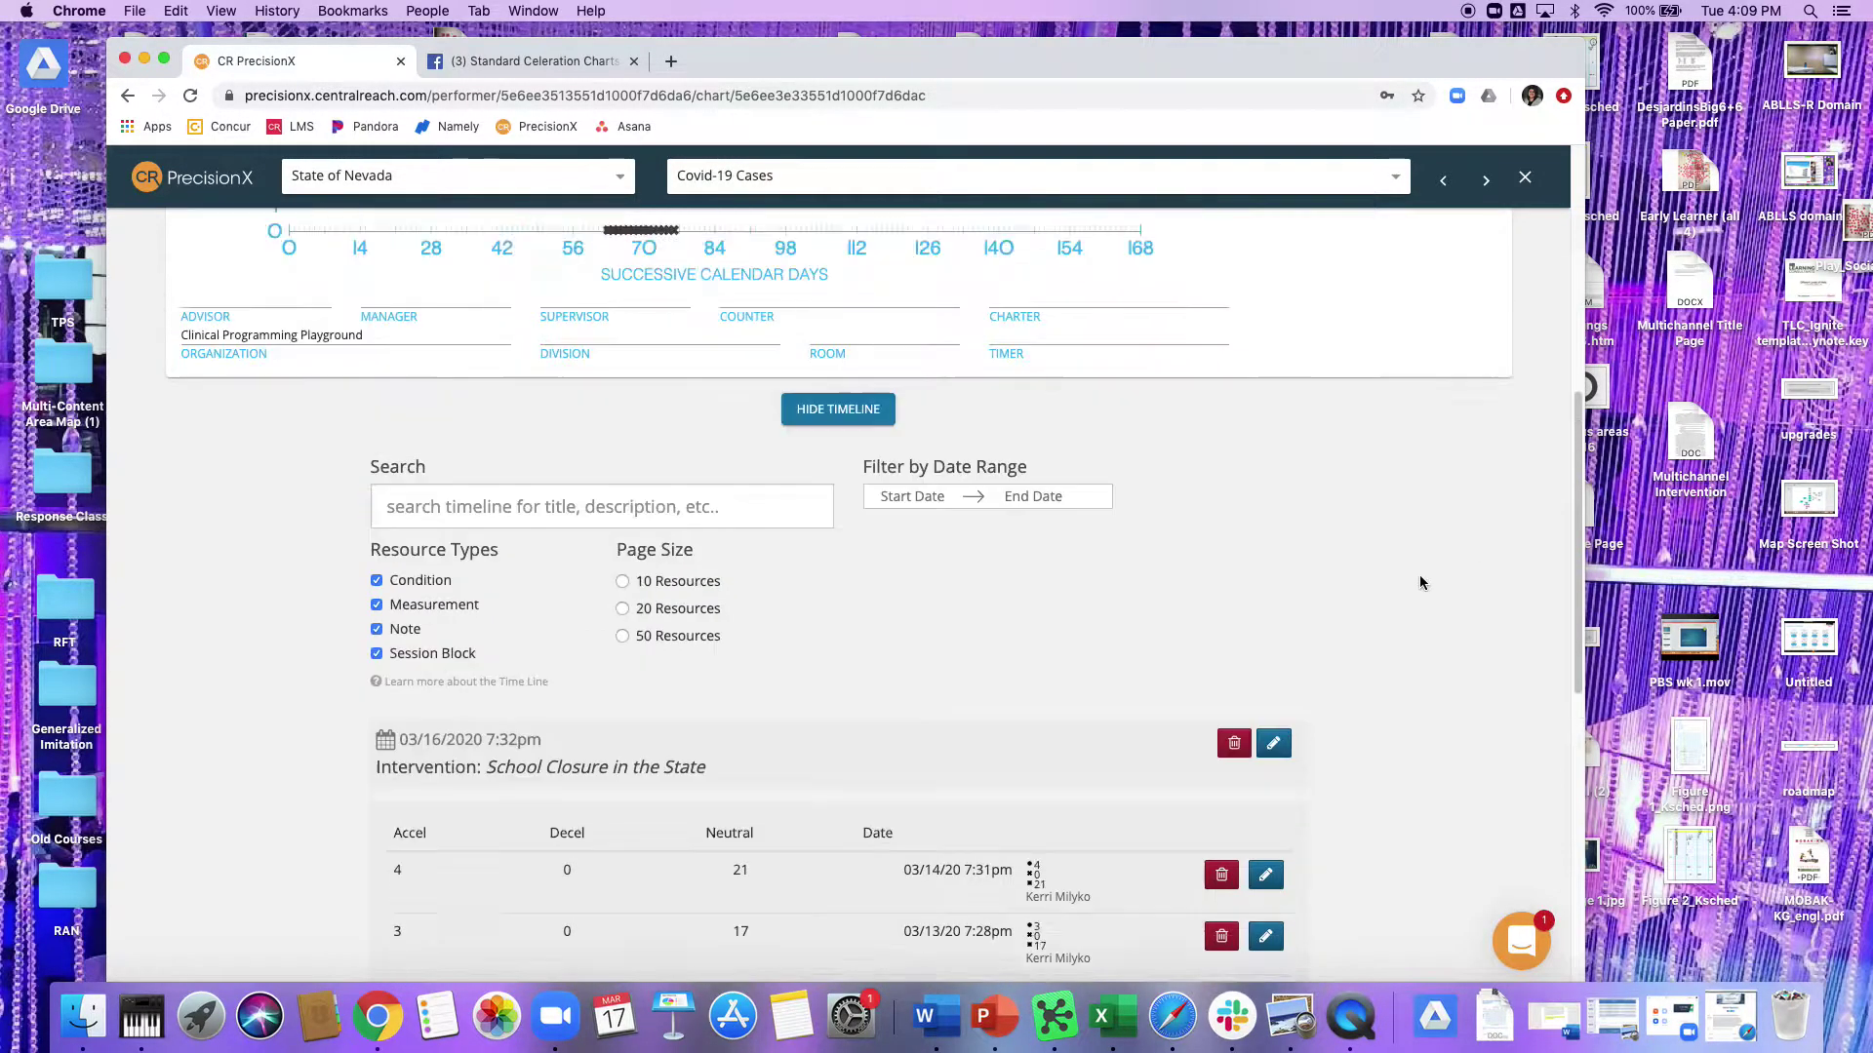
Create a measurement dated 03/17/2020 with Accel 4, Decel 1 and Neutral 55 for the Covid-19 Cases chart.
scroll(1419, 582, up, 10)
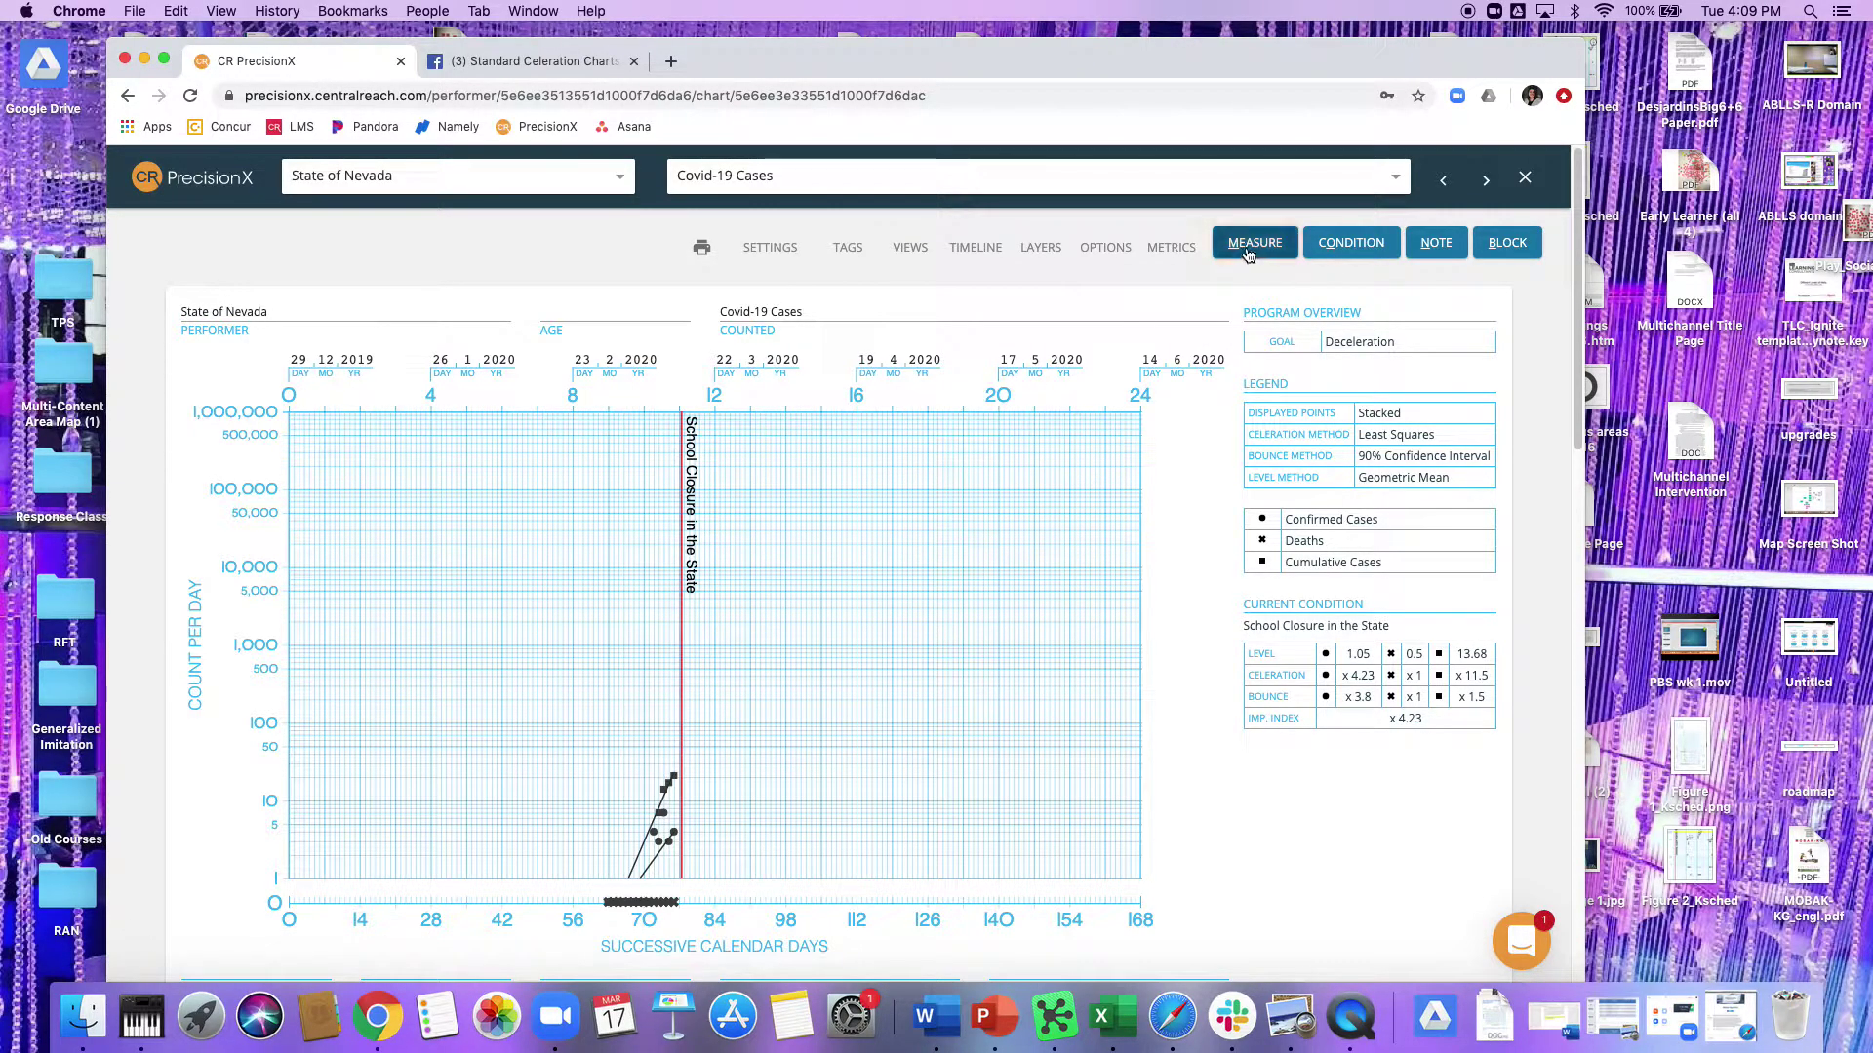
click(1248, 246)
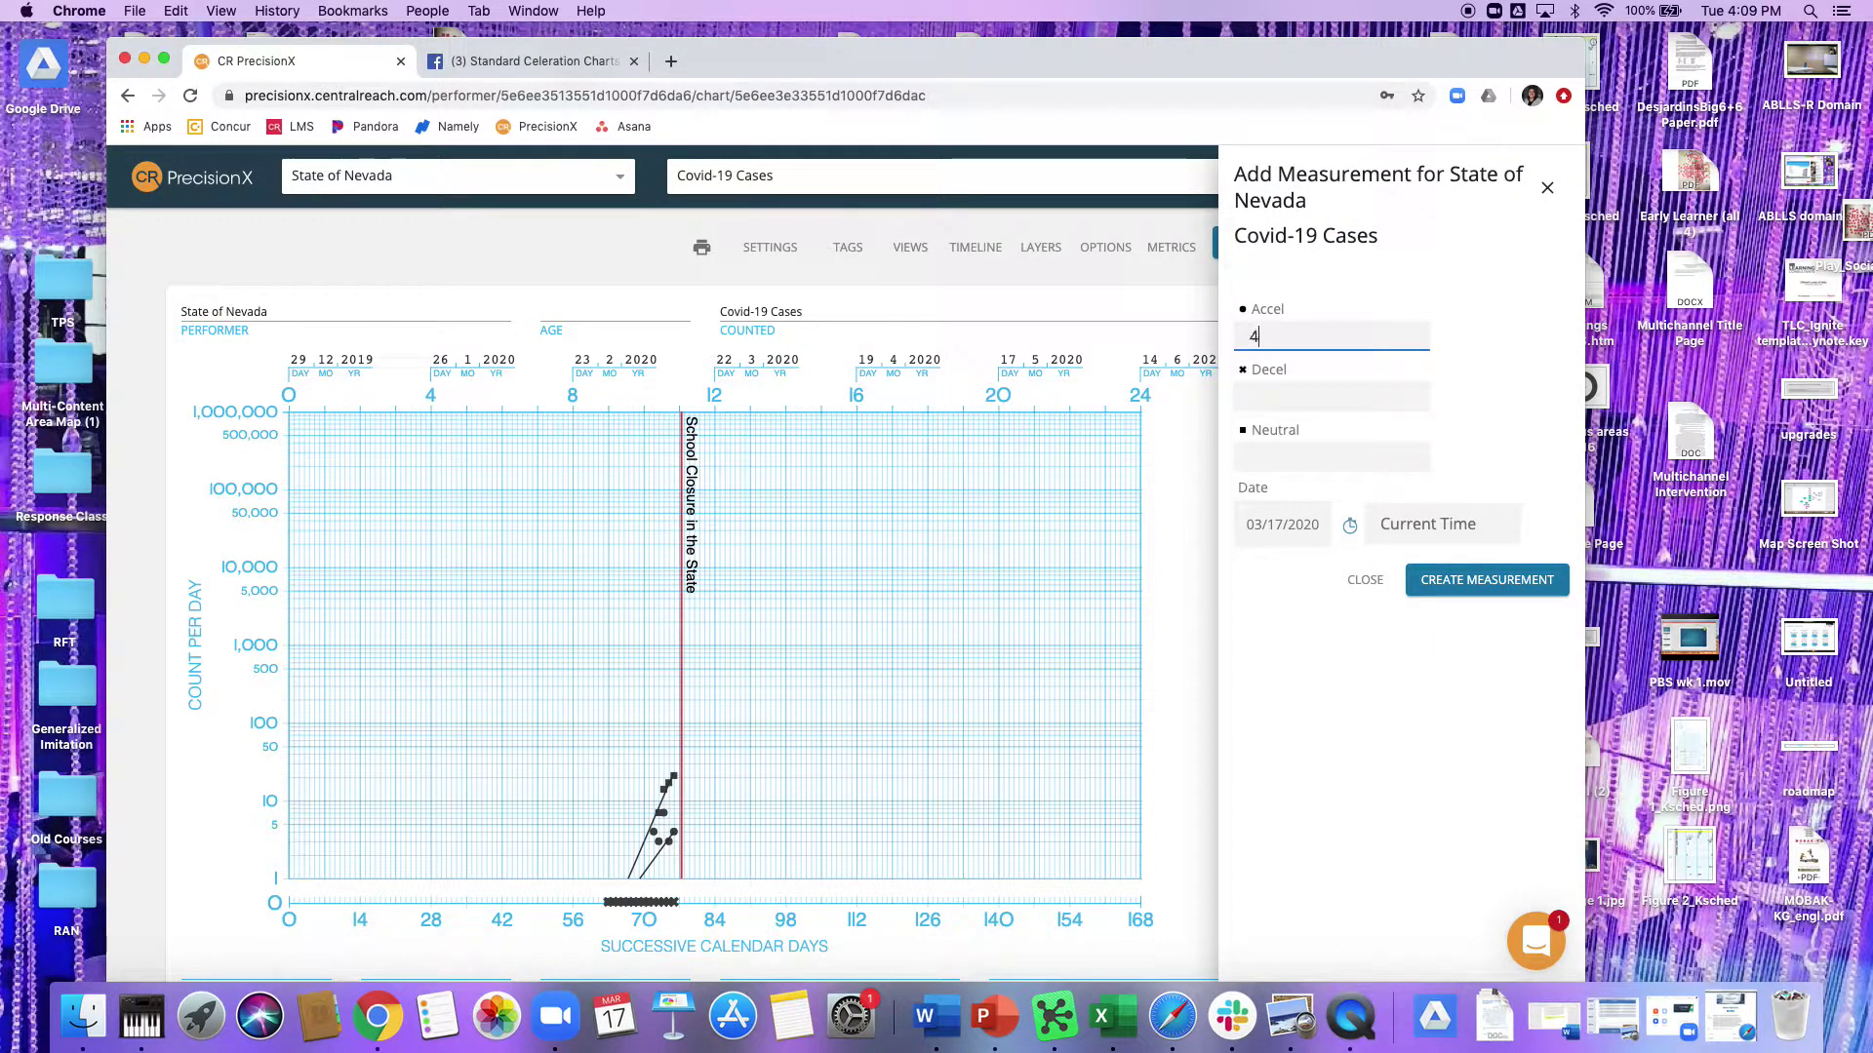
click(1257, 389)
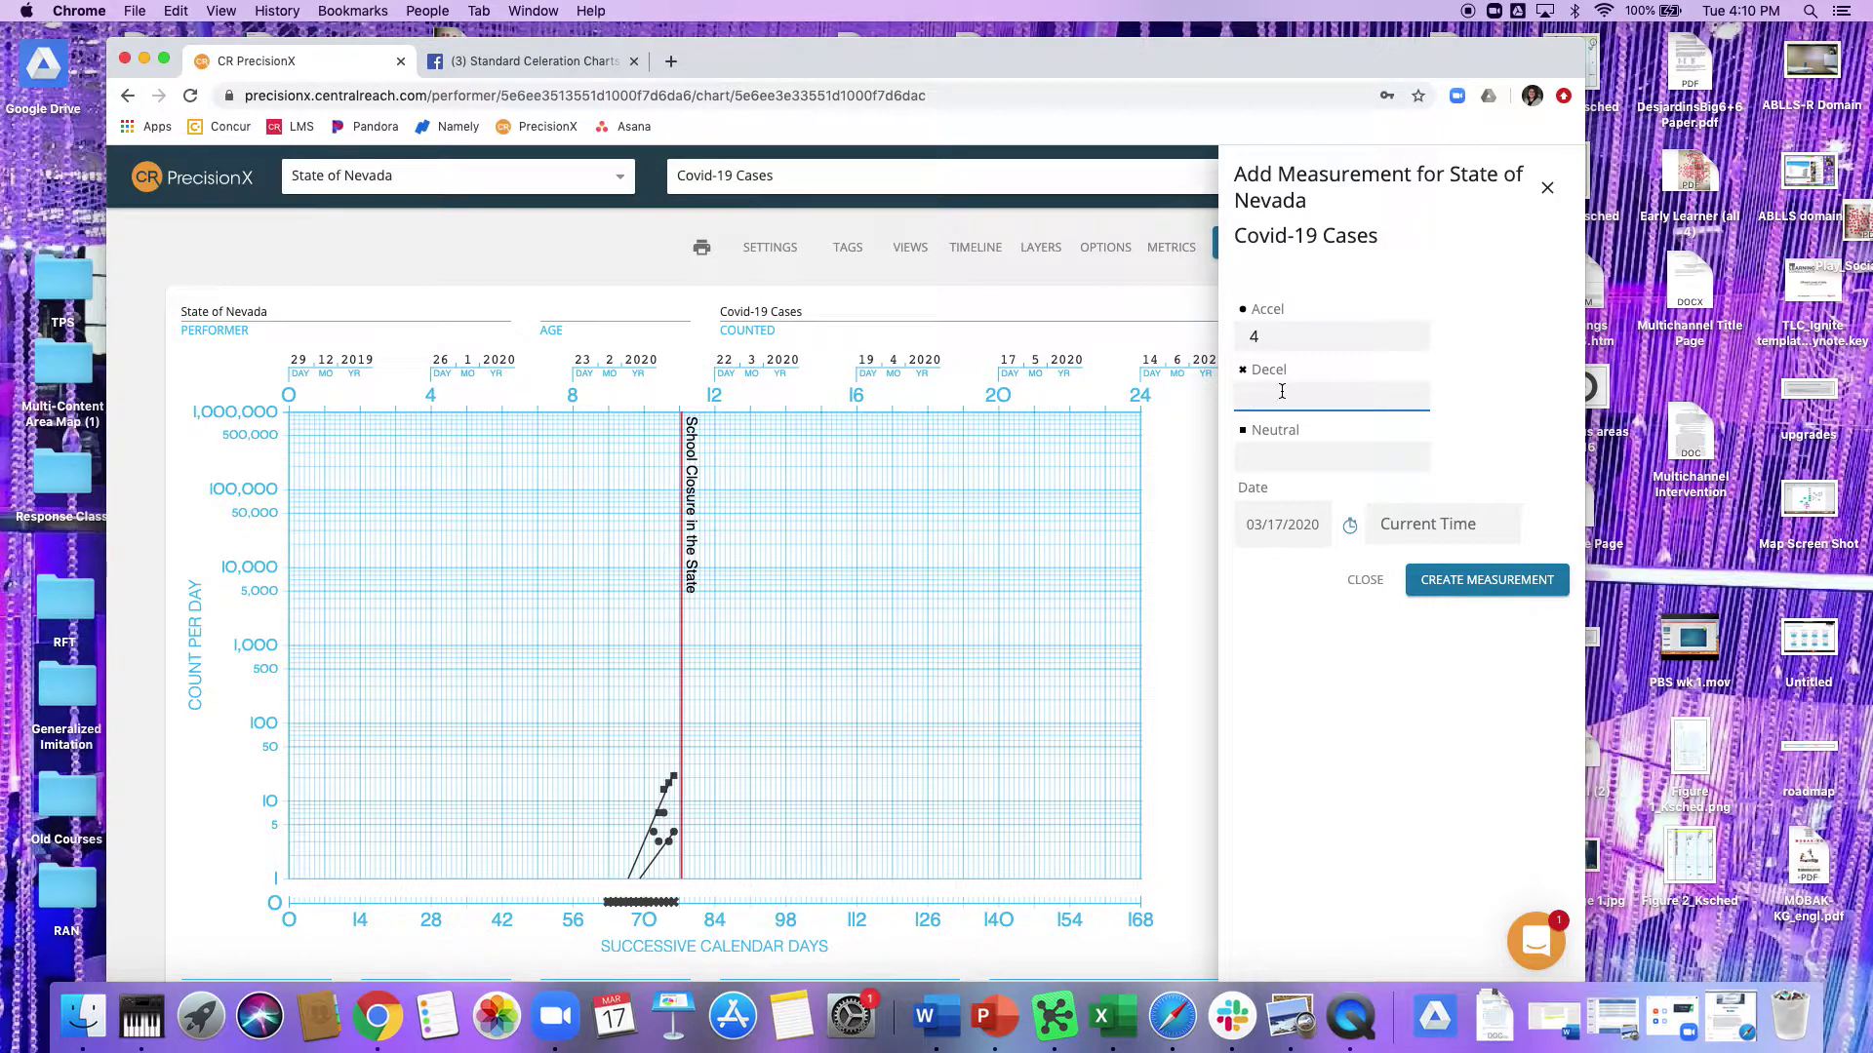
click(1263, 456)
text(55)
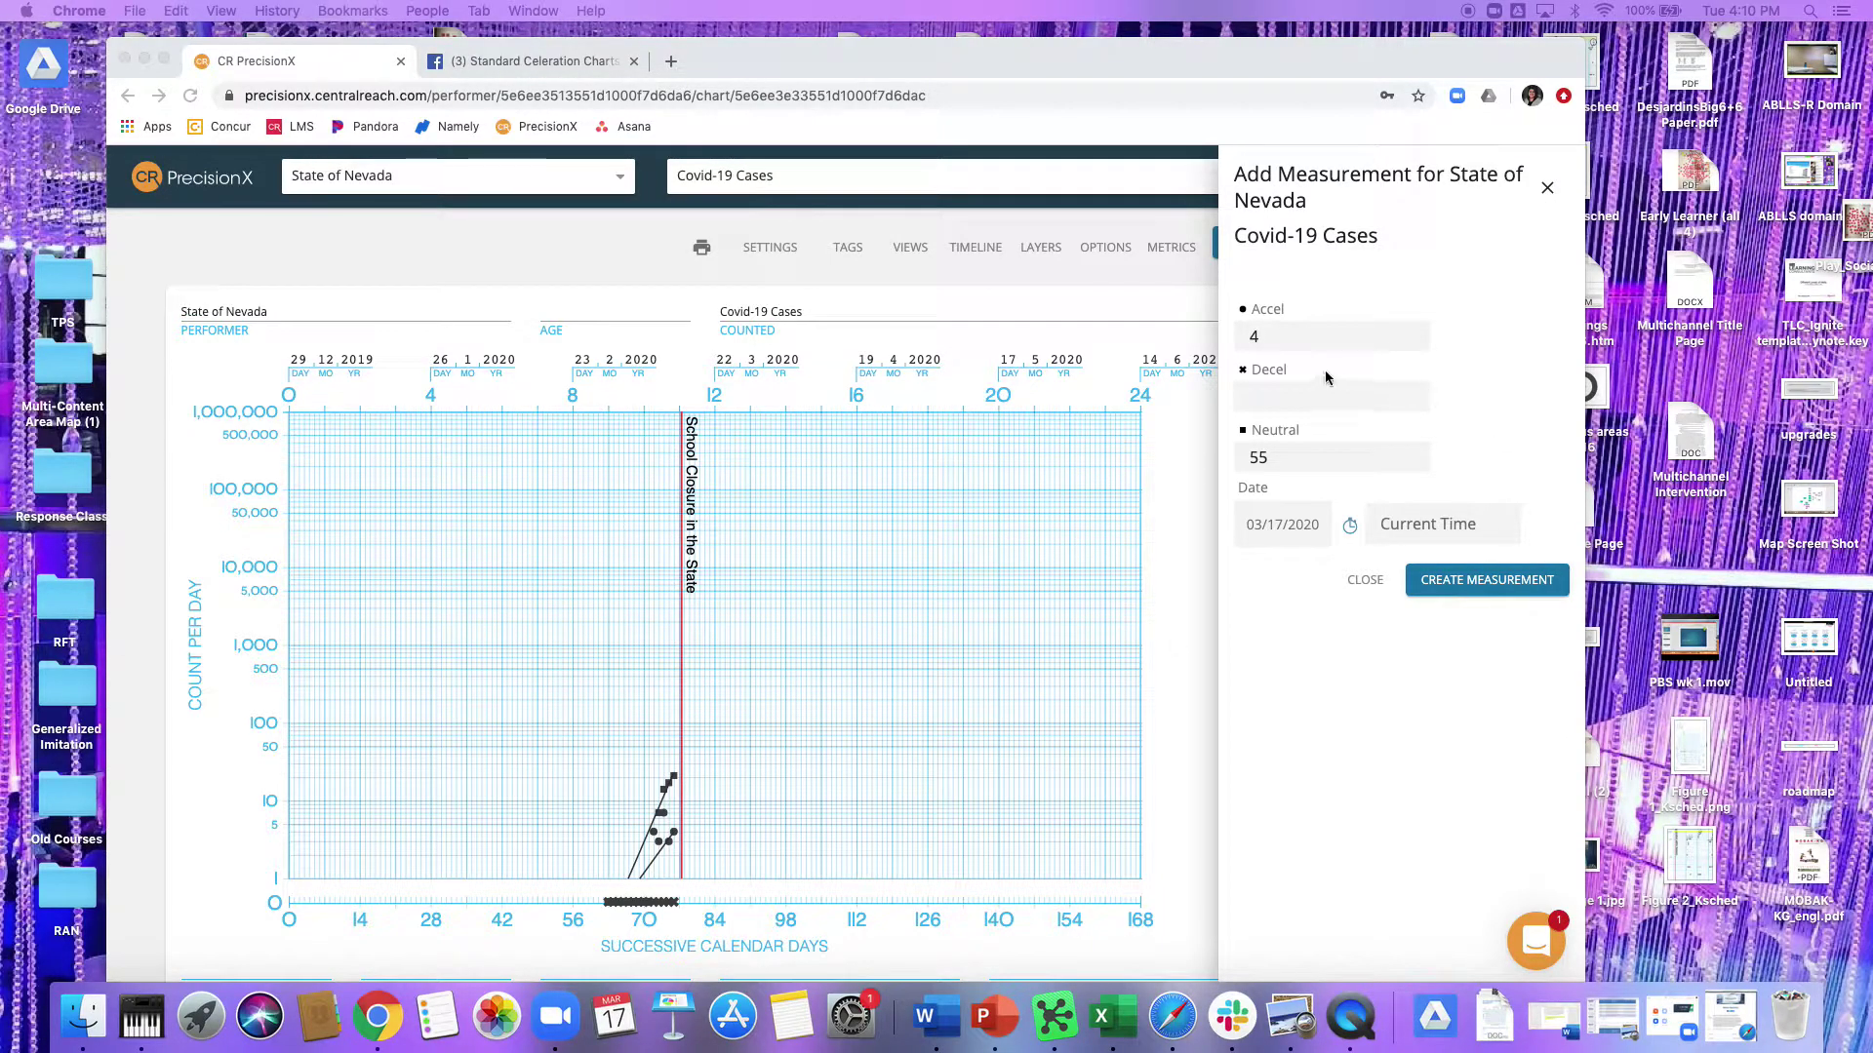
click(1313, 398)
click(1527, 389)
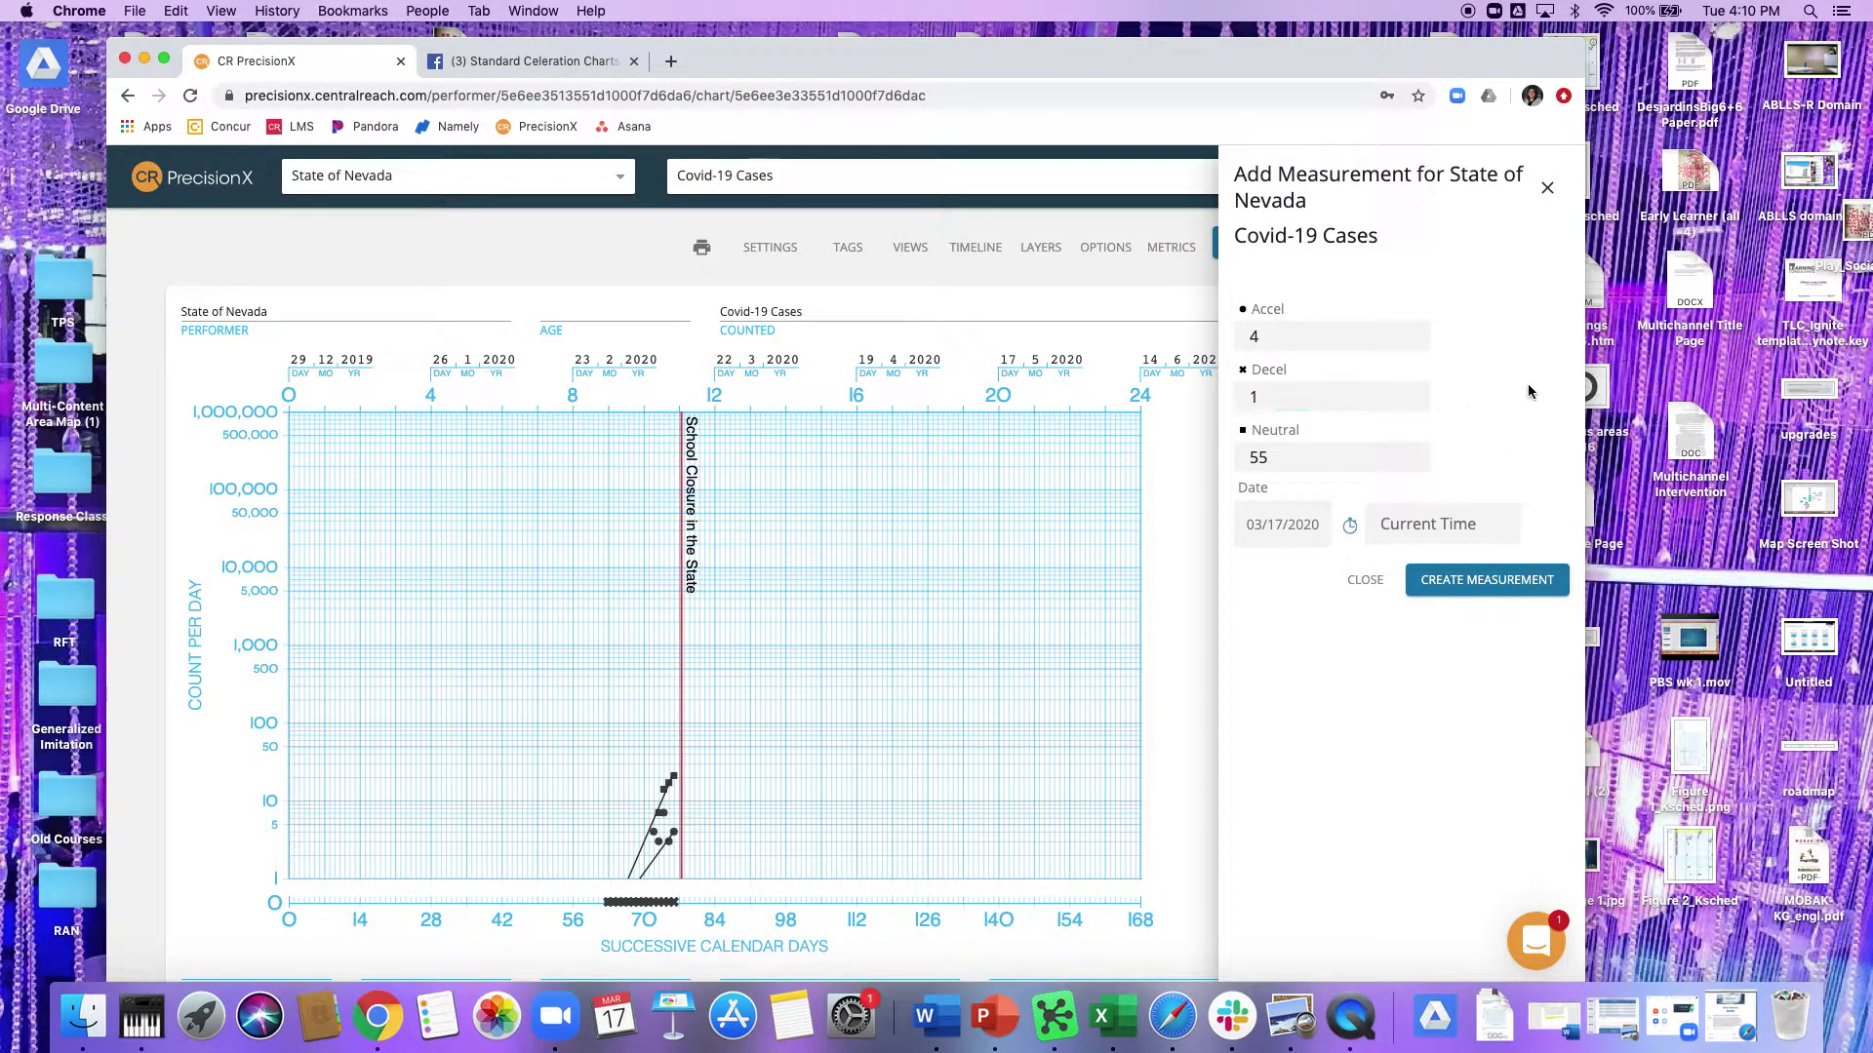
click(1453, 583)
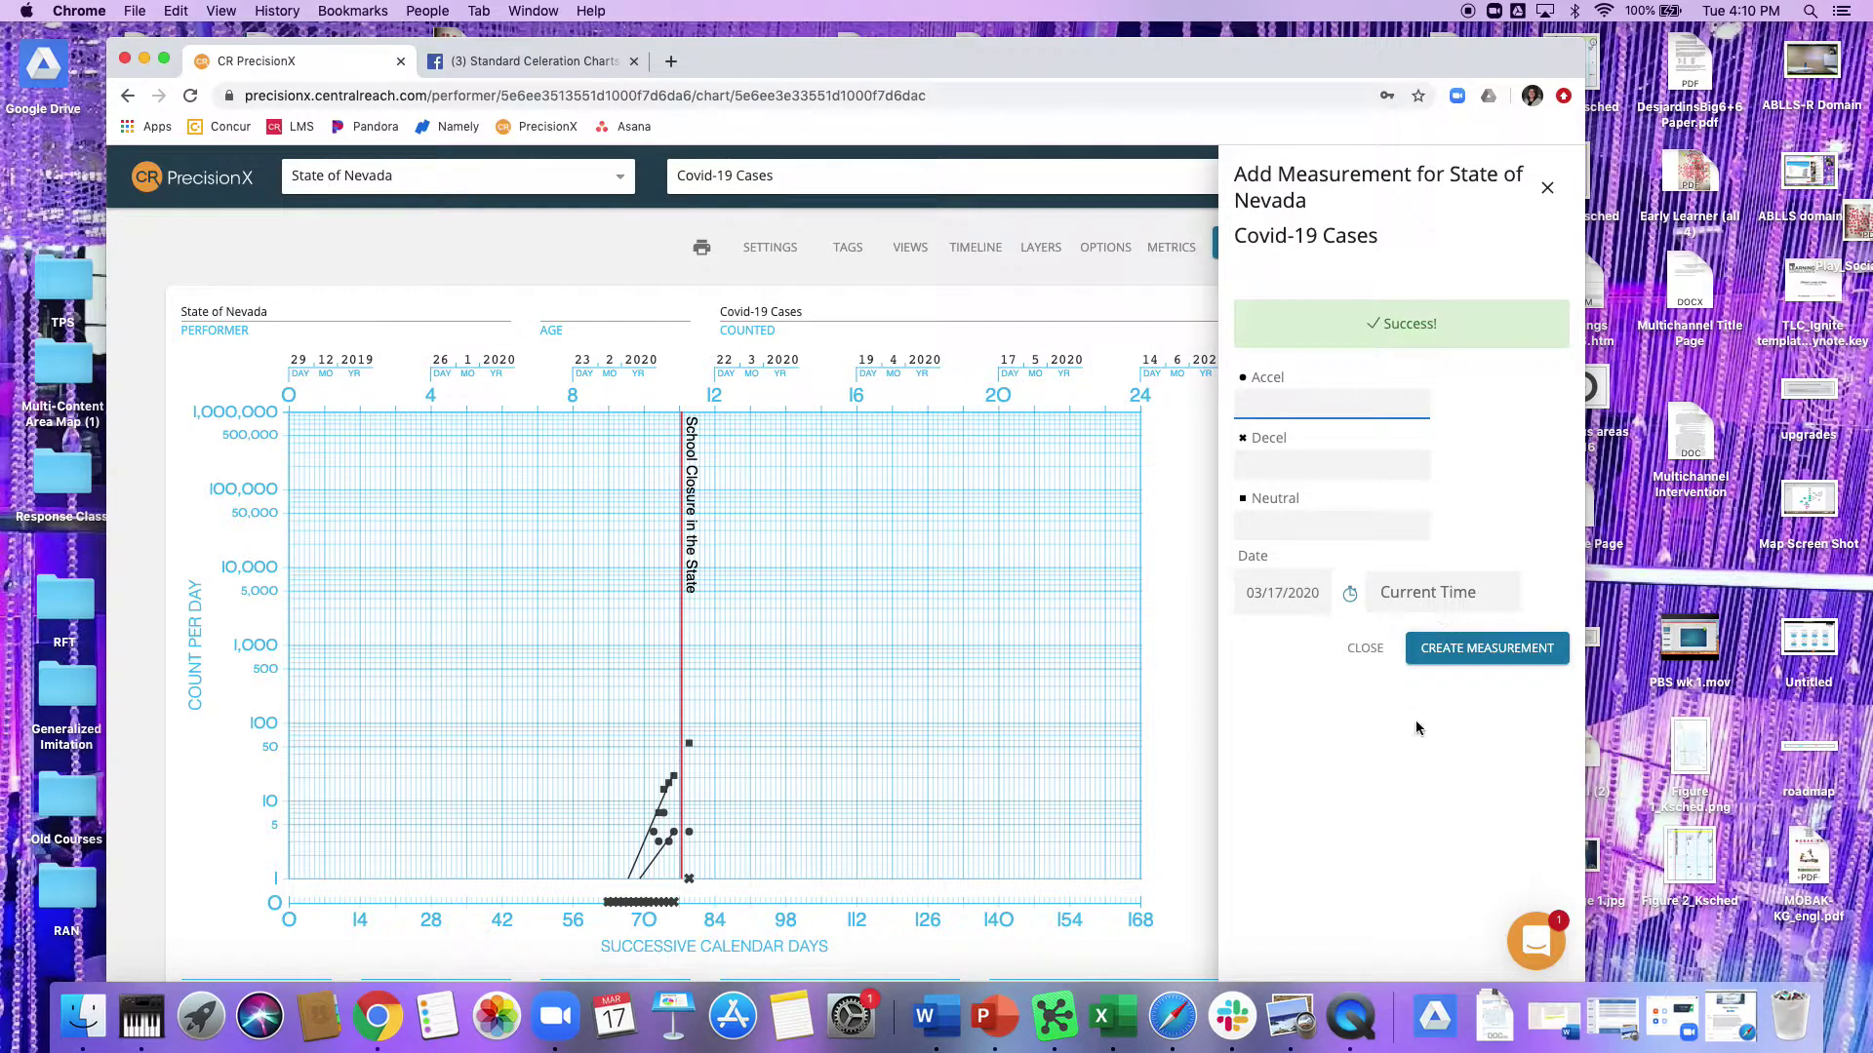
Try the dates 03/16/2020 and 03/15/2020 for a further measurement and close the form without creating it.
click(1285, 597)
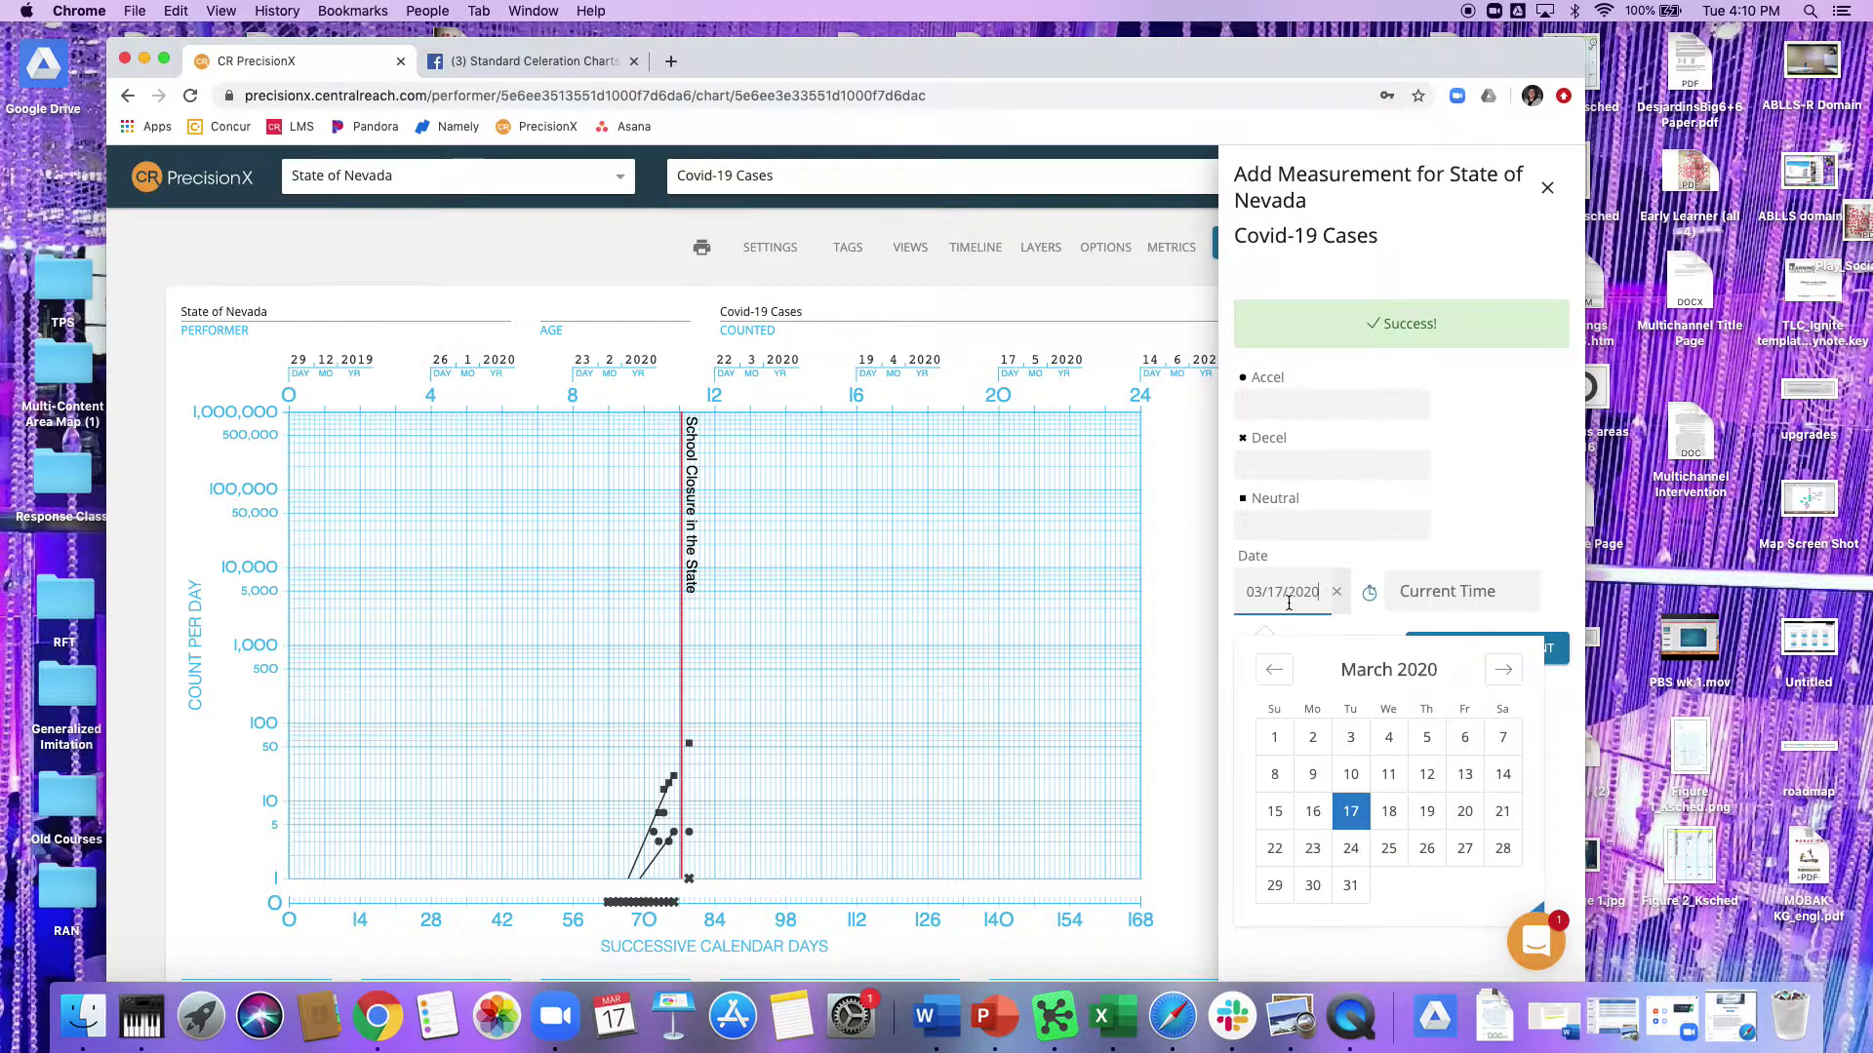
click(1312, 815)
click(1283, 592)
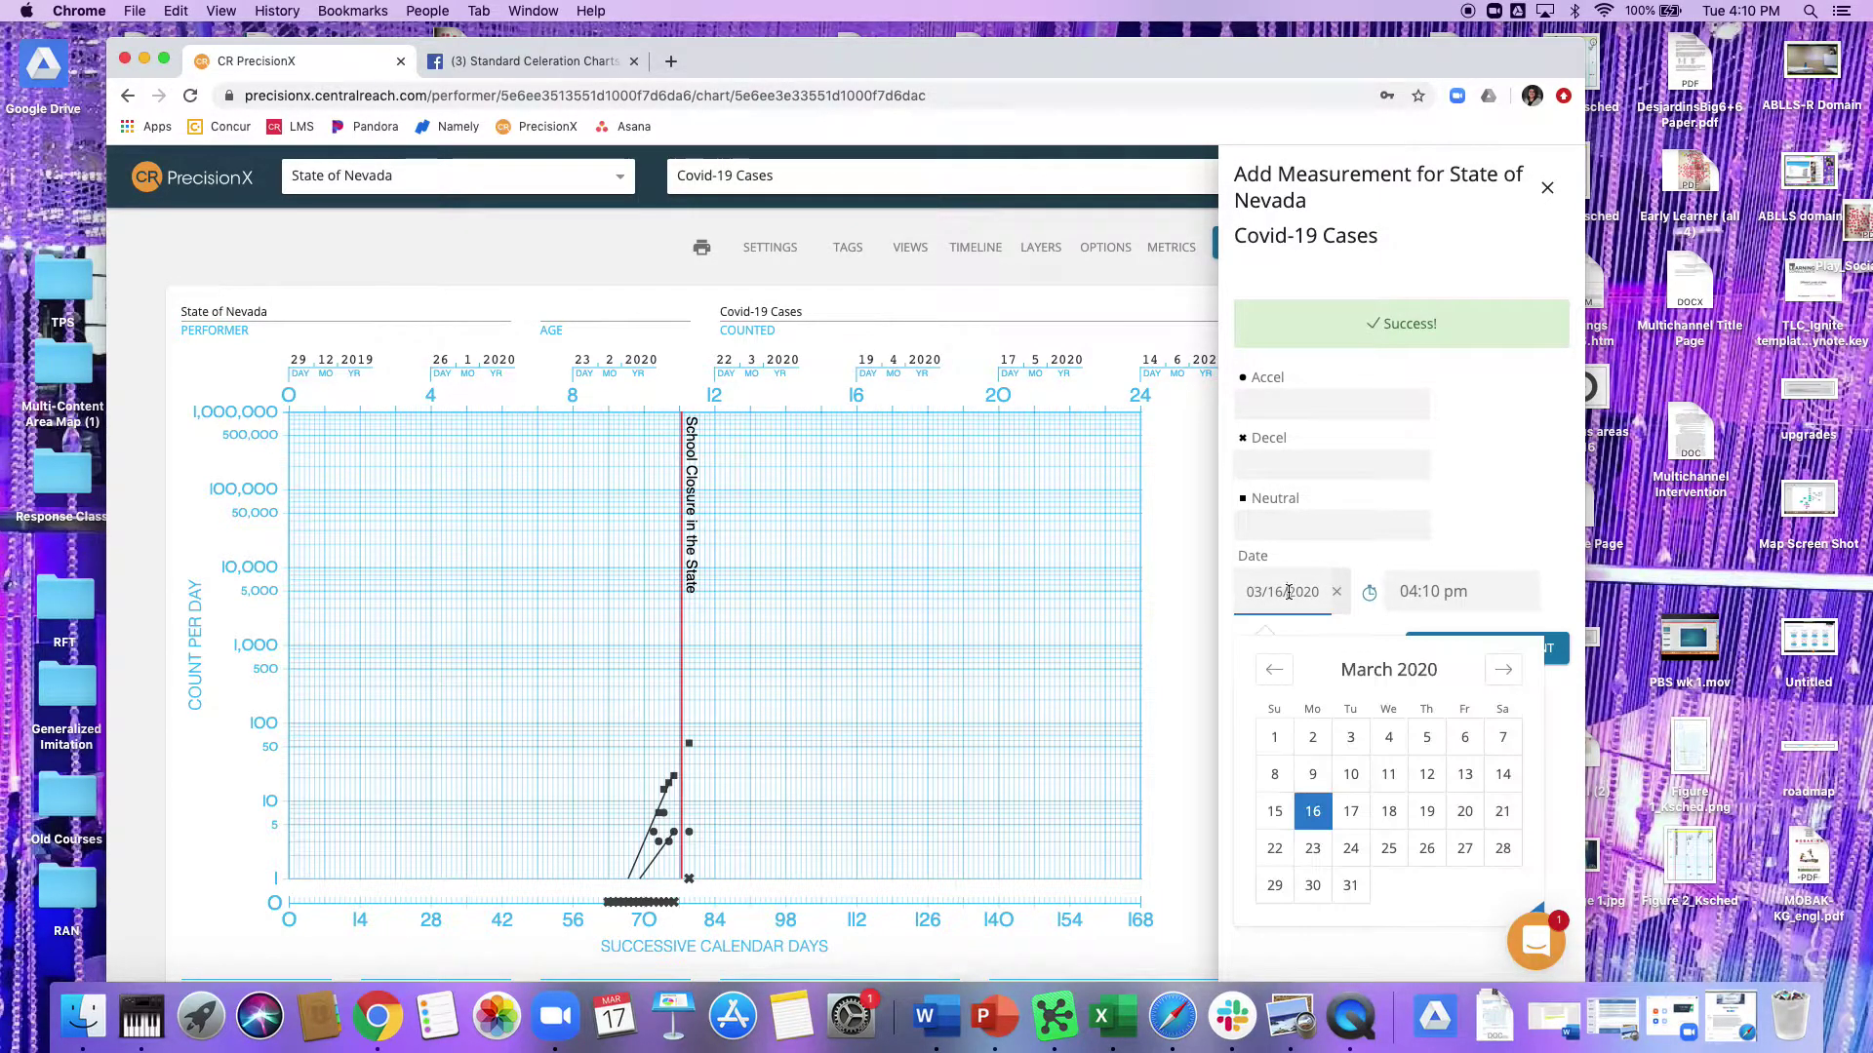
click(1275, 811)
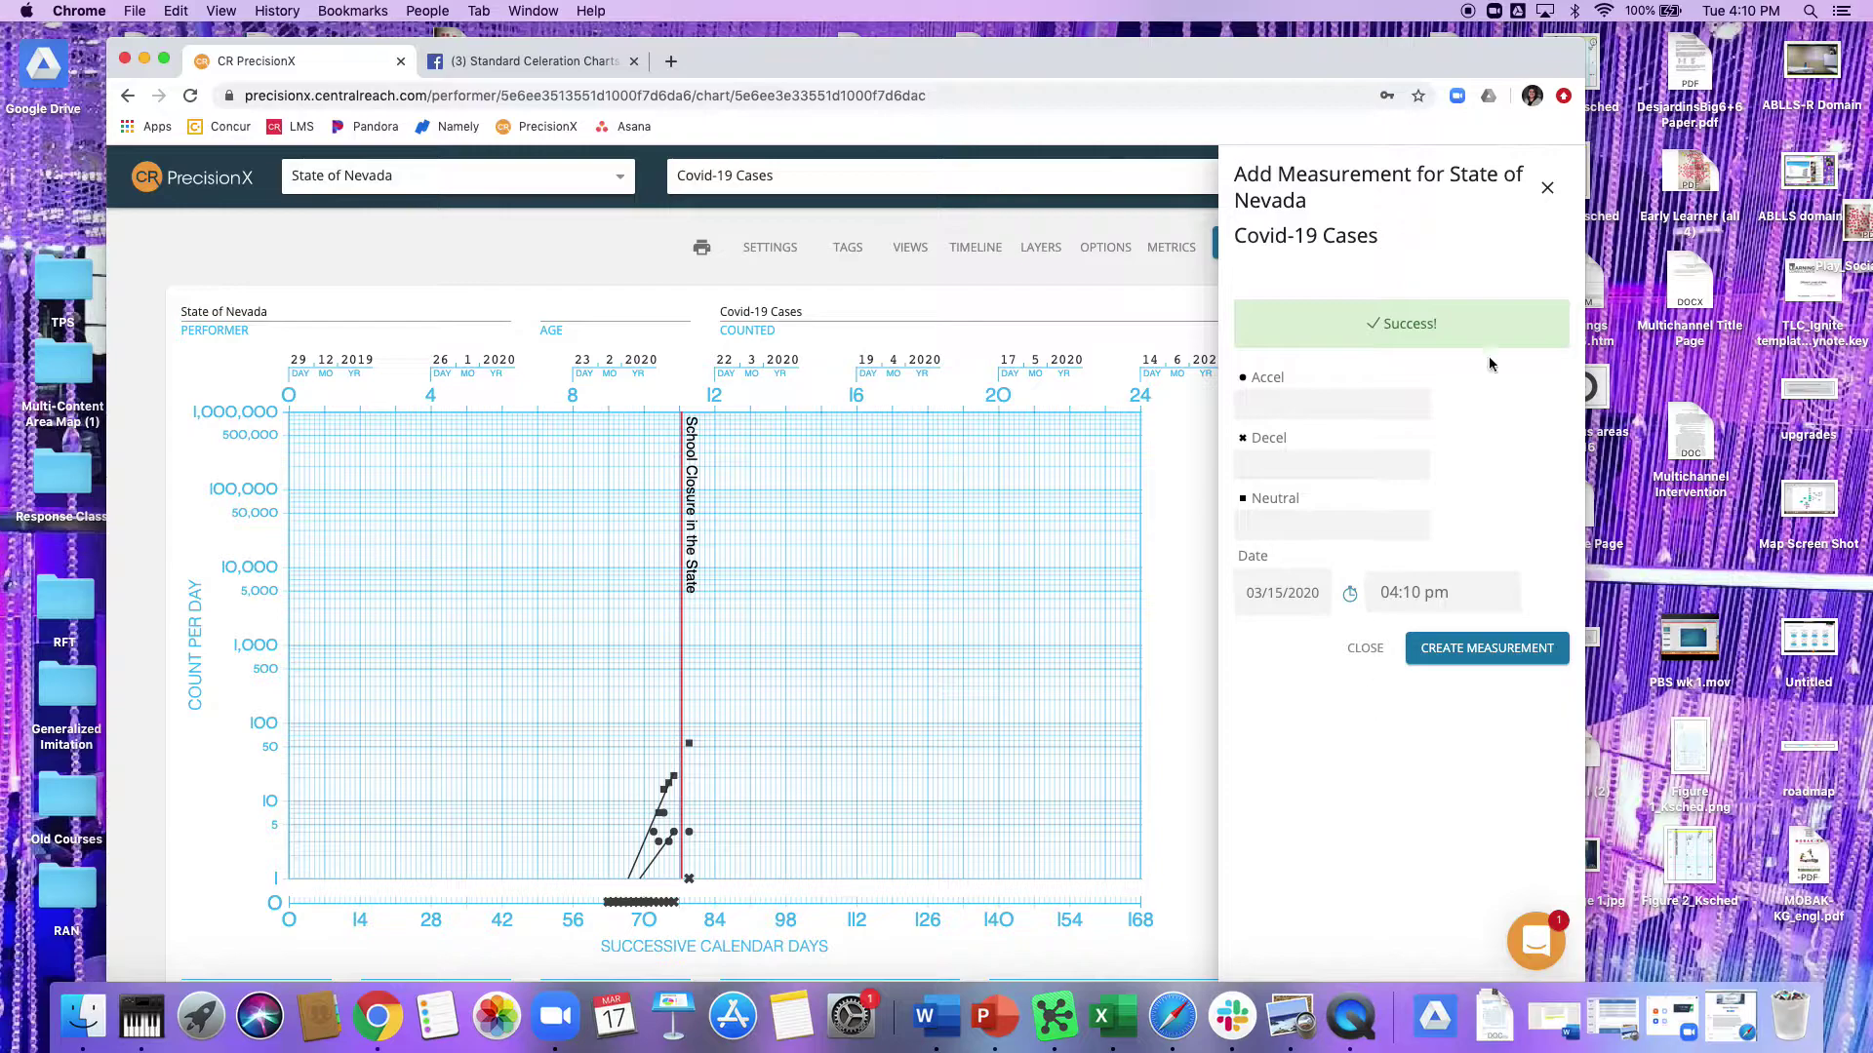
click(1547, 190)
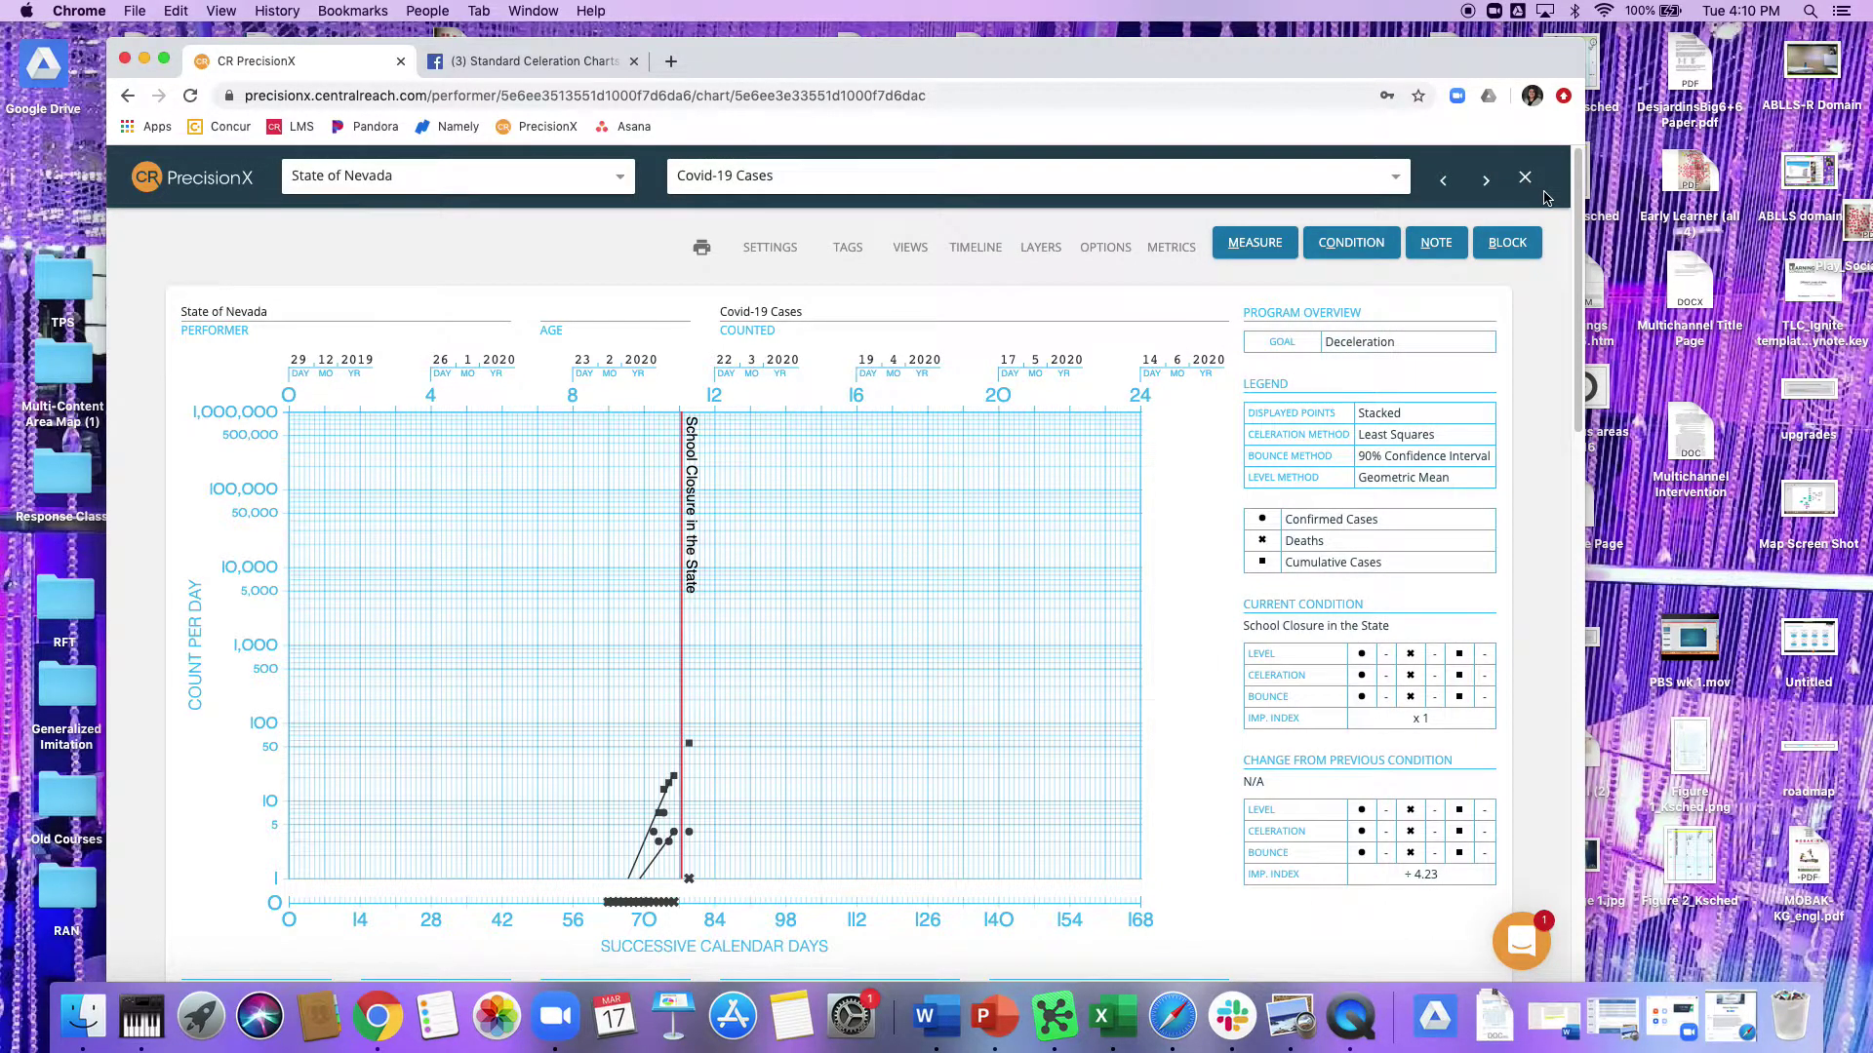
Start a new condition for the chart, try the Slice and Annotation types, and keep Intervention as its type.
click(1351, 242)
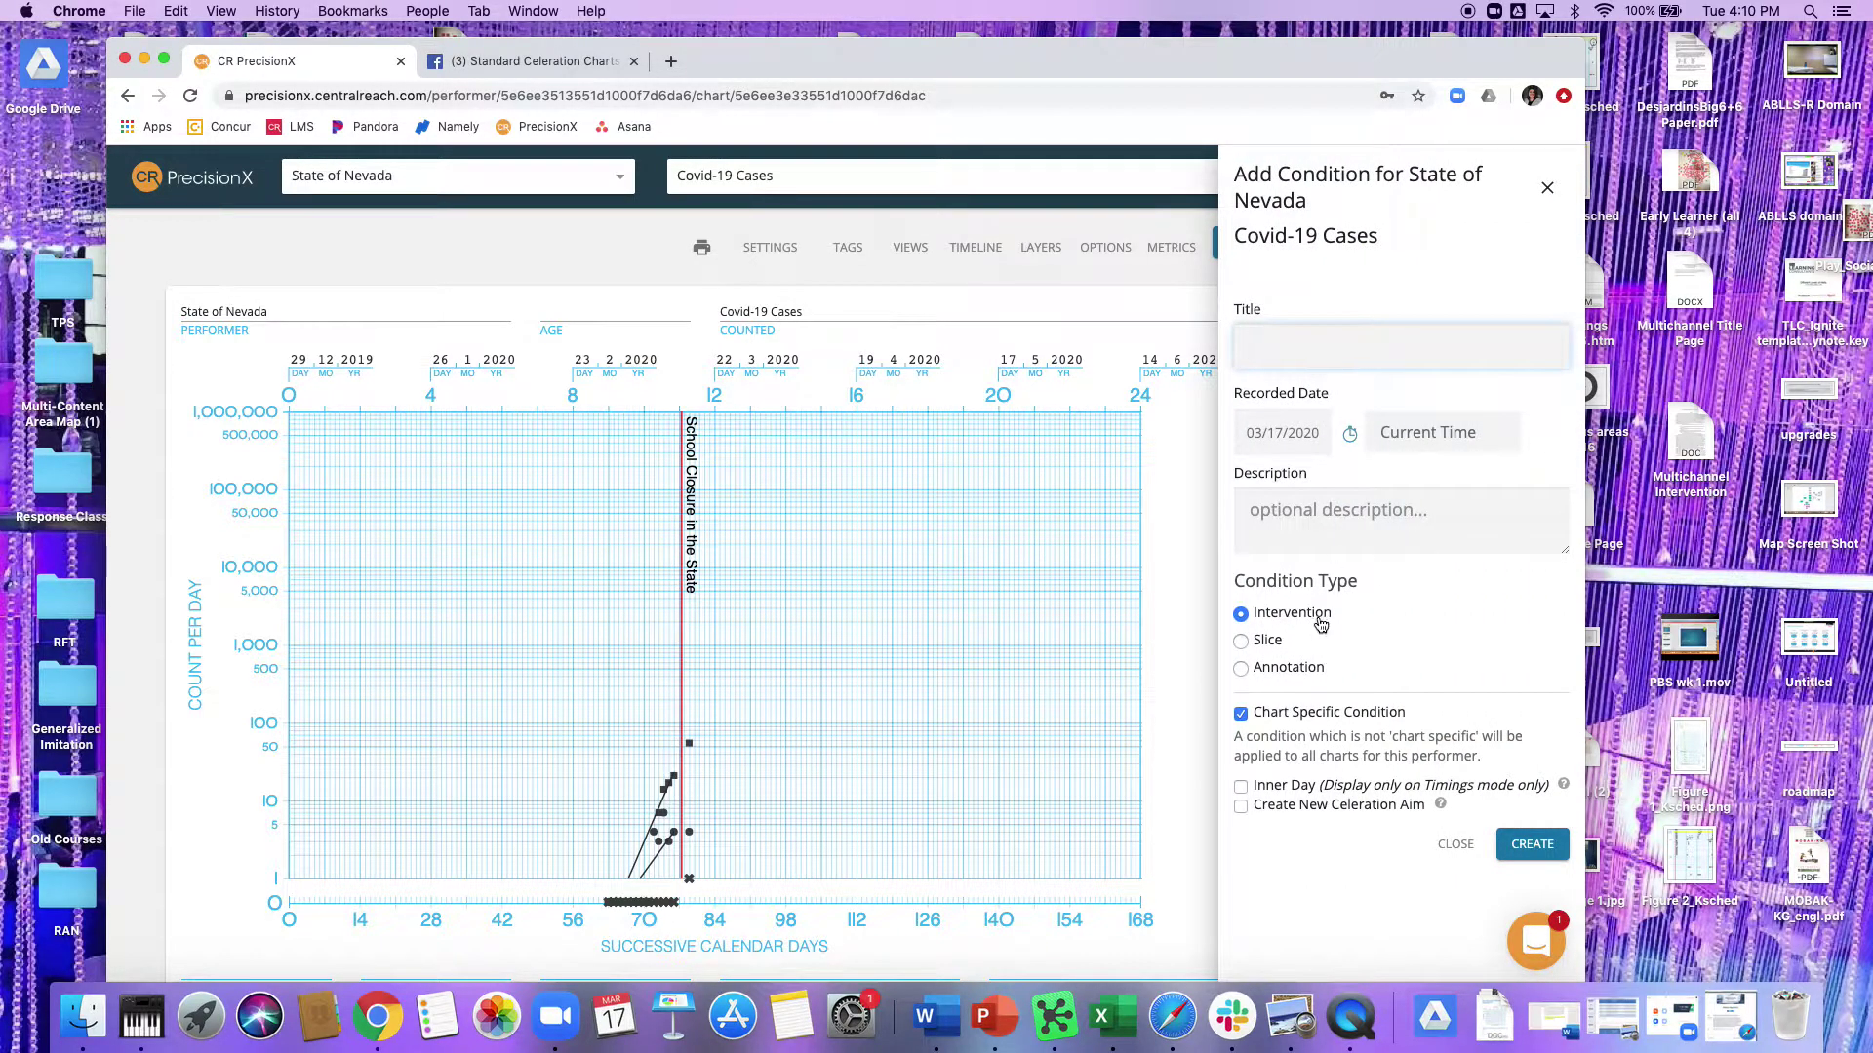
click(1272, 648)
click(1271, 620)
click(1271, 644)
click(1280, 617)
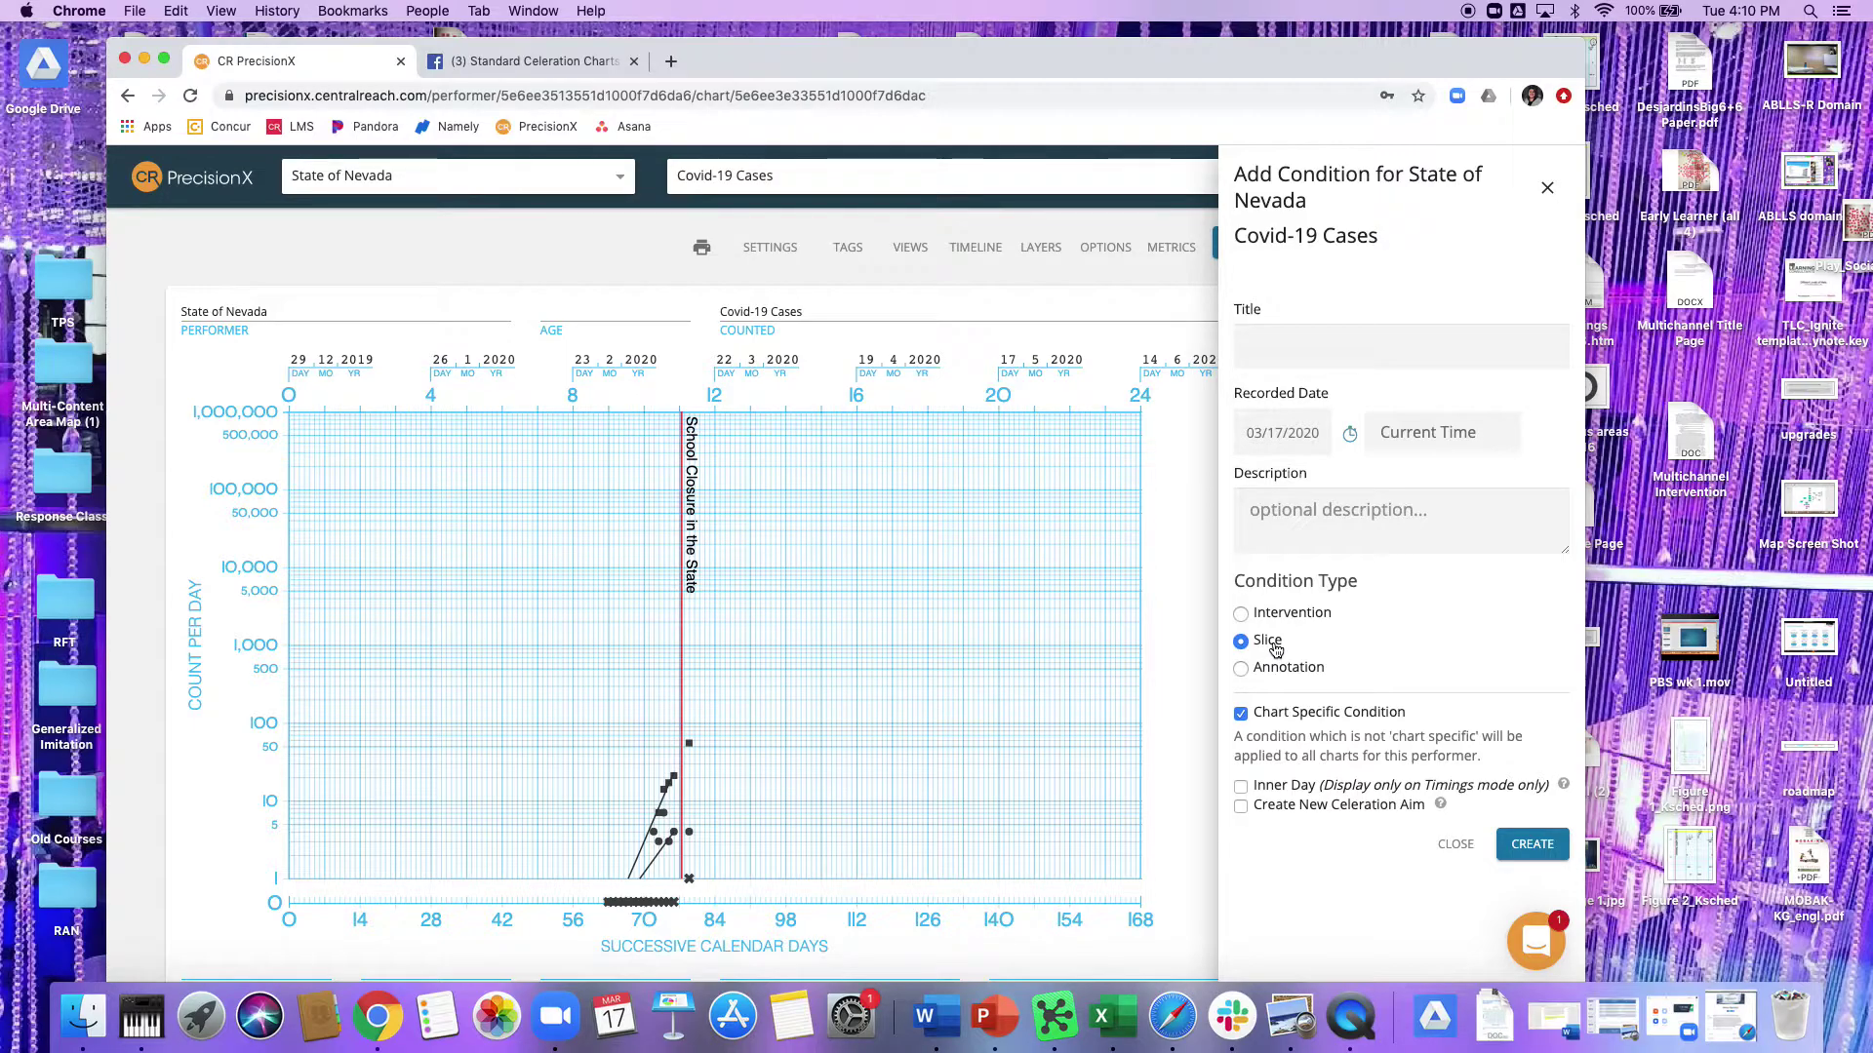
click(1279, 670)
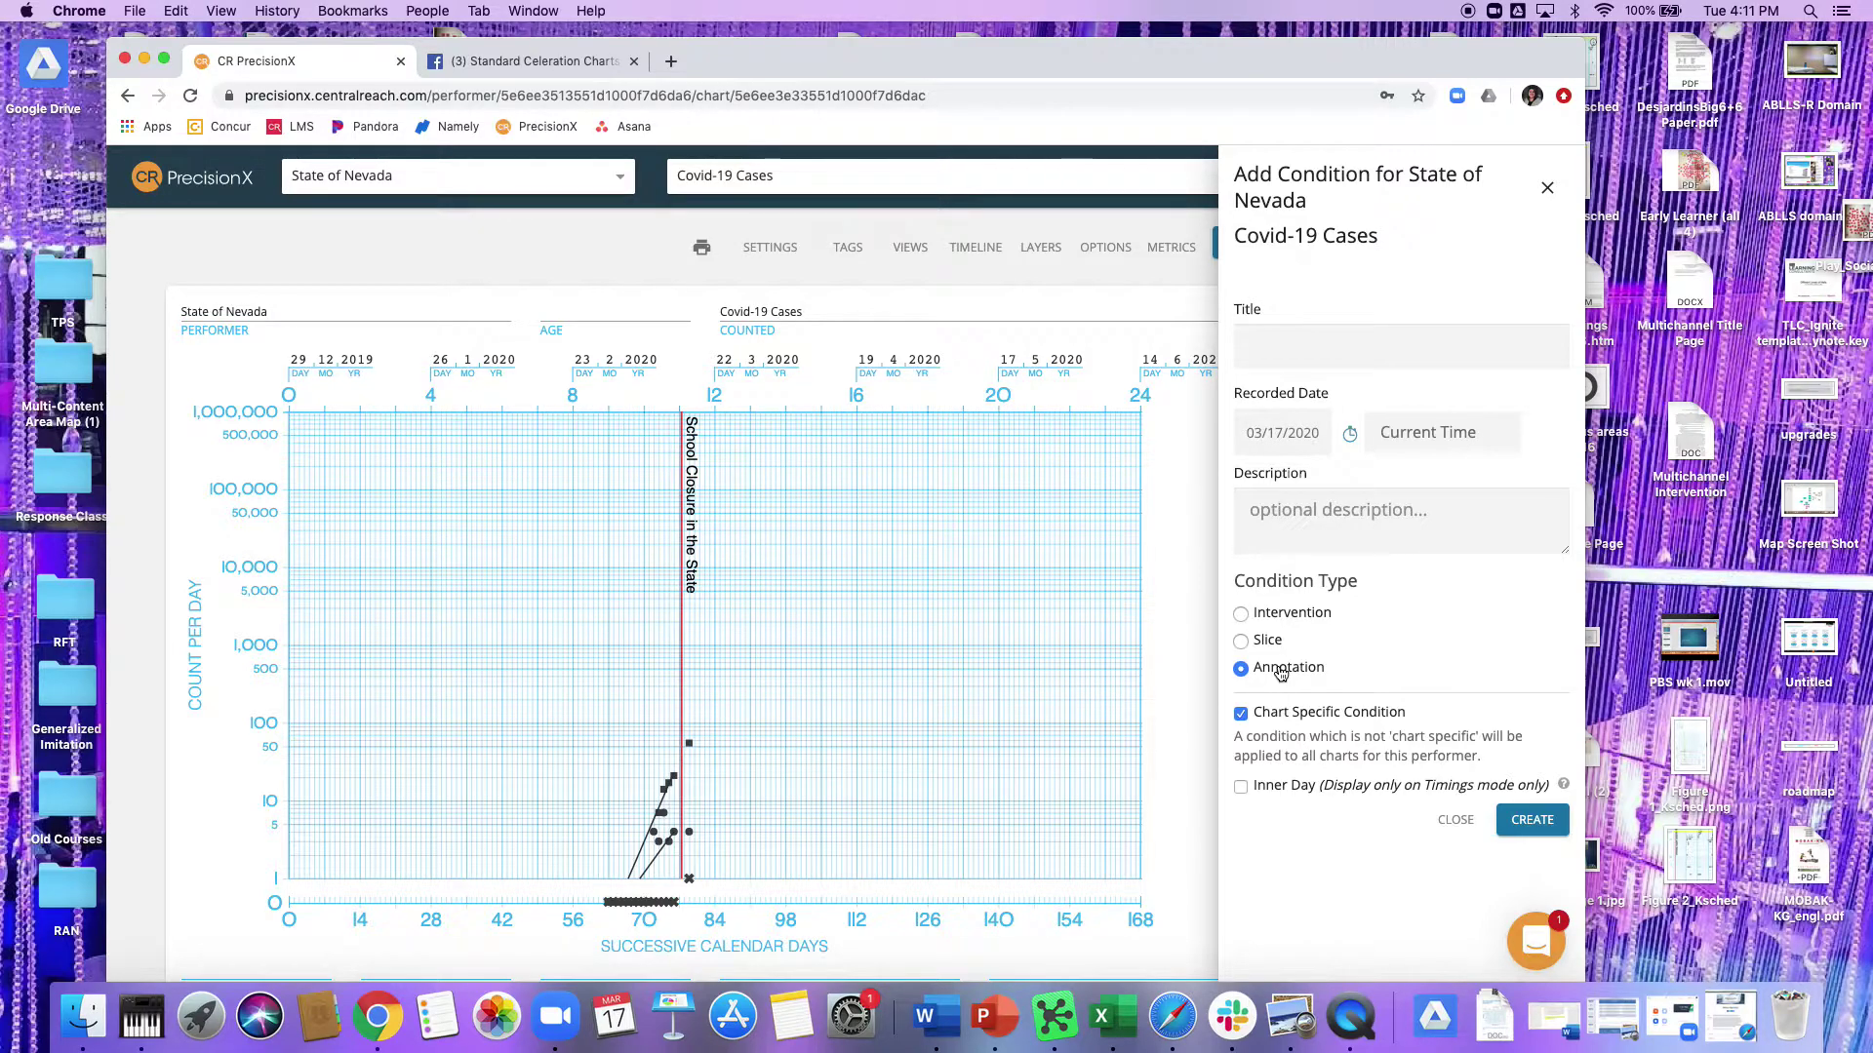
click(1257, 613)
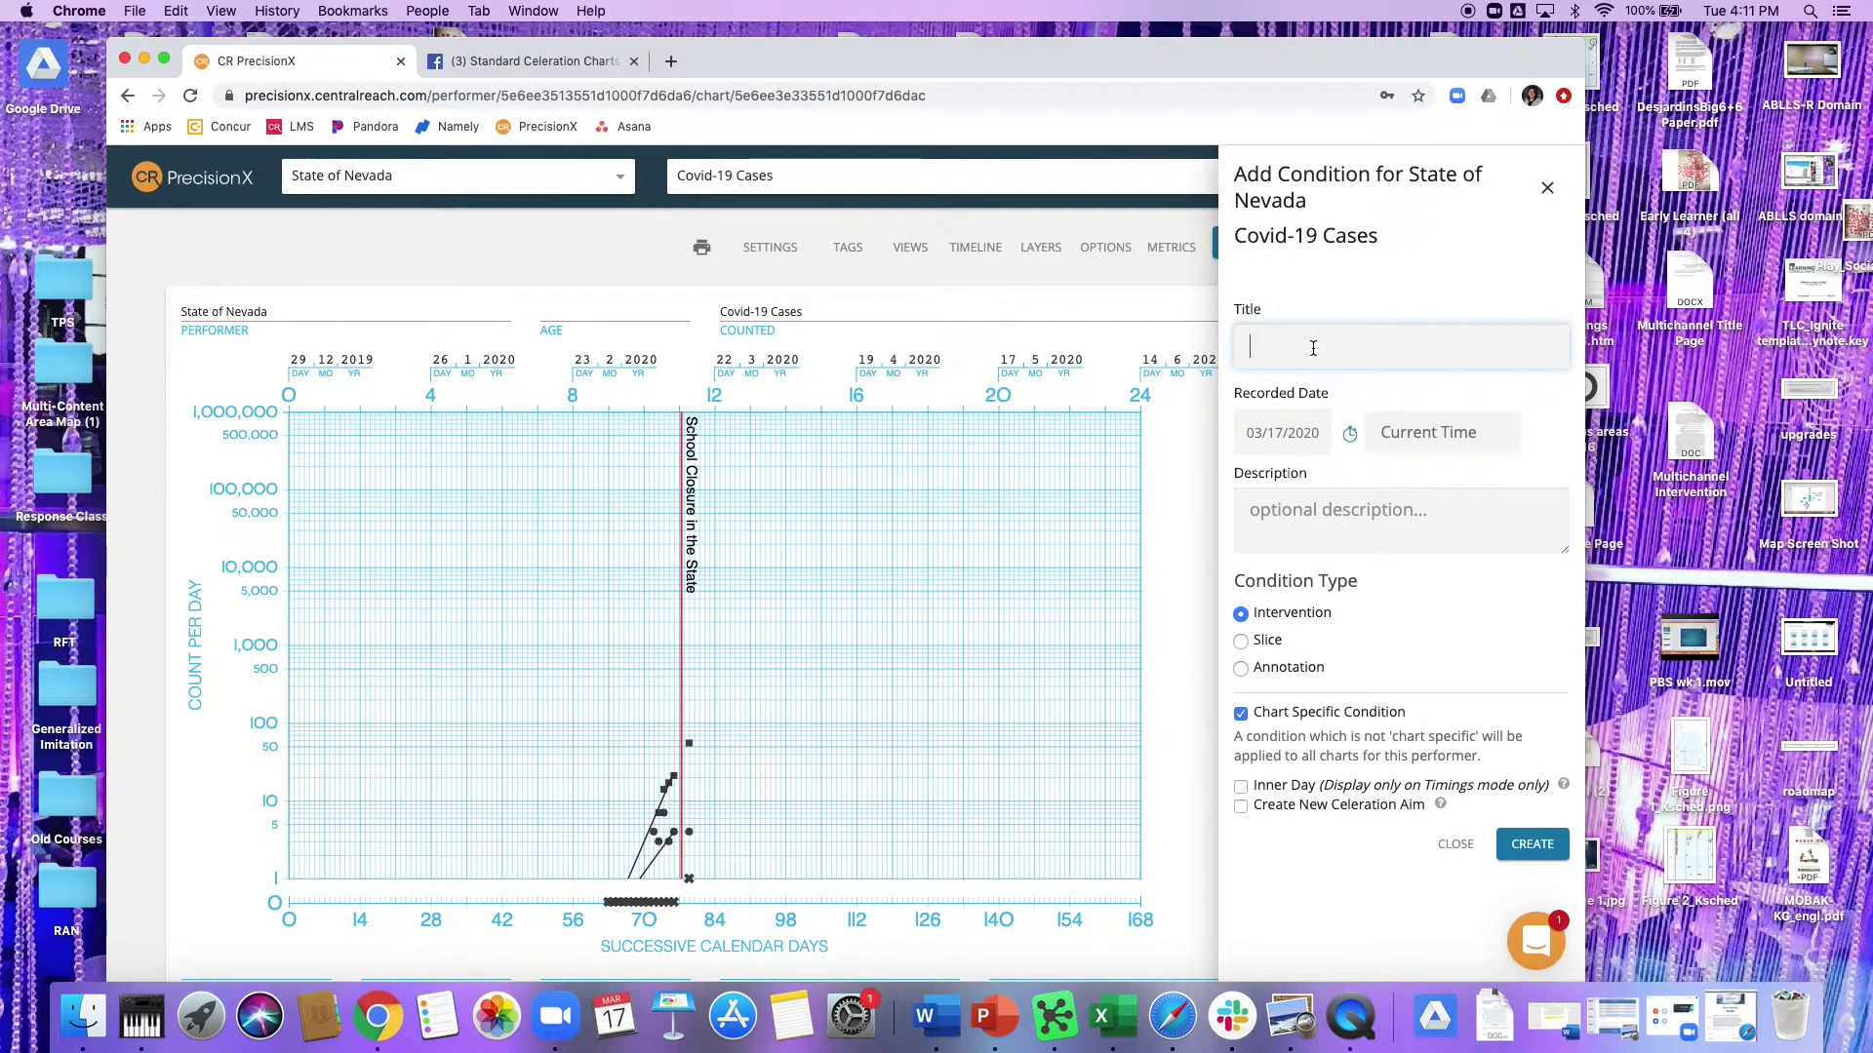
Title the condition "Non-essential Business Closures" and keep 03/17/2020 as its recorded date.
text(Only 10 p)
key(BackSpace)
key(BackSpace)
key(BackSpace)
key(BackSpace)
key(BackSpace)
key(BackSpace)
key(BackSpace)
text(Business Clu)
key(BackSpace)
key(BackSpace)
key(BackSpace)
key(BackSpace)
text(Non-essential Business Closures)
click(1284, 432)
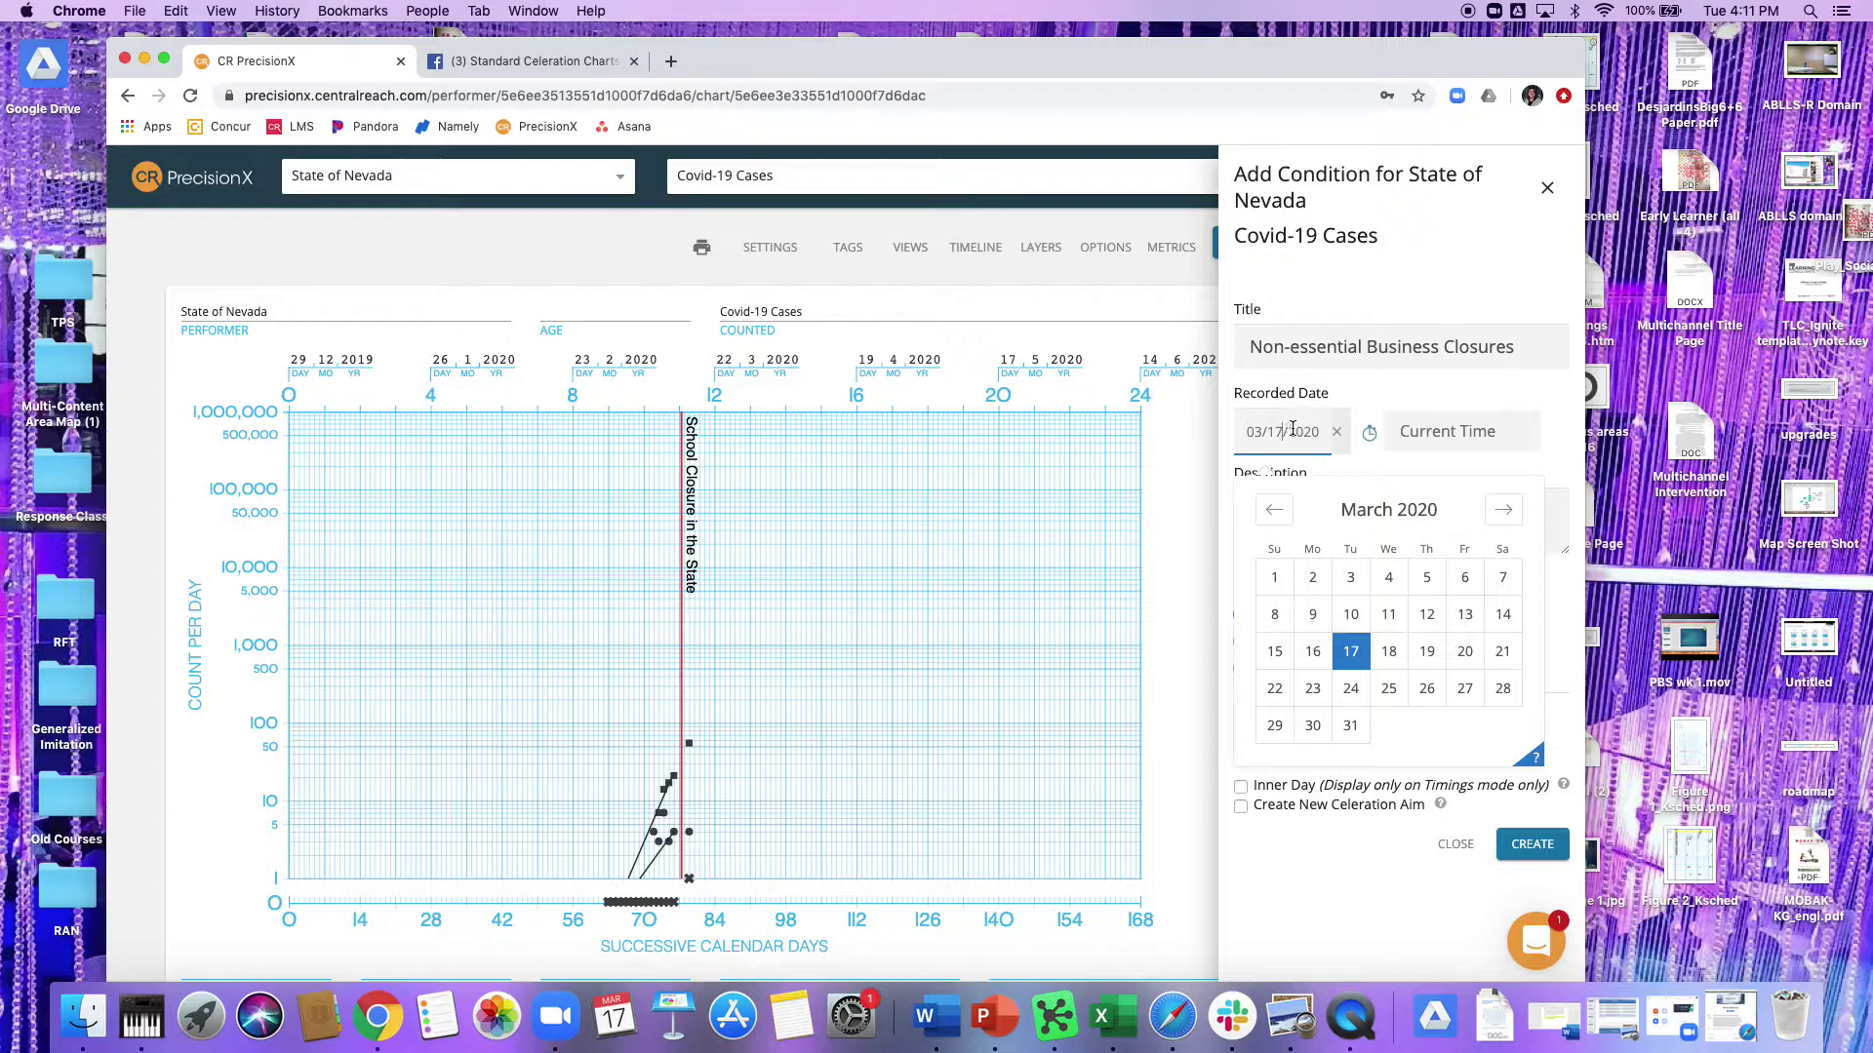
click(1380, 396)
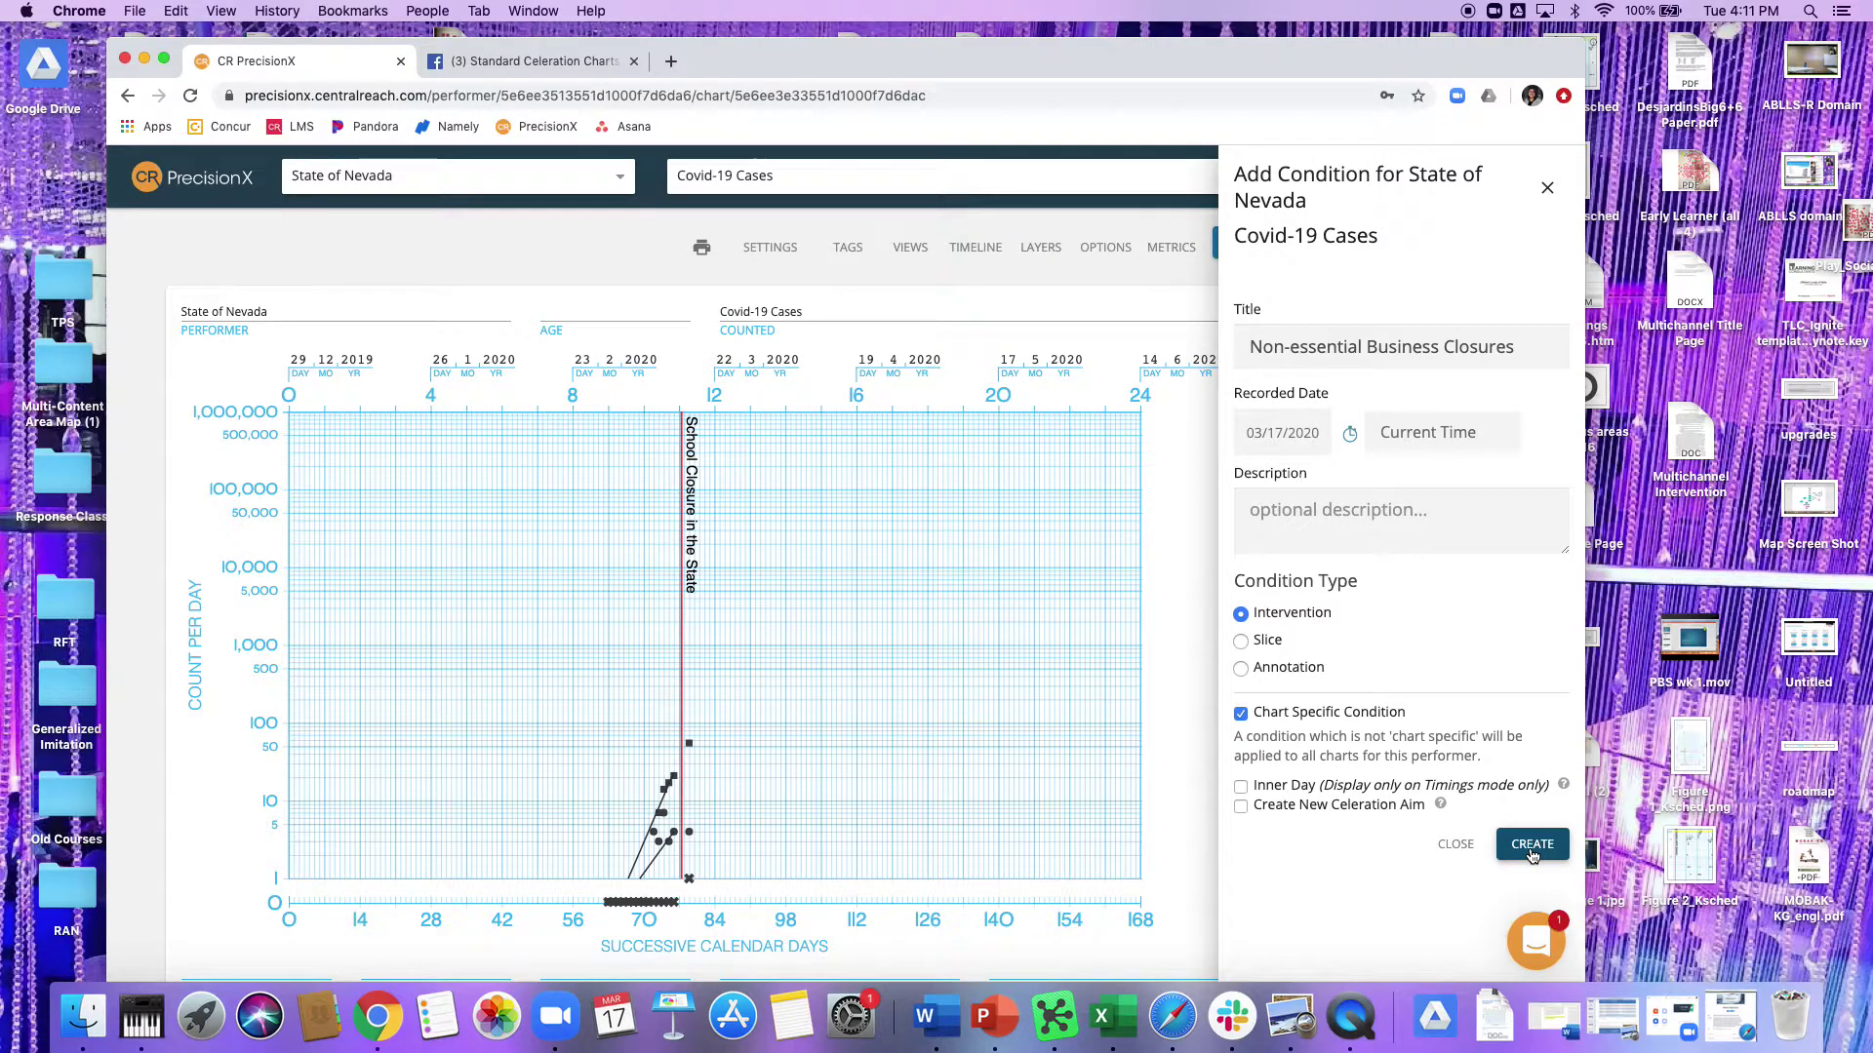
Enter the placeholder description "asldkfjalsdkjfalskdflskdjf l", create the condition and close its form.
click(1407, 522)
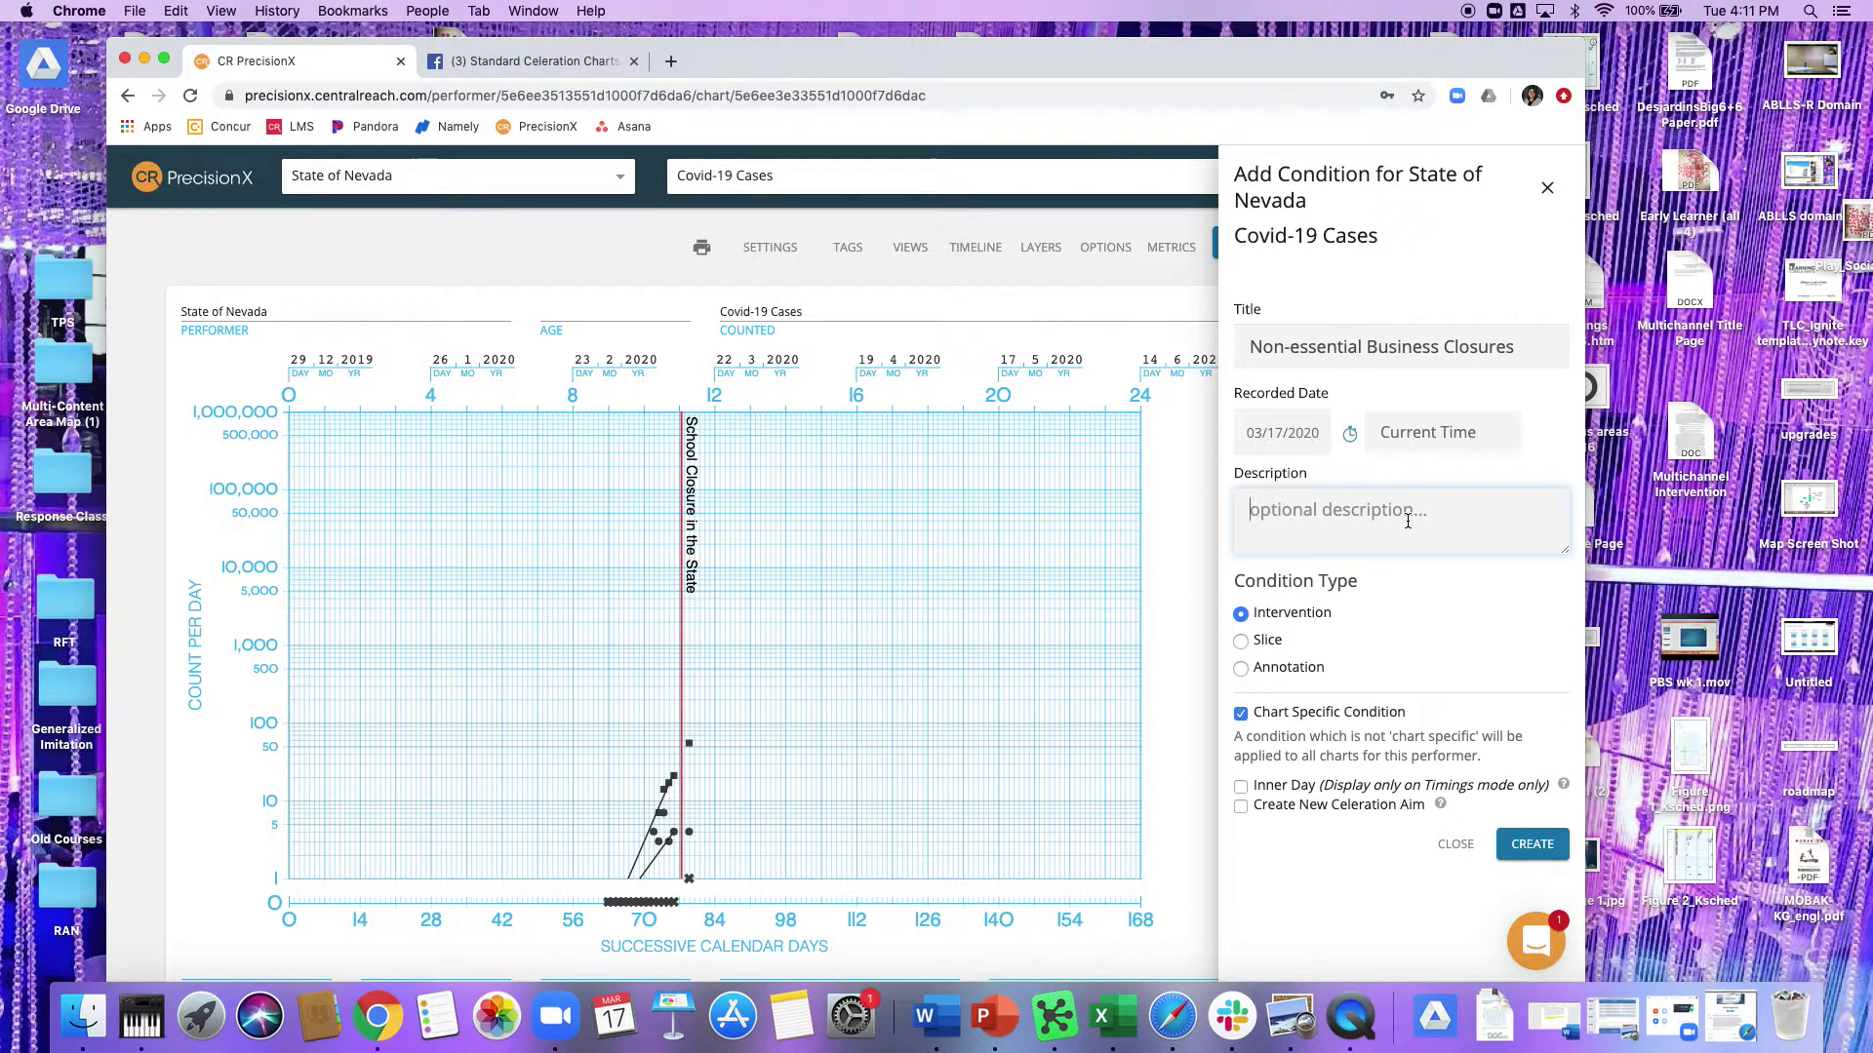
text(asldkfjalsdkjfalskdflskdjf)
click(1529, 856)
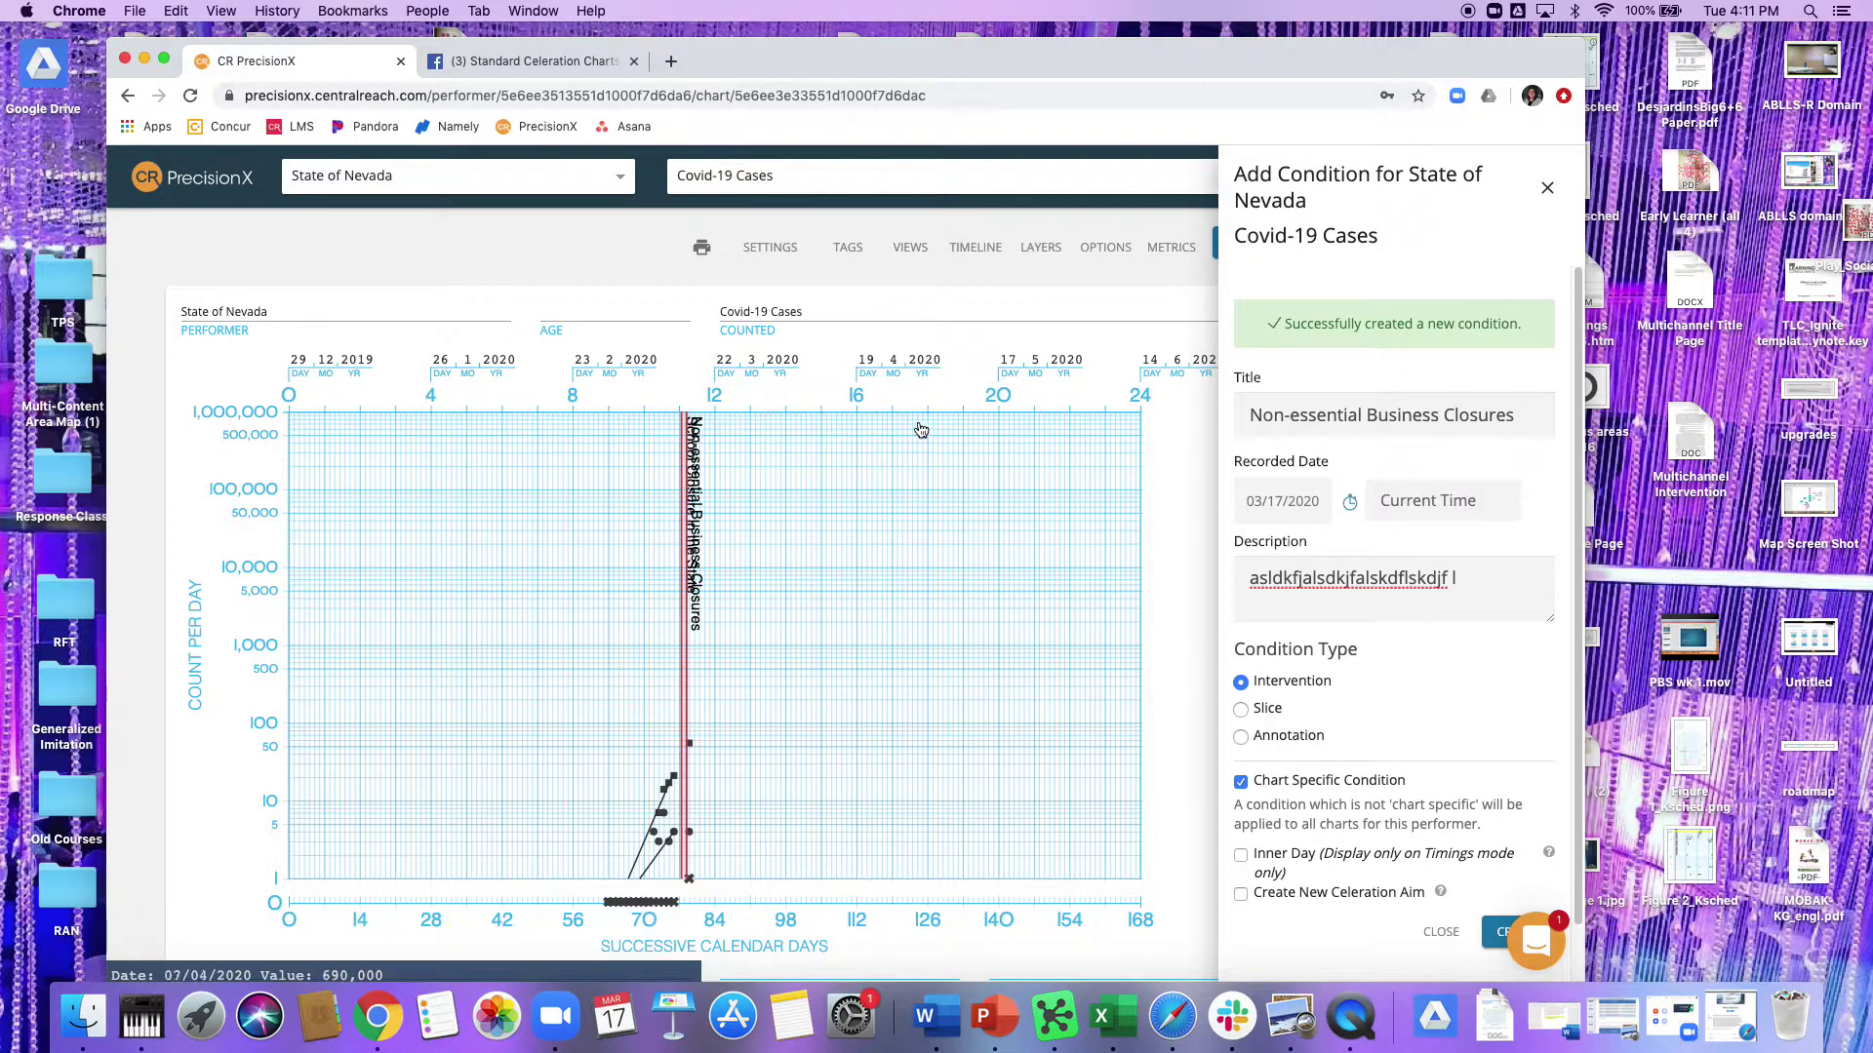
click(1547, 187)
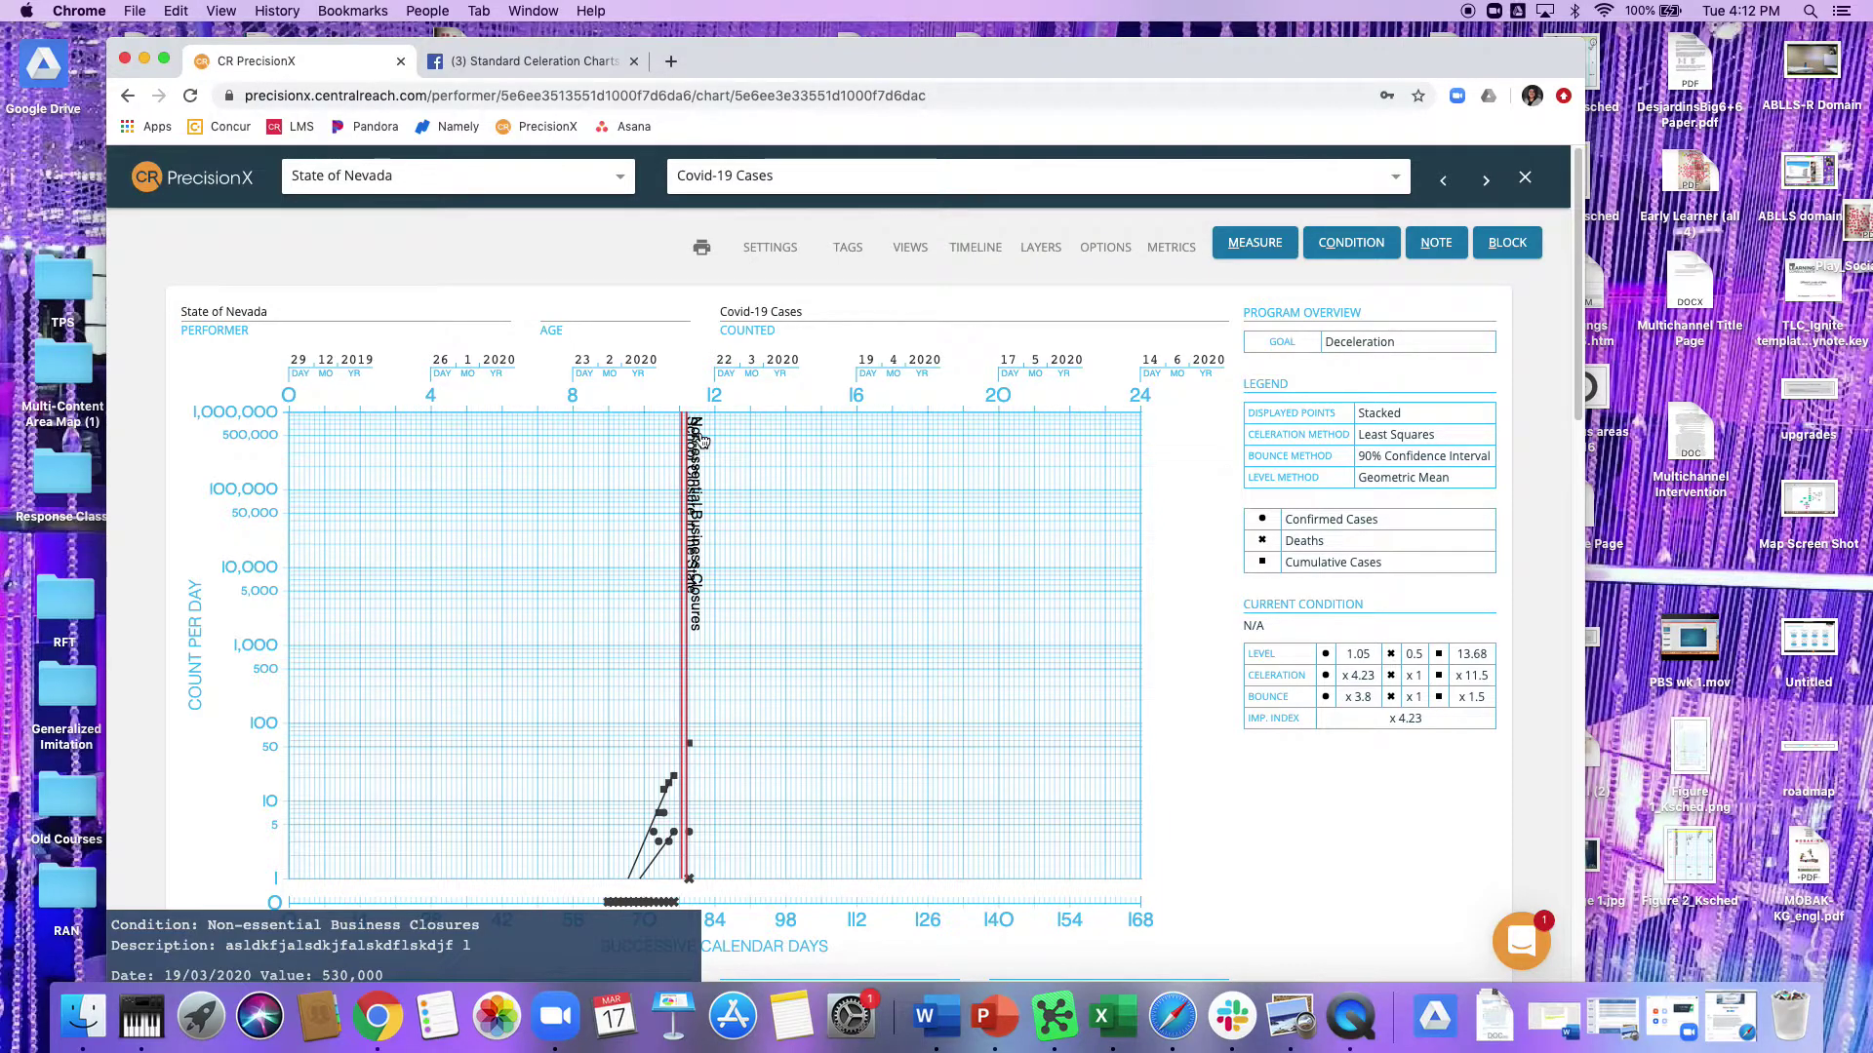
Try to clear the description of the Non-essential Business Closures condition from its timeline entry.
scroll(1166, 777, down, 5)
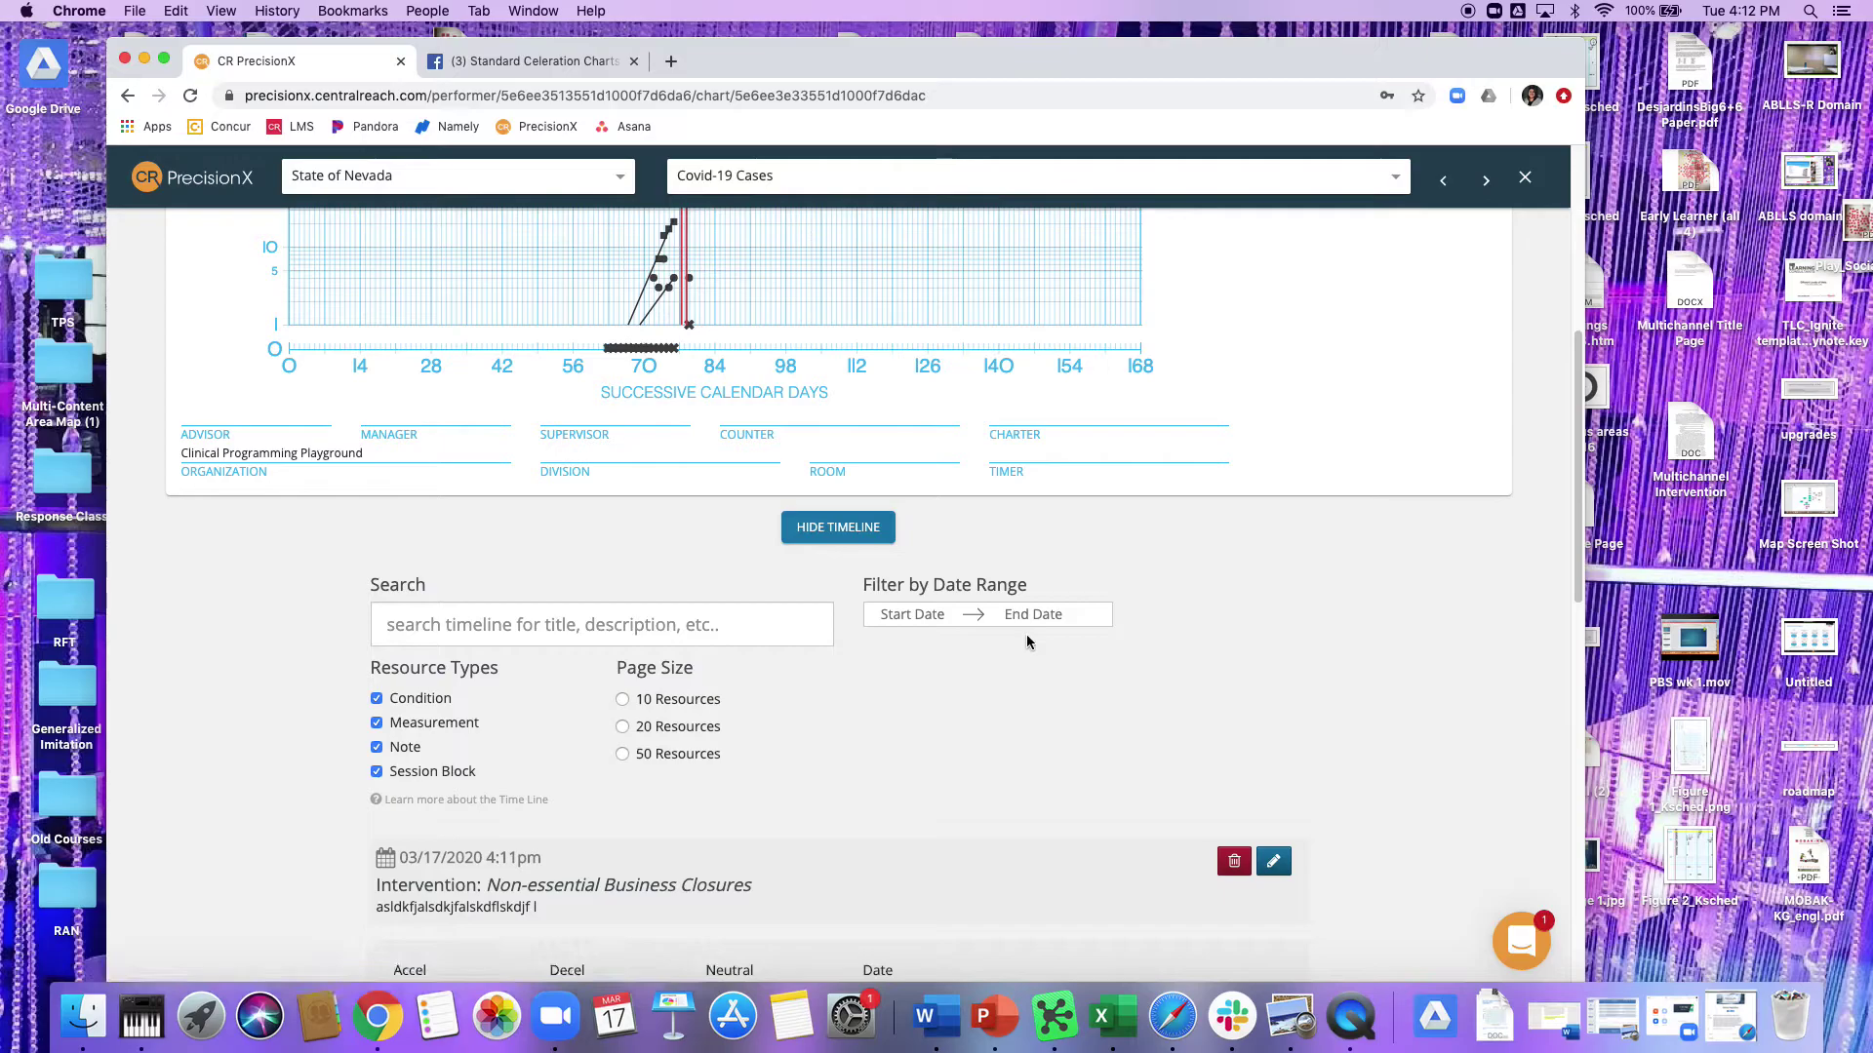
scroll(1026, 642, down, 3)
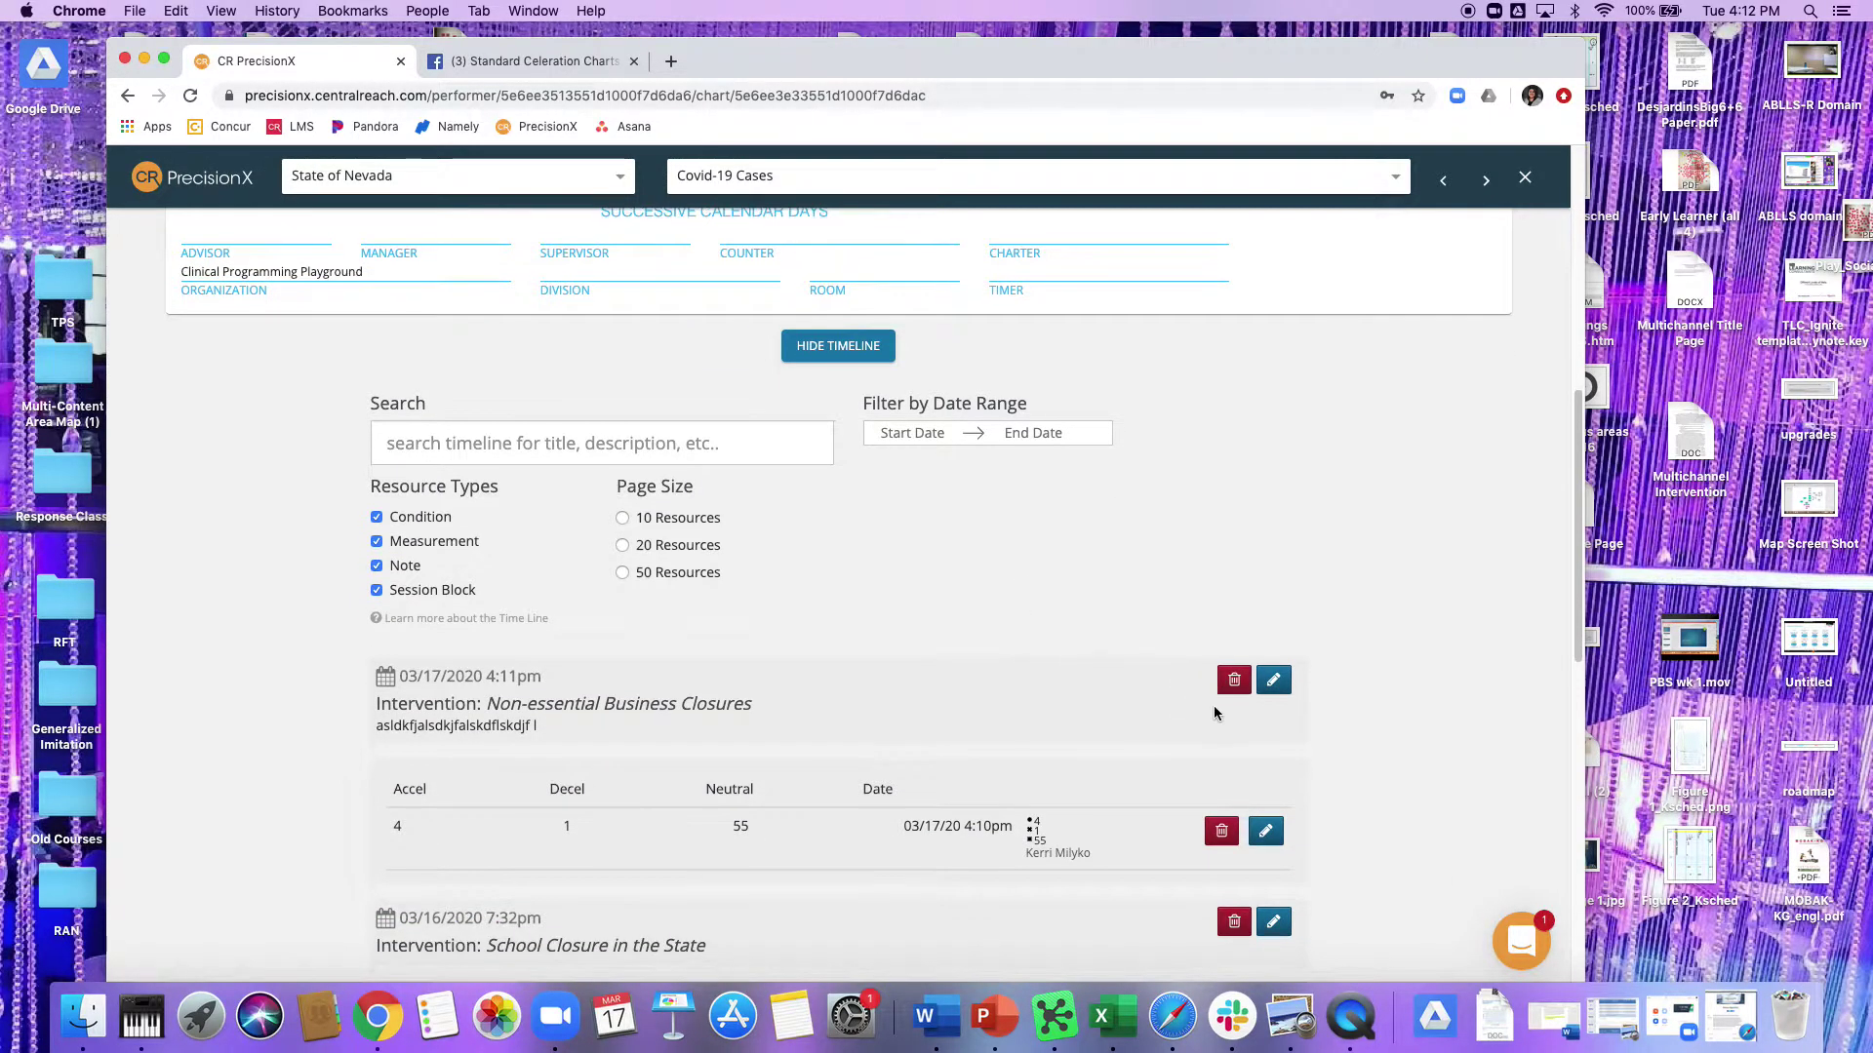
click(1272, 680)
scroll(829, 817, down, 2)
triple_click(555, 836)
key(BackSpace)
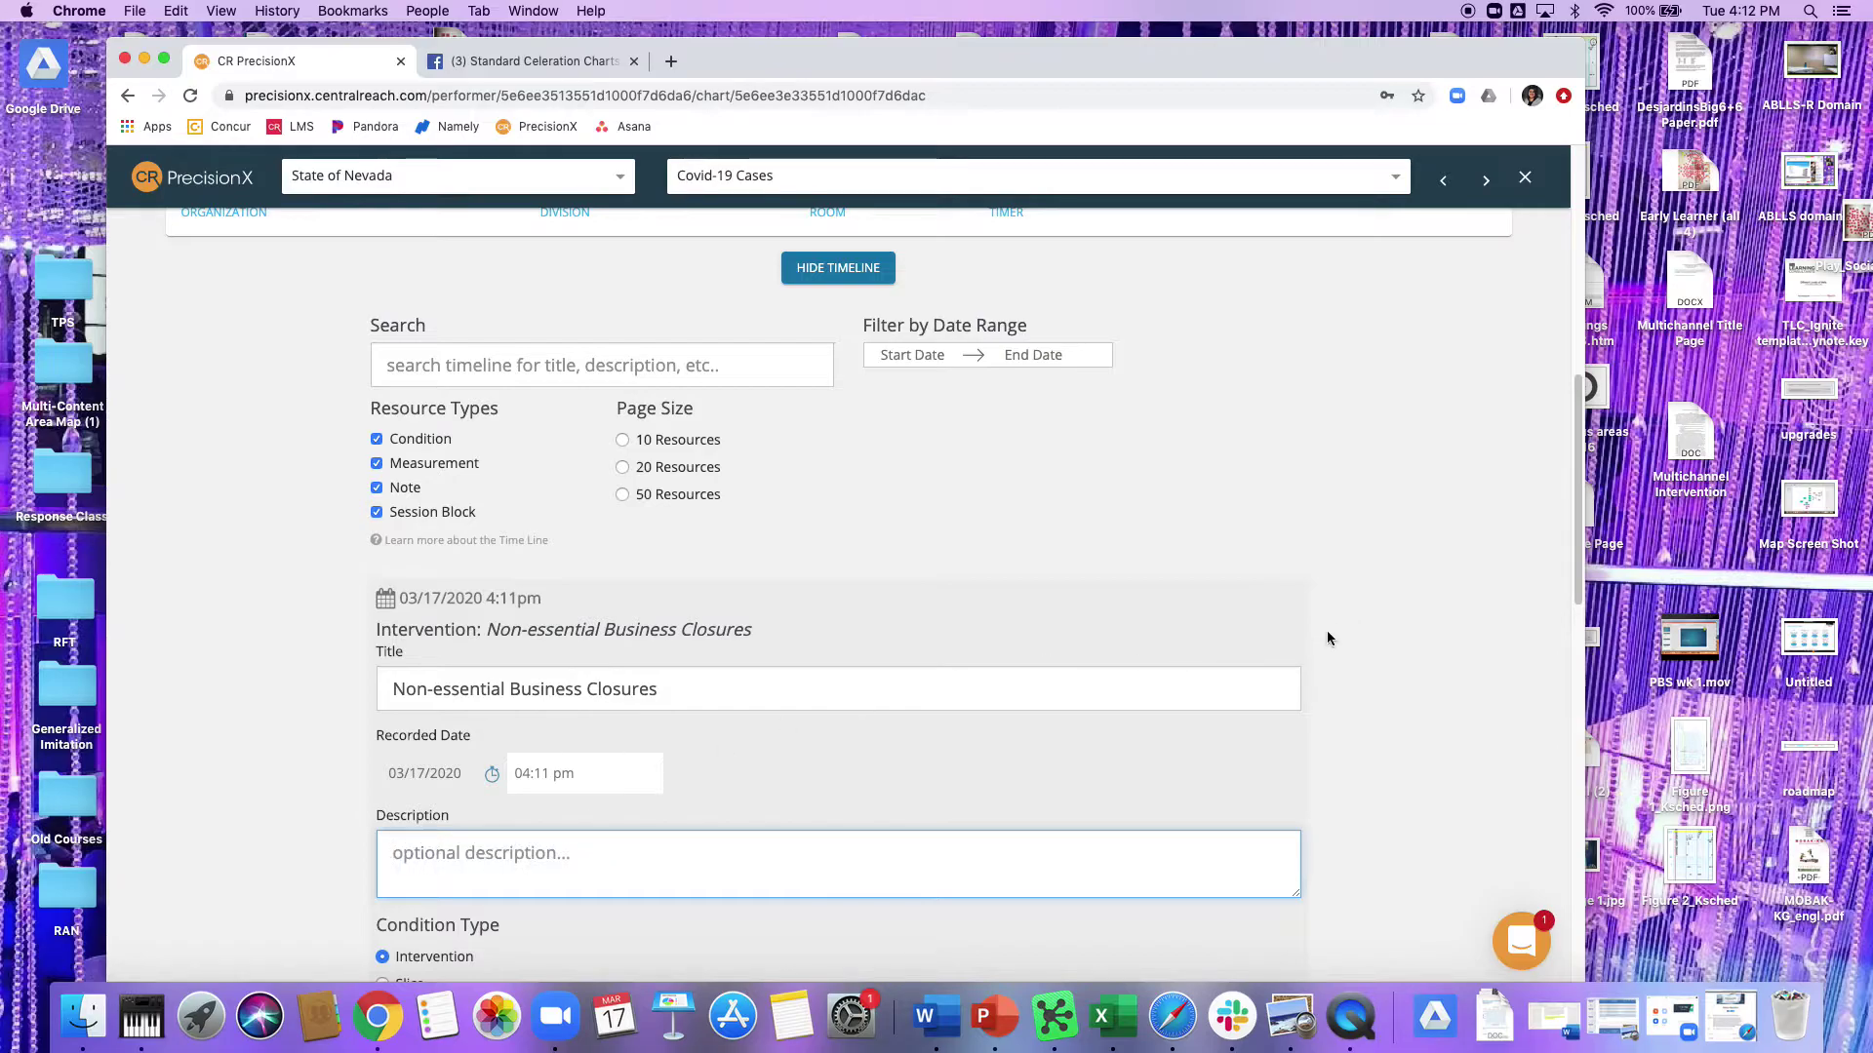
scroll(1339, 629, down, 5)
click(1262, 851)
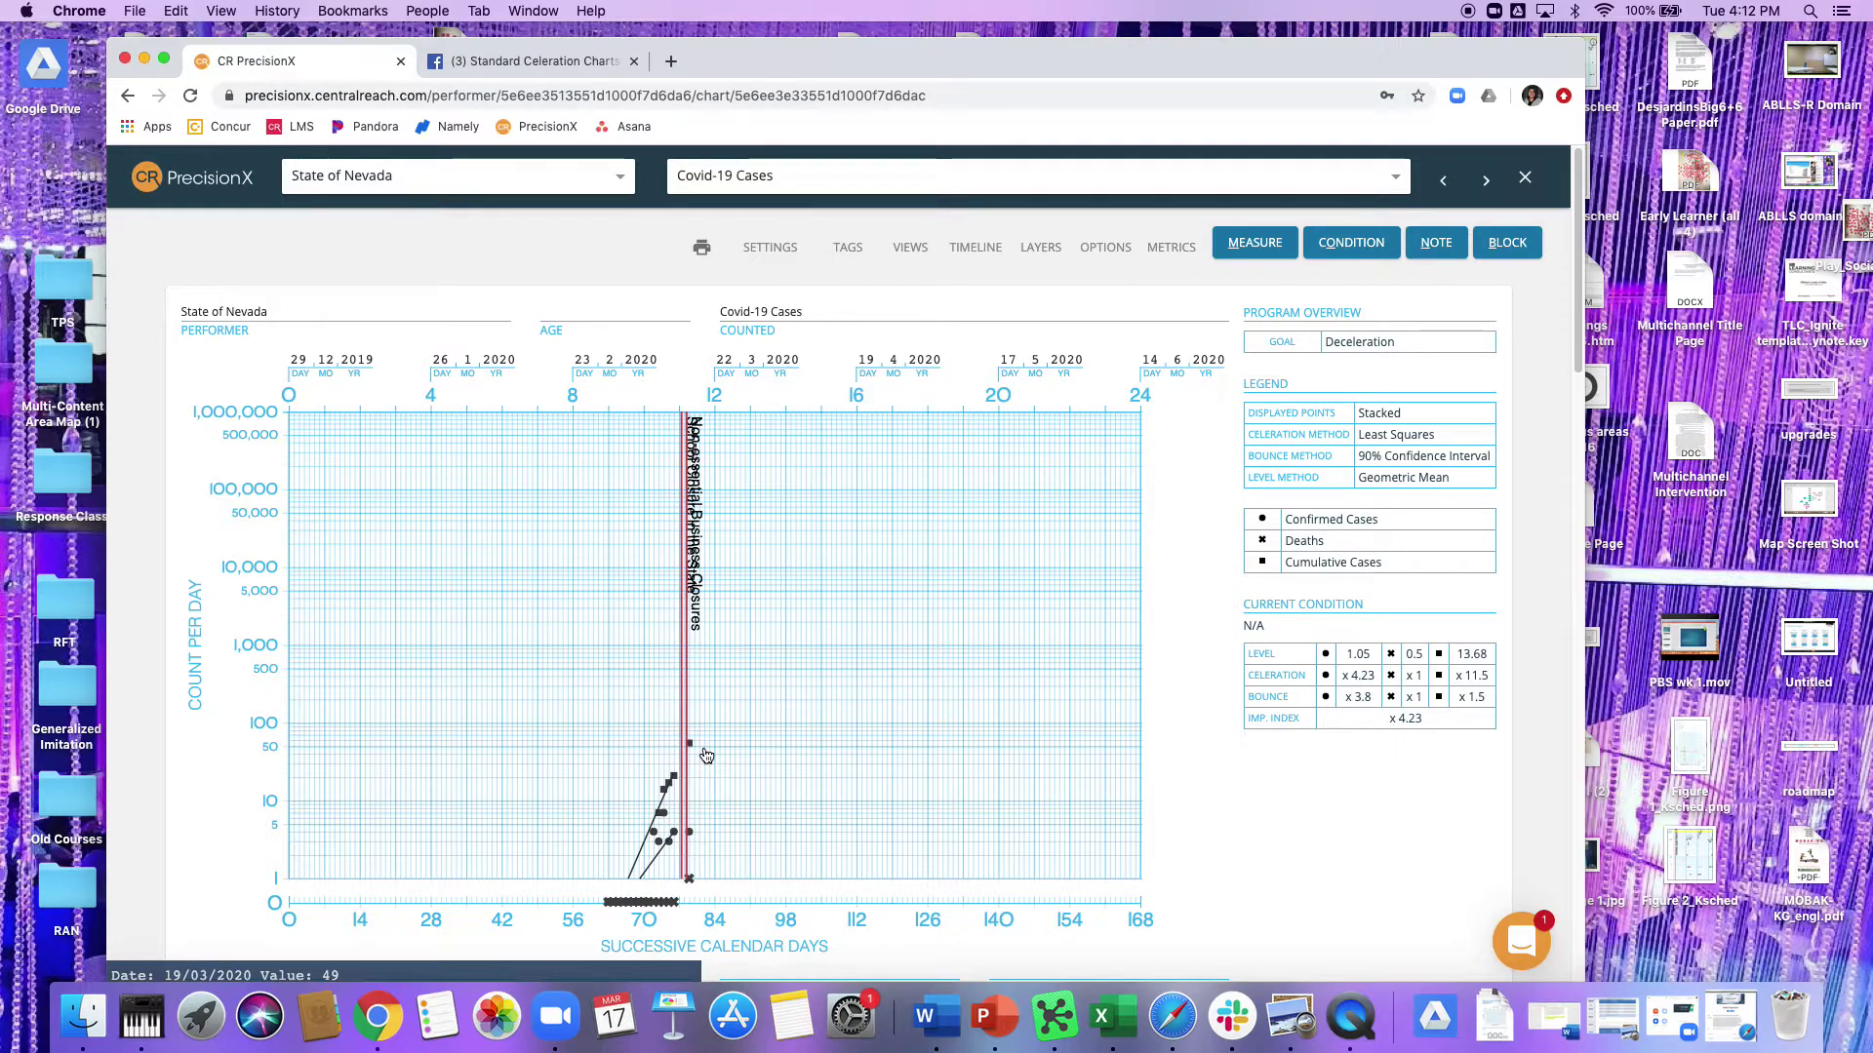
Create a Comment note reading "business closure" dated 03/17/2020 for the chart and close the note form.
click(1436, 242)
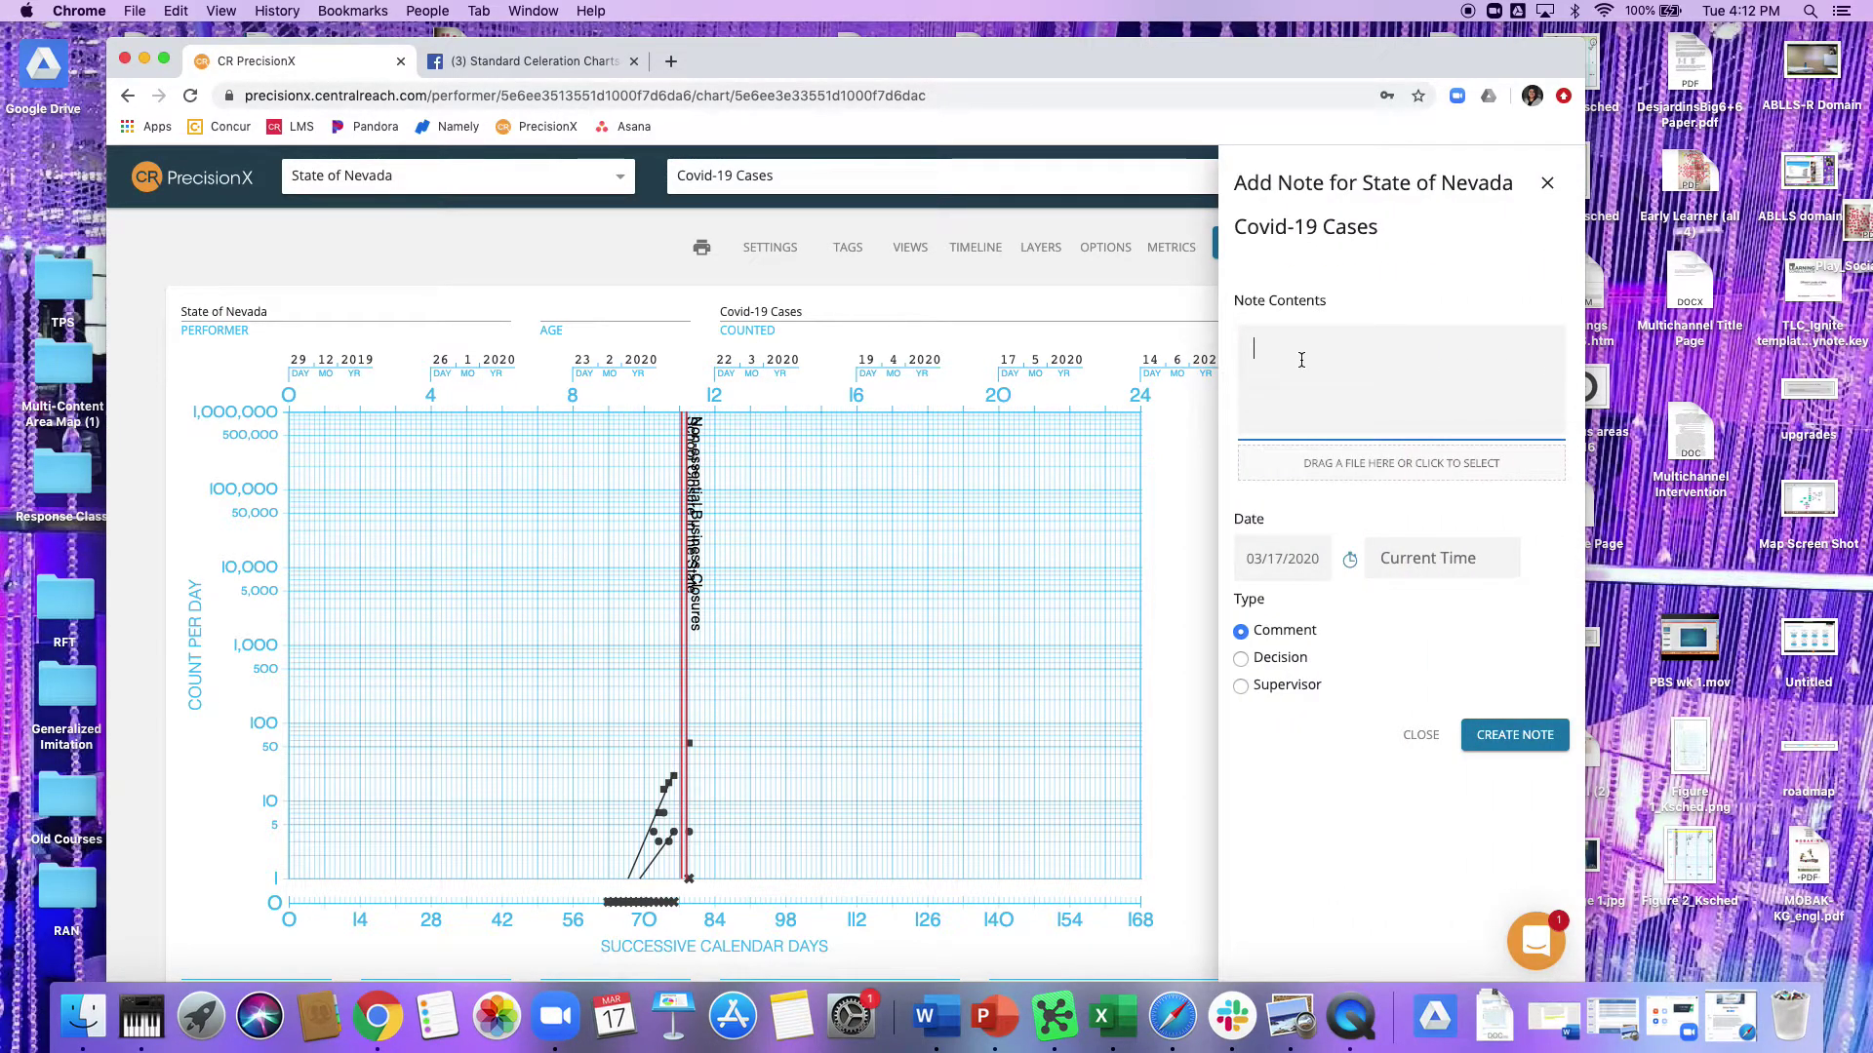
text(business closure)
click(1313, 562)
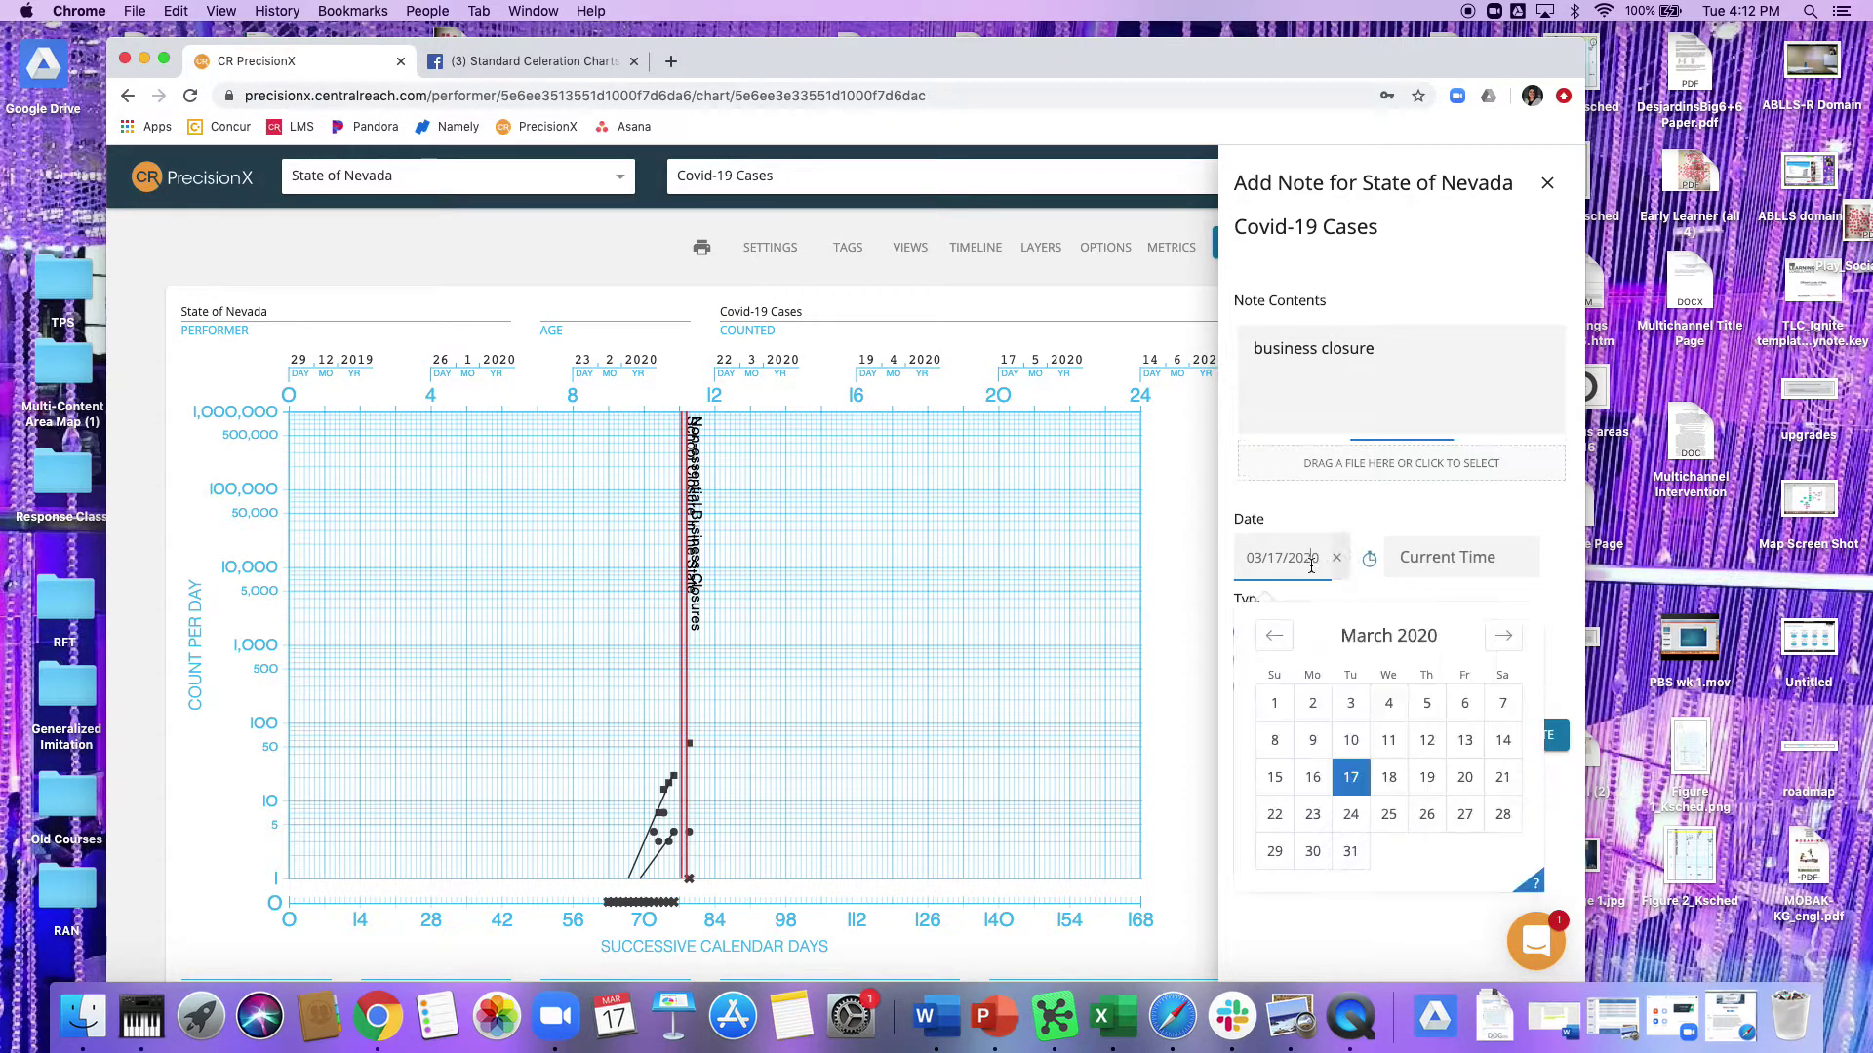
click(1350, 777)
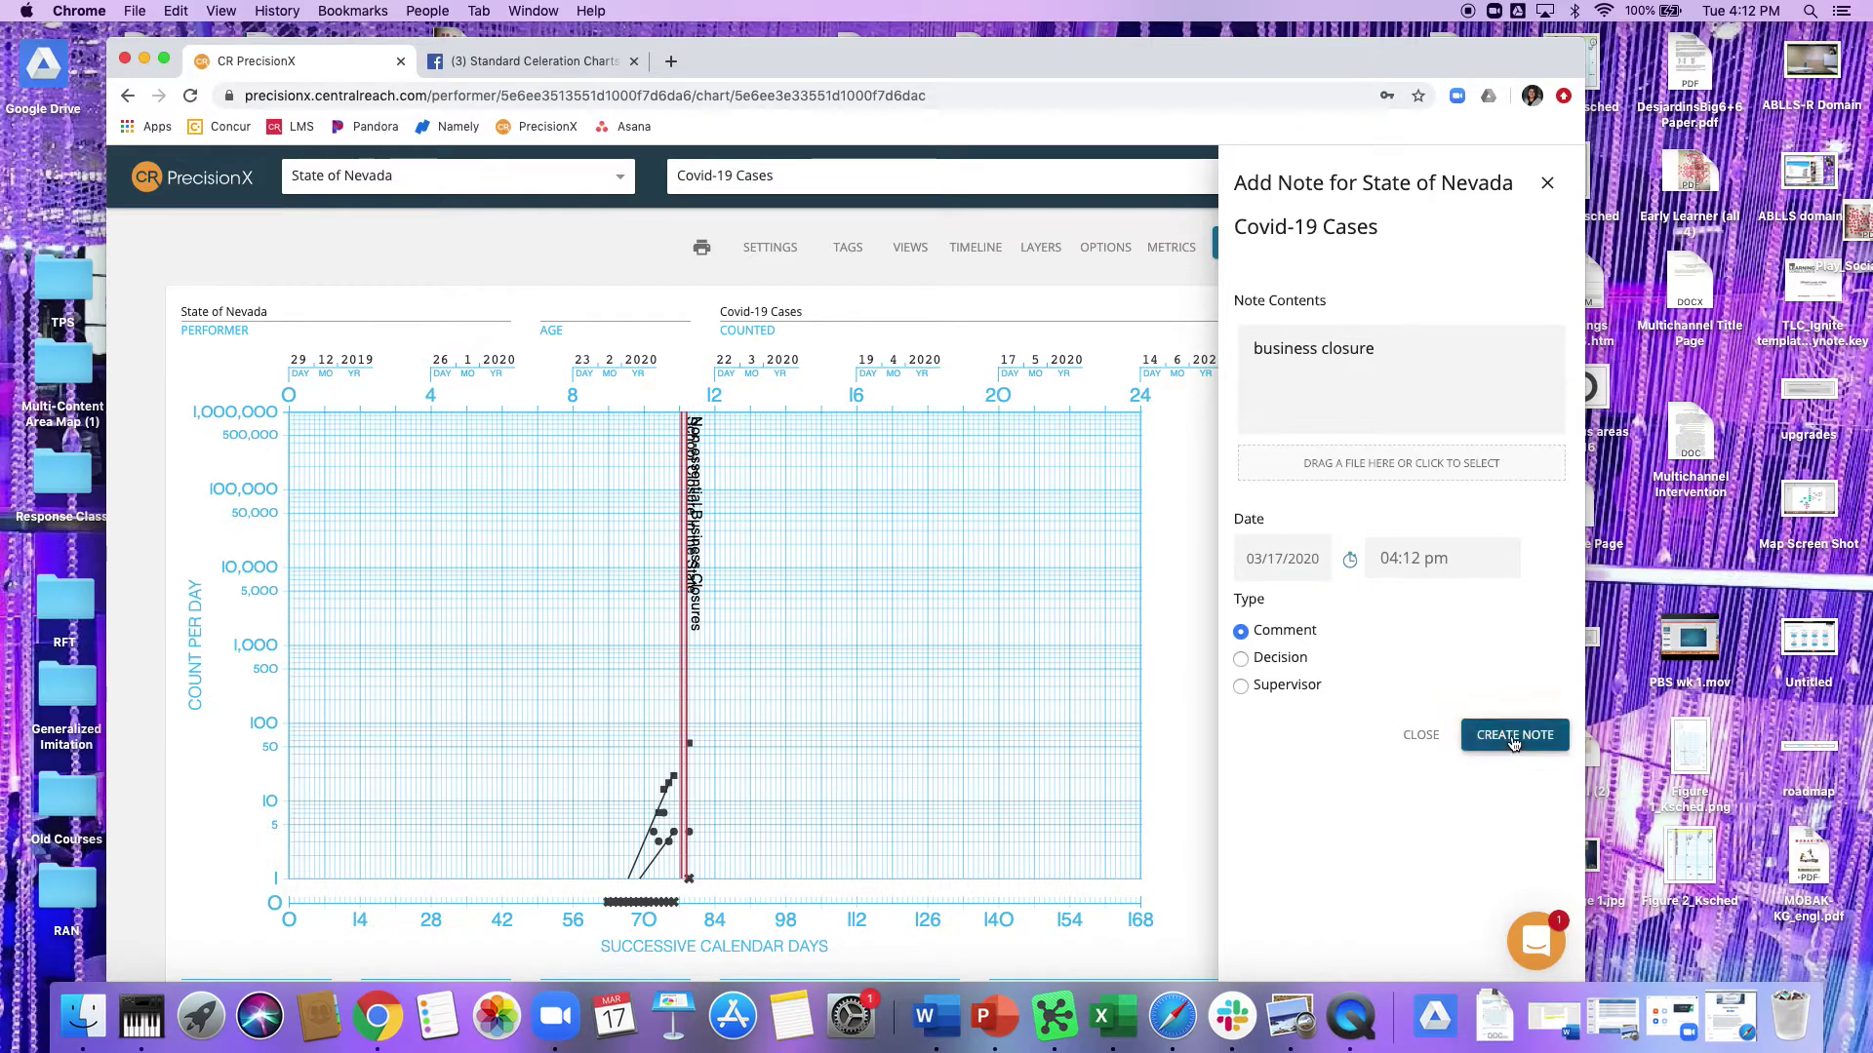
click(1515, 735)
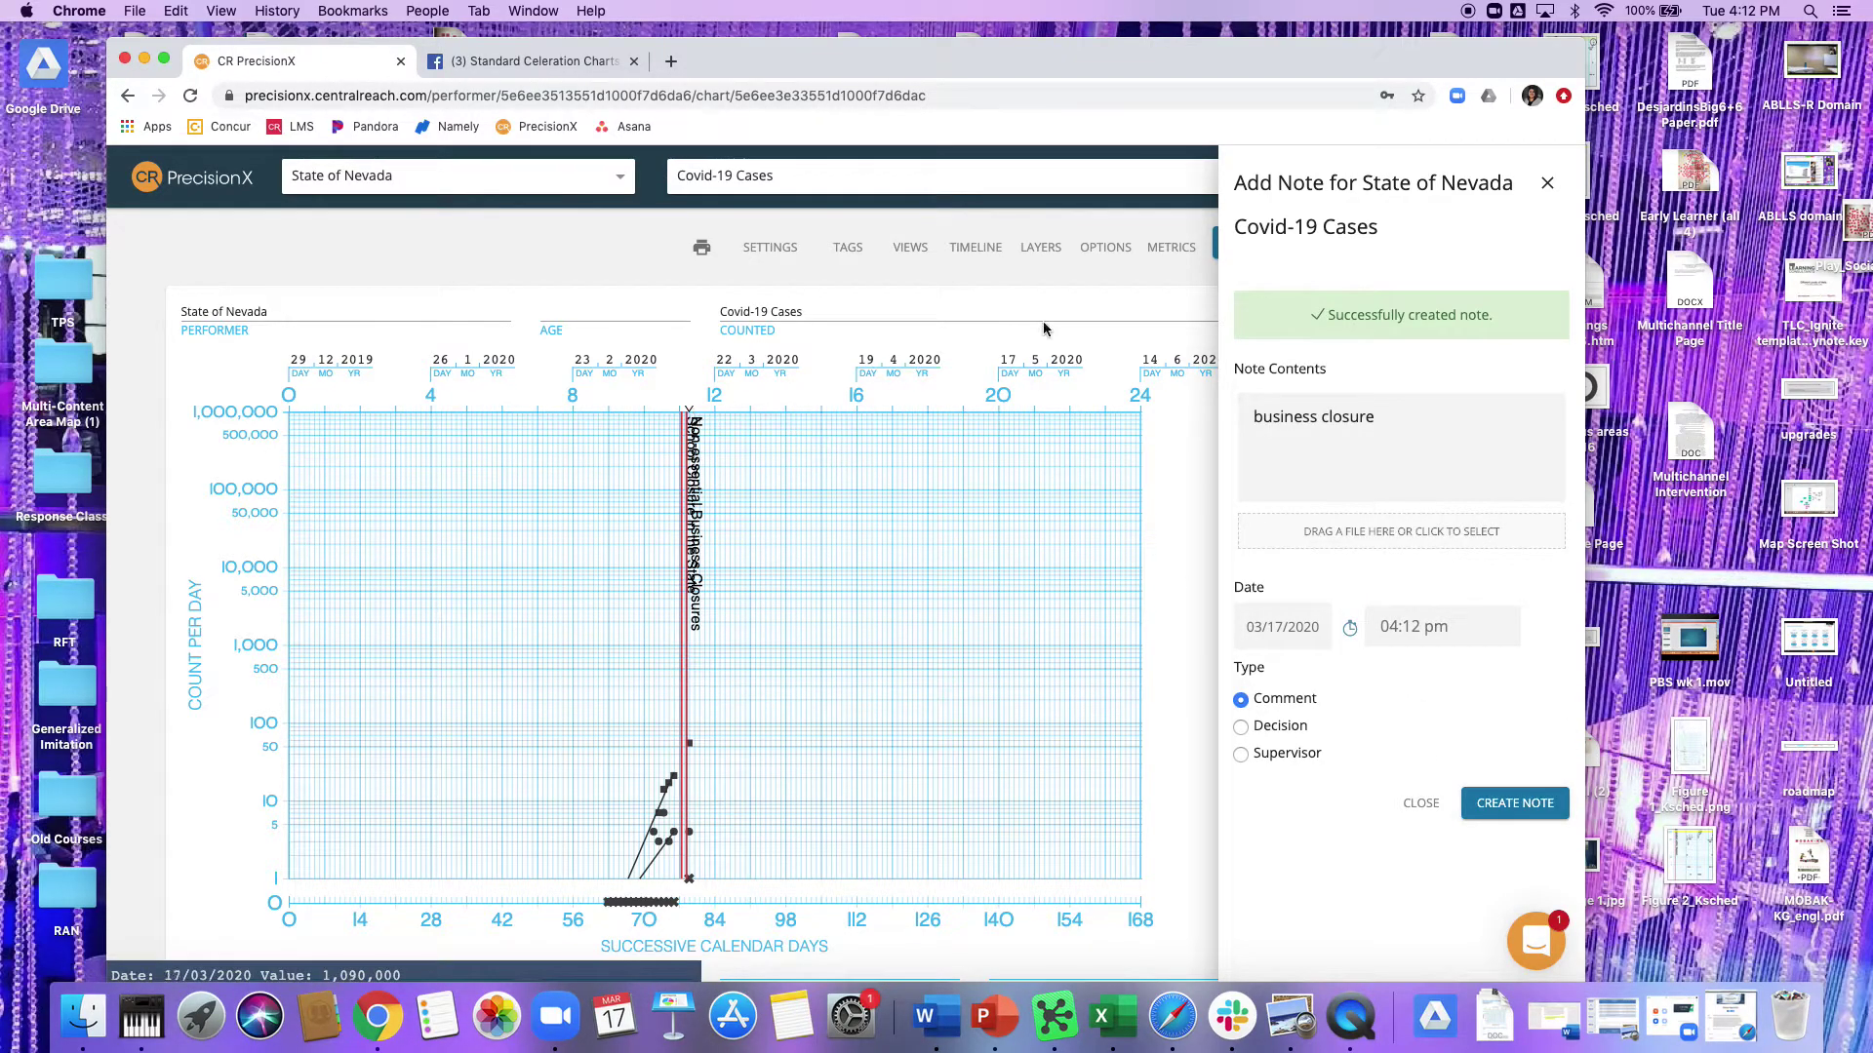
click(1547, 184)
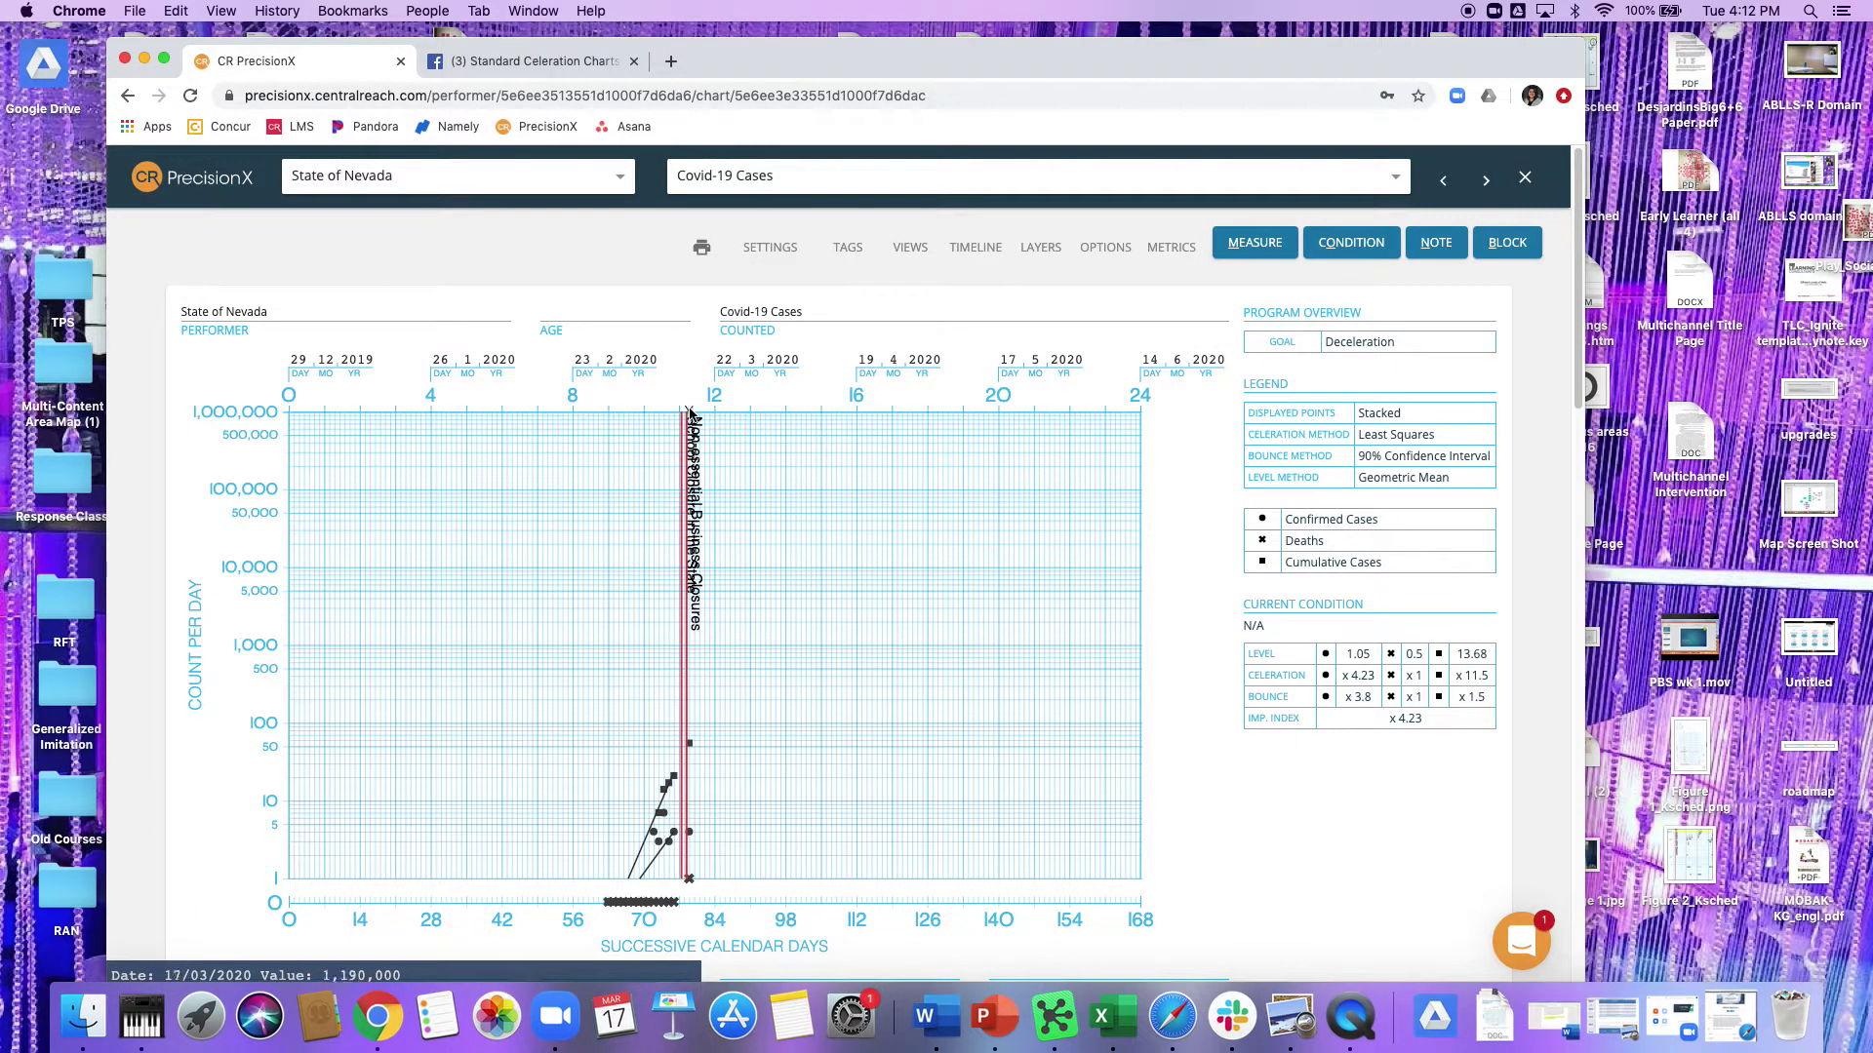
Review the new note's entry in the timeline and hide the timeline below the chart.
scroll(880, 527, down, 10)
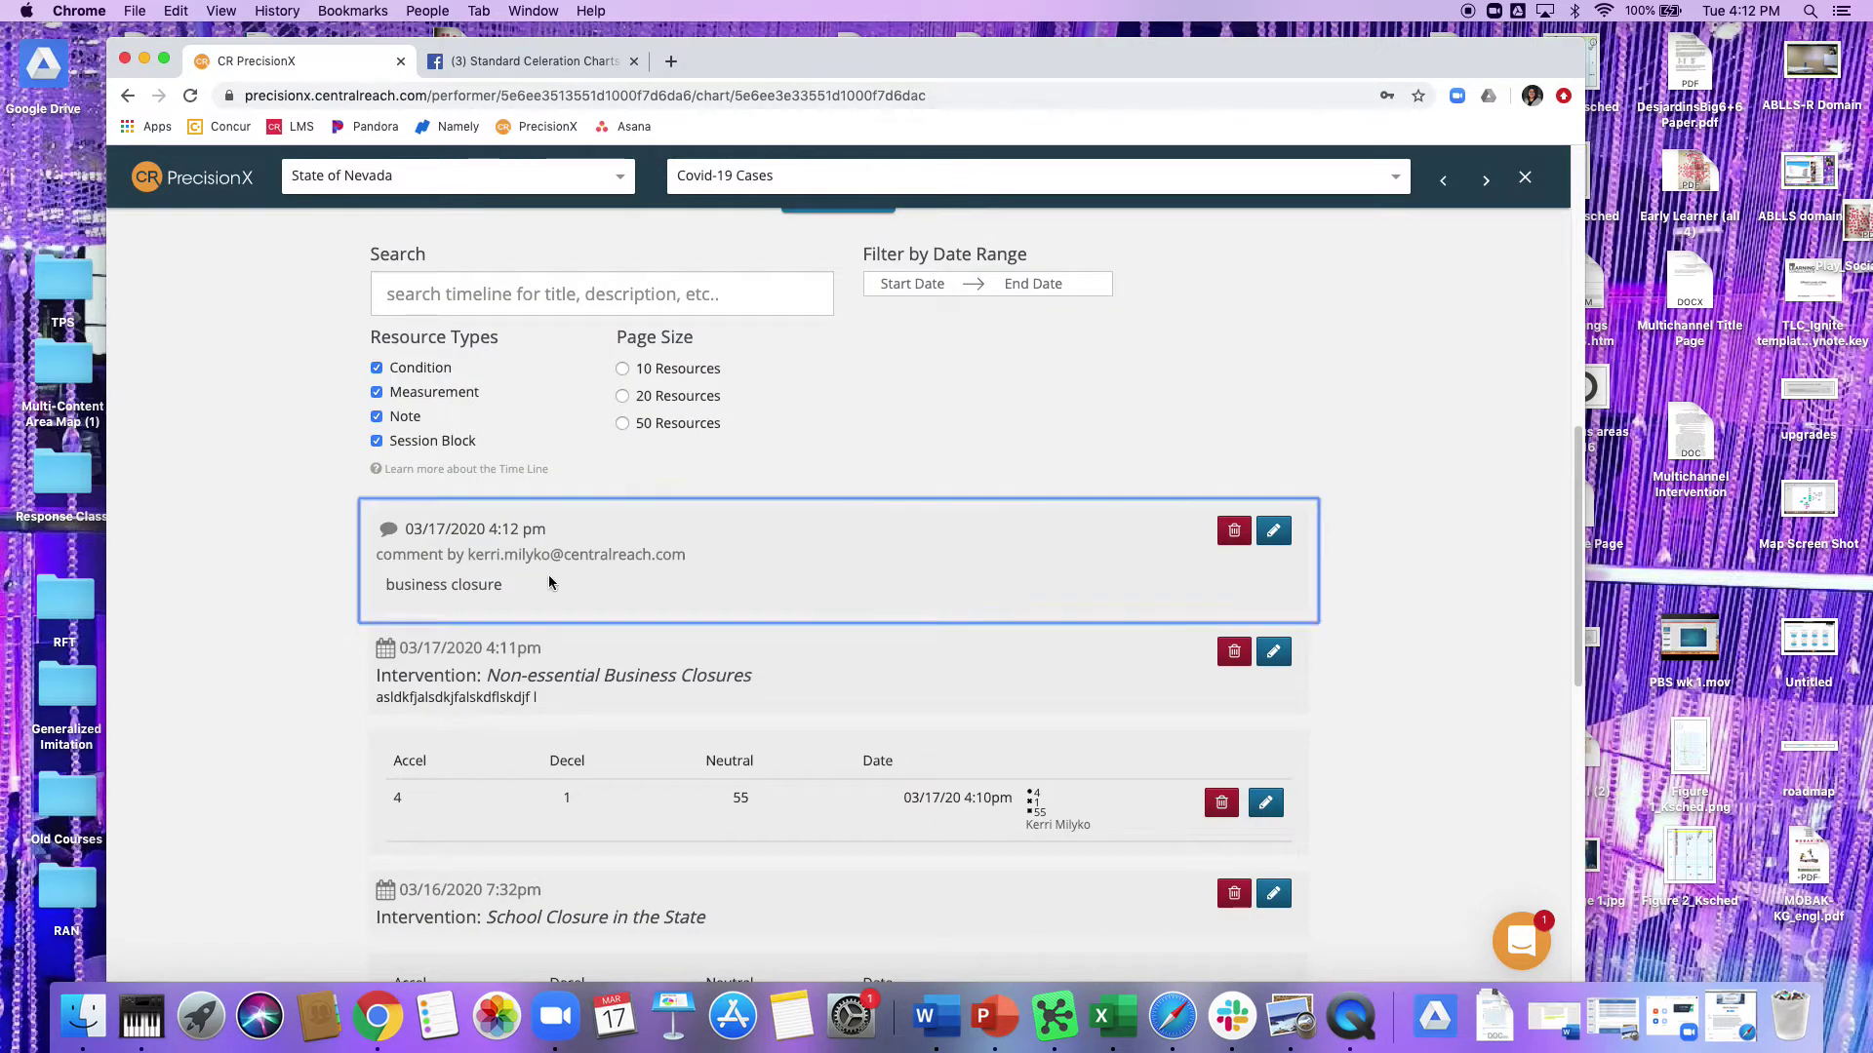
scroll(1419, 429, up, 5)
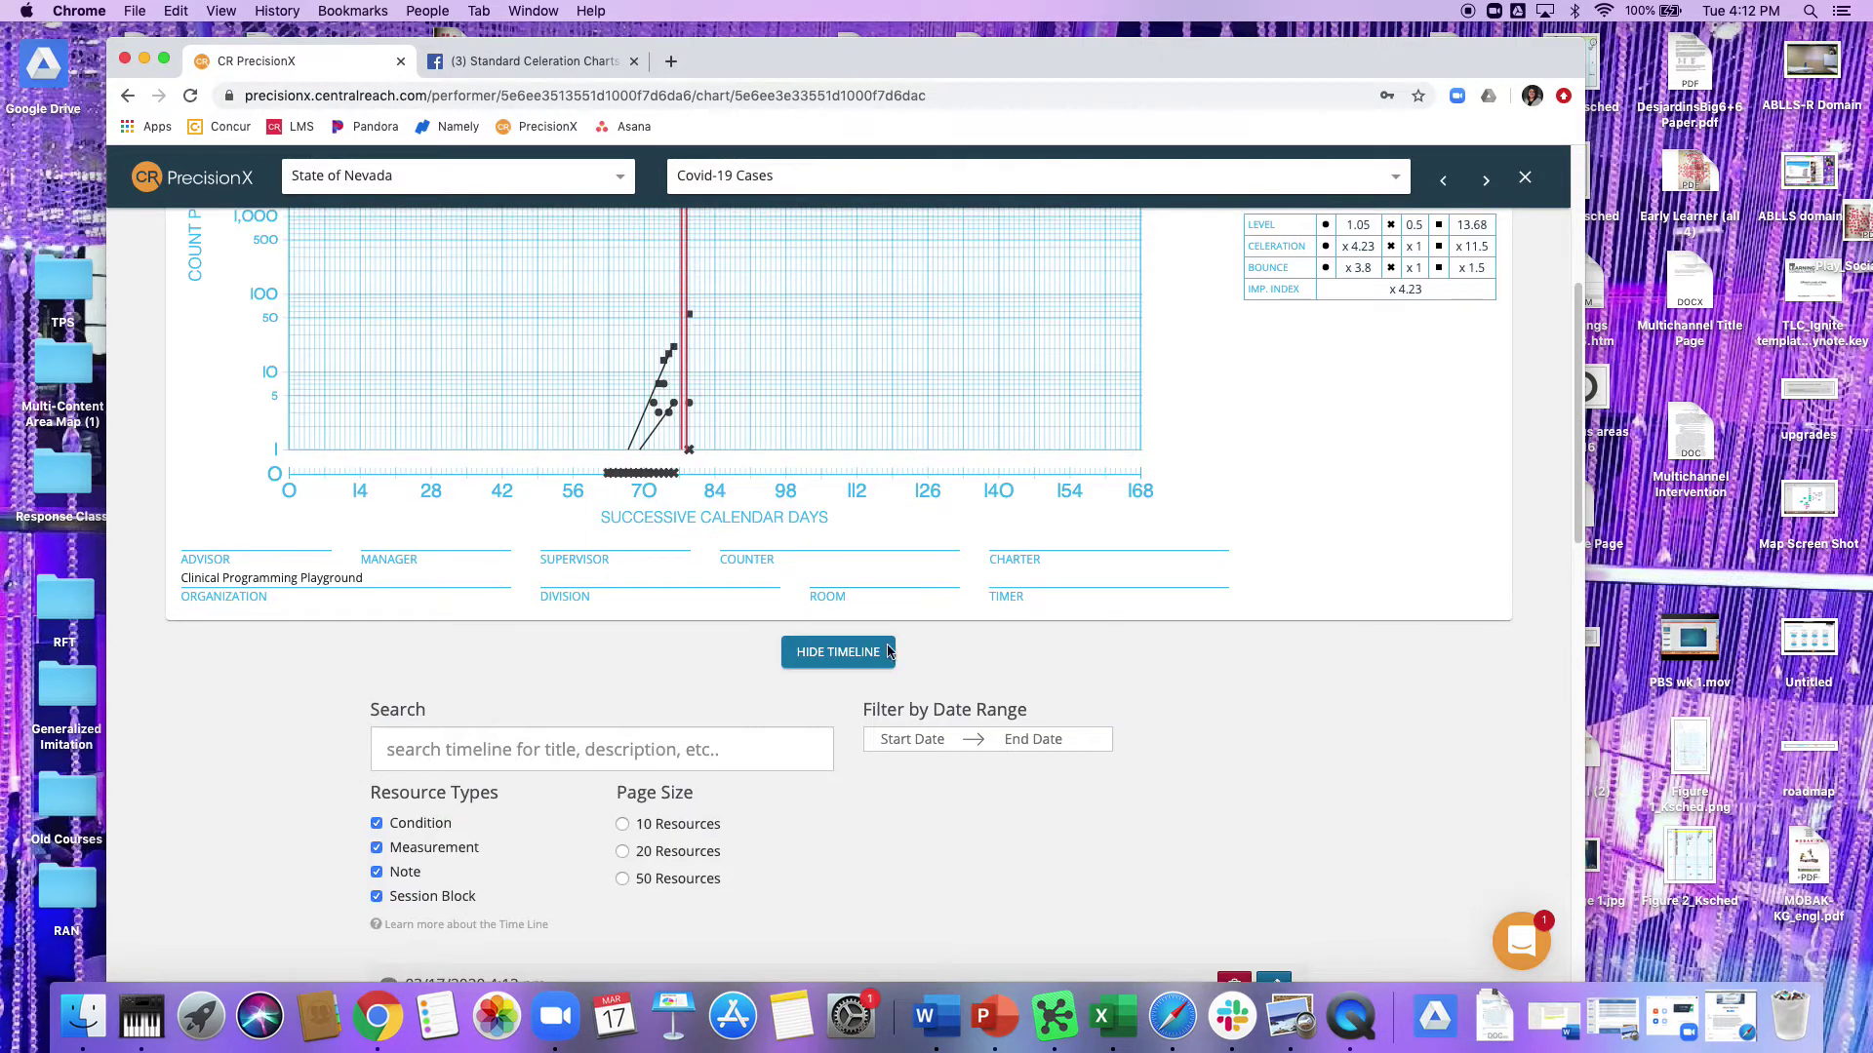
click(858, 652)
scroll(1282, 668, up, 5)
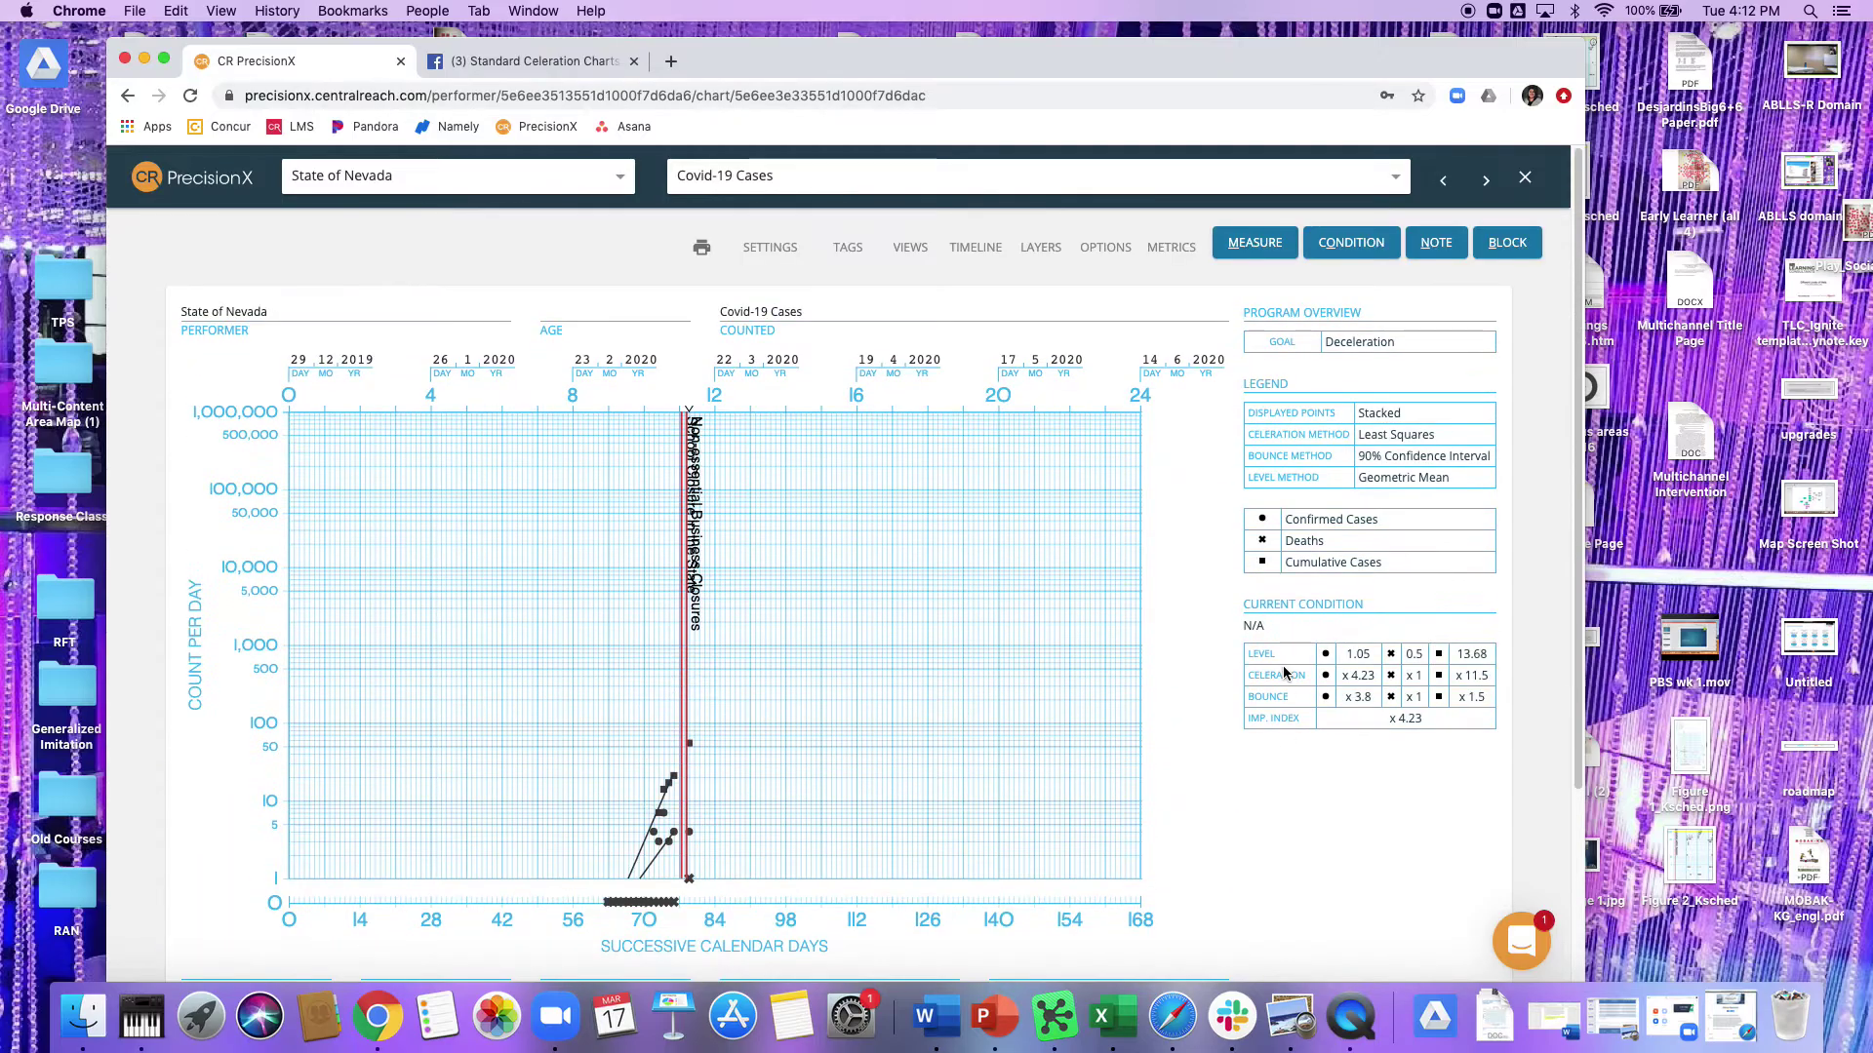
click(701, 249)
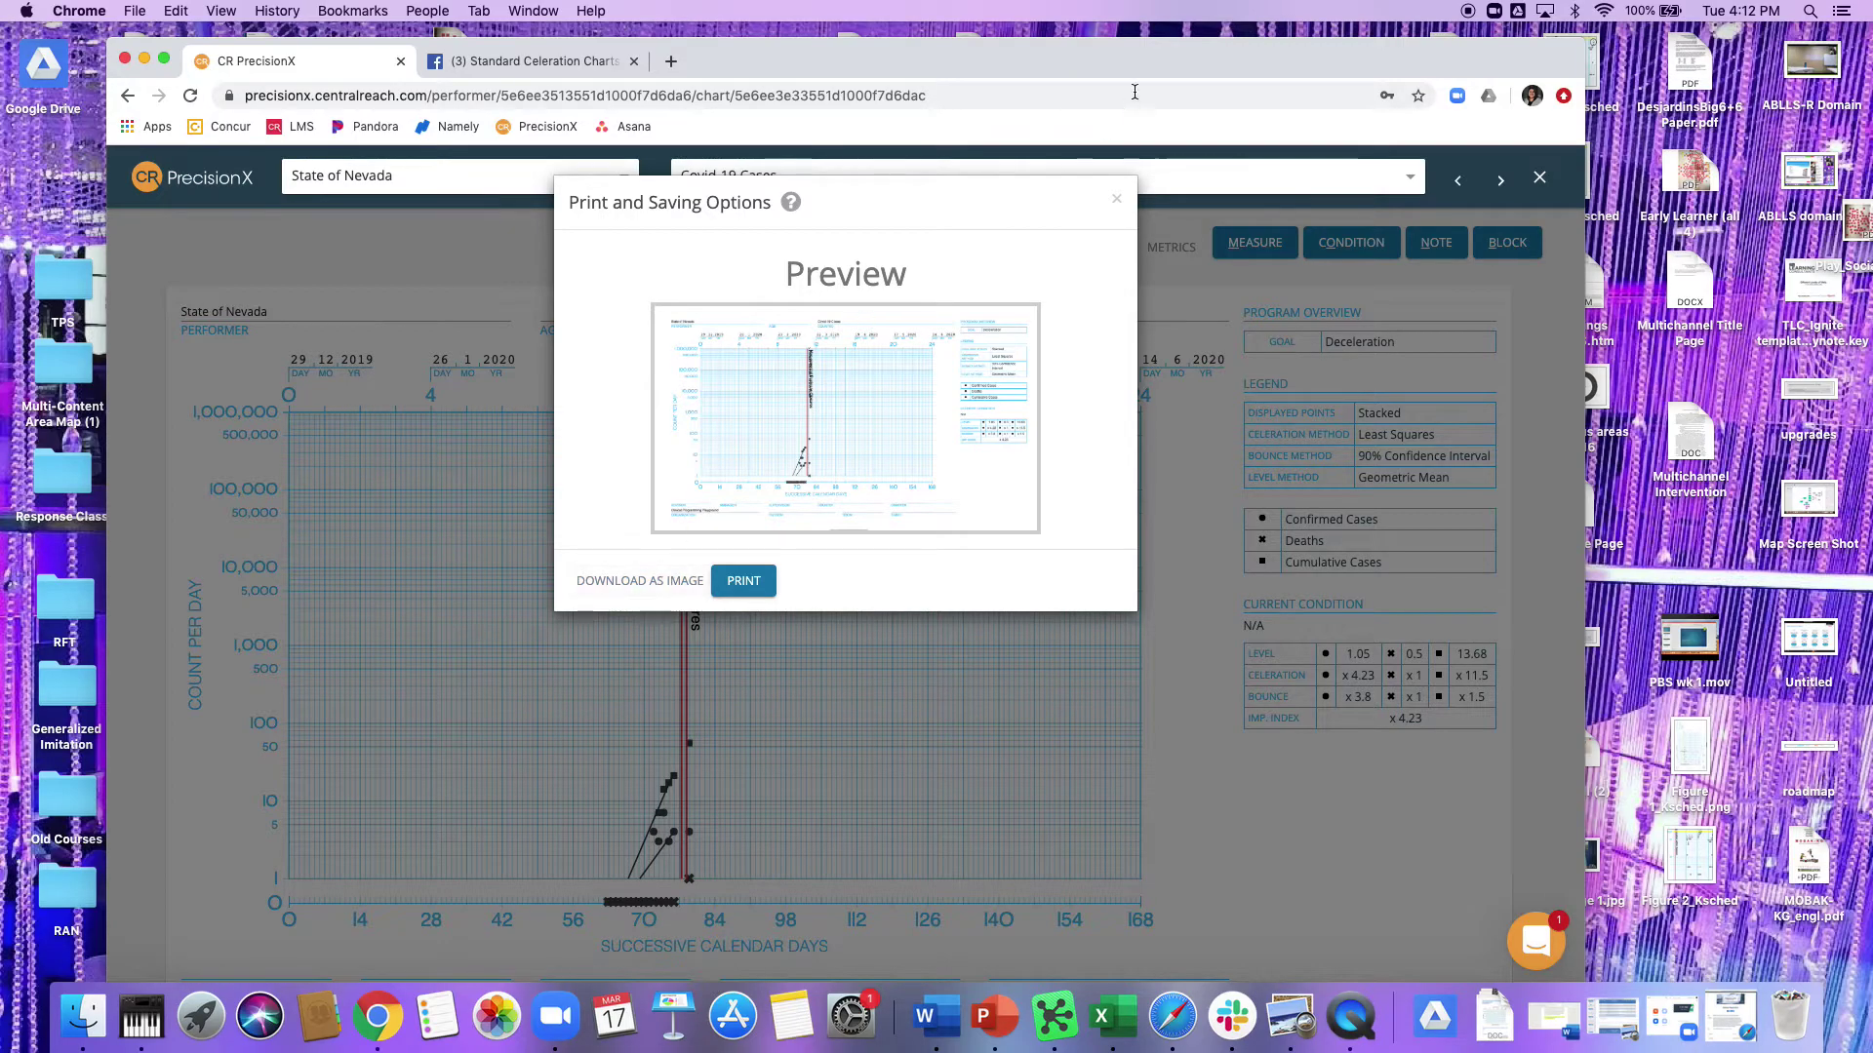
click(1116, 198)
scroll(1061, 580, down, 5)
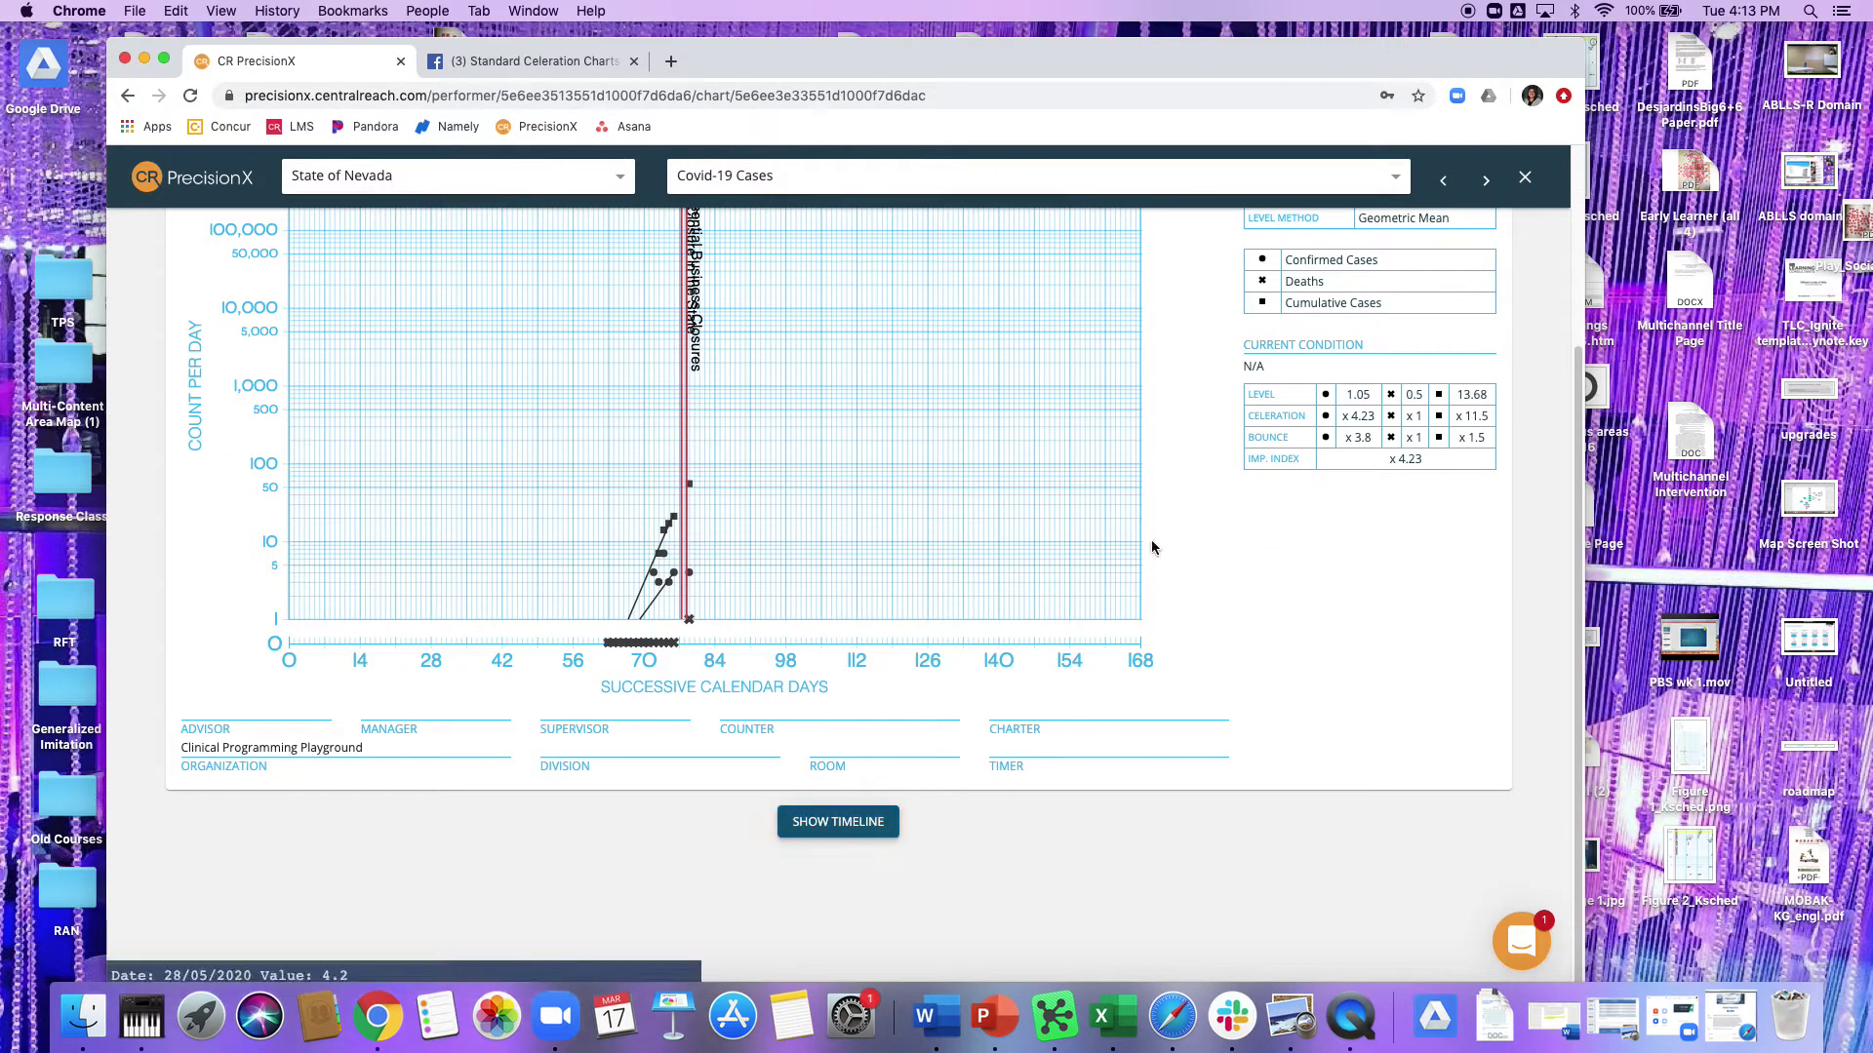
Download the Covid-19 Cases chart as an image from the print and saving options and close the dialog.
scroll(1069, 607, up, 5)
click(706, 251)
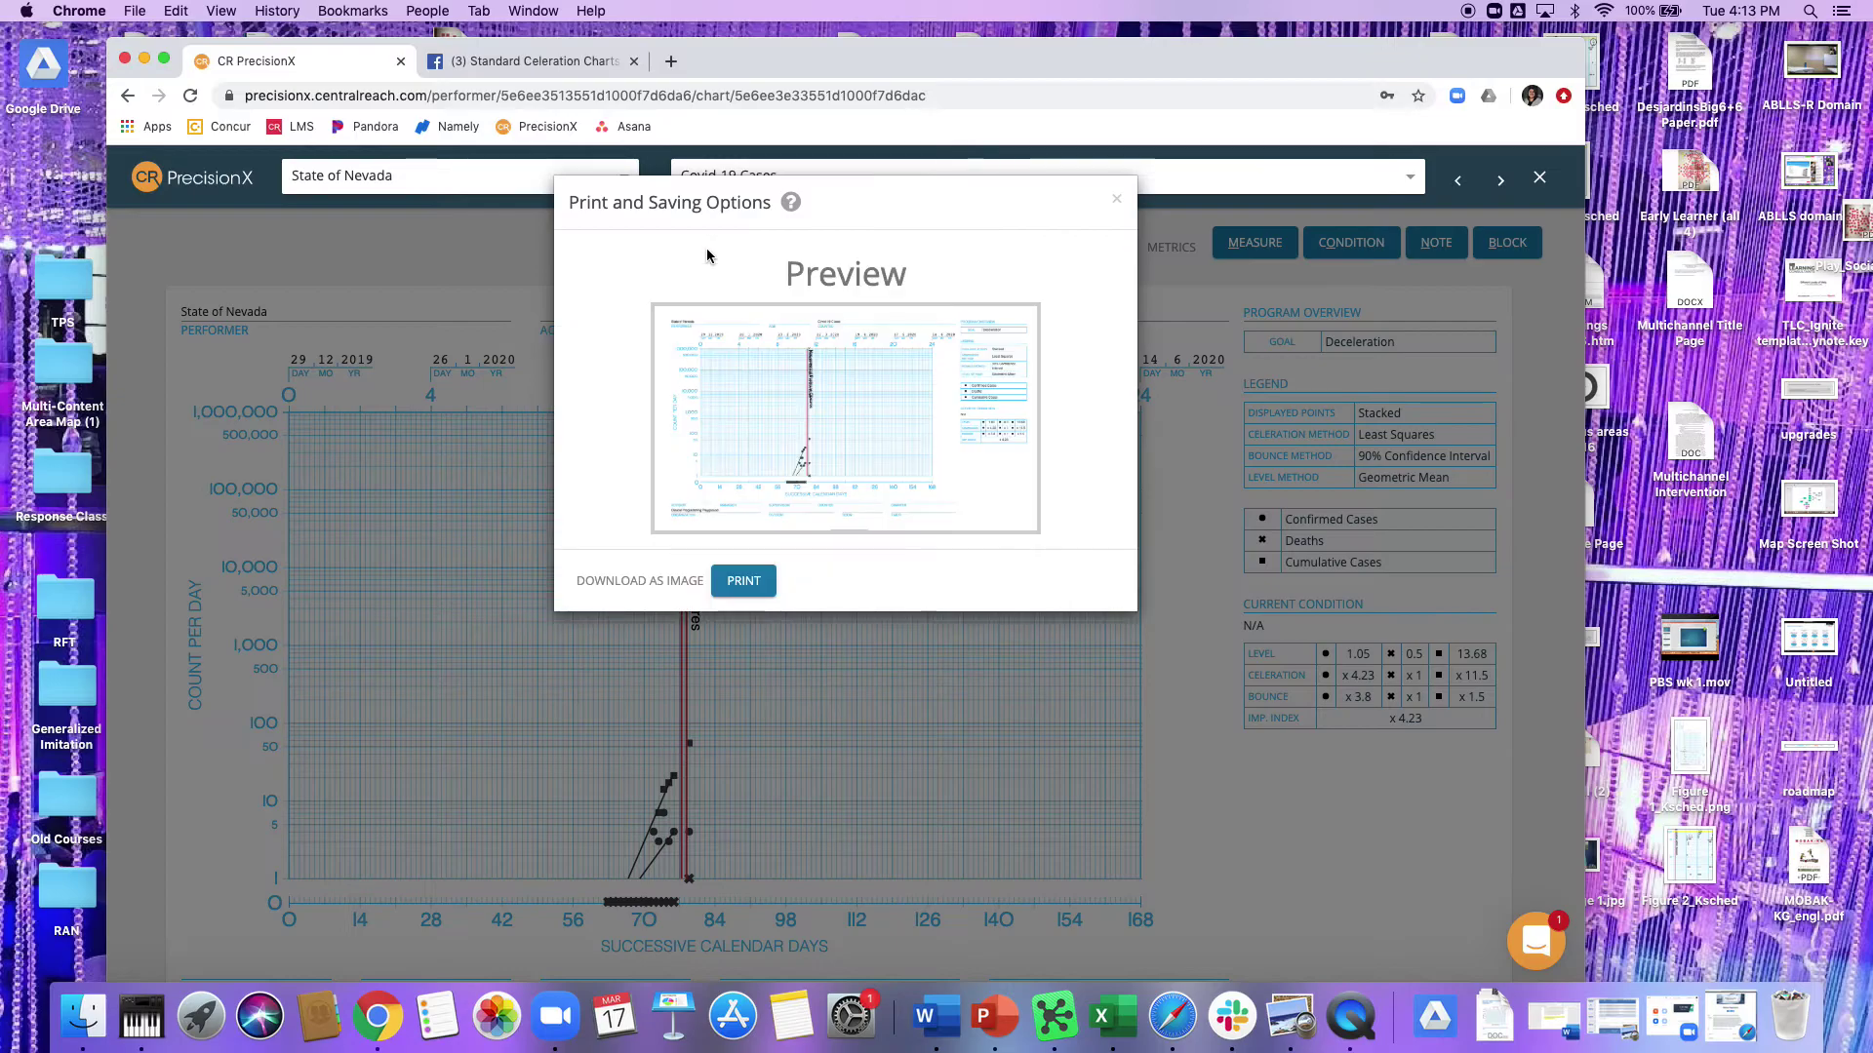
click(667, 587)
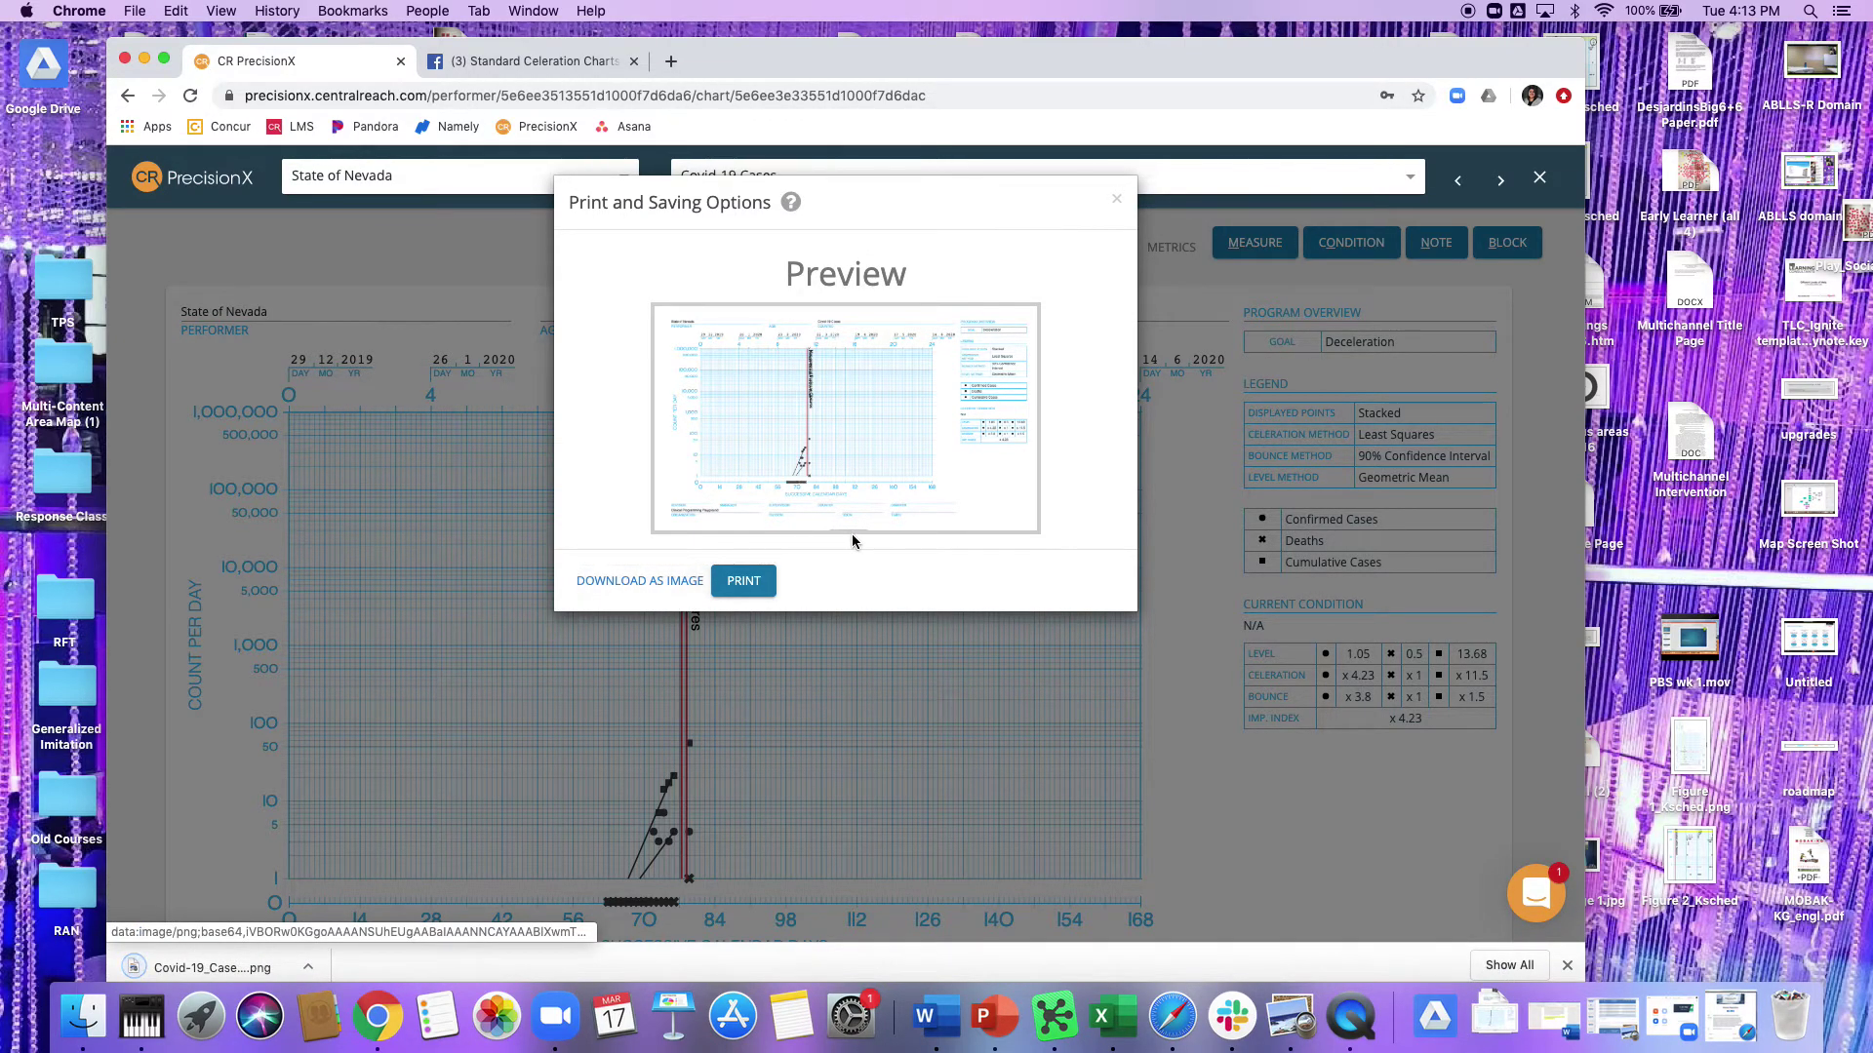
click(1119, 201)
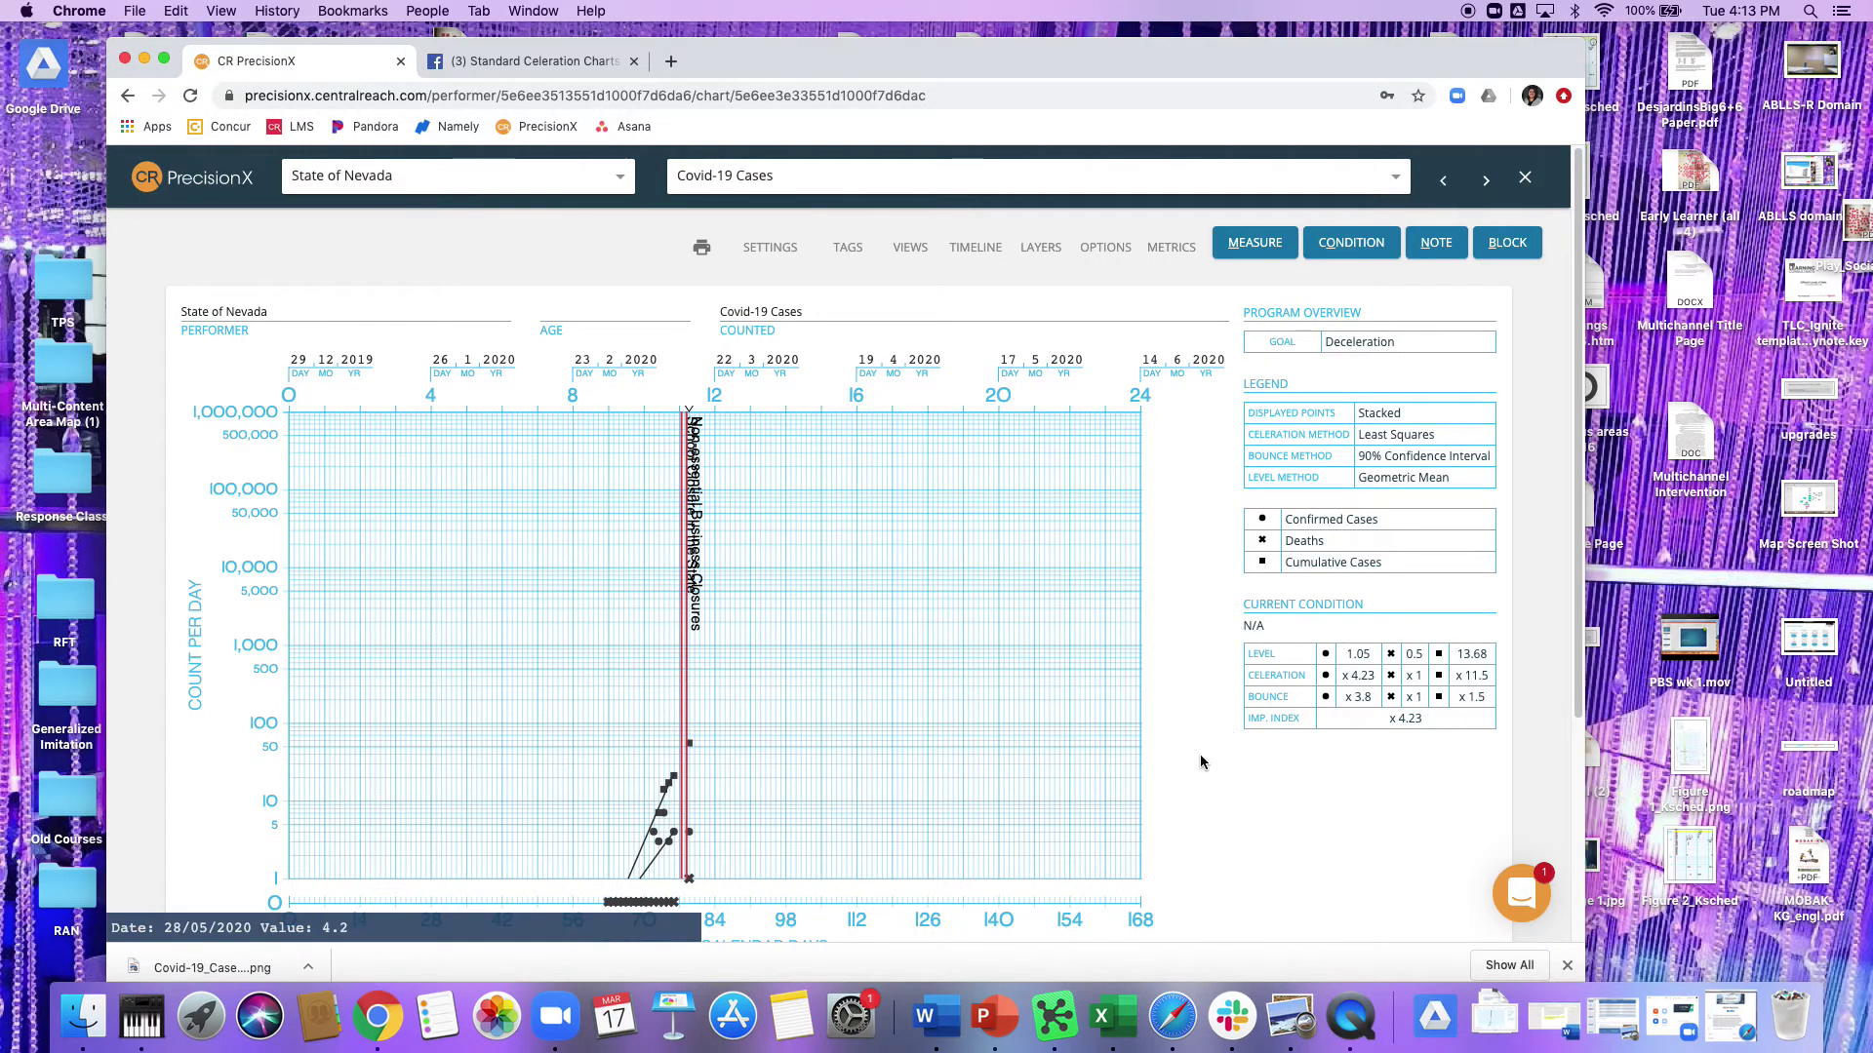
scroll(1200, 762, down, 3)
scroll(1199, 761, up, 3)
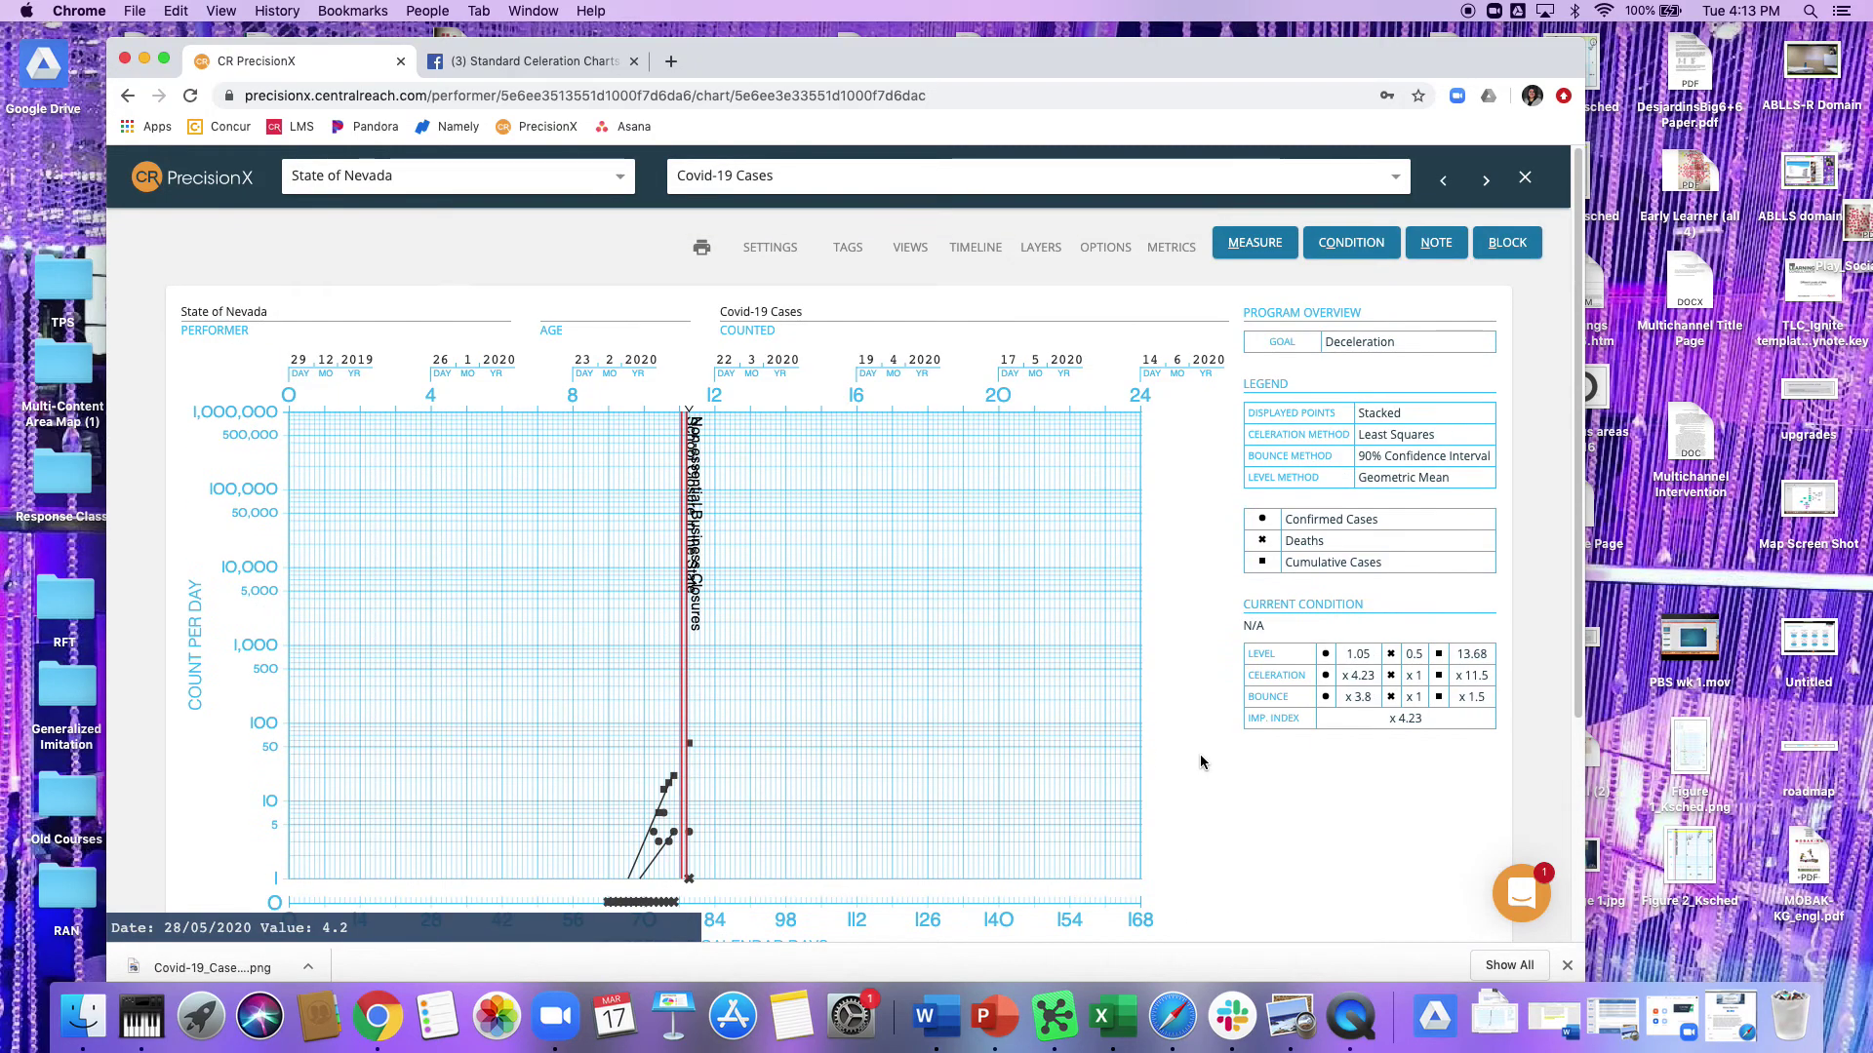